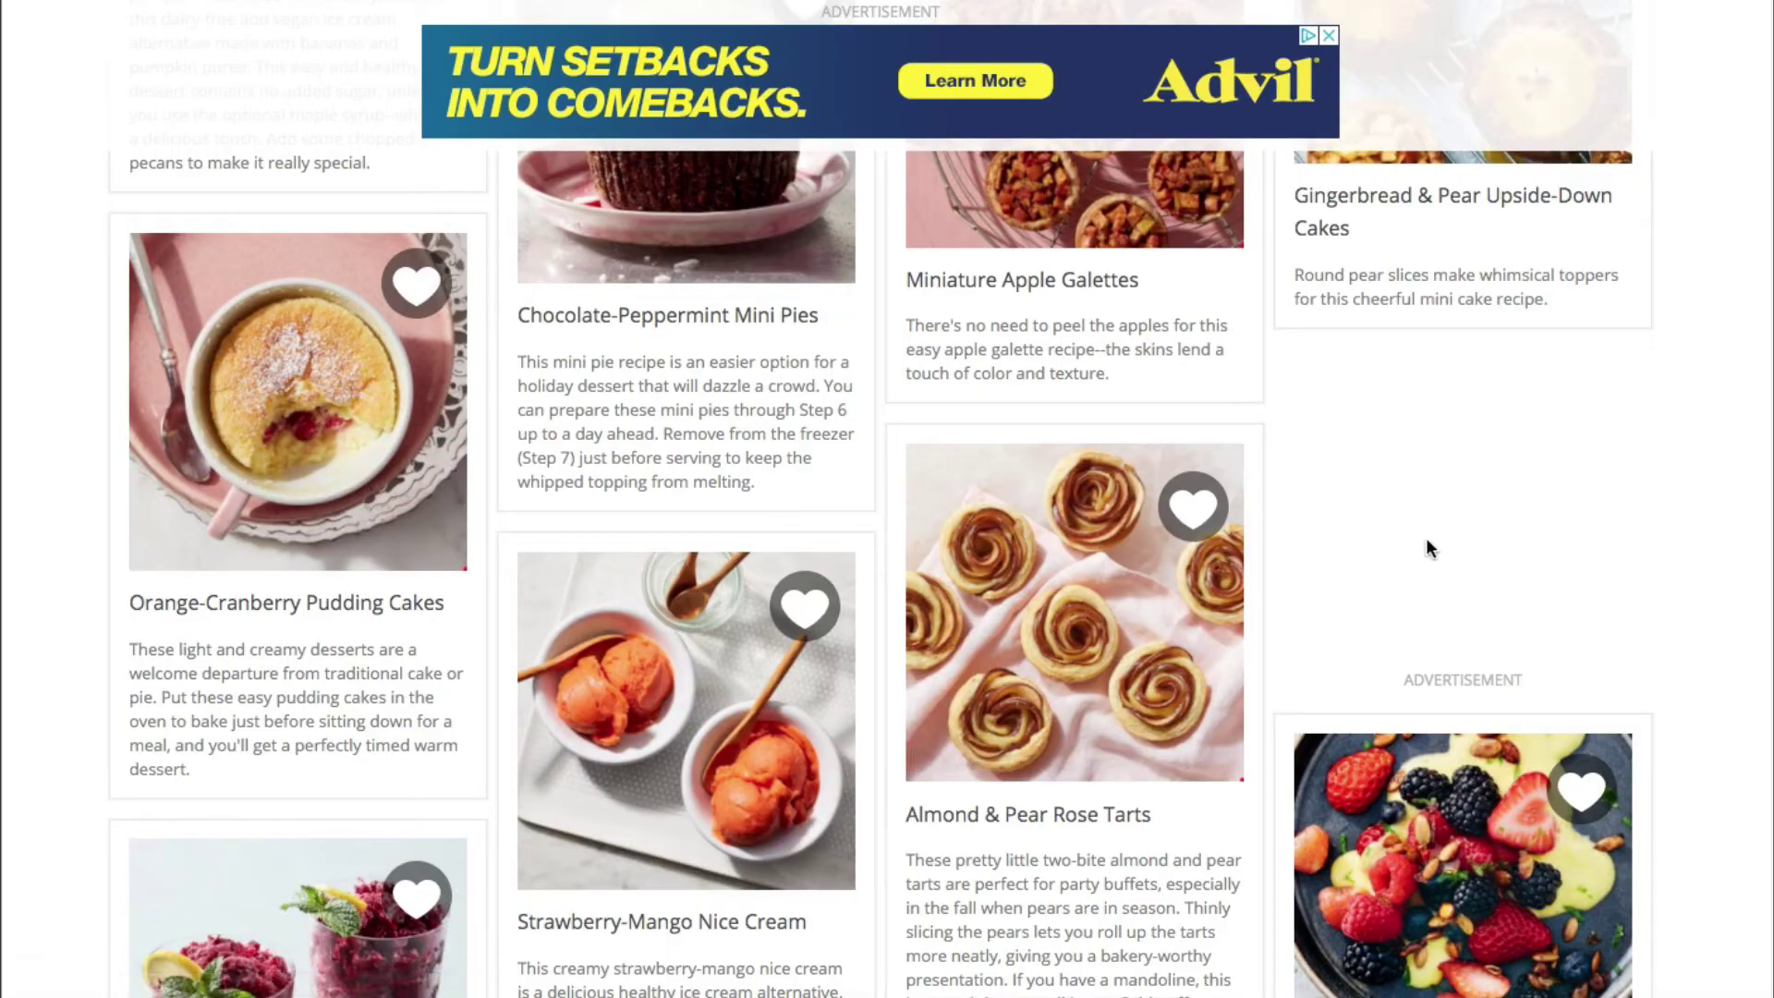
scroll(1425, 547, down, 8)
scroll(1426, 547, down, 8)
scroll(1426, 546, up, 15)
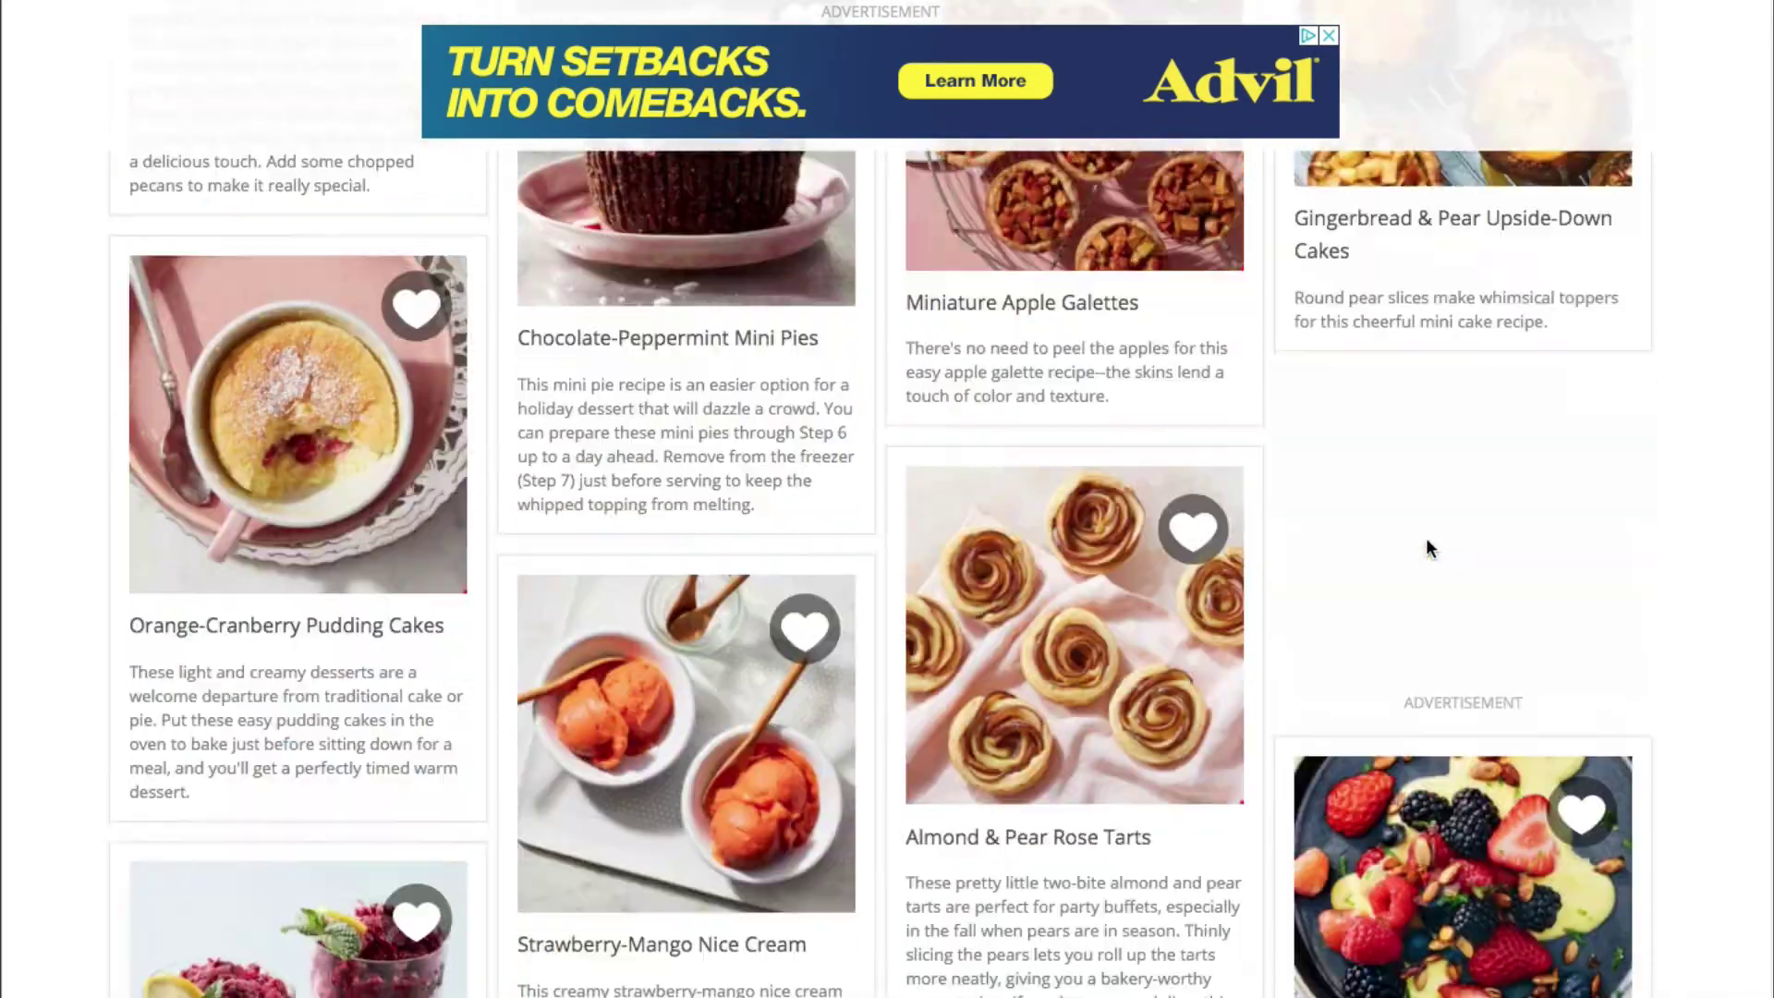
scroll(1427, 547, up, 10)
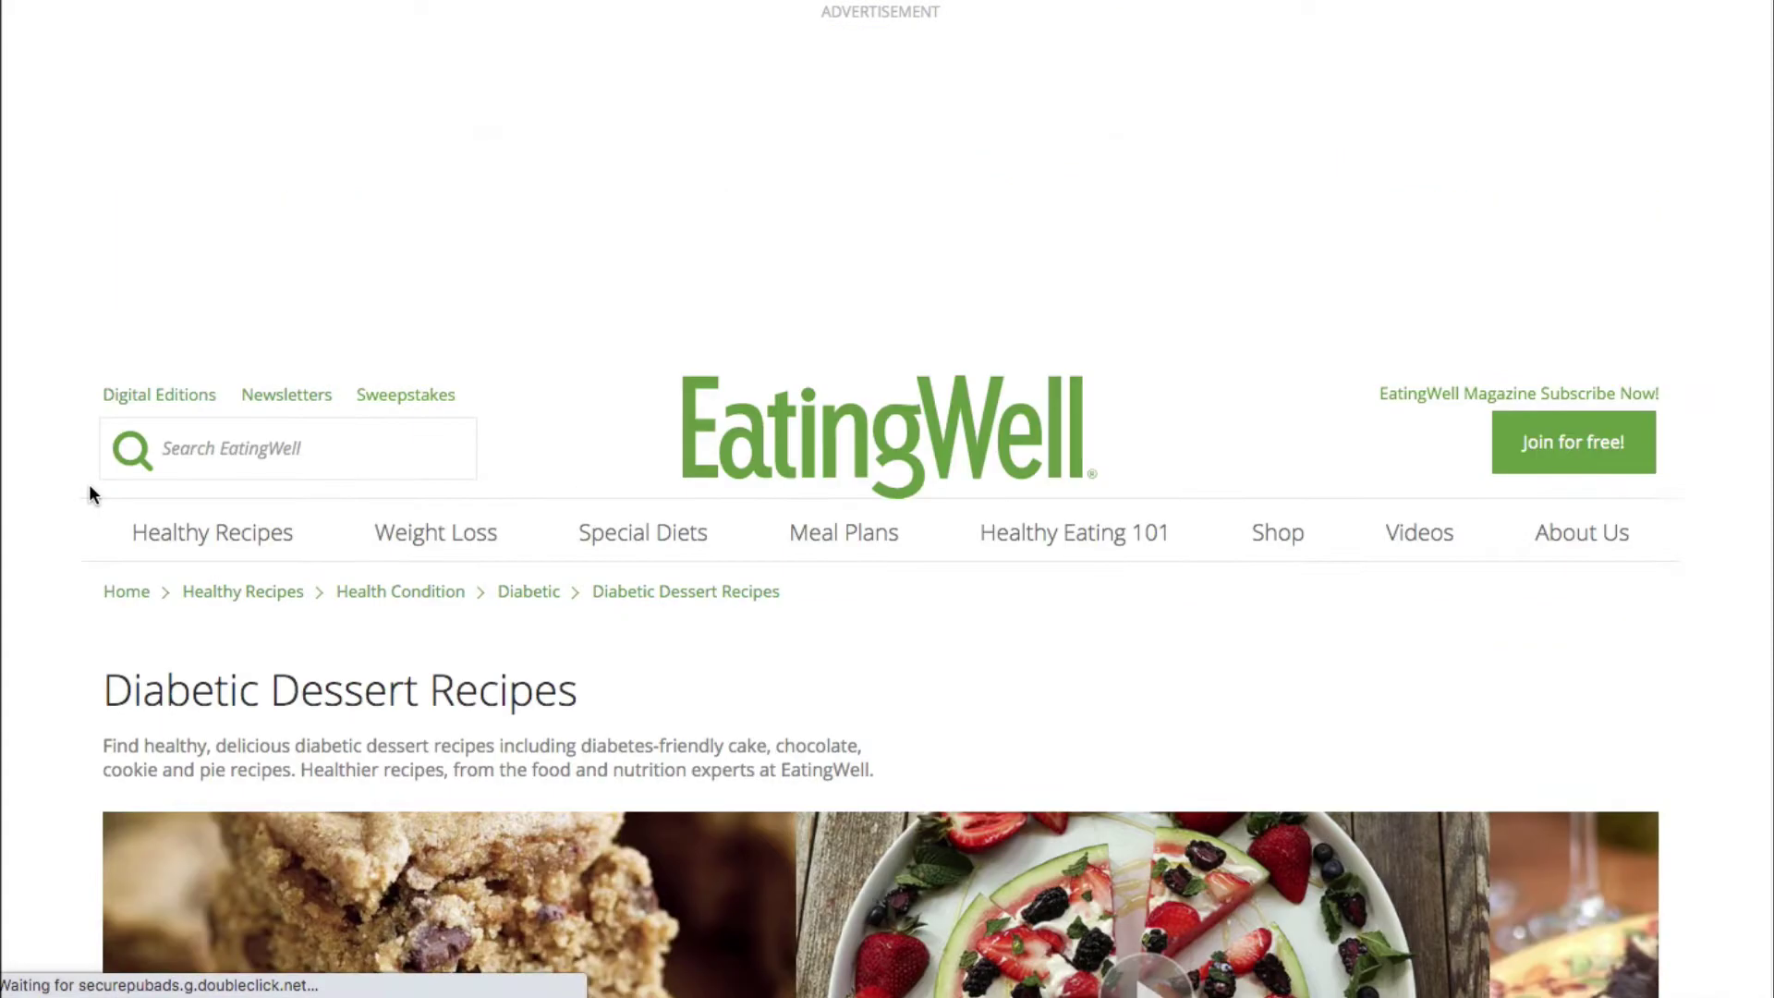
scroll(49, 693, down, 3)
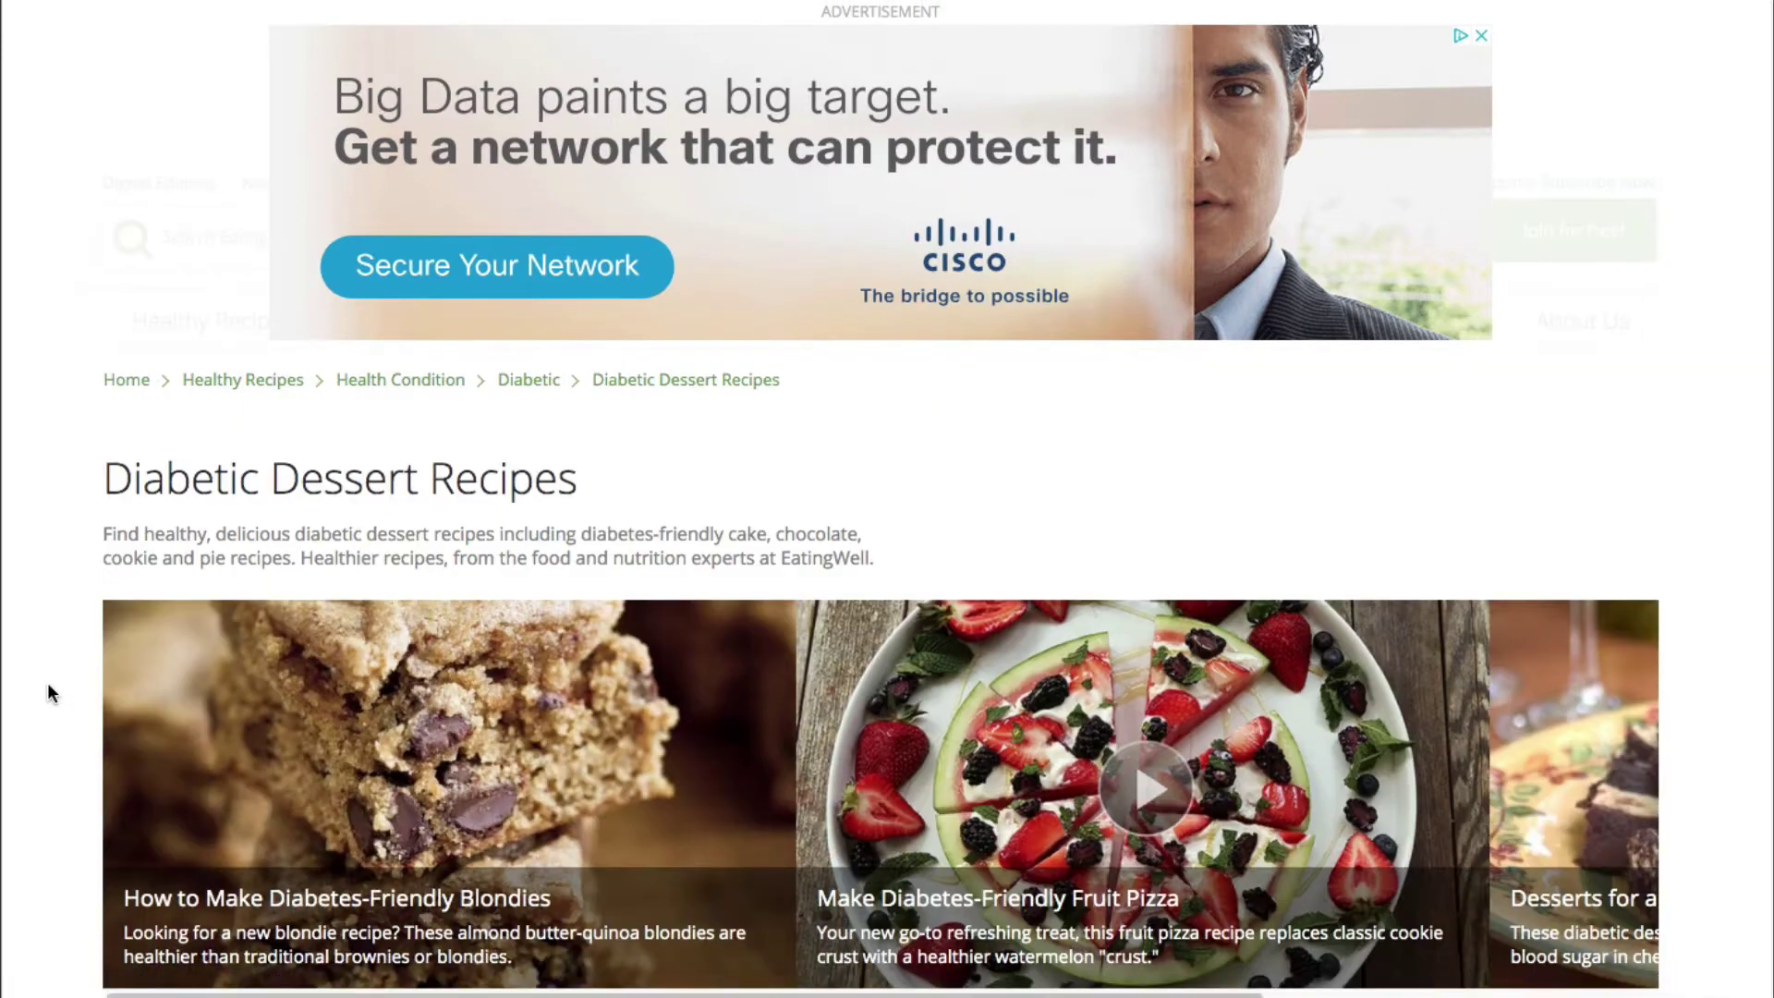
scroll(49, 688, down, 2)
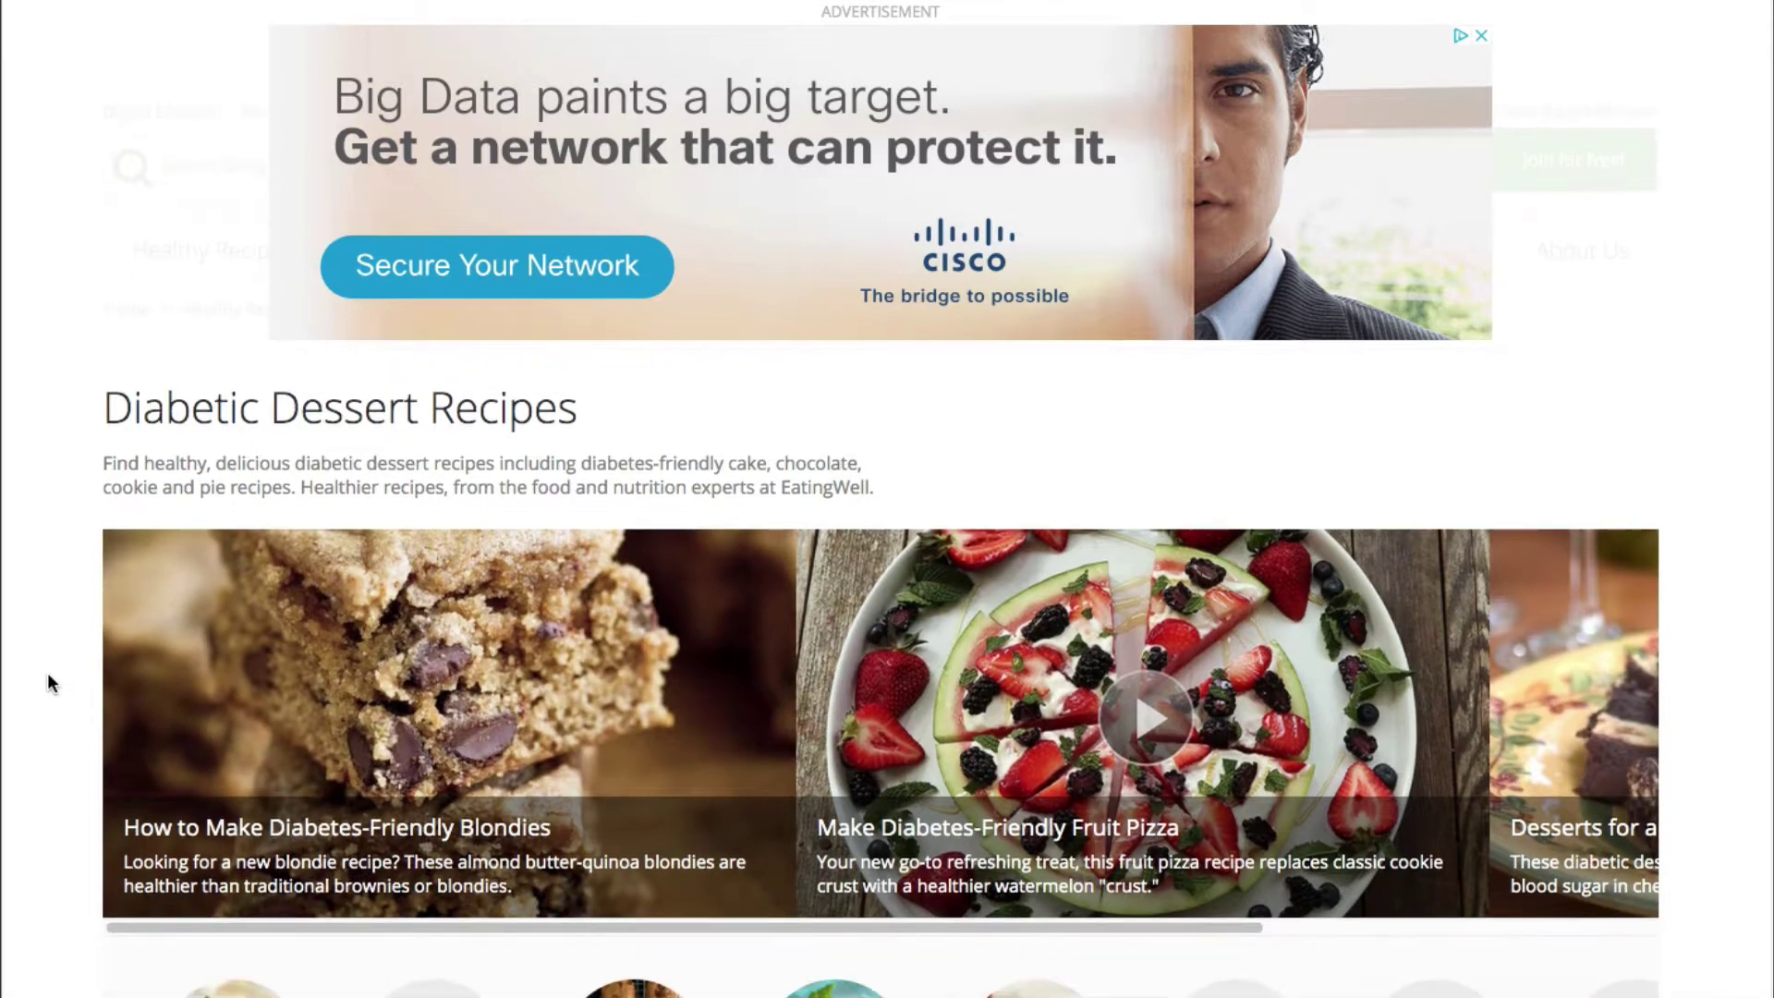
scroll(51, 684, down, 8)
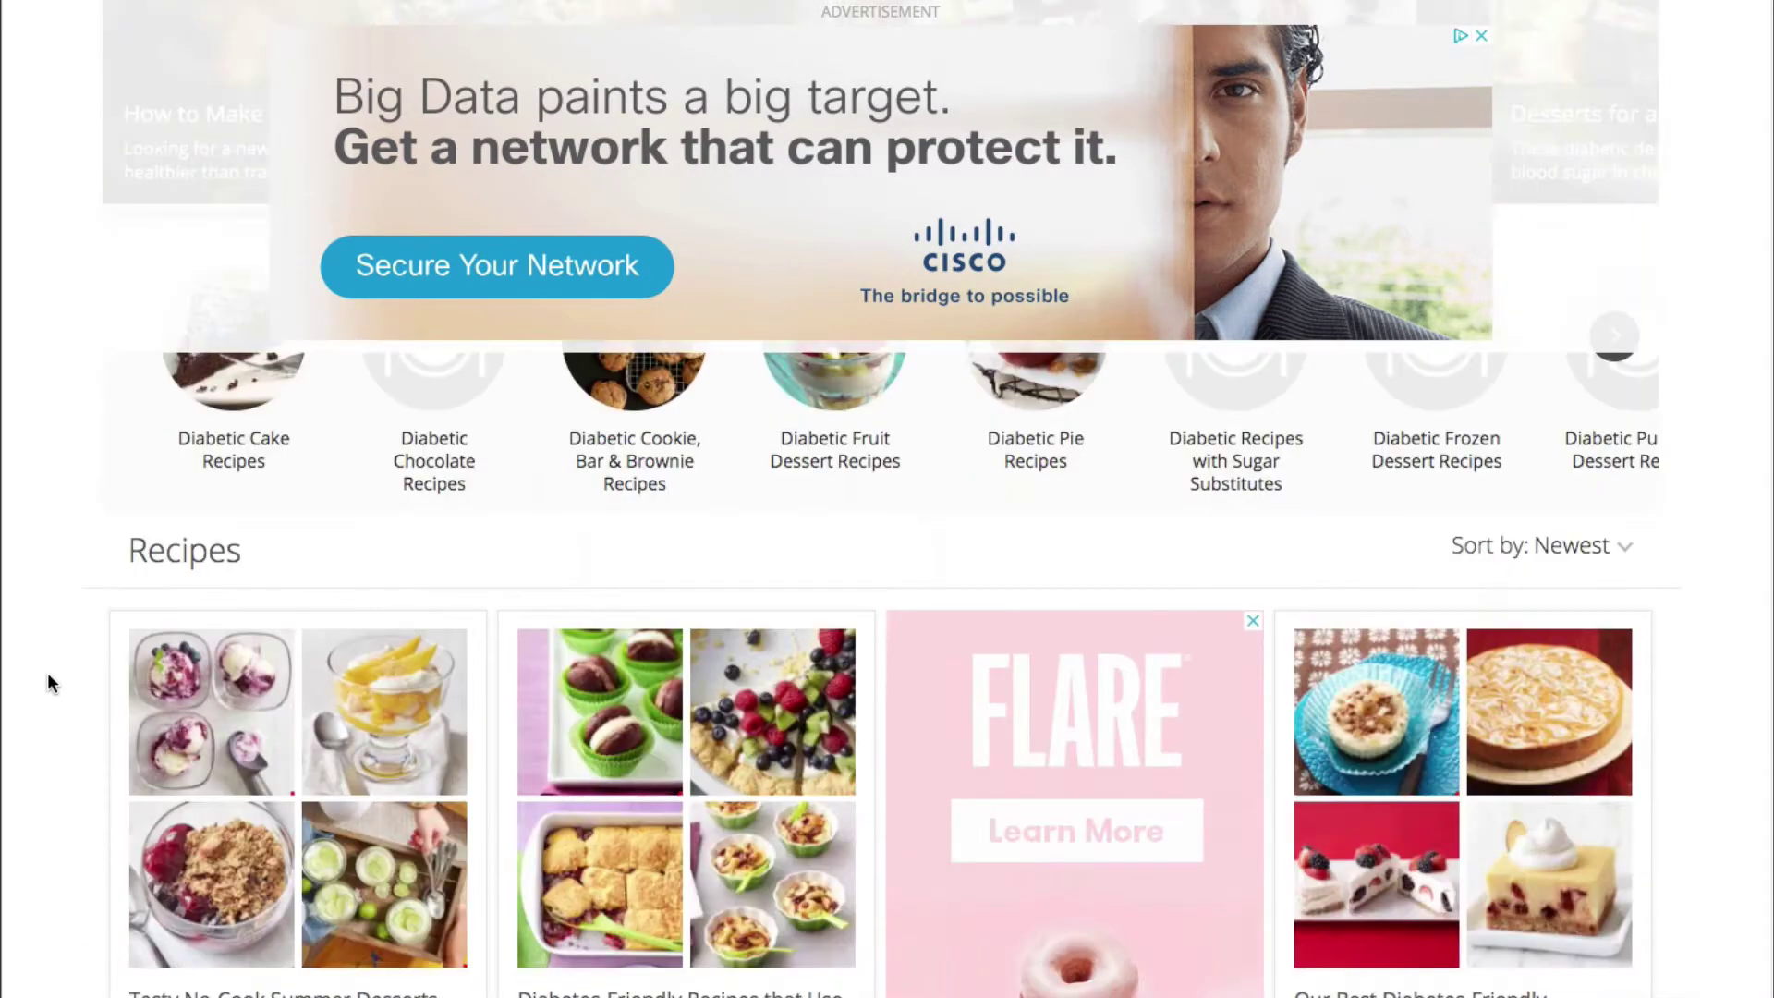
scroll(47, 673, down, 6)
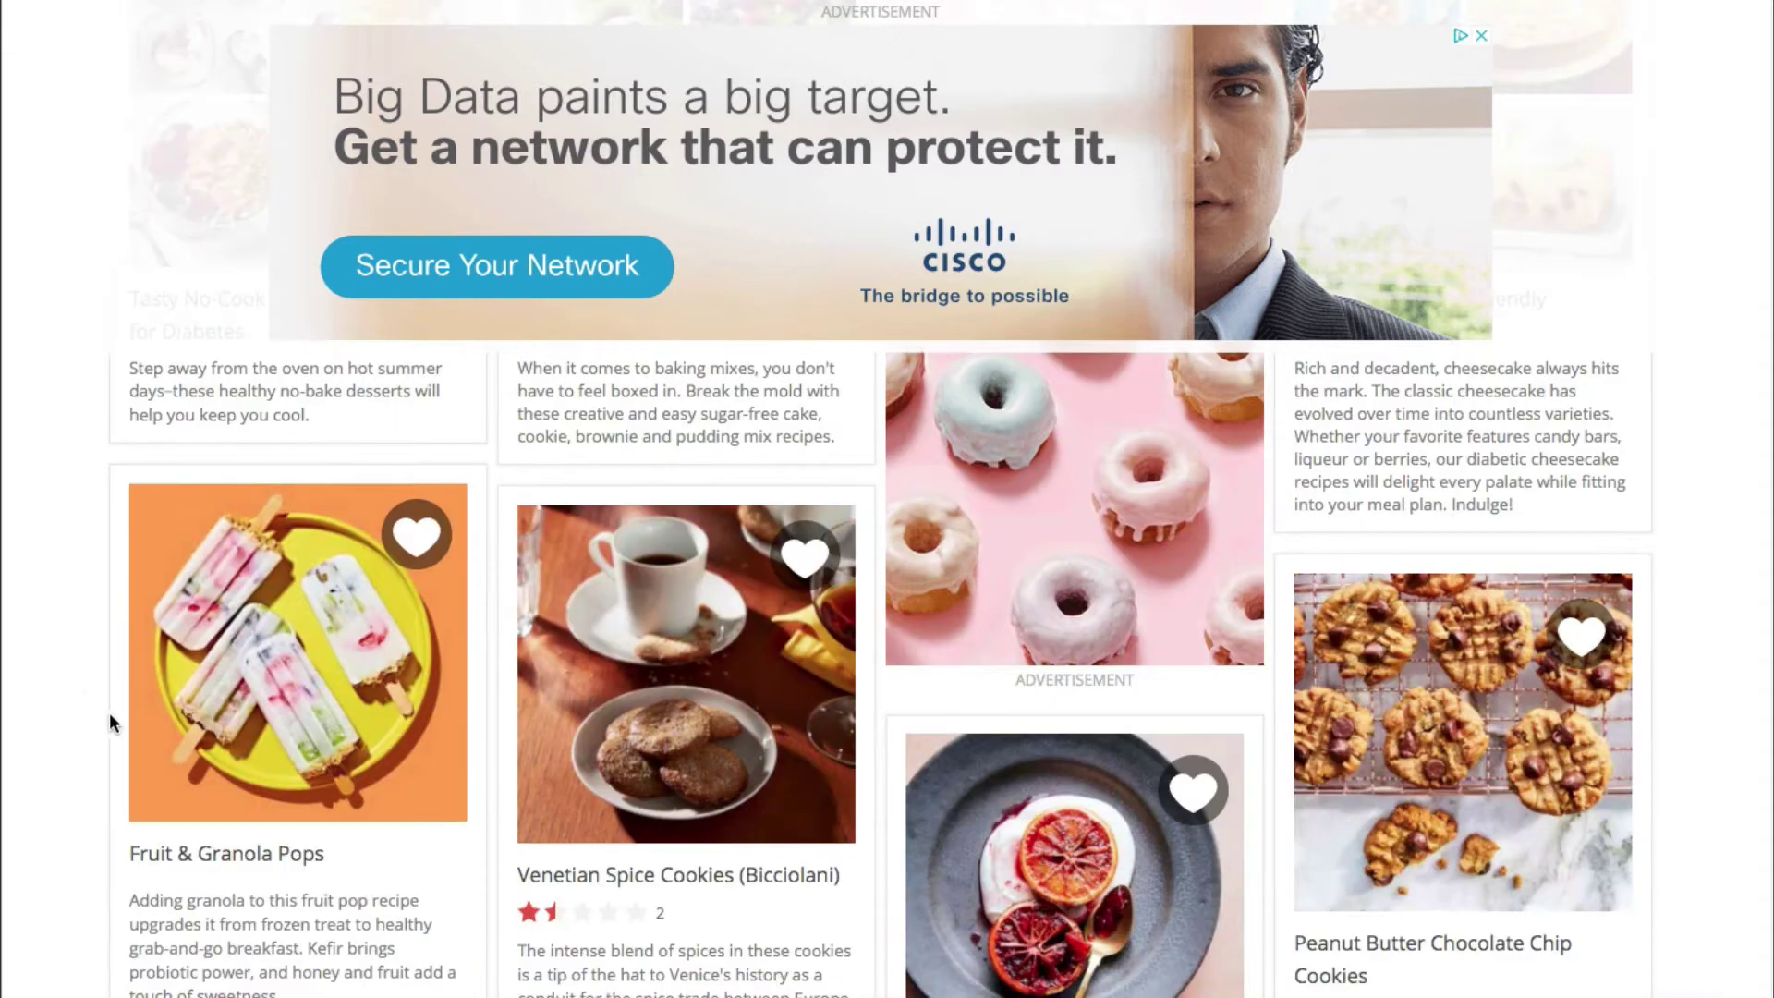
scroll(402, 767, down, 7)
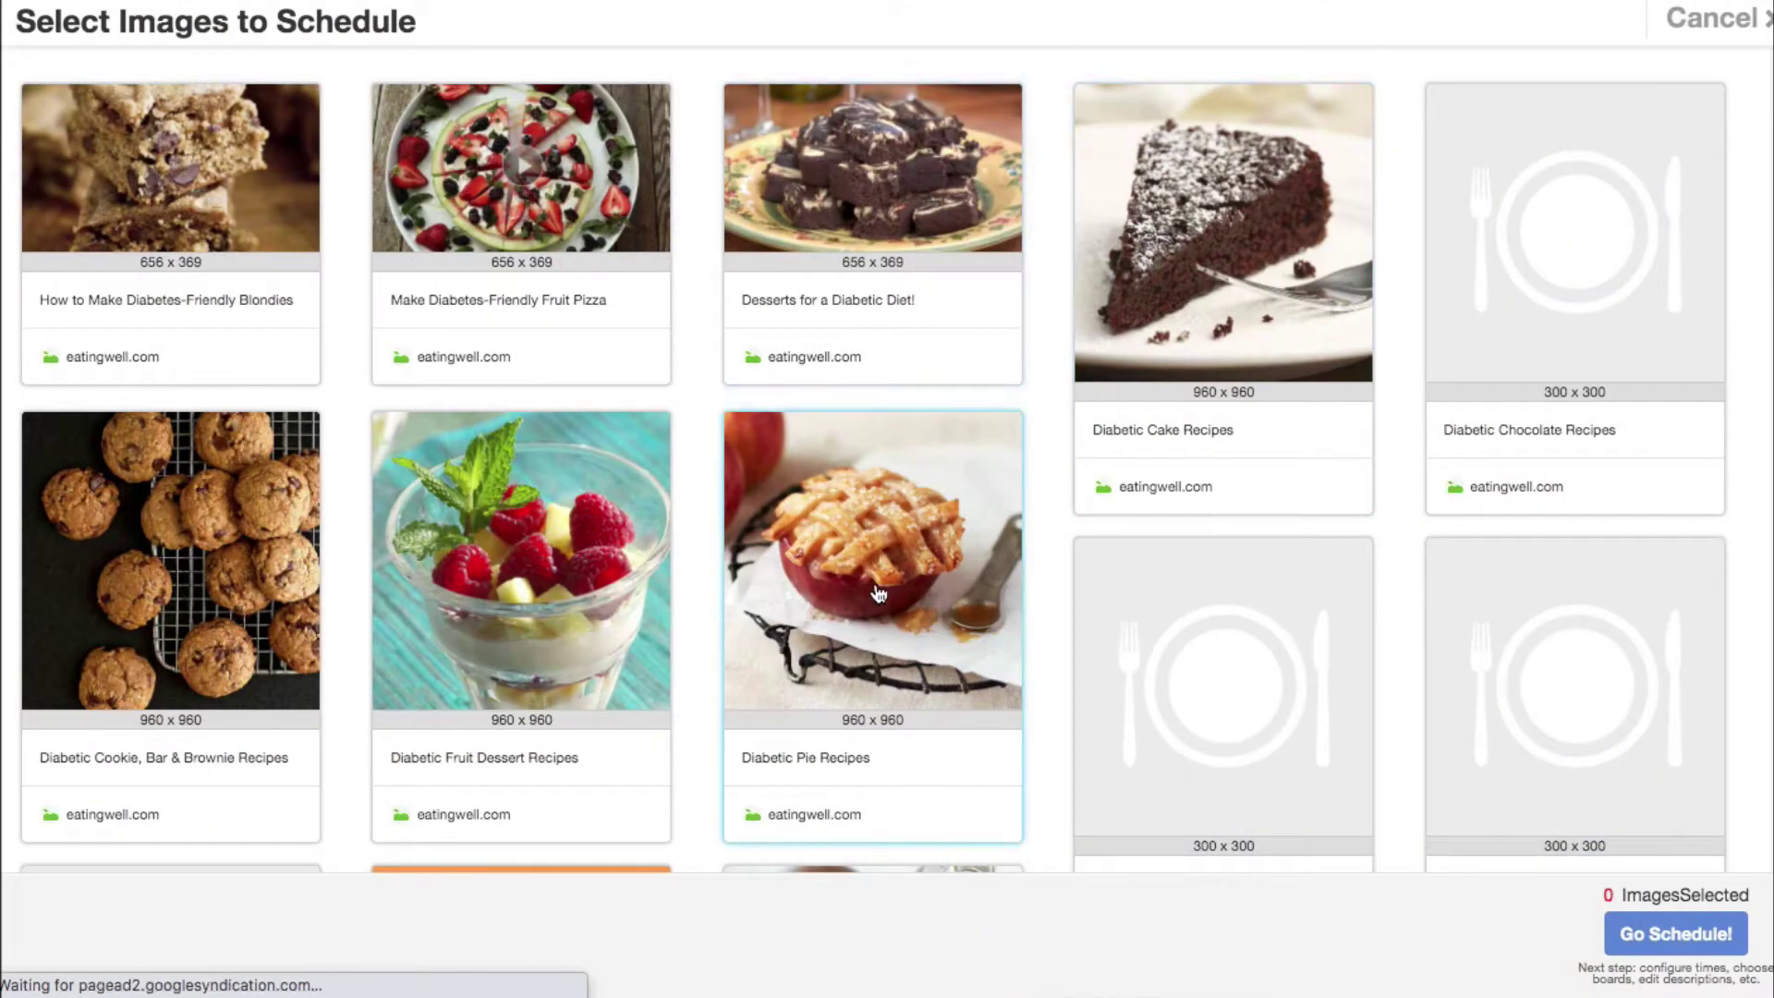
- Select the Blondies, Fruit Pizza, Desserts, Fruit Dessert and Pie images and send them to scheduling
scroll(1062, 781, down, 5)
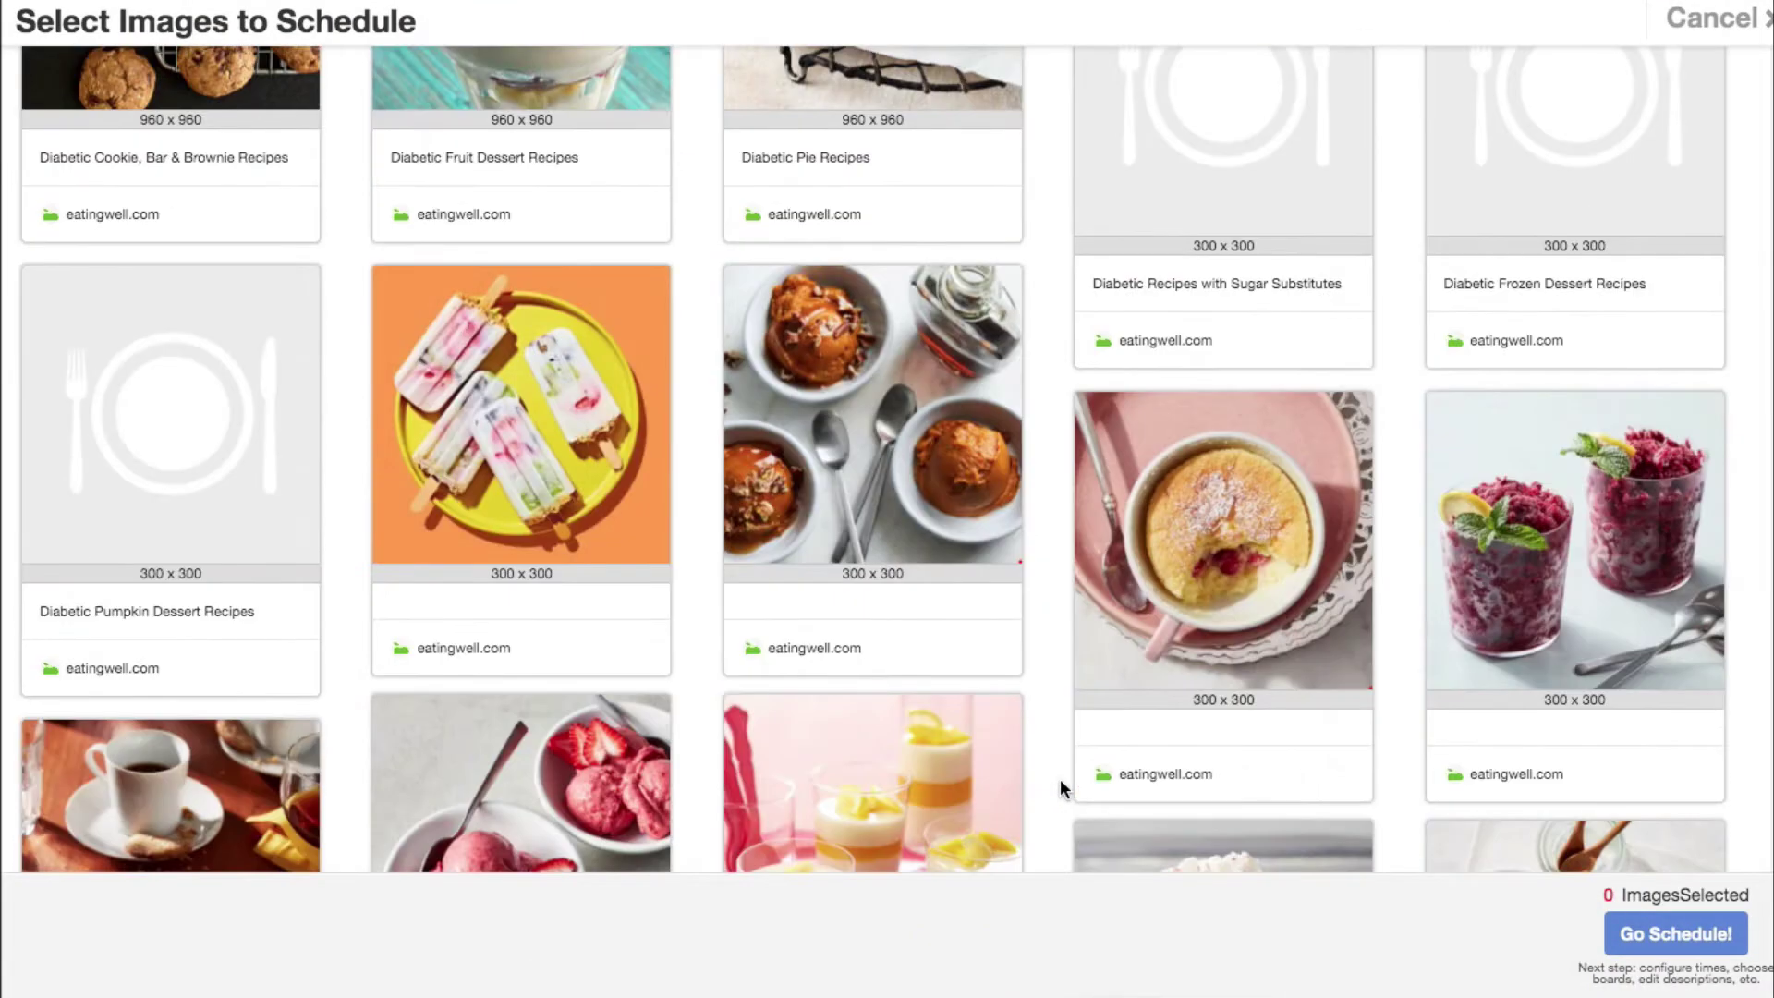
scroll(1060, 783, down, 10)
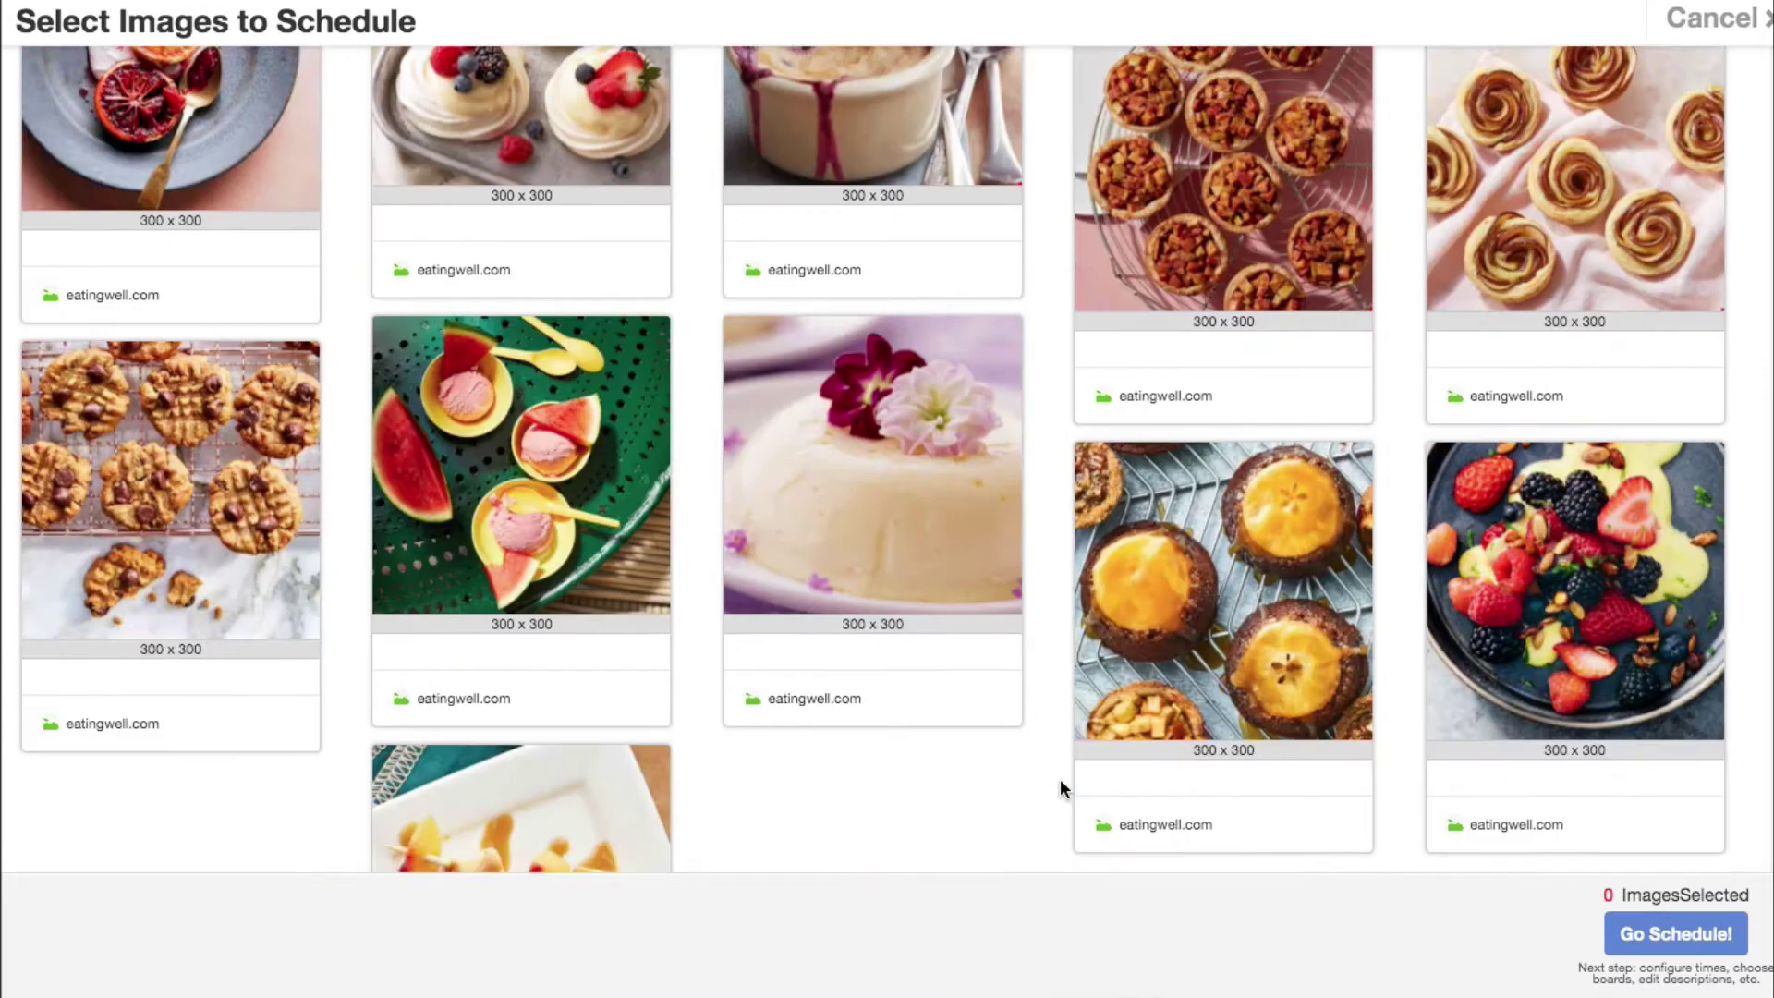
scroll(1061, 783, down, 3)
scroll(1060, 784, up, 4)
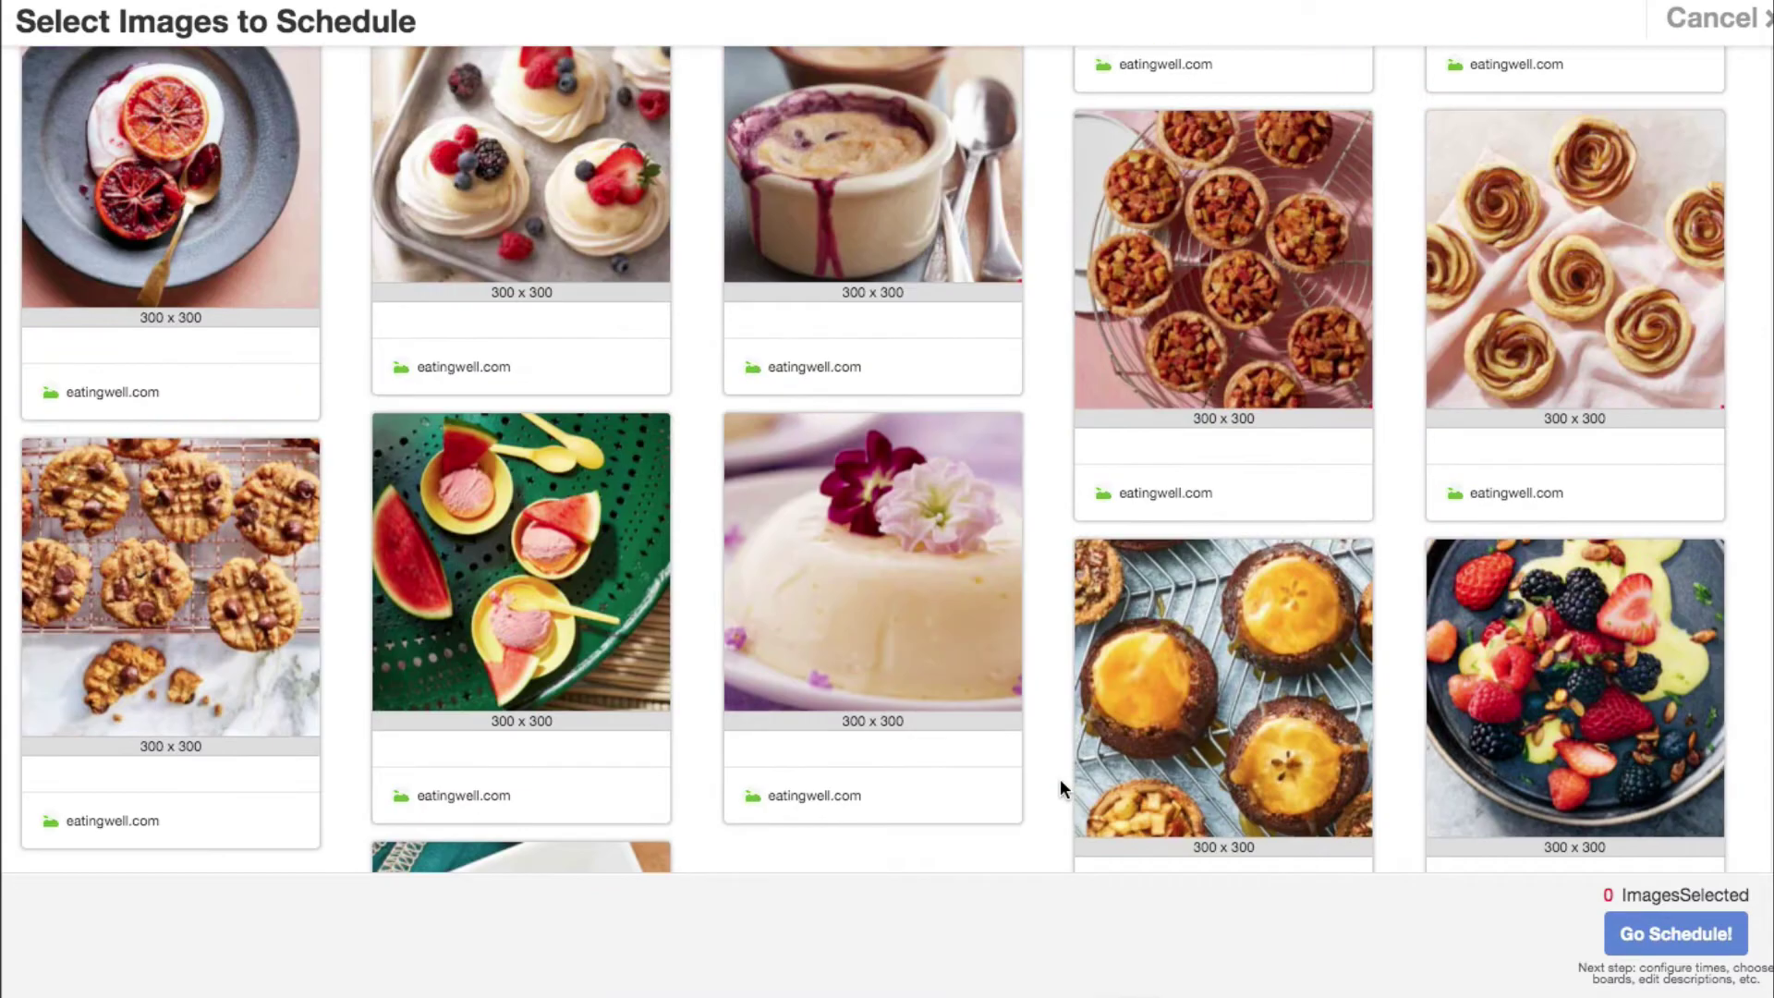
scroll(1060, 785, up, 15)
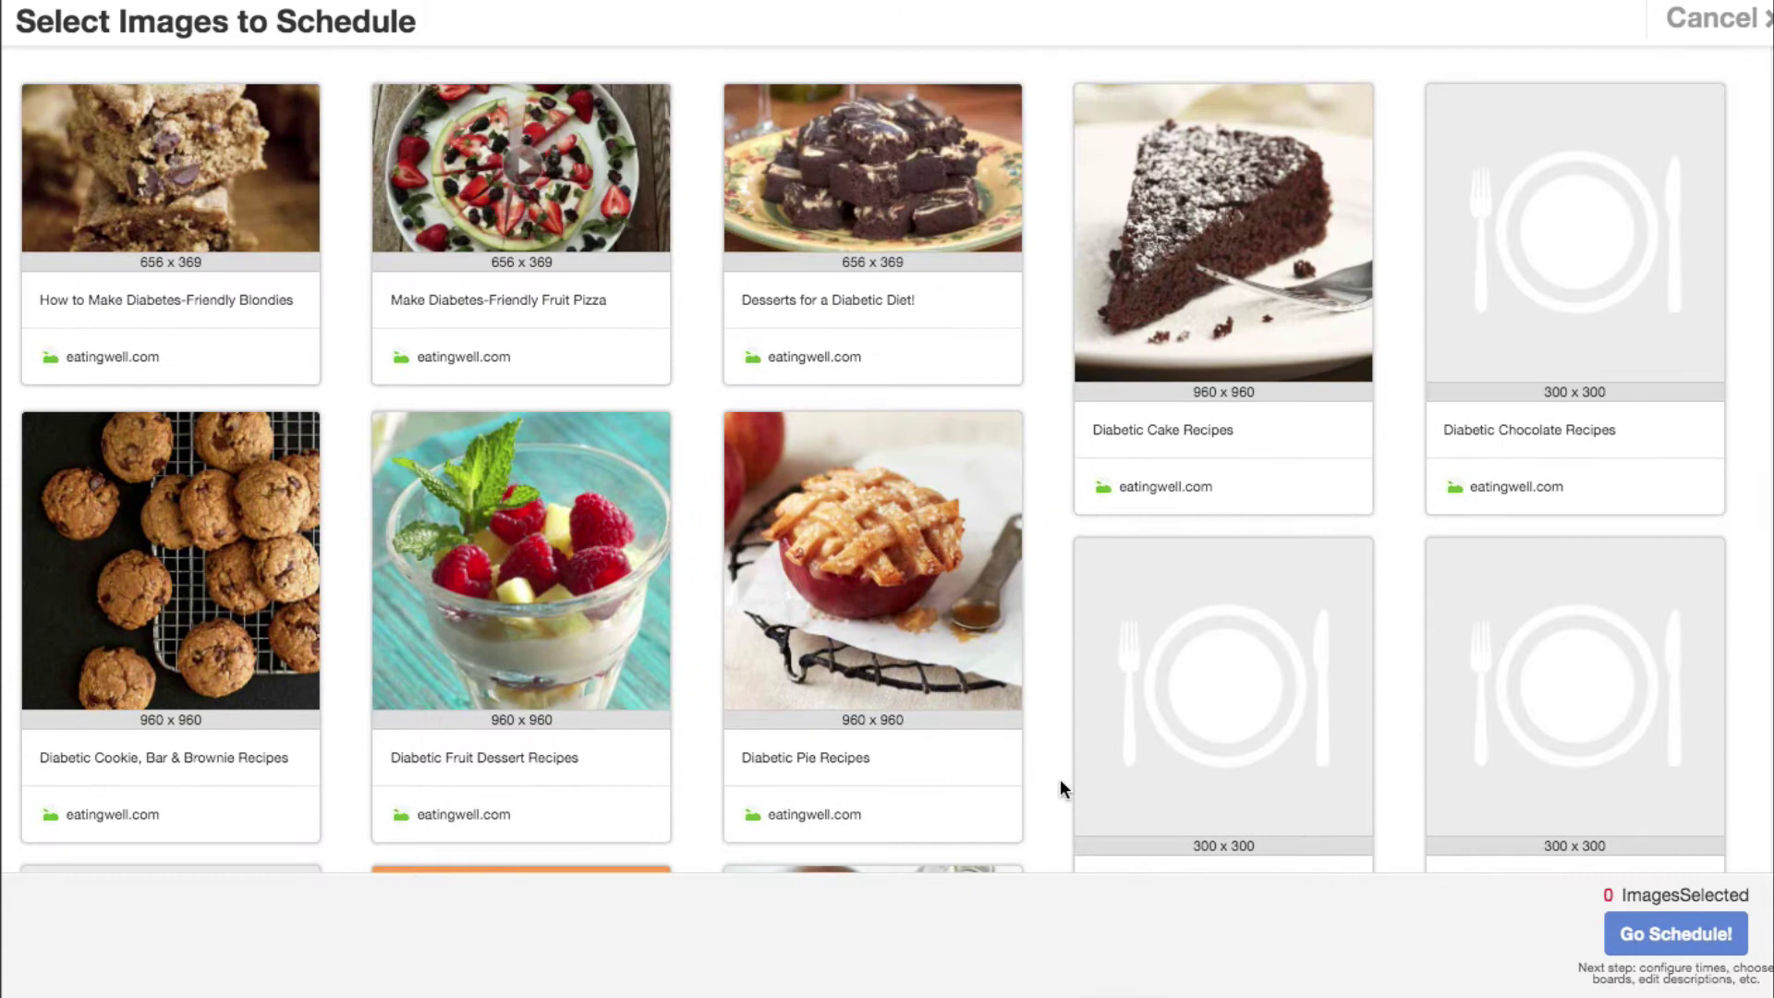
click(176, 218)
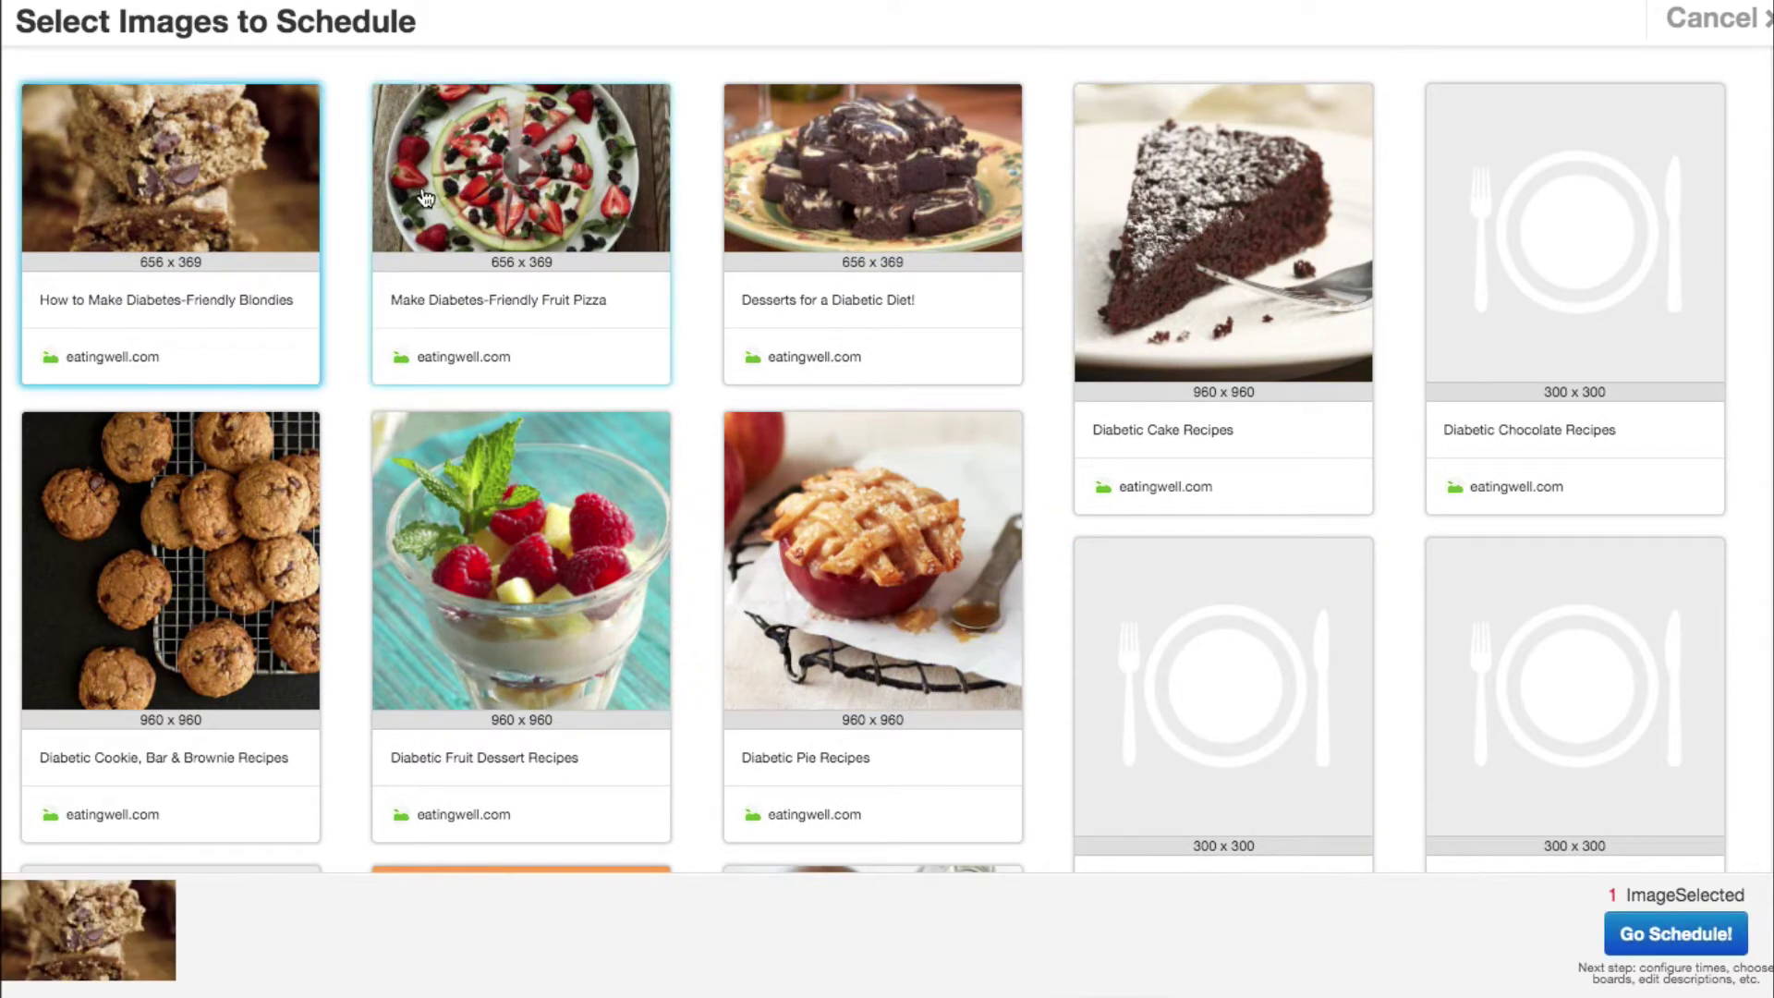
click(485, 200)
click(913, 175)
click(634, 539)
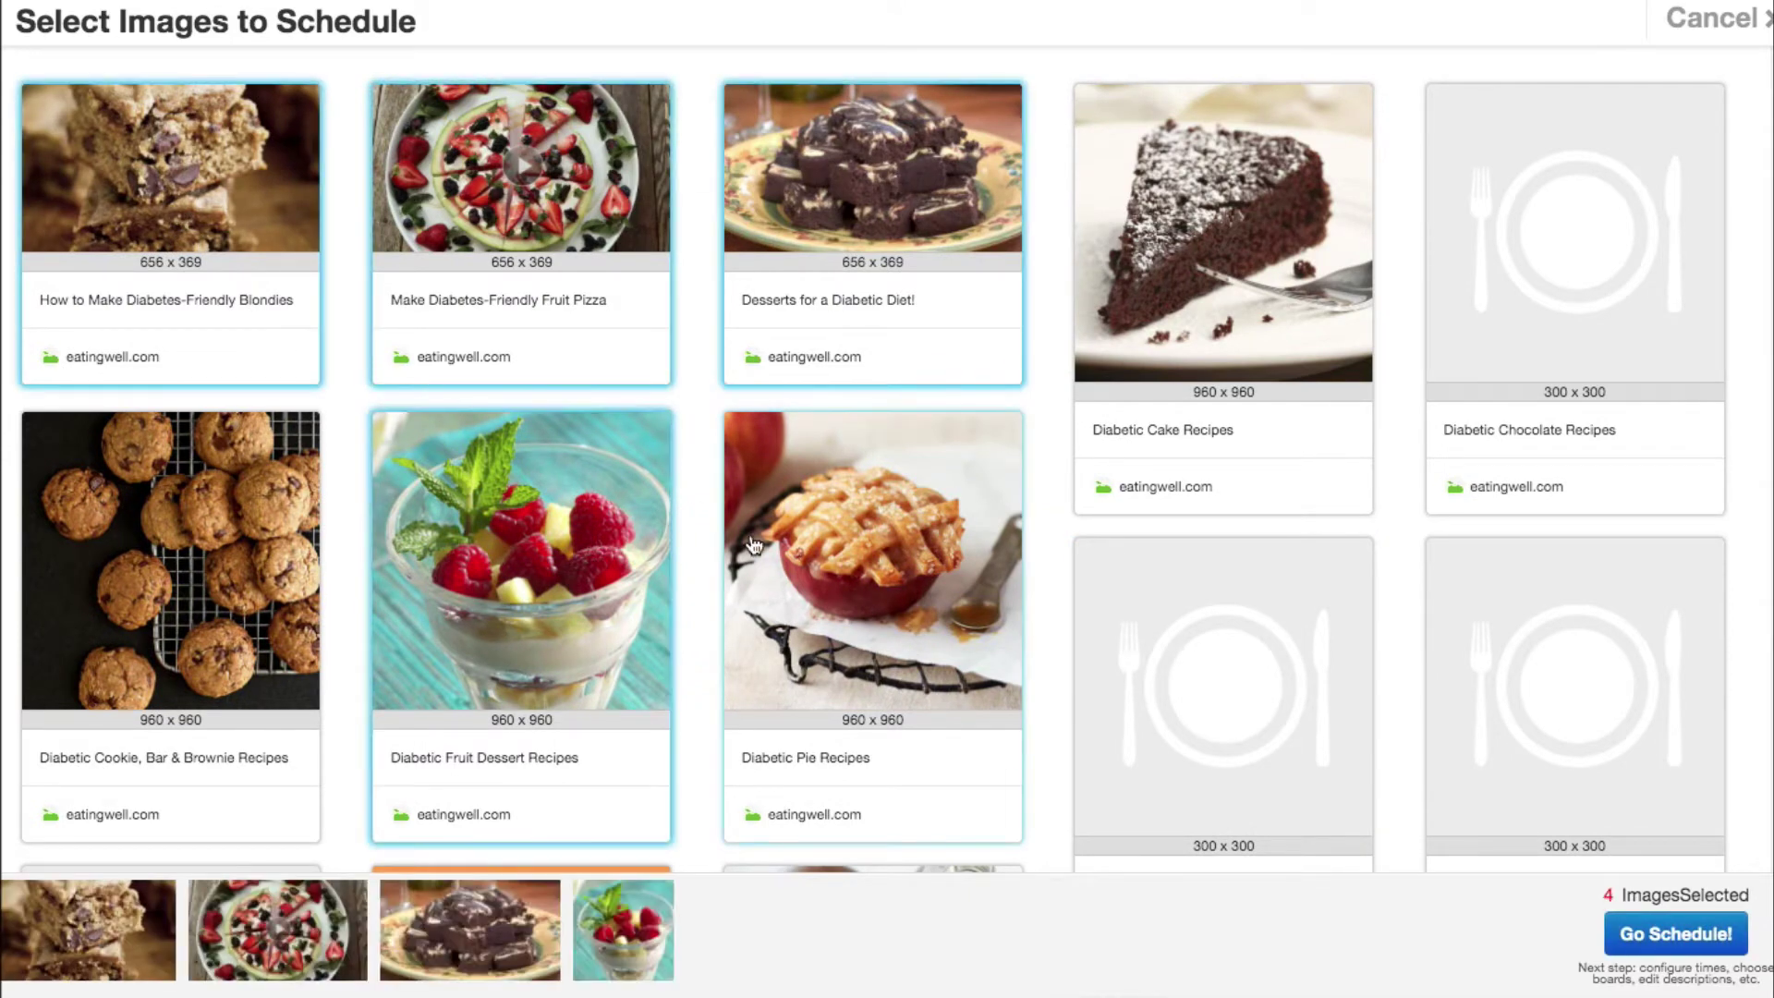
click(863, 557)
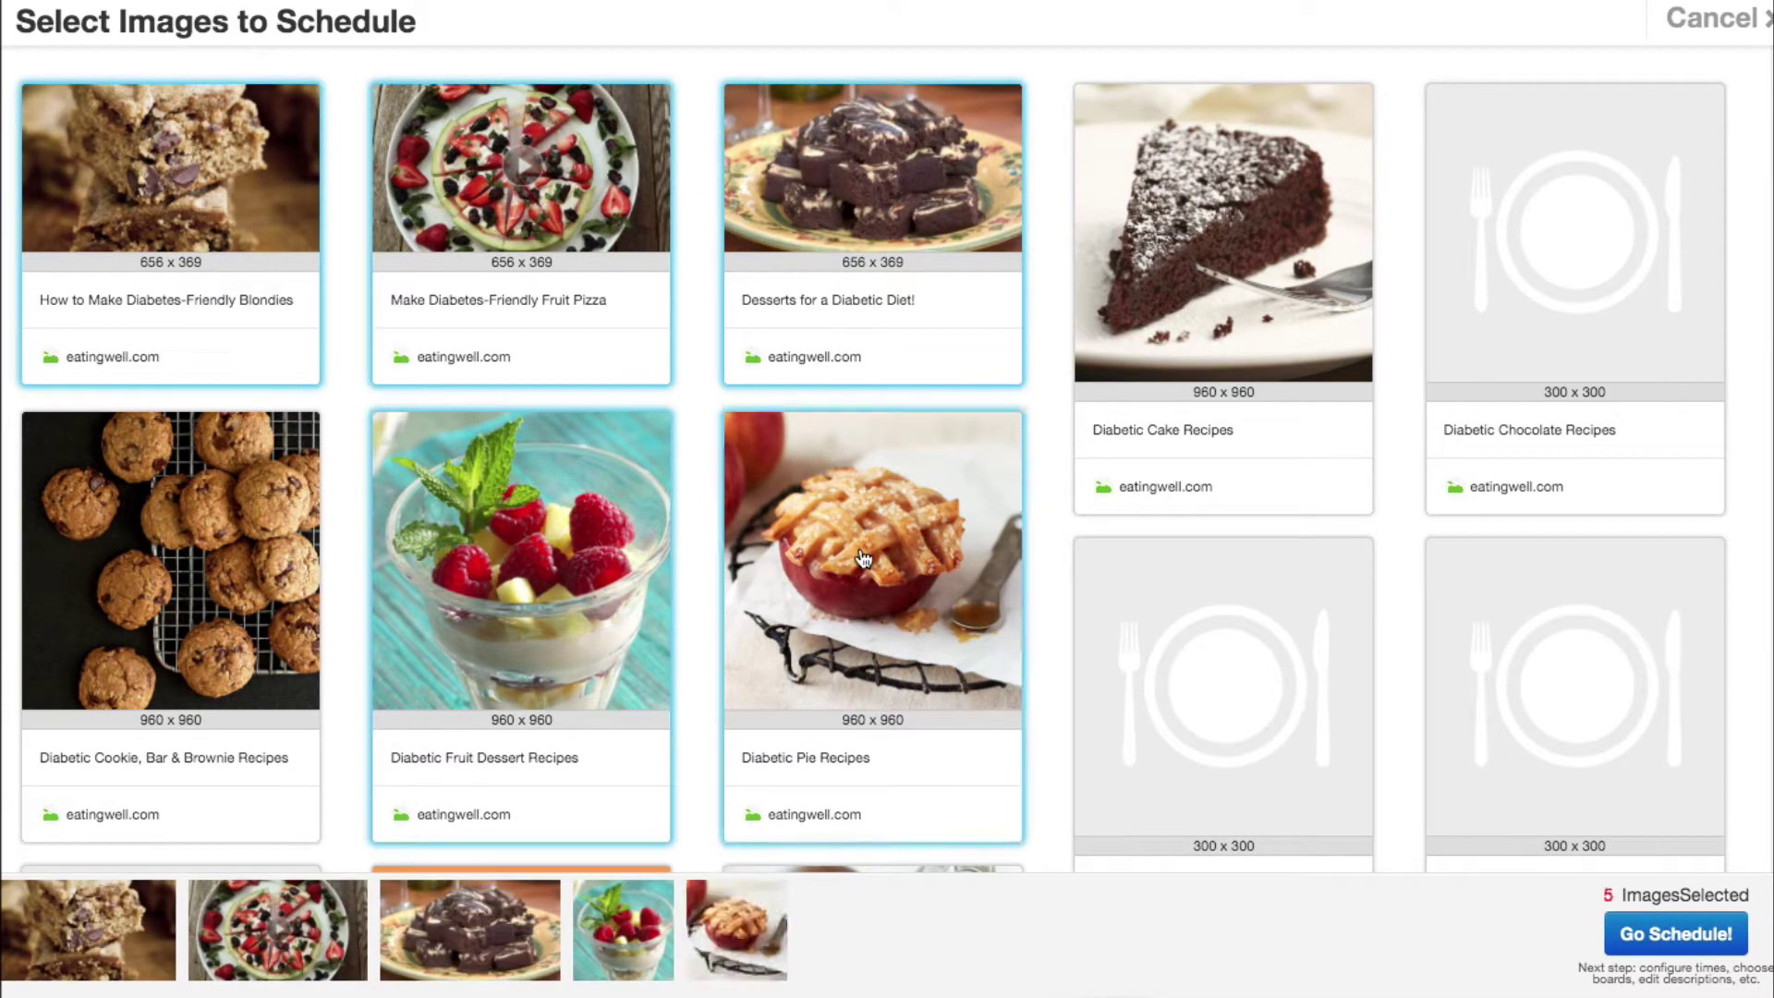
click(1668, 936)
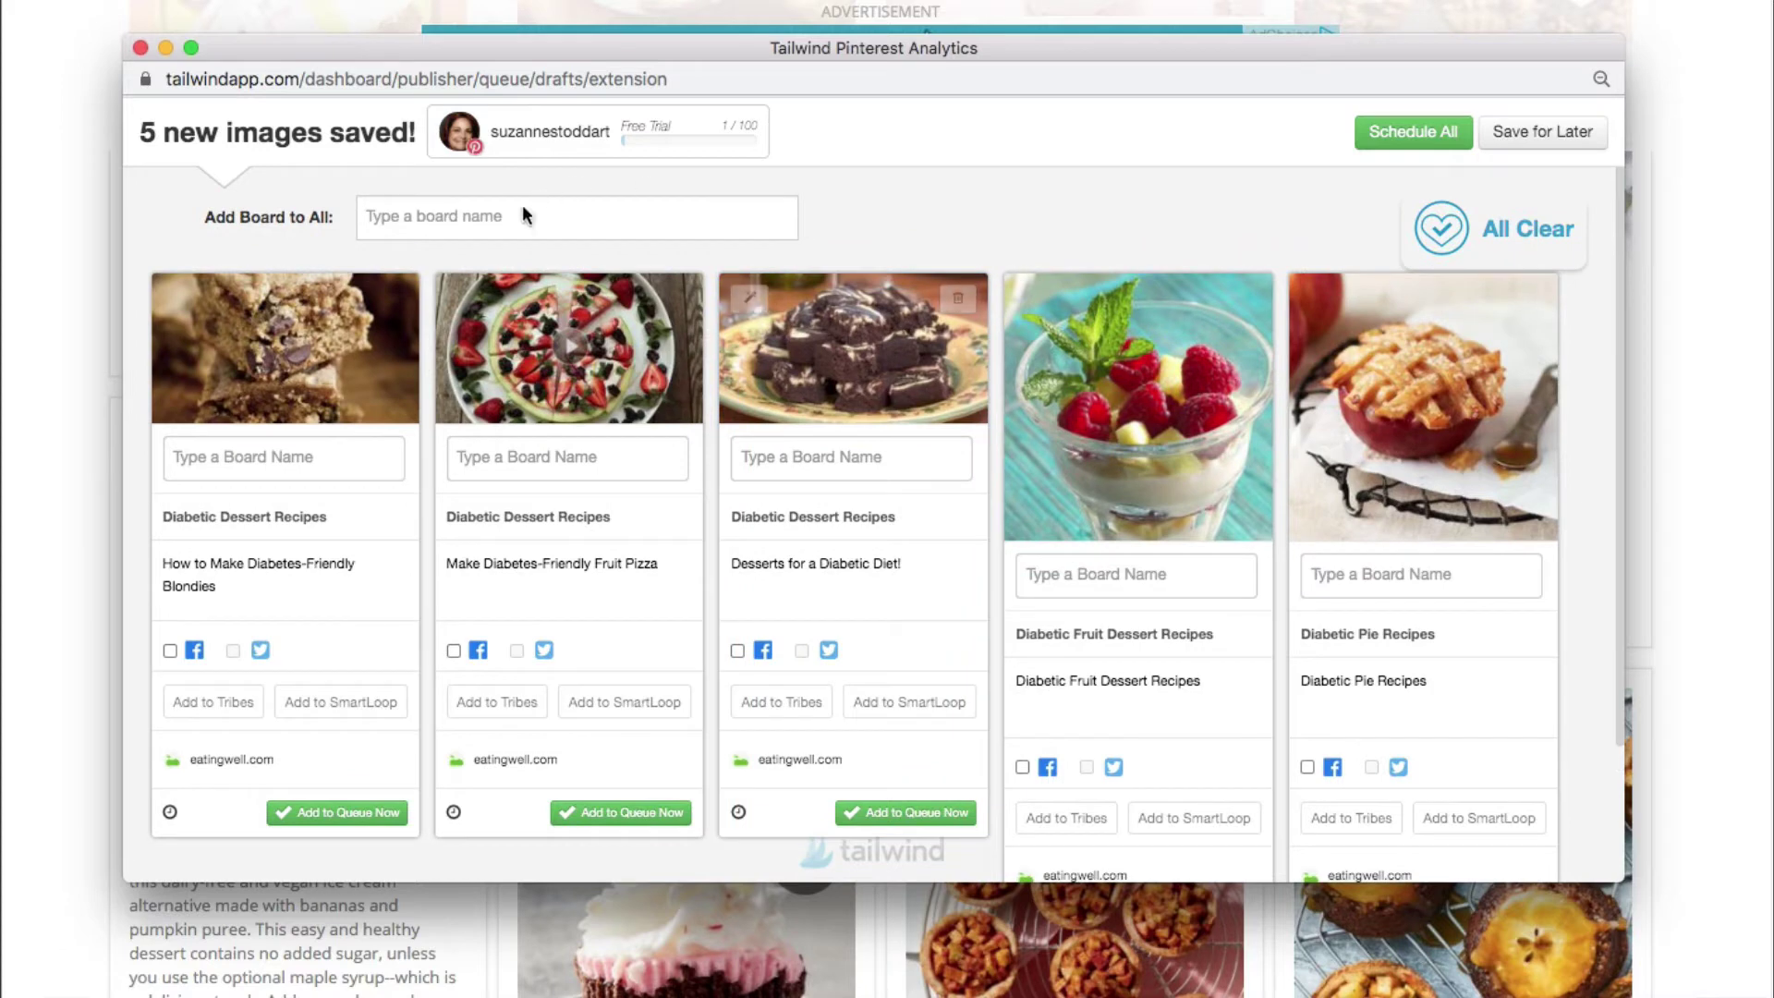
- Assign the I love food!! board to all five pins and save them as drafts
click(392, 218)
scroll(504, 407, down, 3)
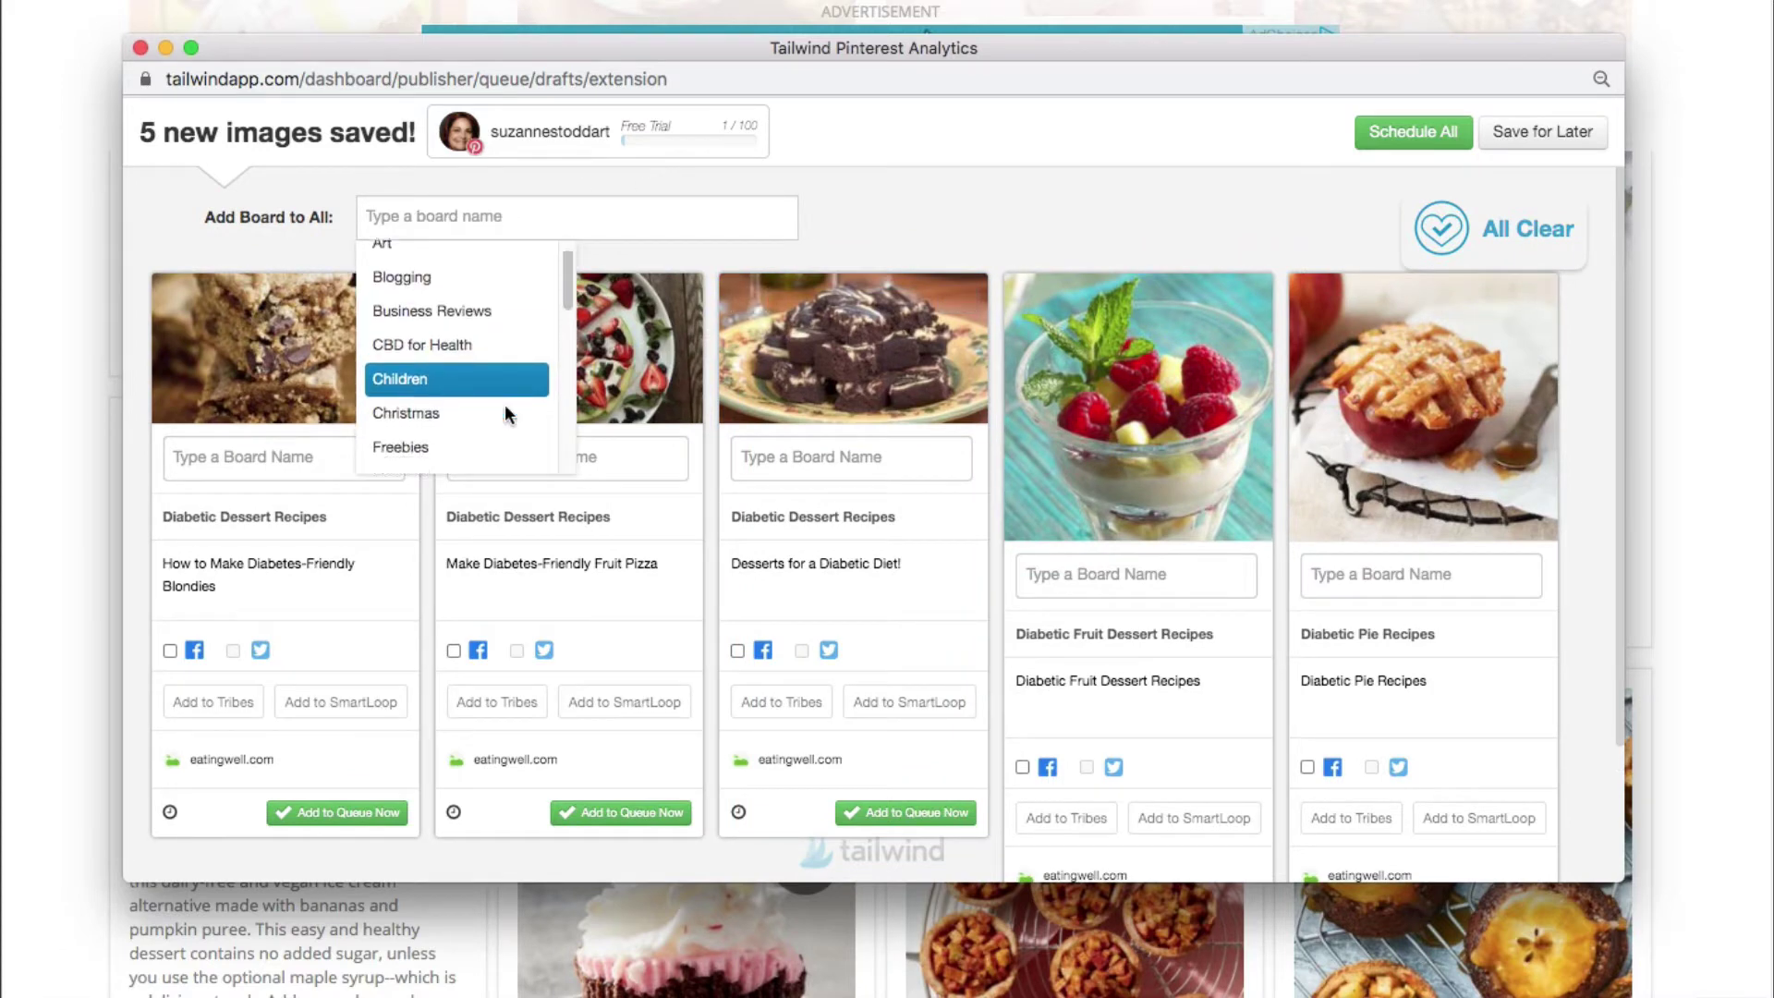
scroll(504, 413, down, 2)
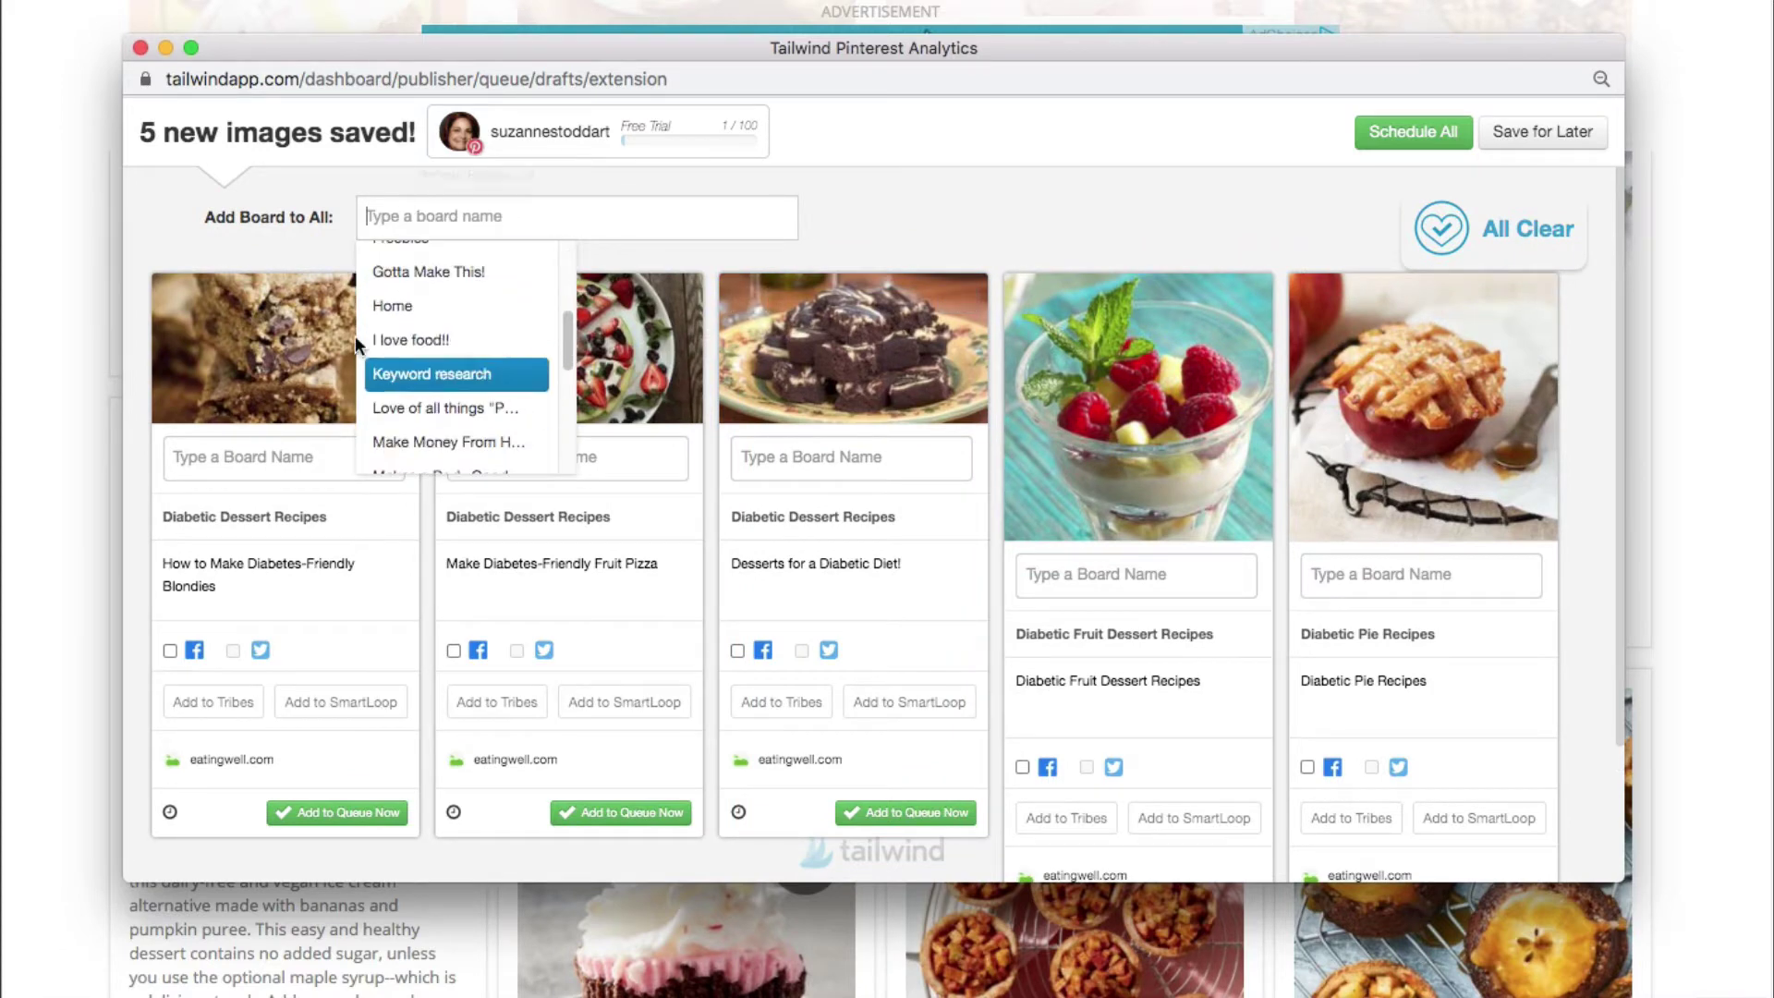
click(413, 340)
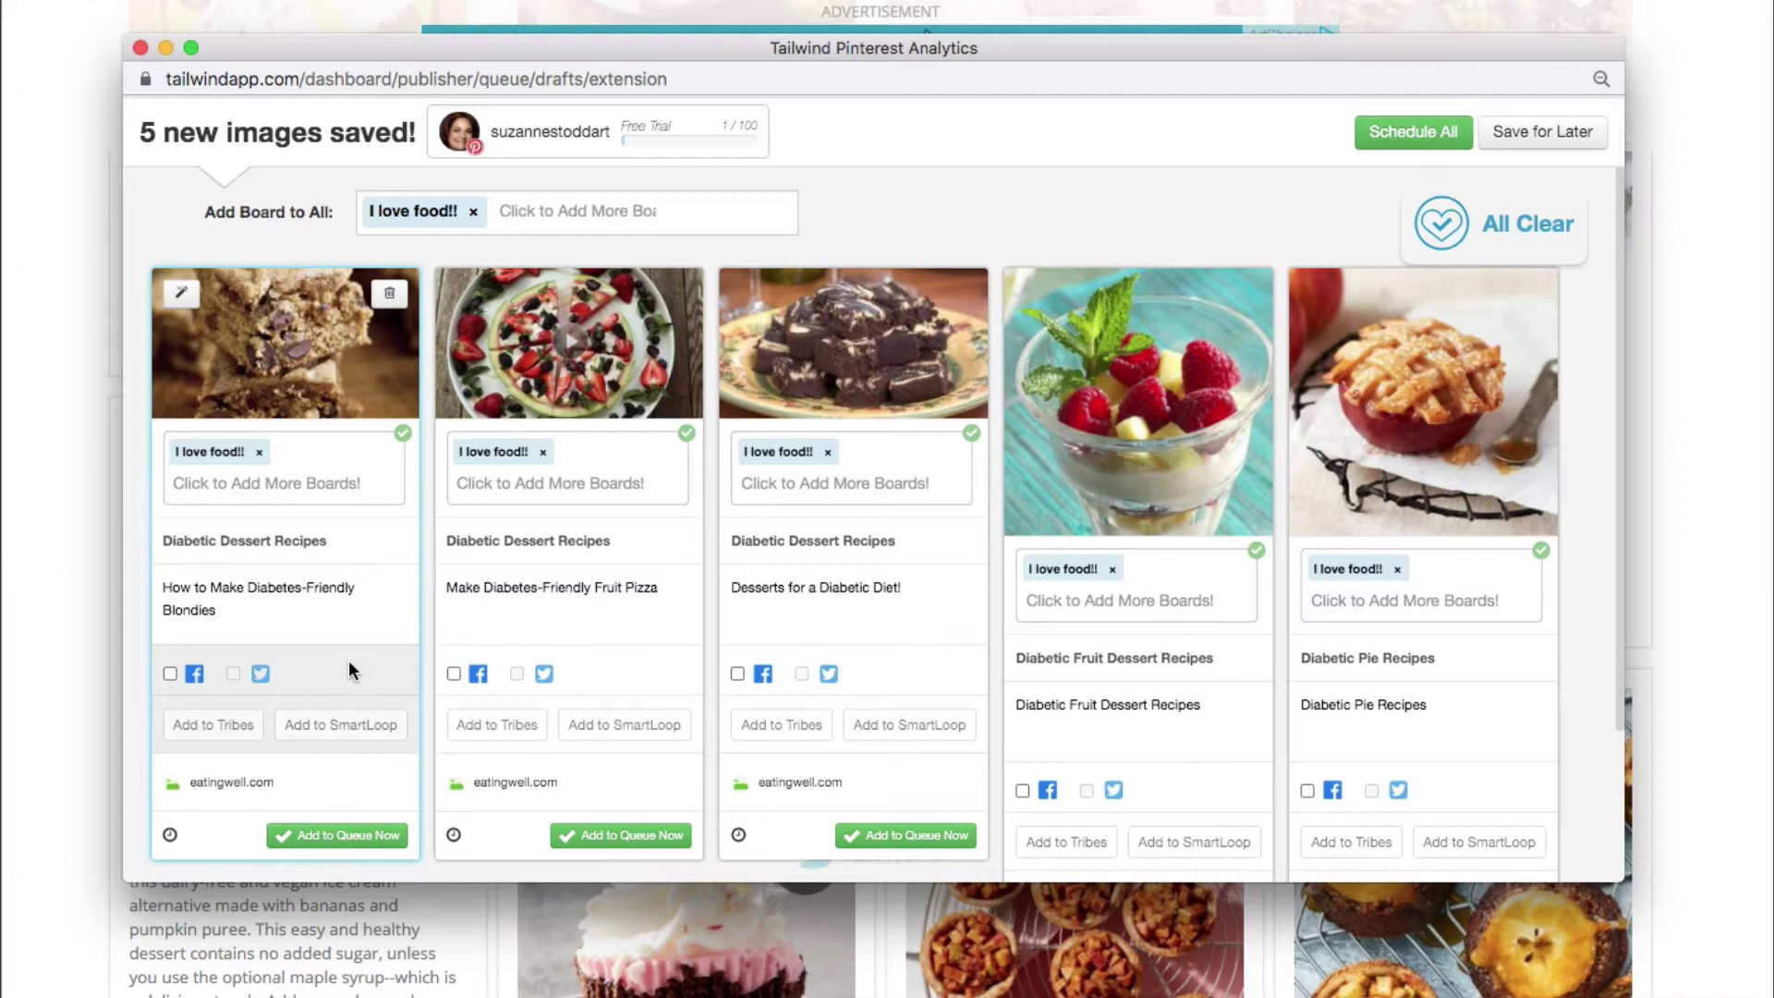
scroll(348, 659, down, 2)
scroll(349, 665, down, 1)
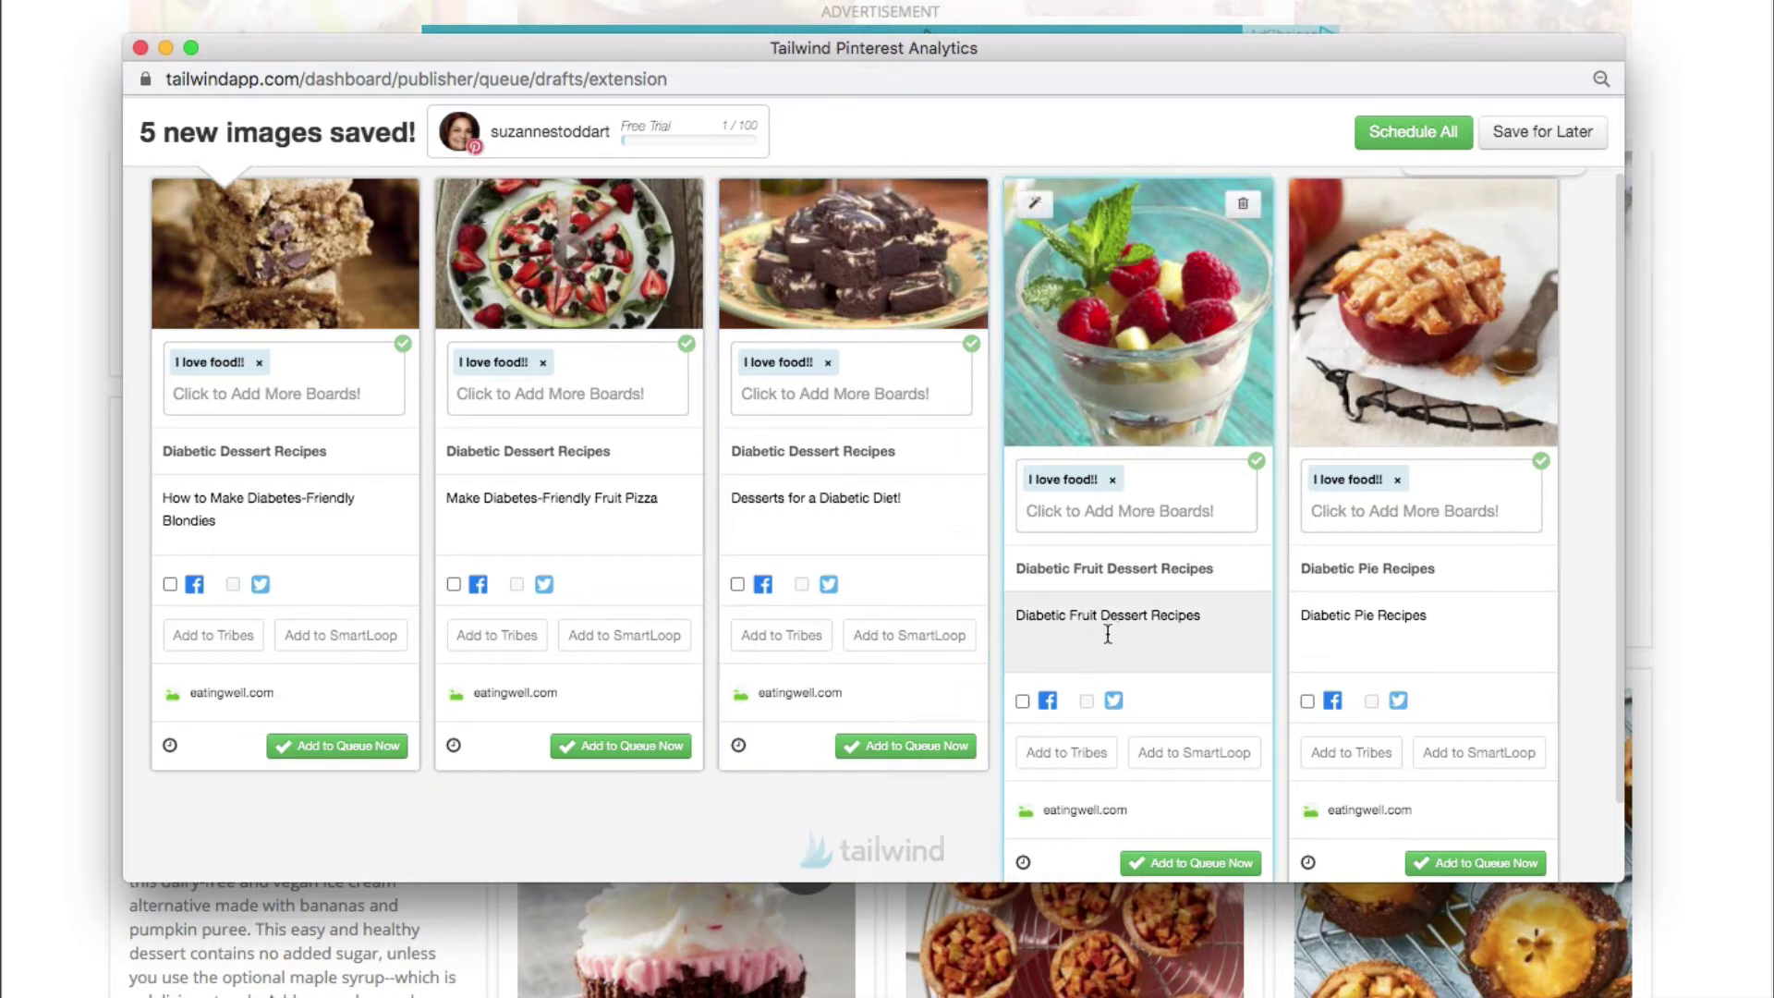
click(1538, 140)
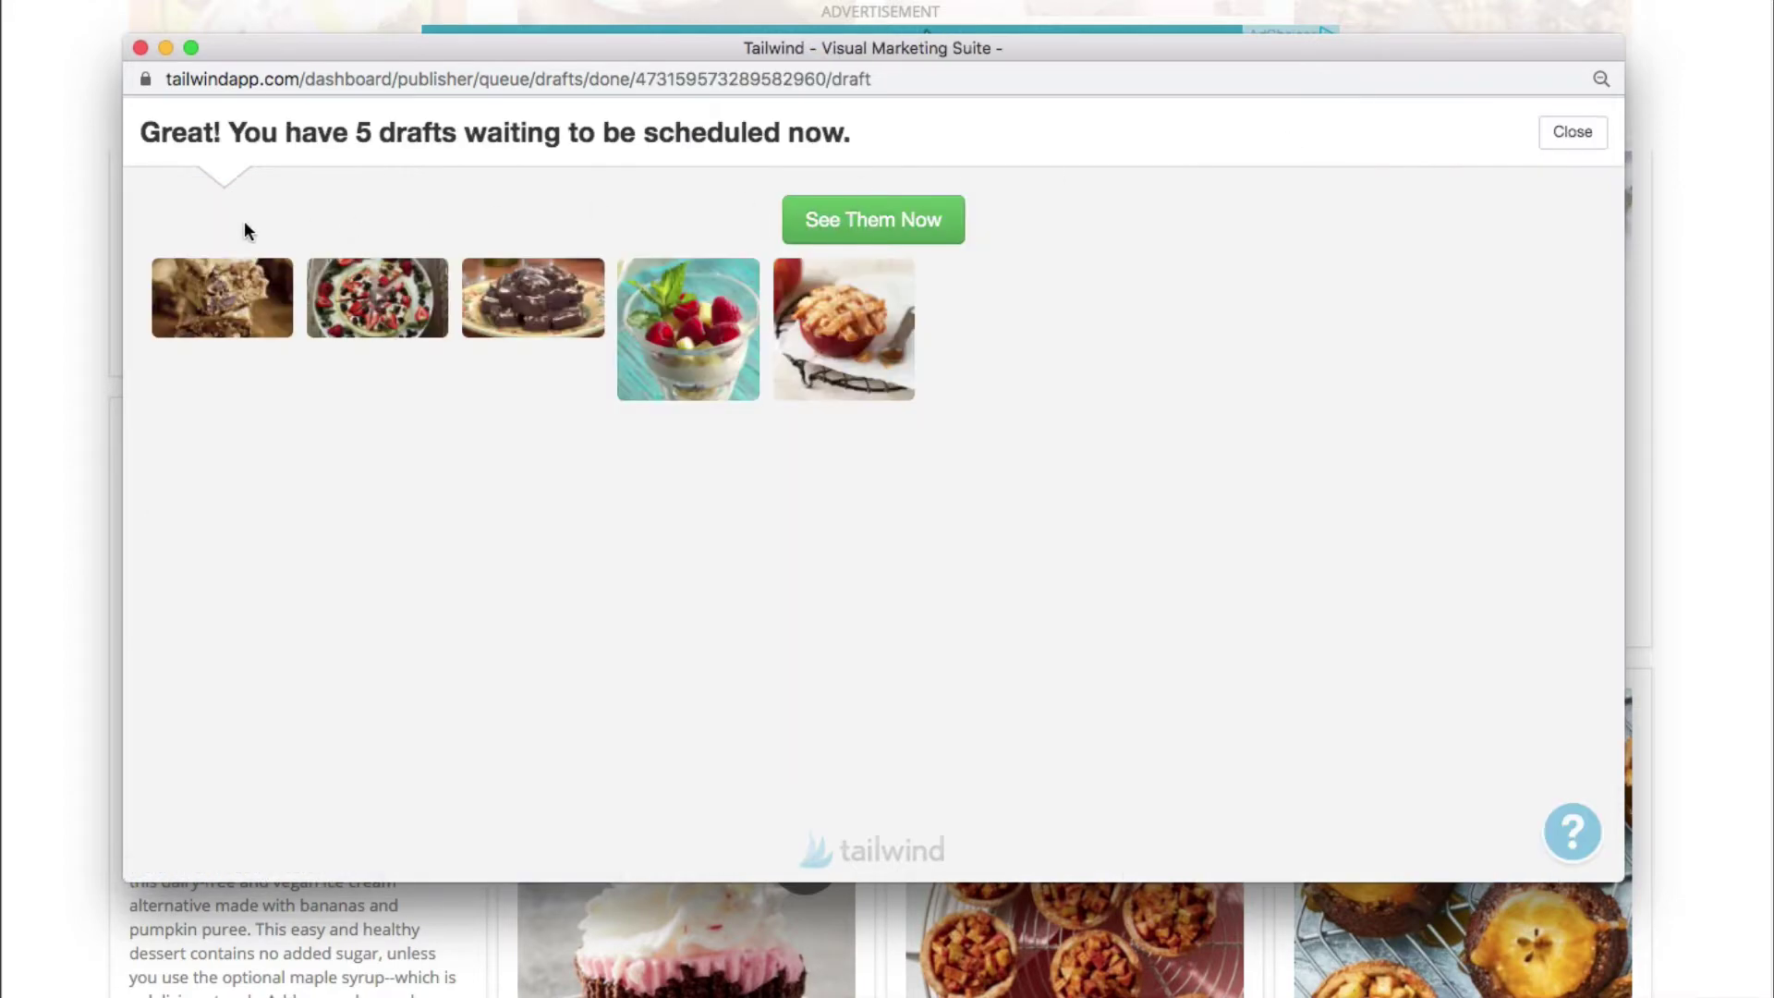
- Close the save confirmation and open the drafts in Tailwind's Publisher
click(140, 47)
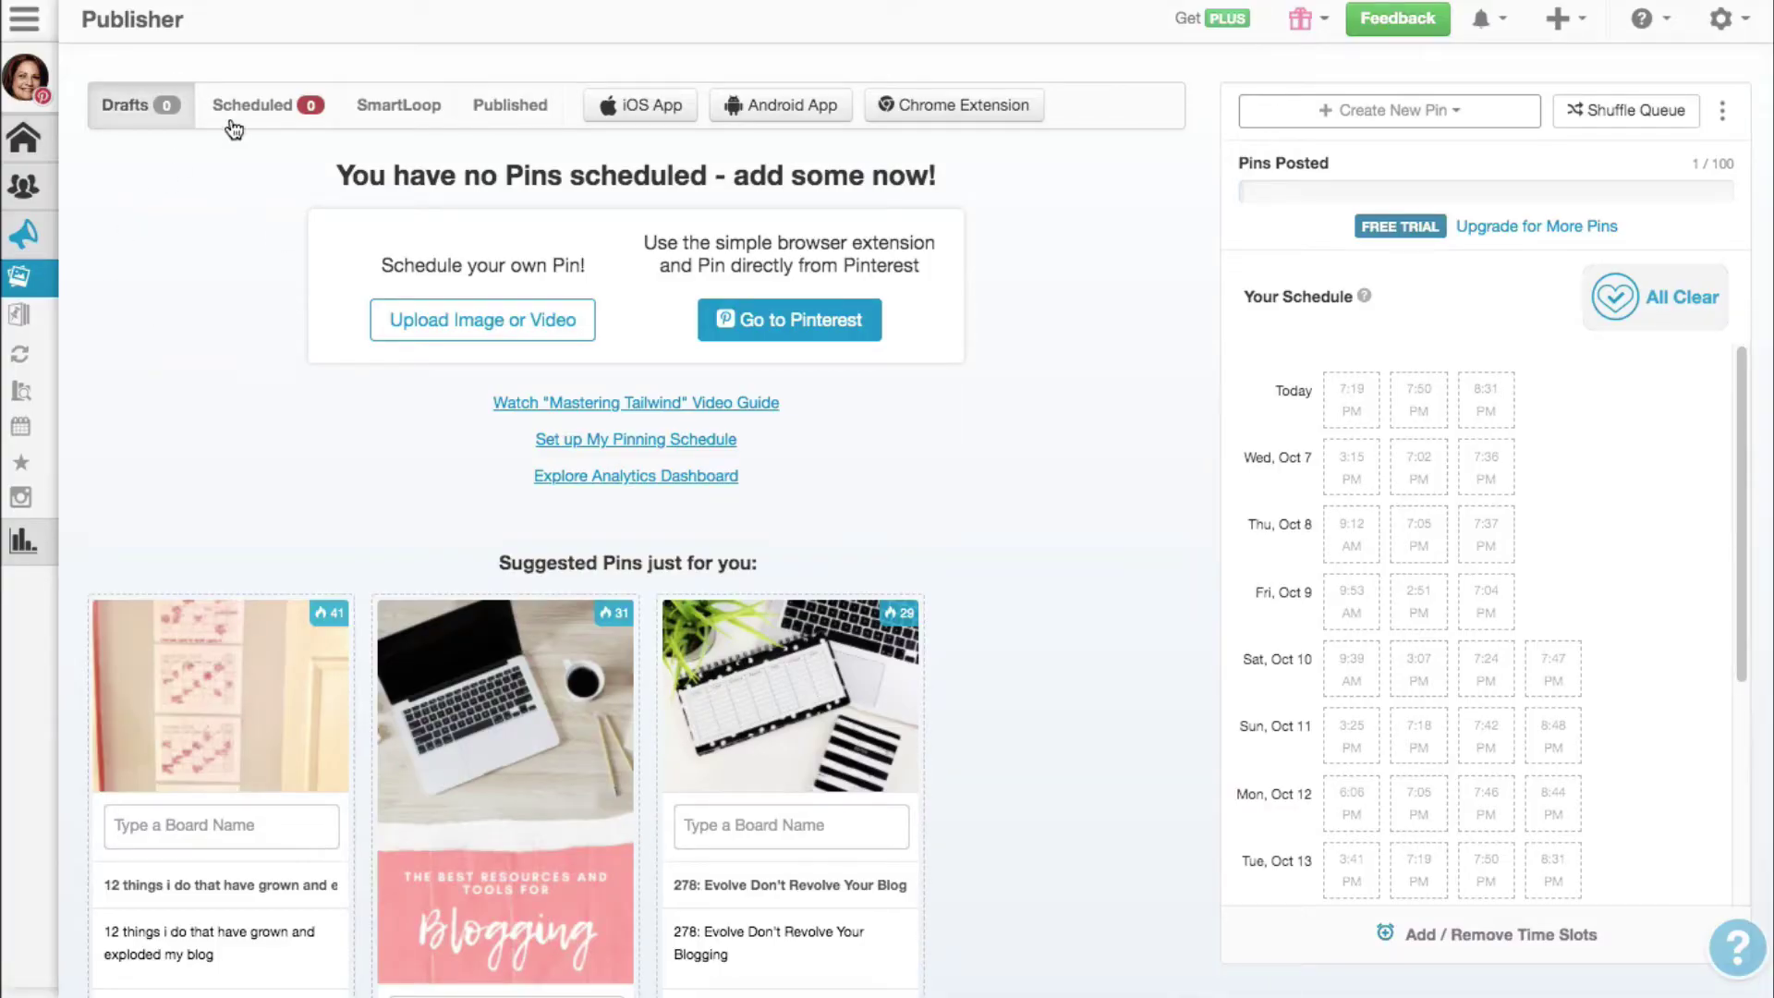
click(234, 118)
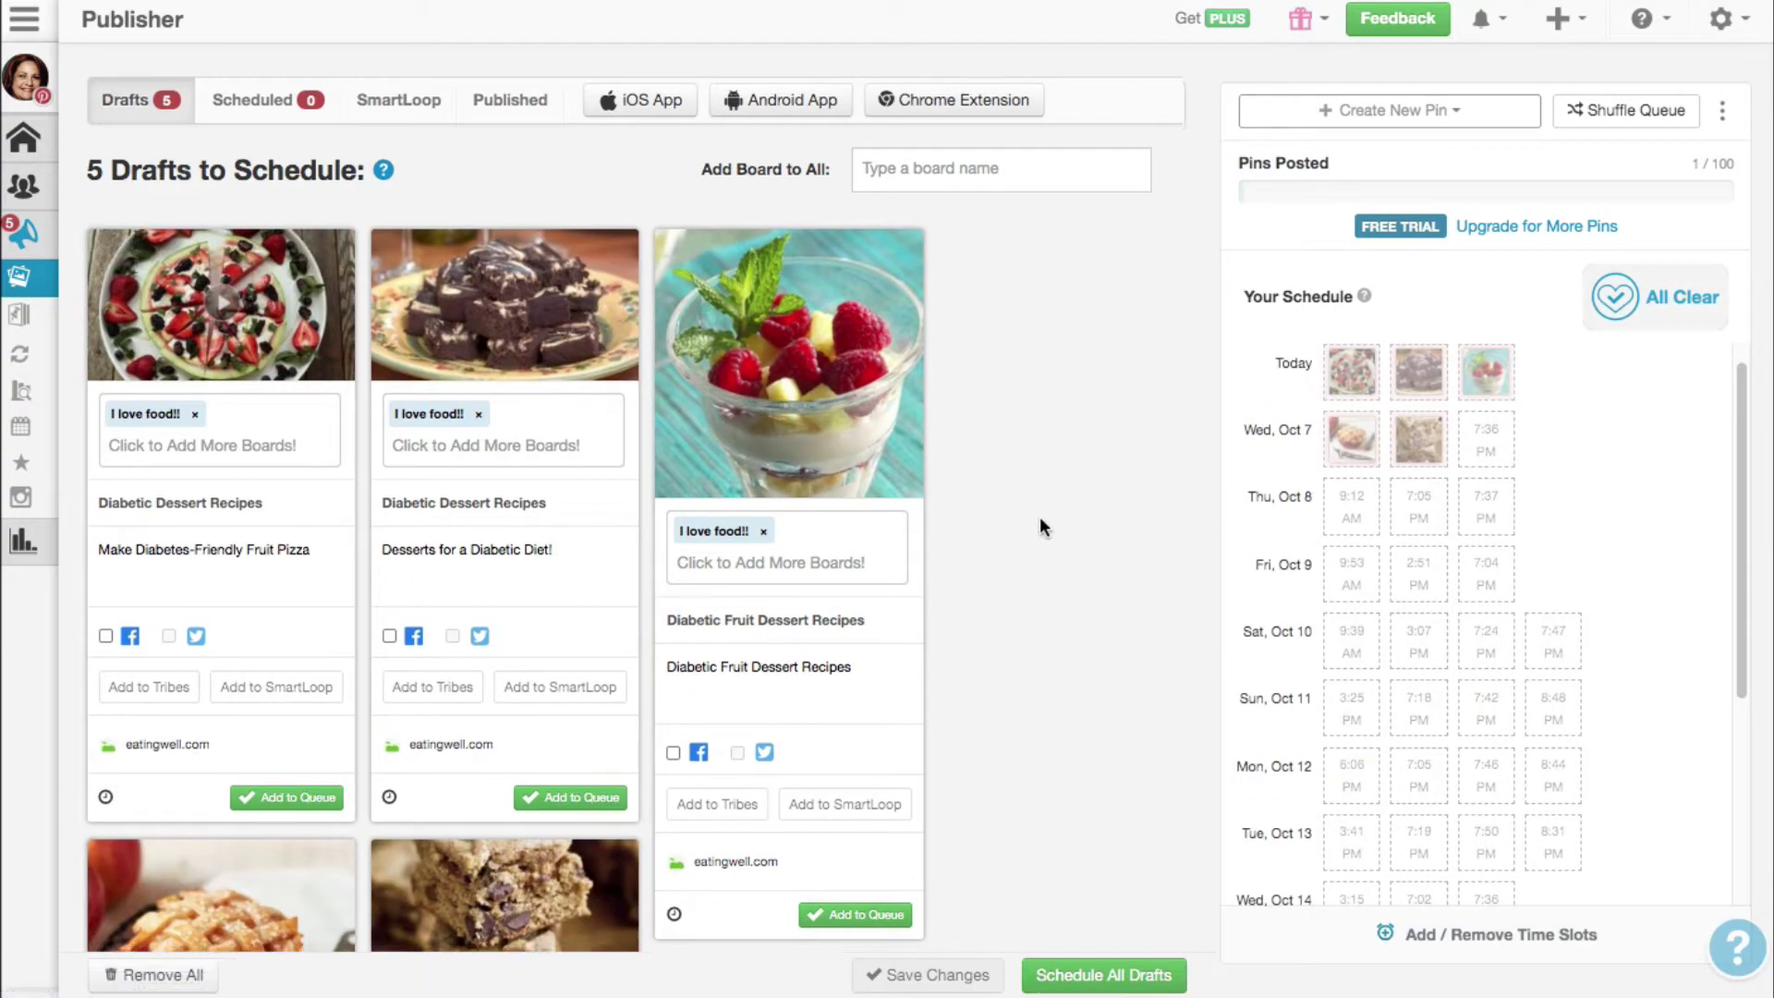
scroll(1040, 520, down, 5)
scroll(1040, 520, up, 5)
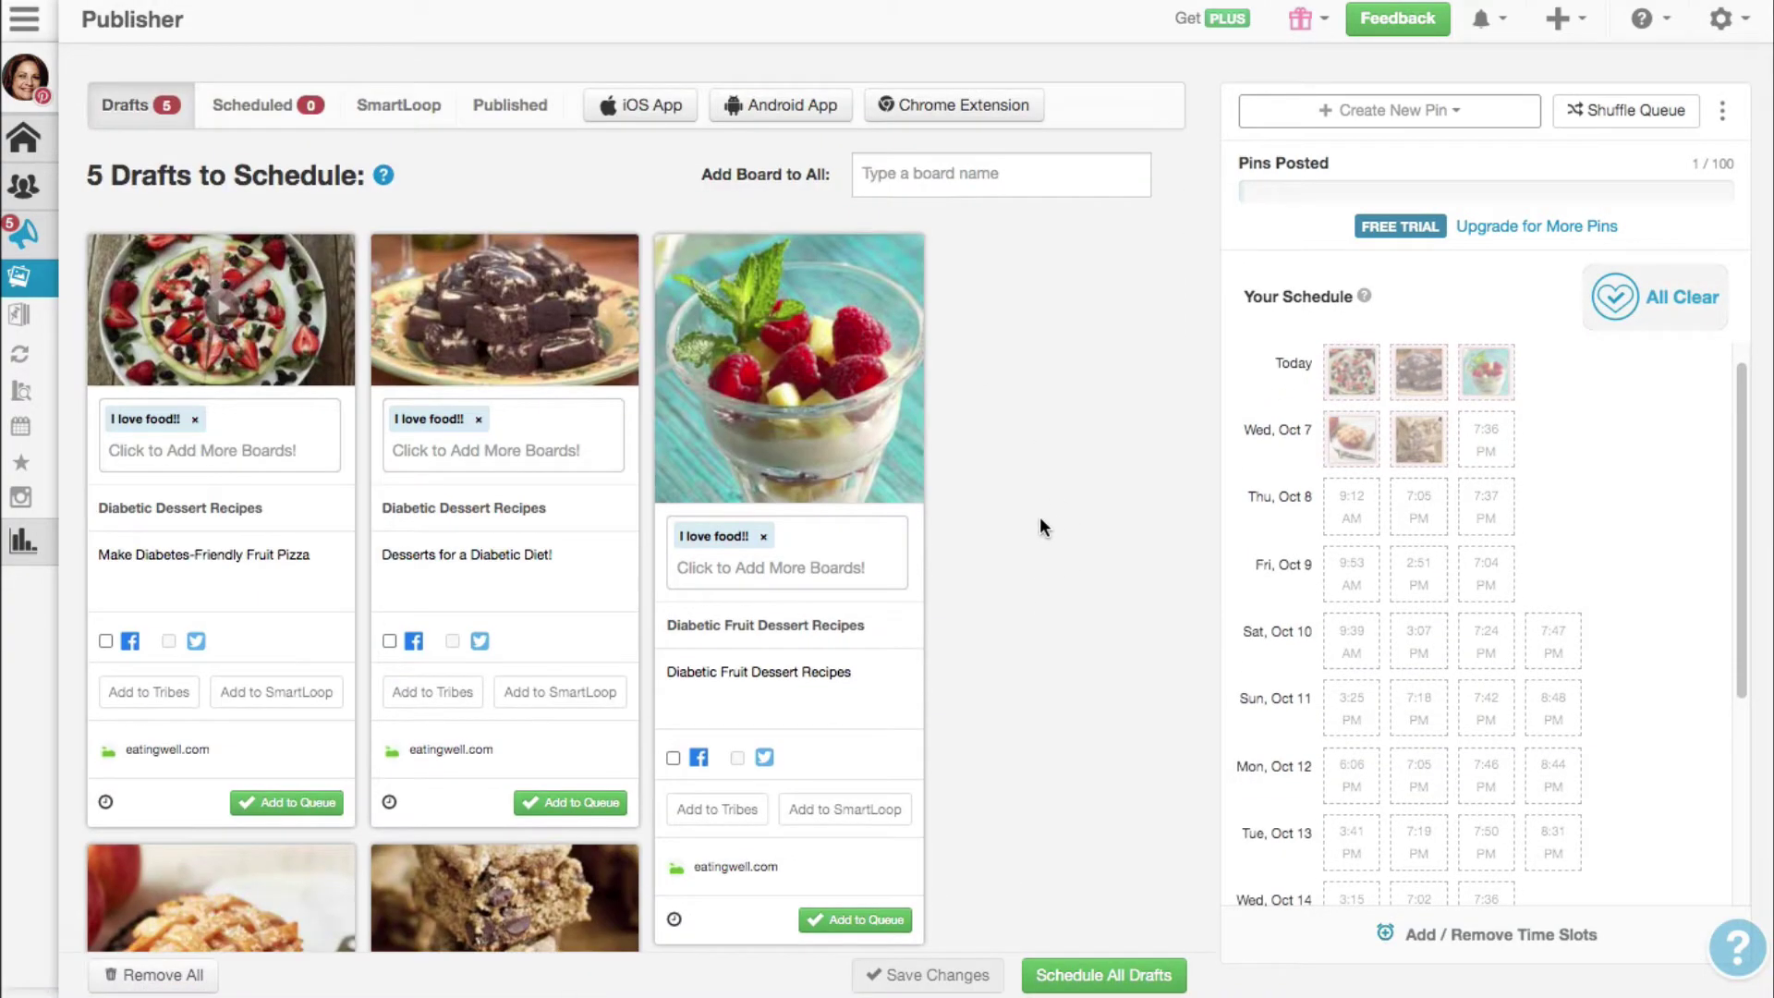
- Add the Gotta Make This! and Home boards to every draft and schedule all drafts
click(876, 179)
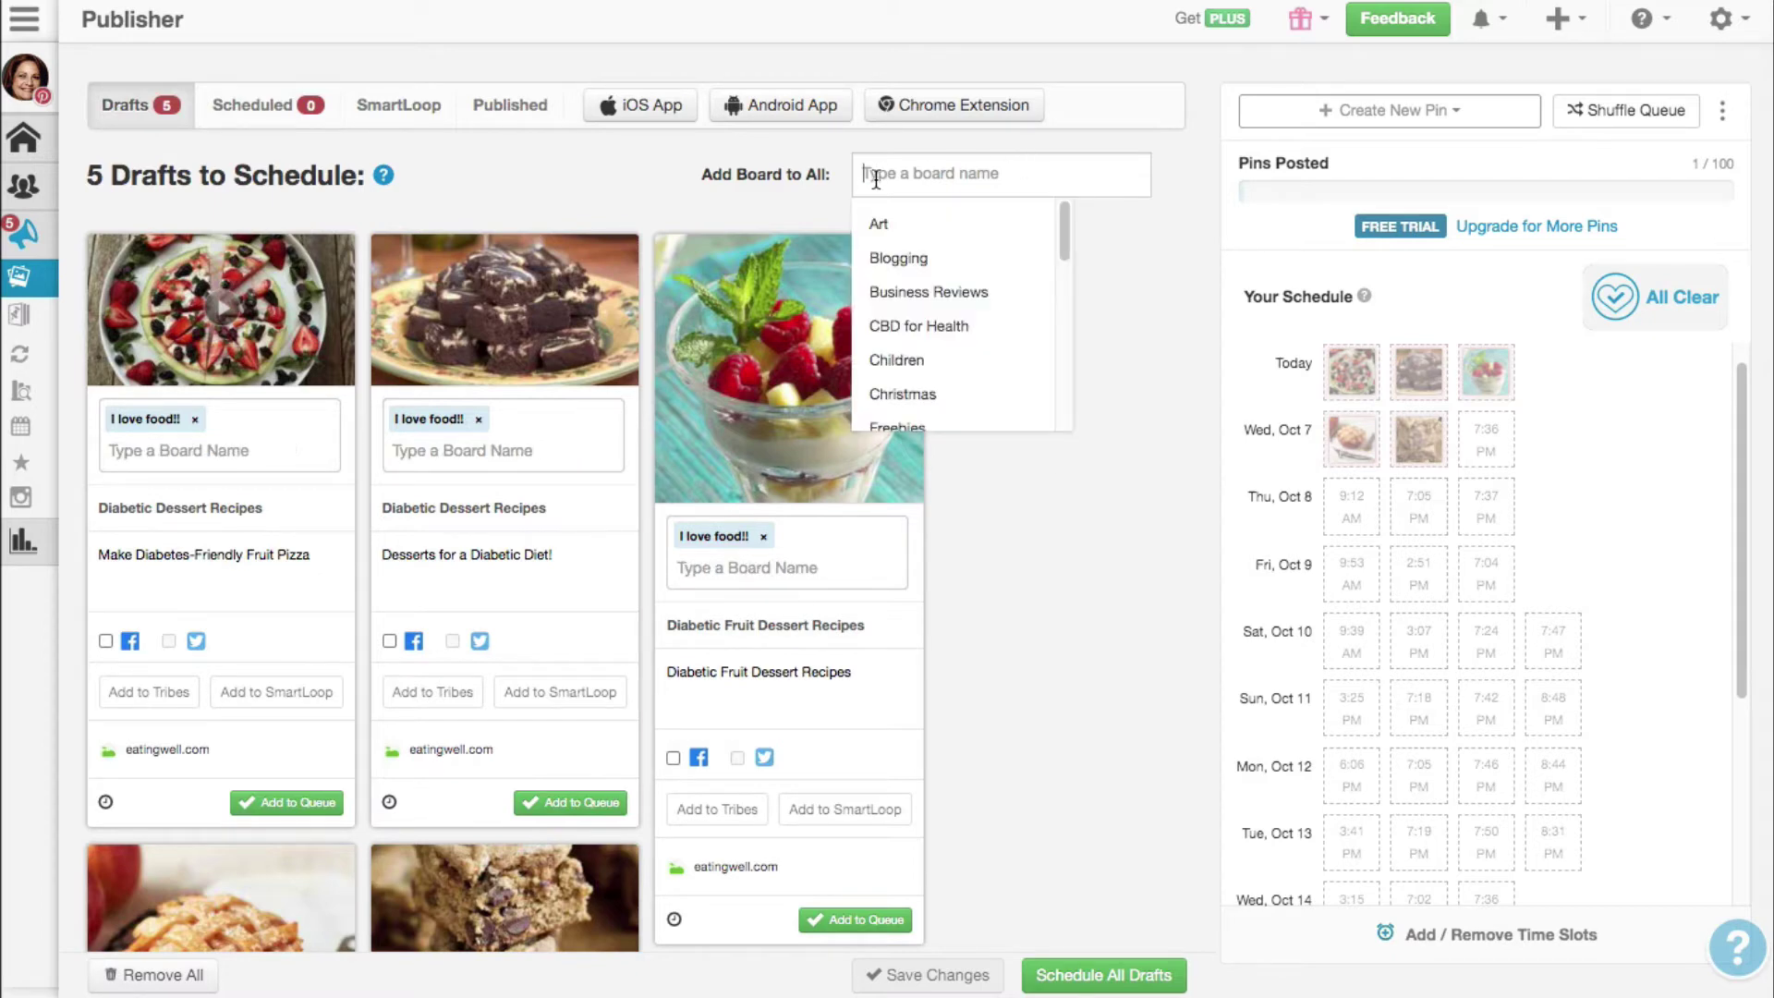
scroll(929, 308, down, 3)
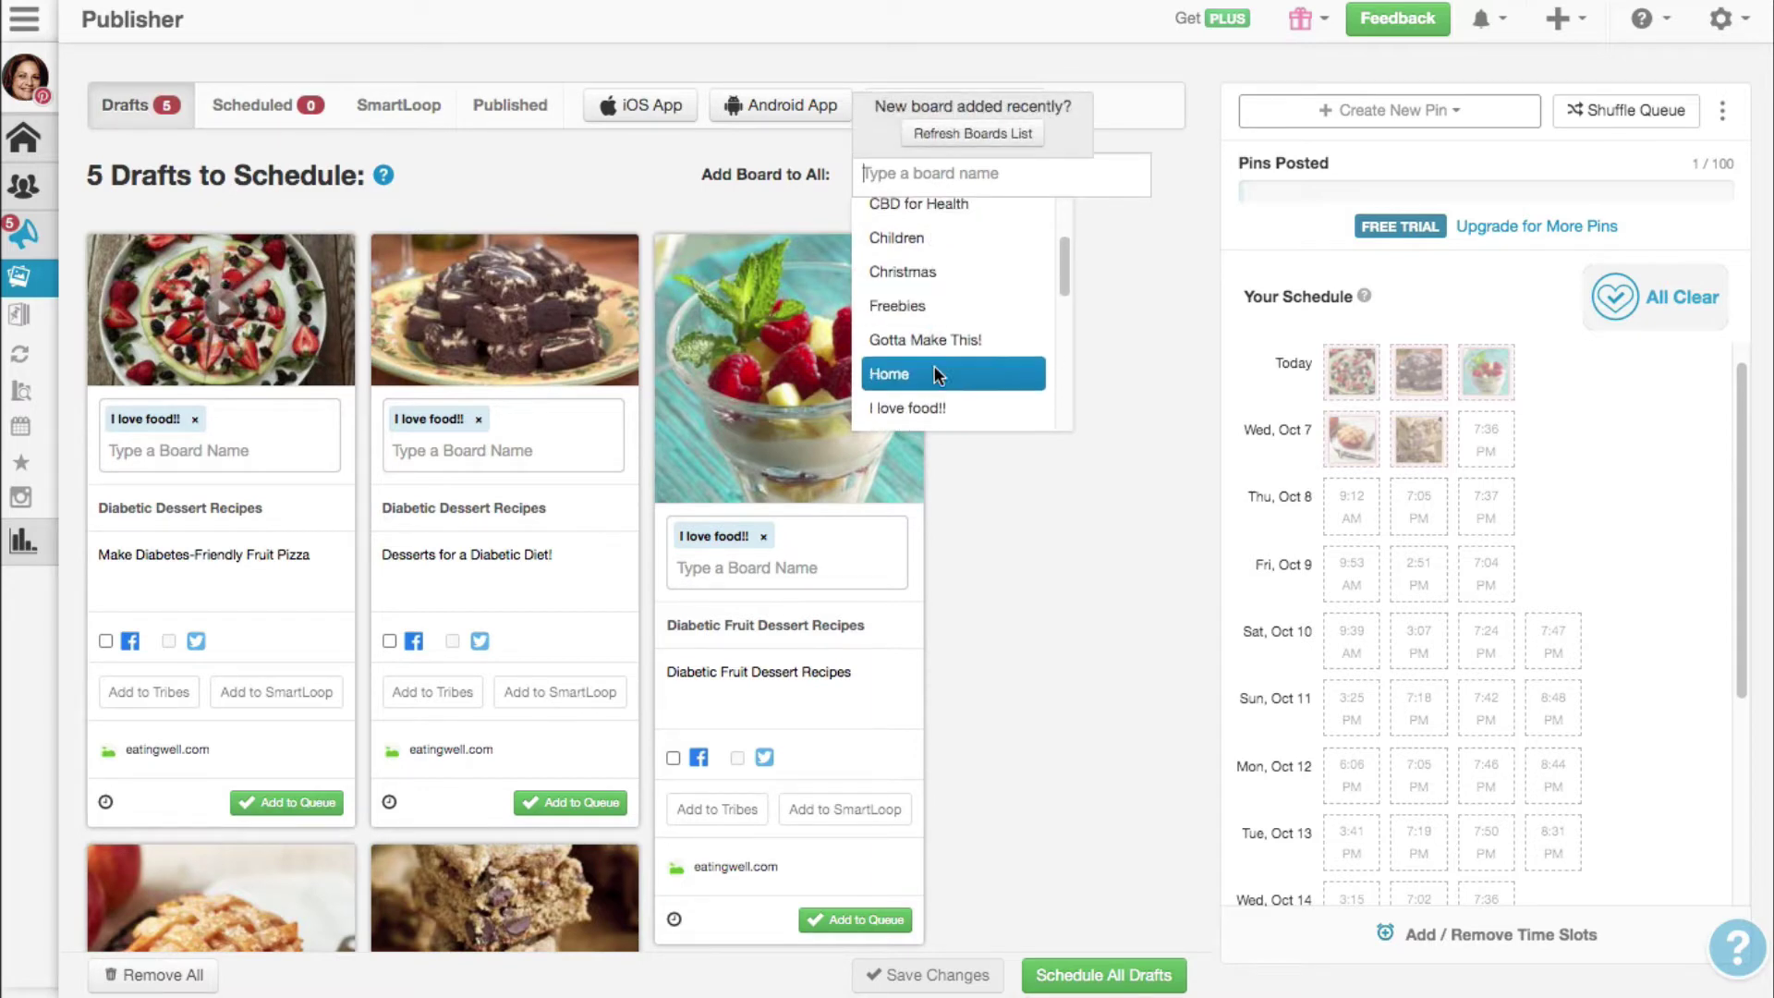
click(934, 333)
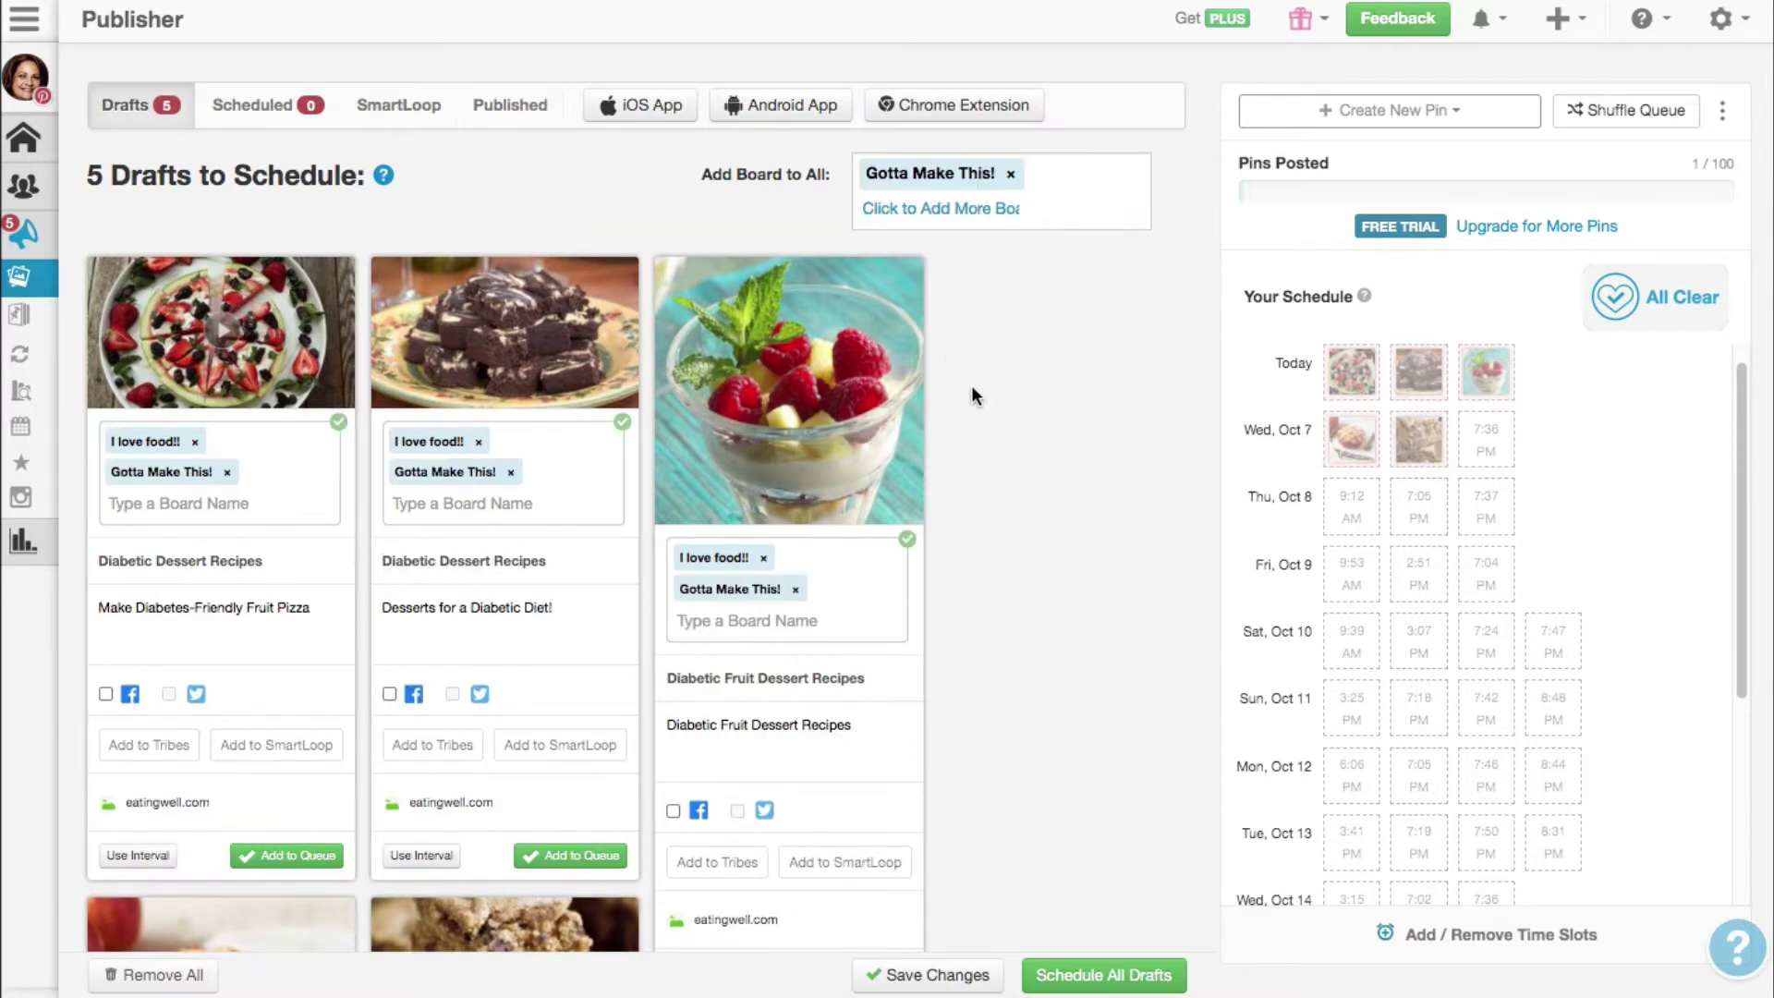
click(1053, 180)
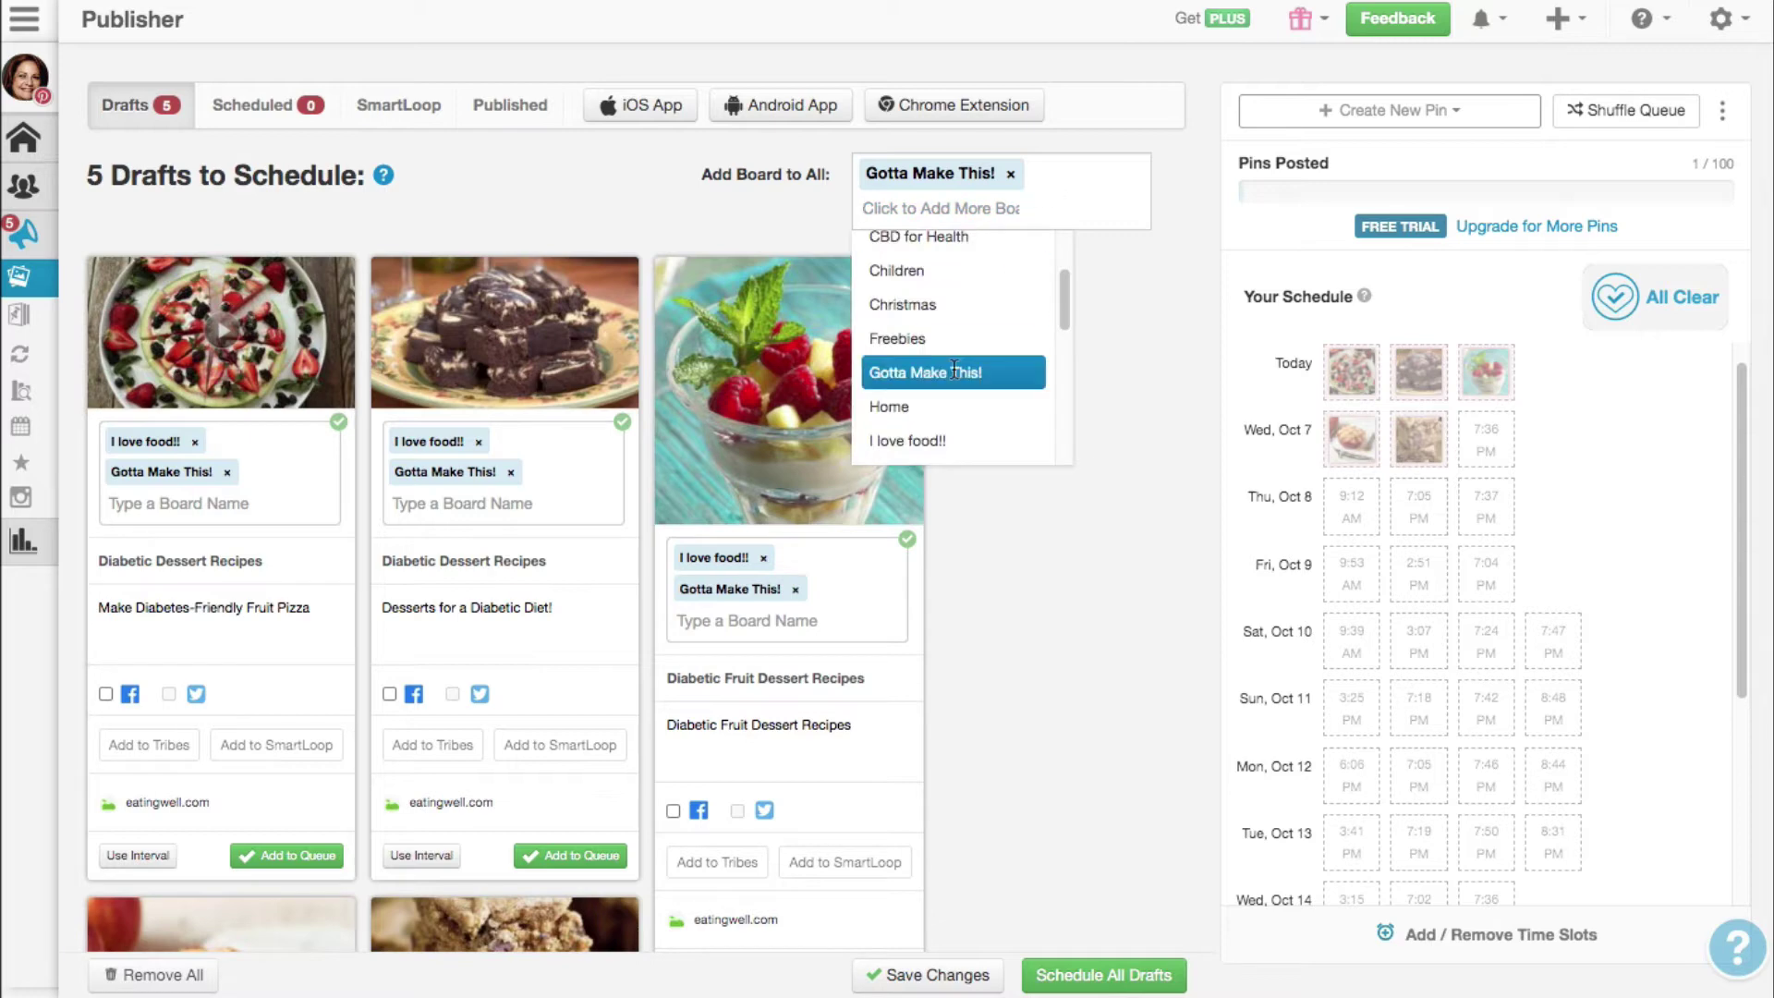
click(902, 411)
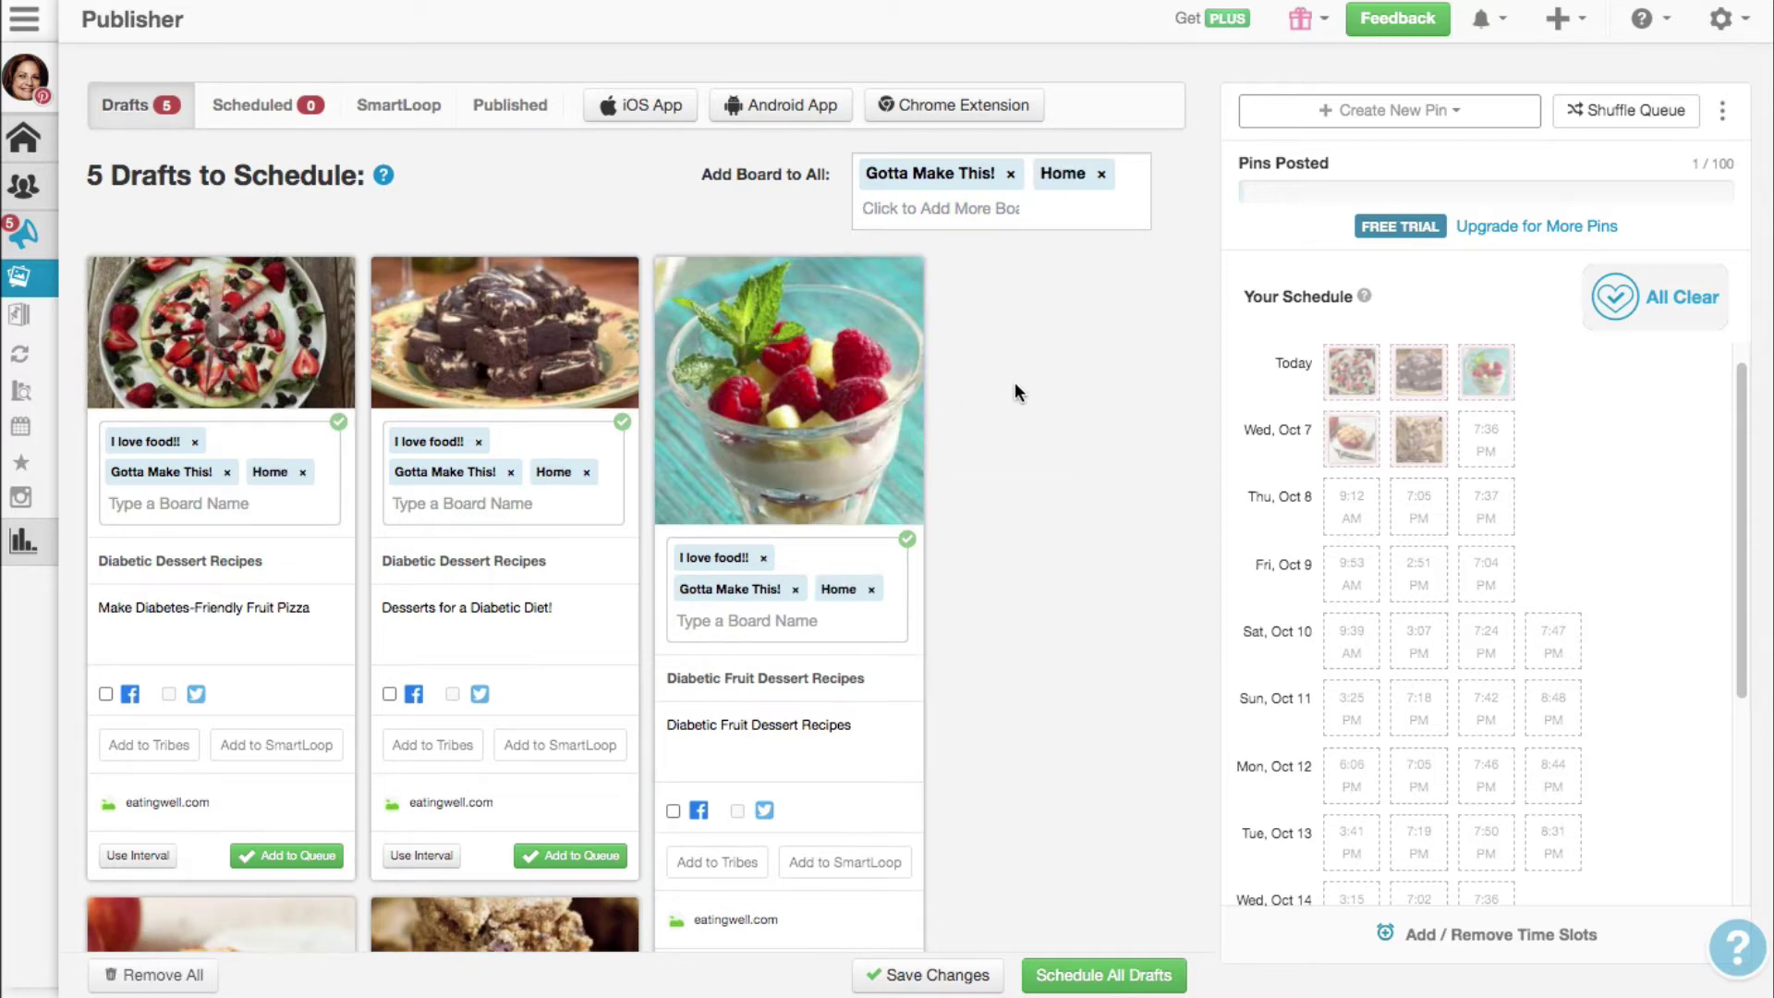
scroll(979, 475, down, 6)
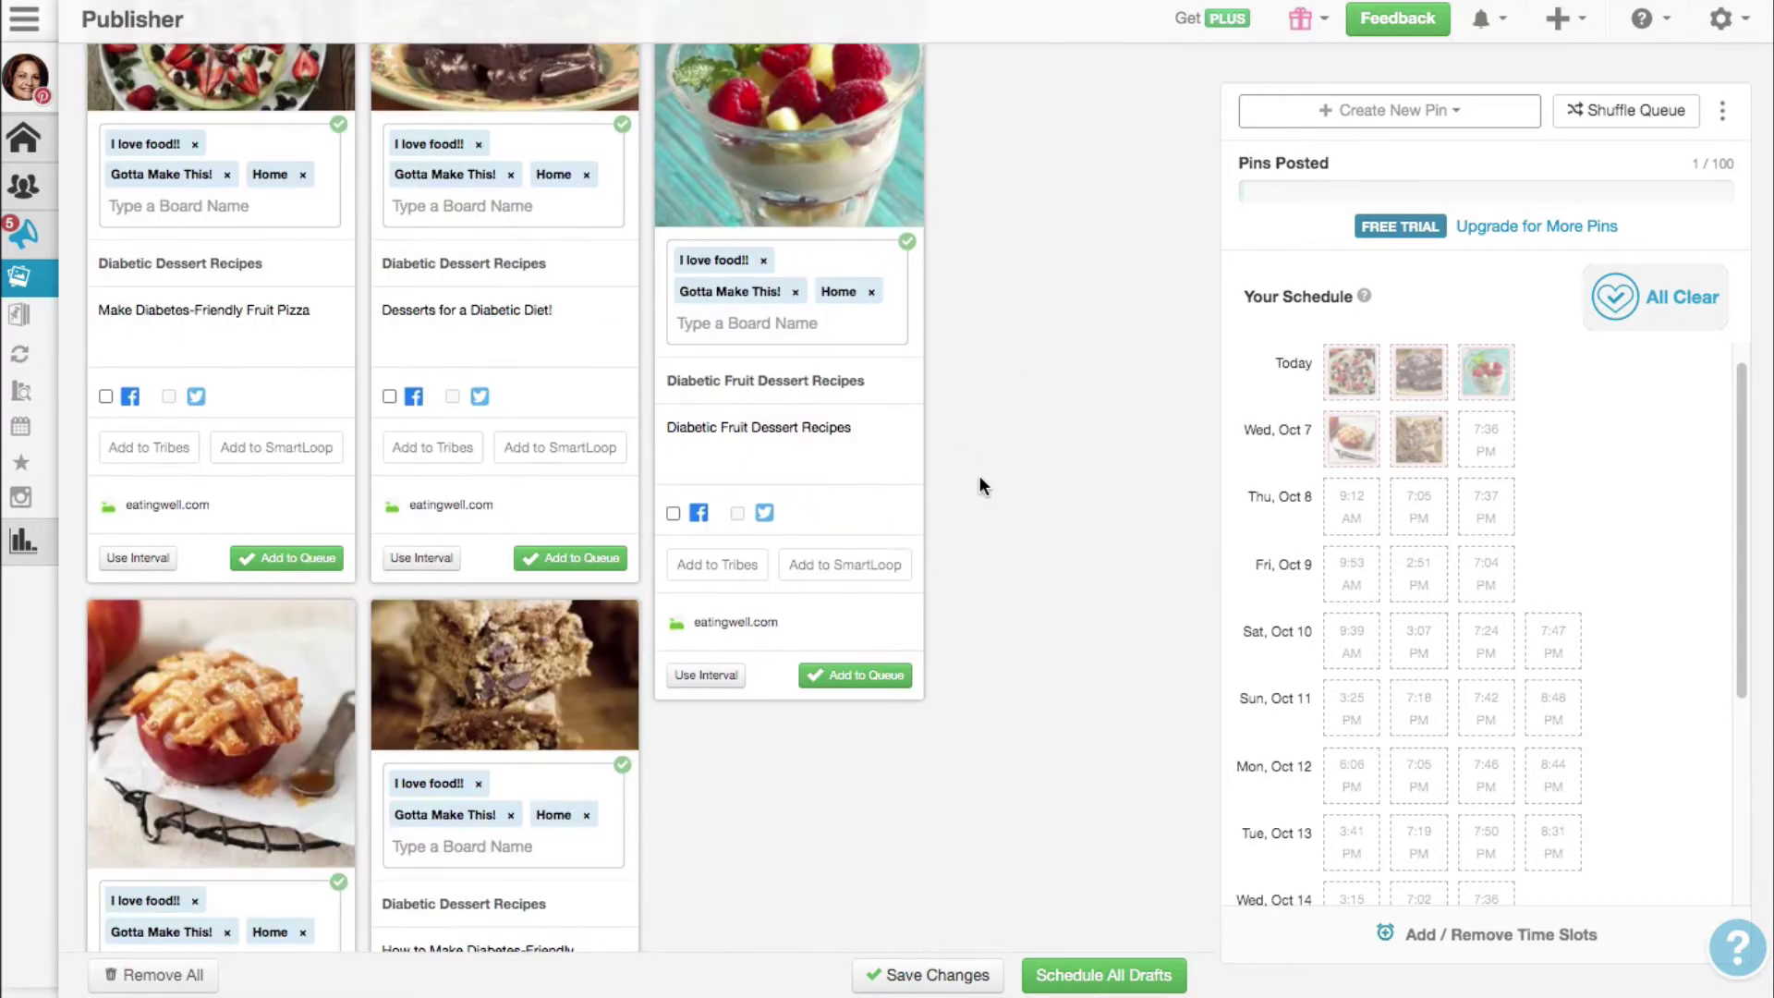
scroll(980, 475, up, 6)
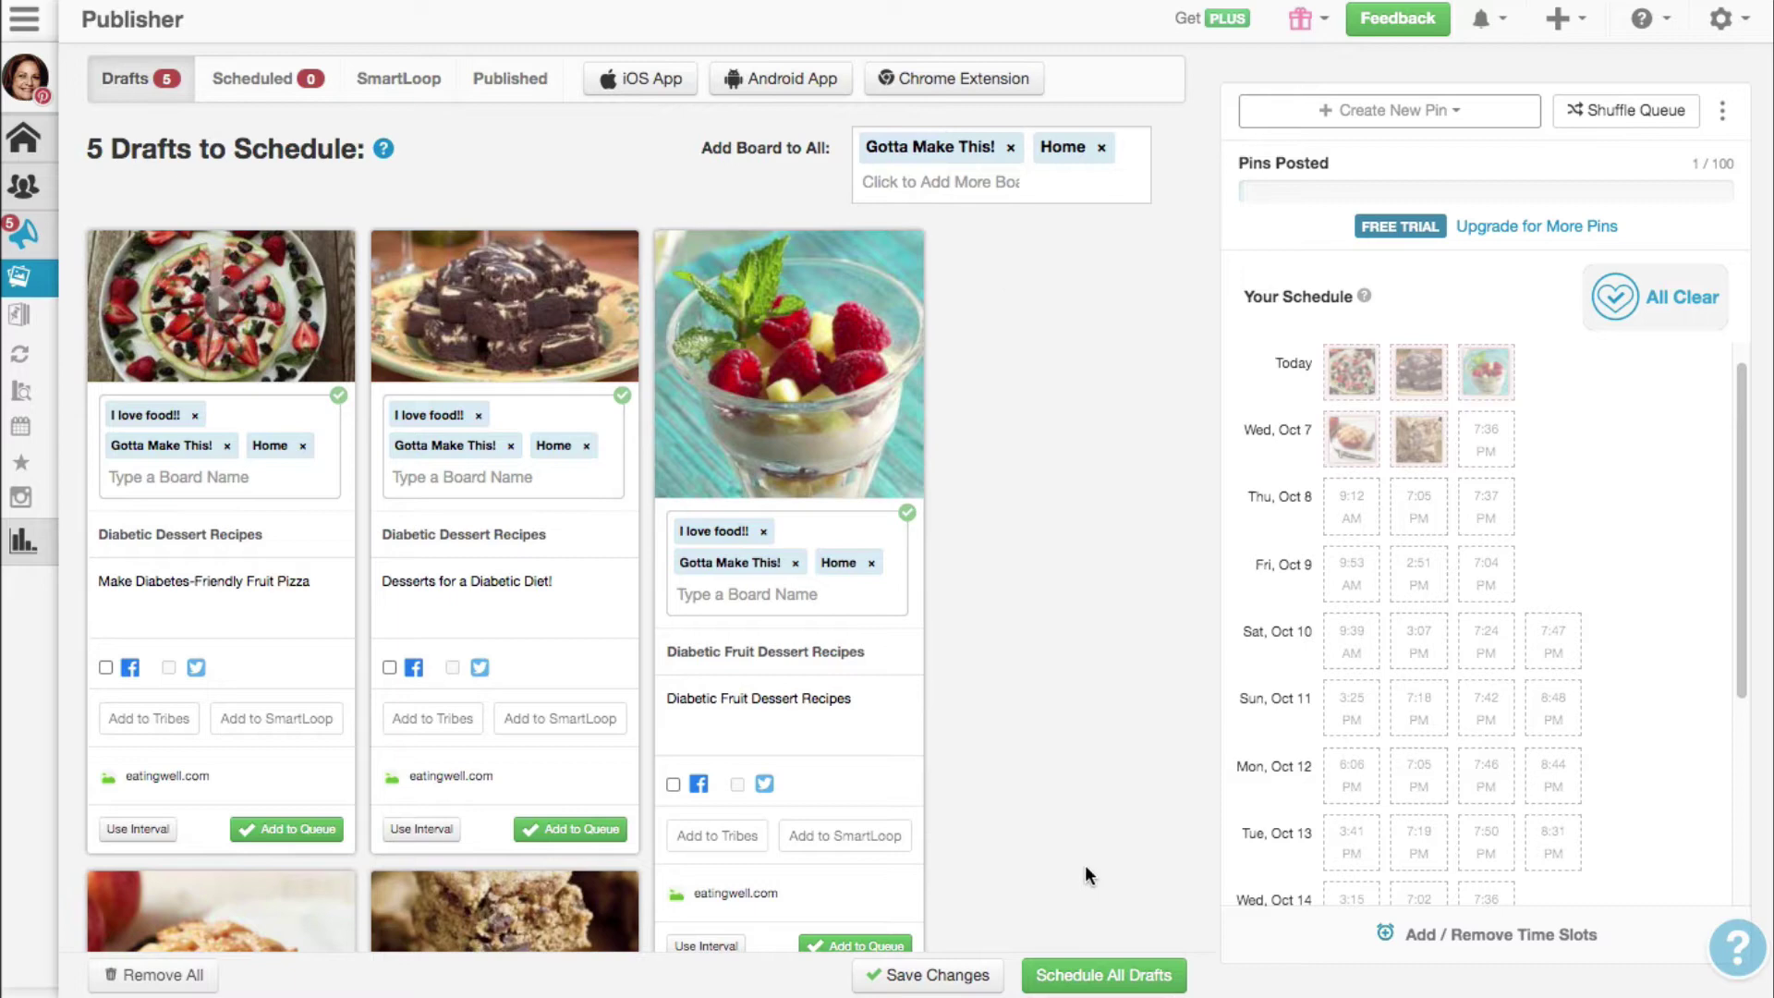
click(1091, 977)
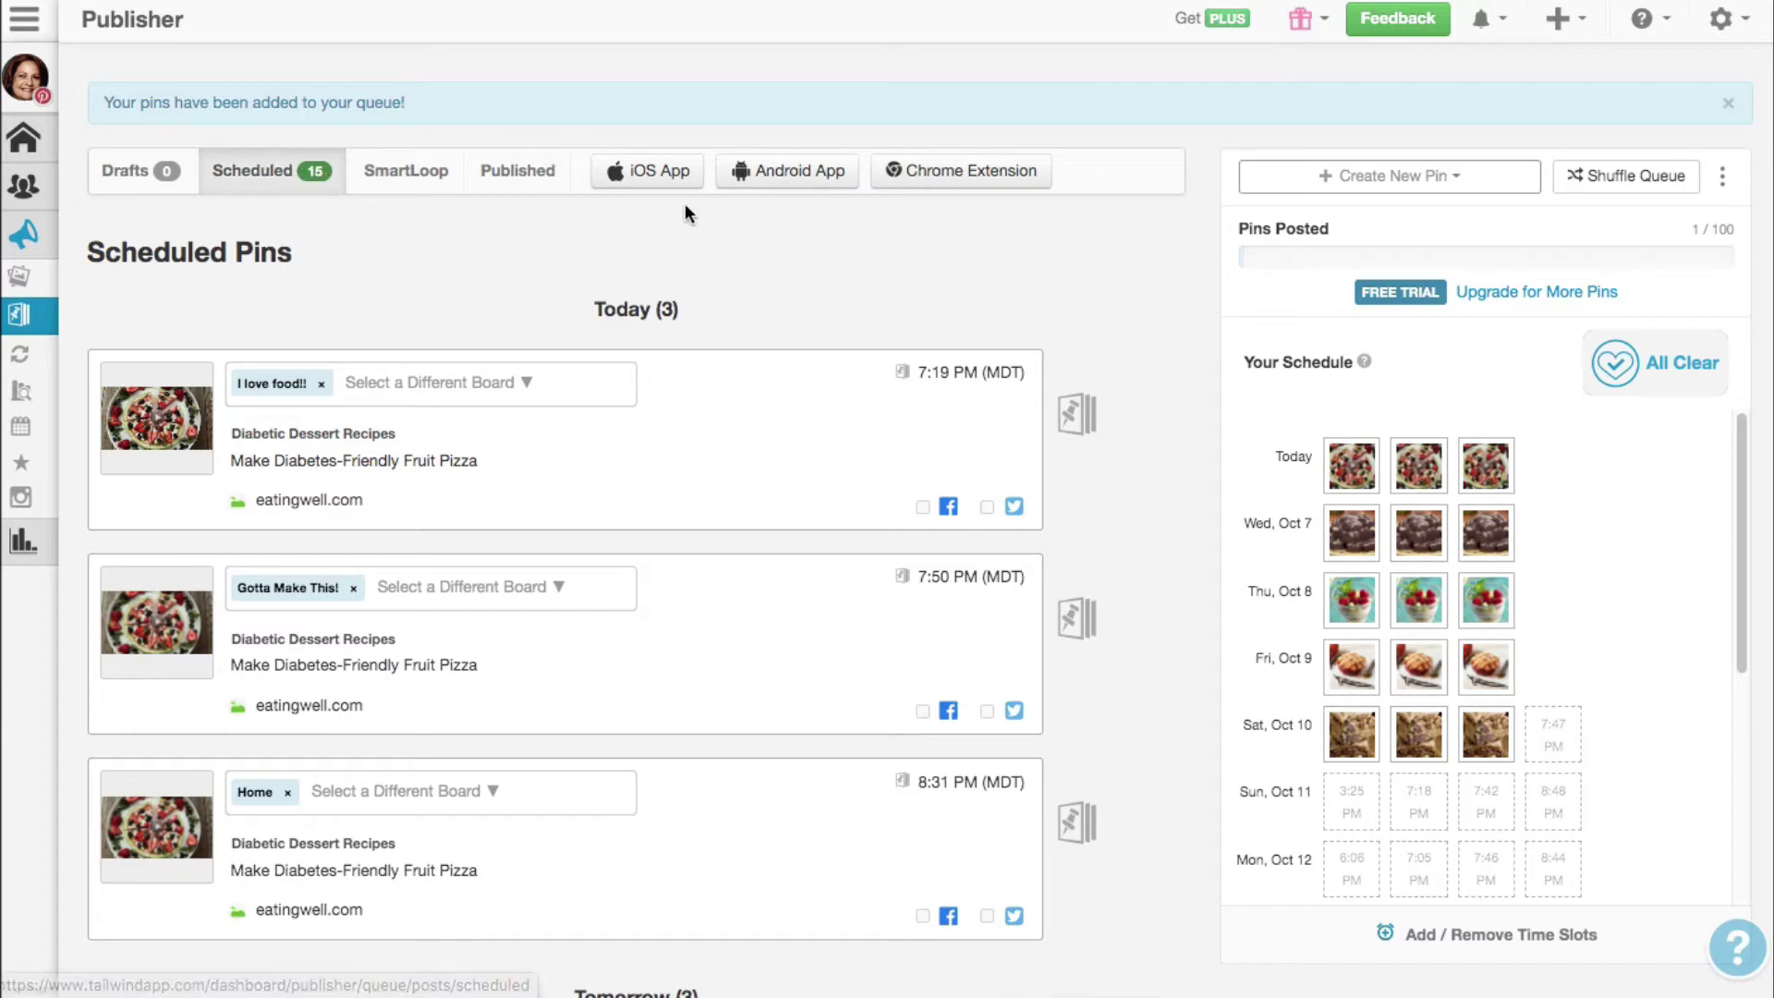
- Review the Scheduled queue of 15 pins running through Sat, Oct 10
mouse_move(1111, 652)
scroll(1117, 679, down, 3)
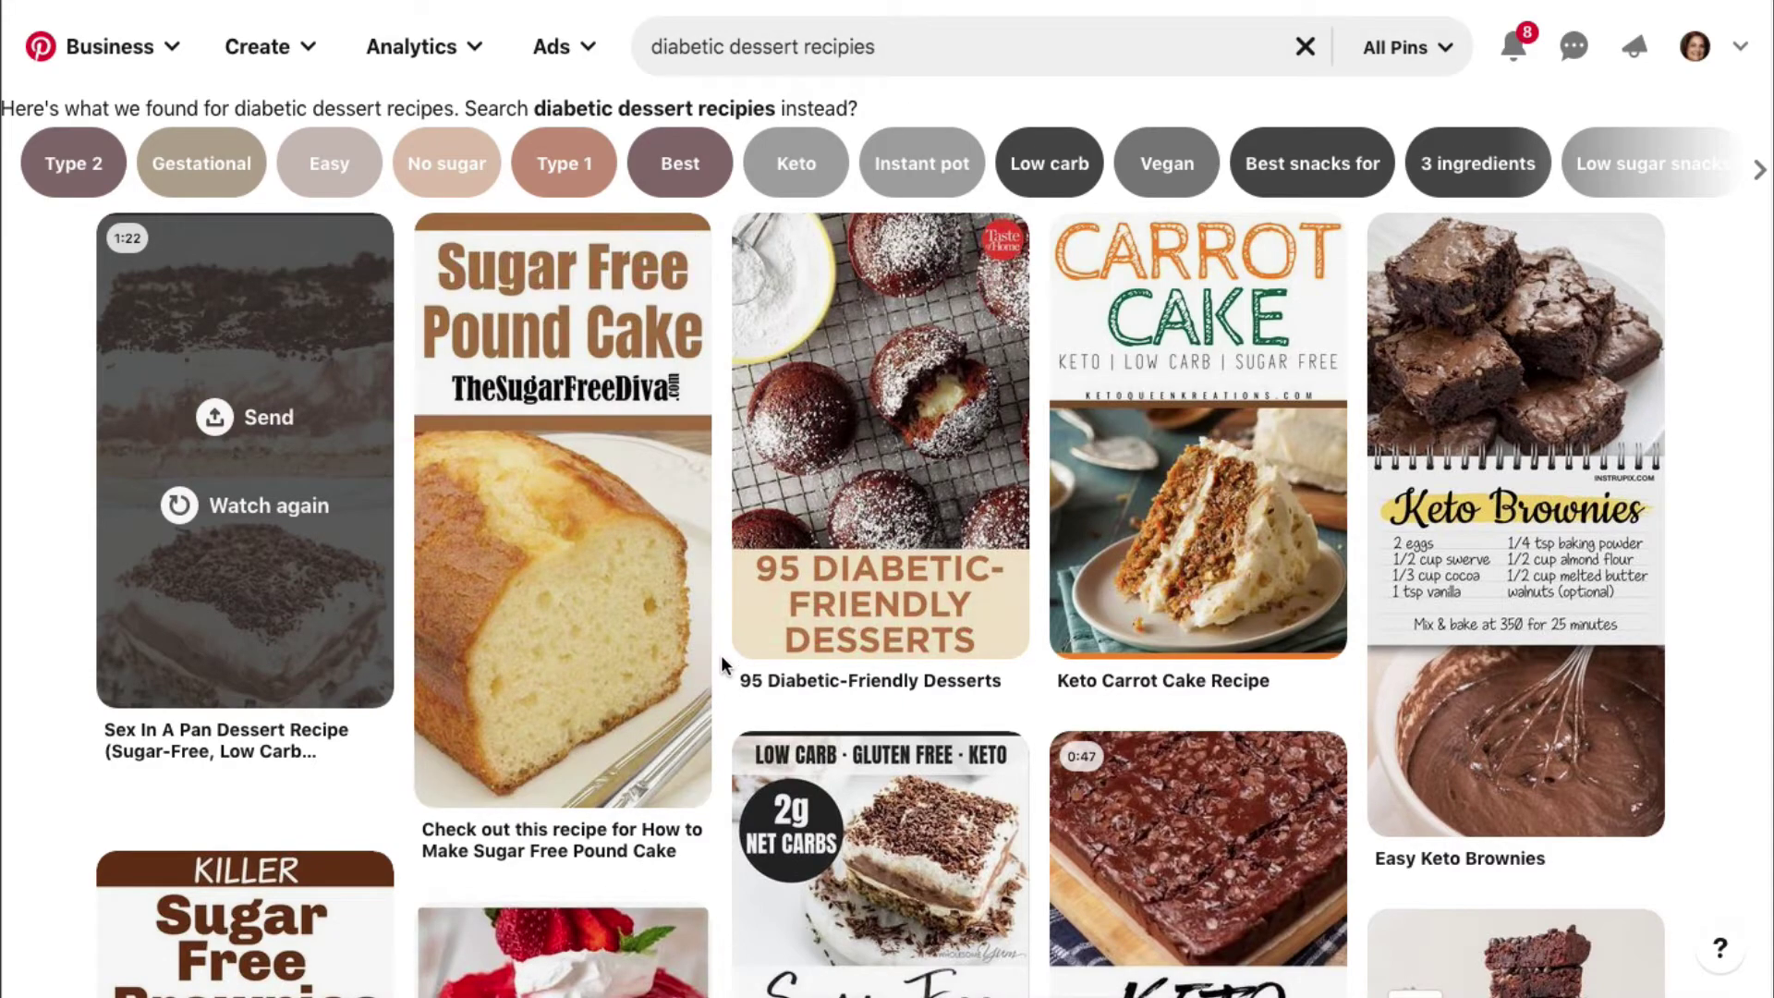
- Browse the Pinterest diabetic dessert search results in Tailwind's pin selection view
scroll(721, 663, down, 20)
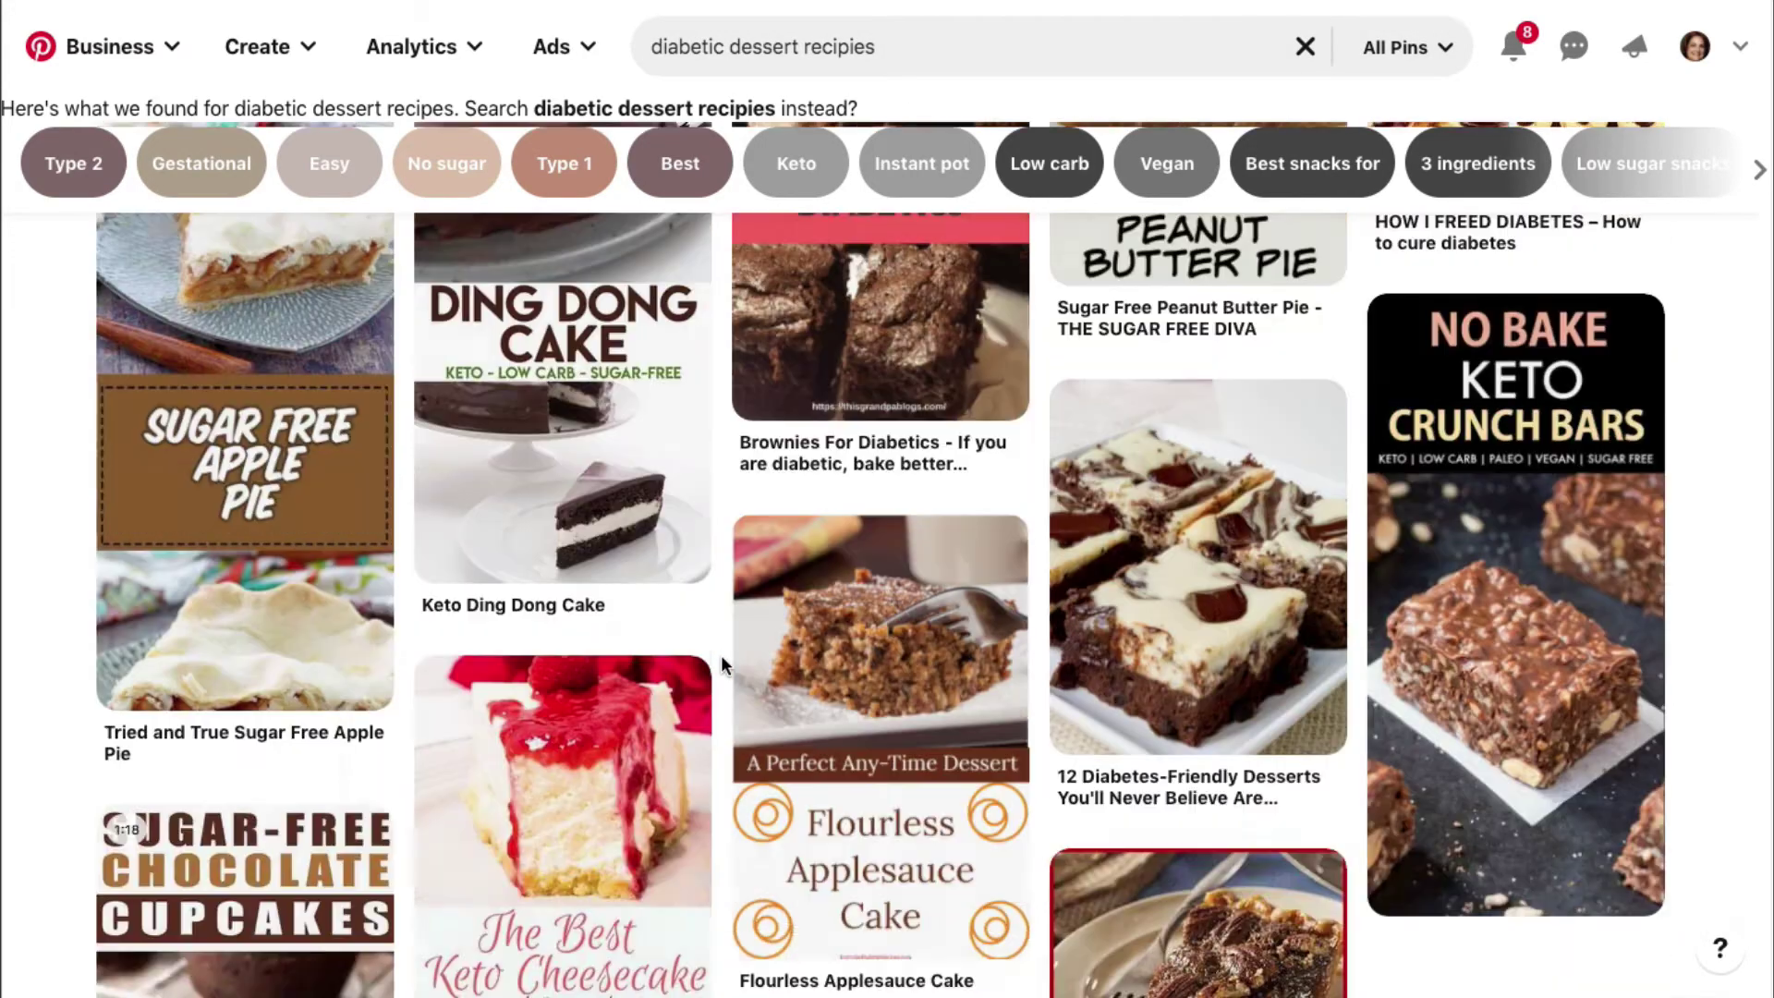
scroll(721, 654, up, 15)
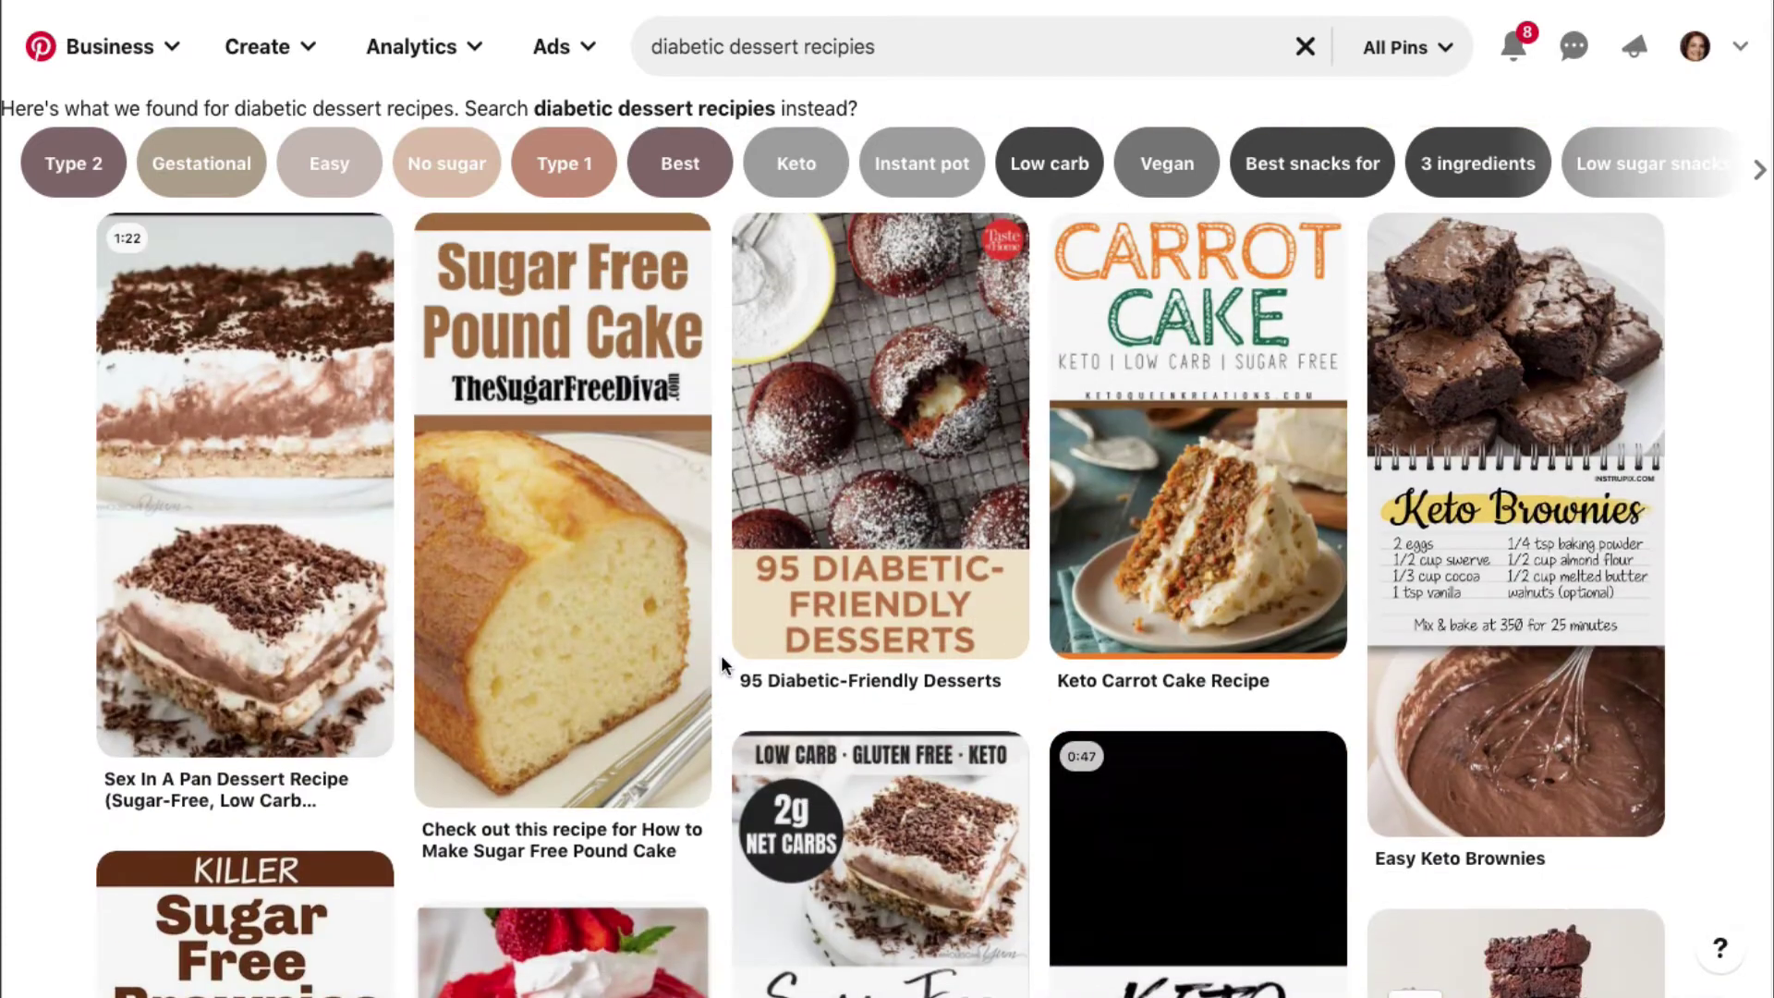
mouse_move(592, 476)
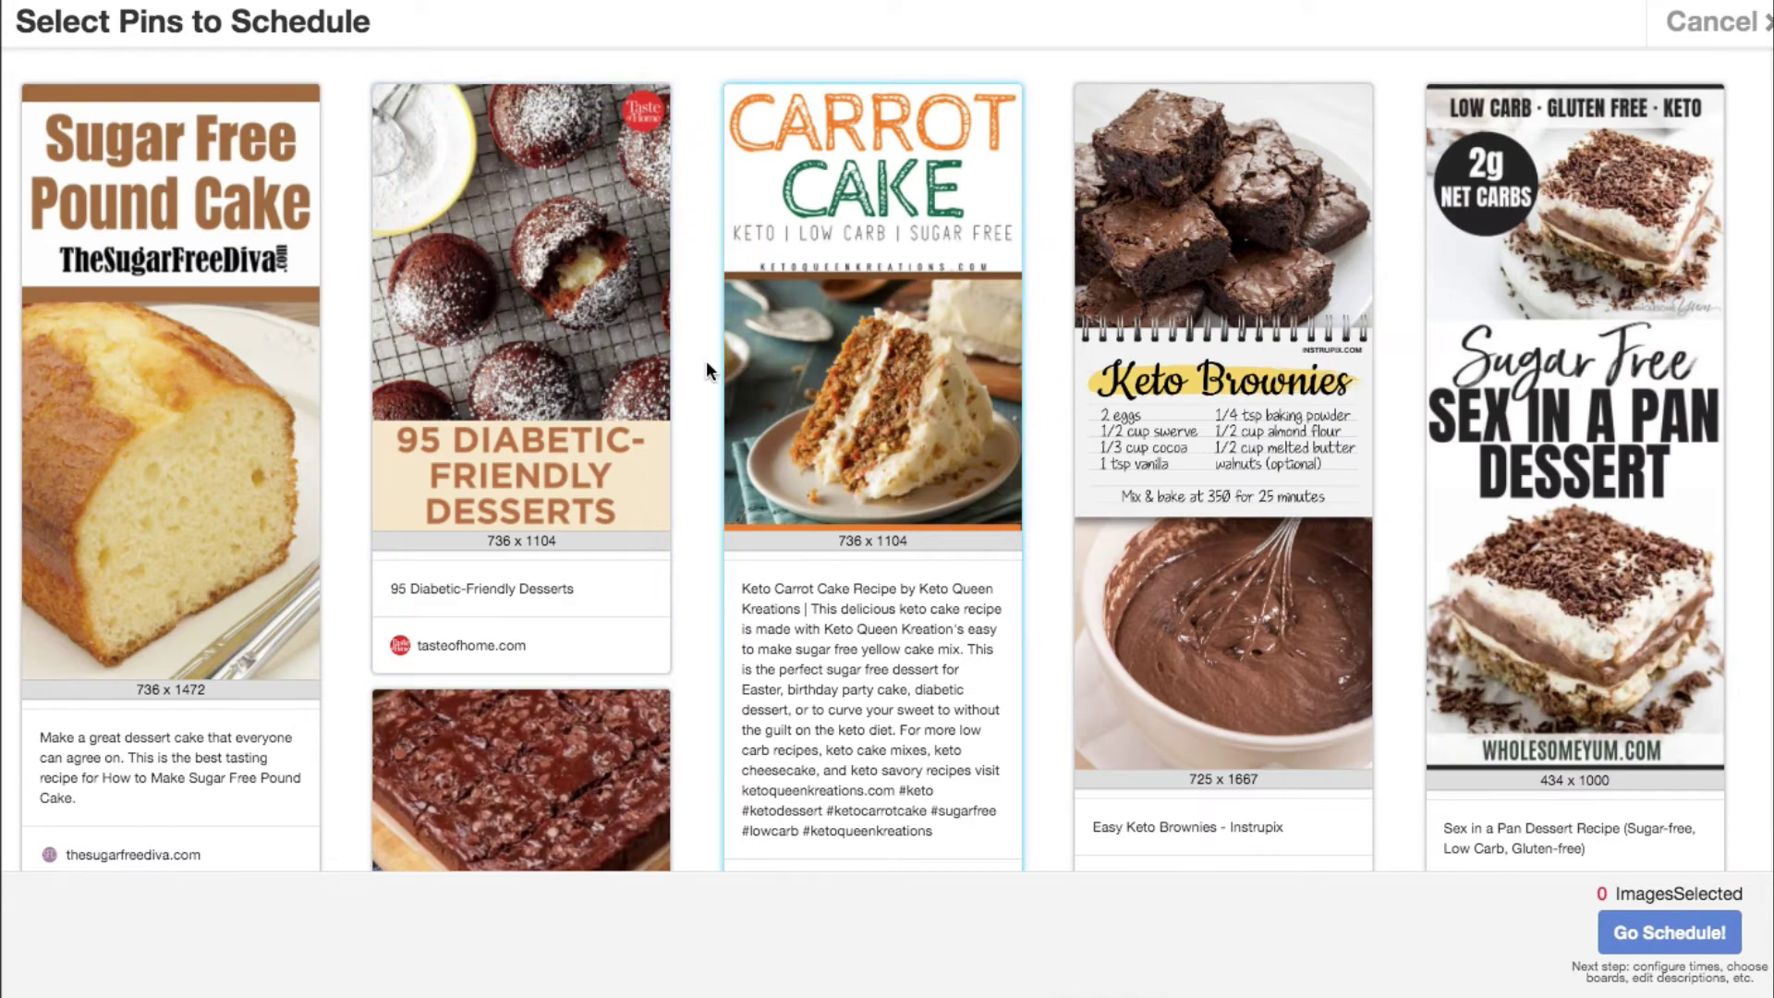
scroll(642, 443, down, 20)
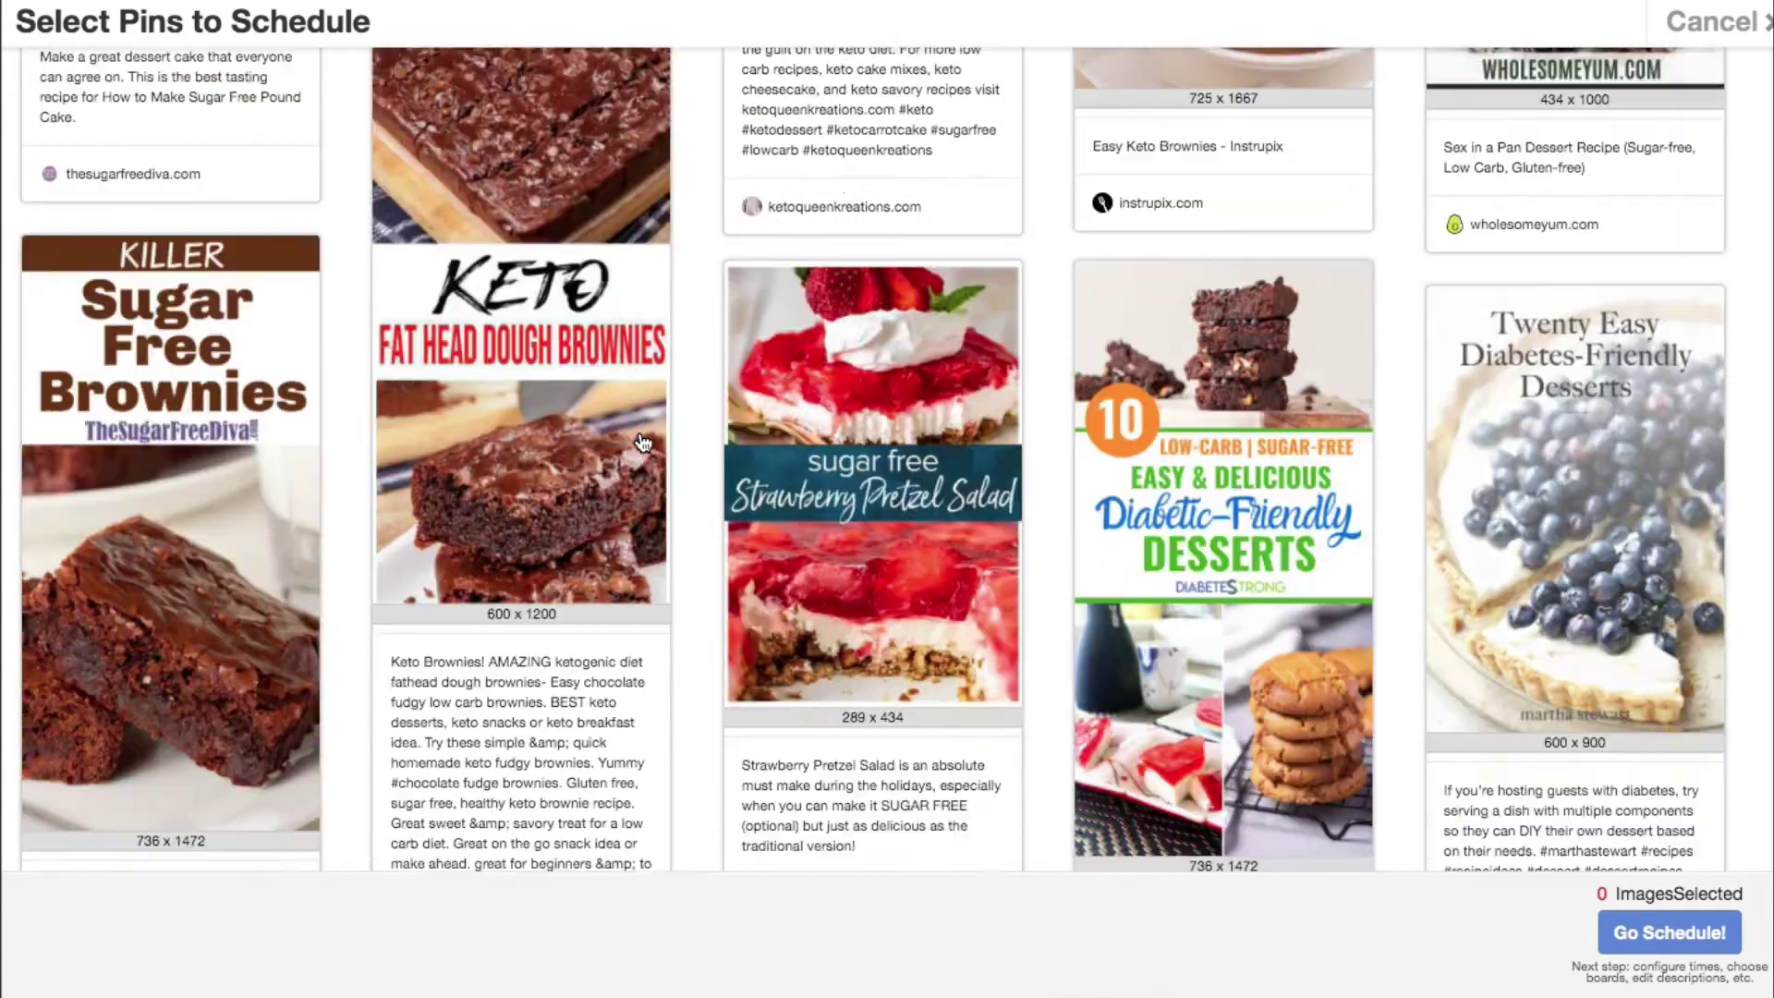
scroll(642, 443, down, 20)
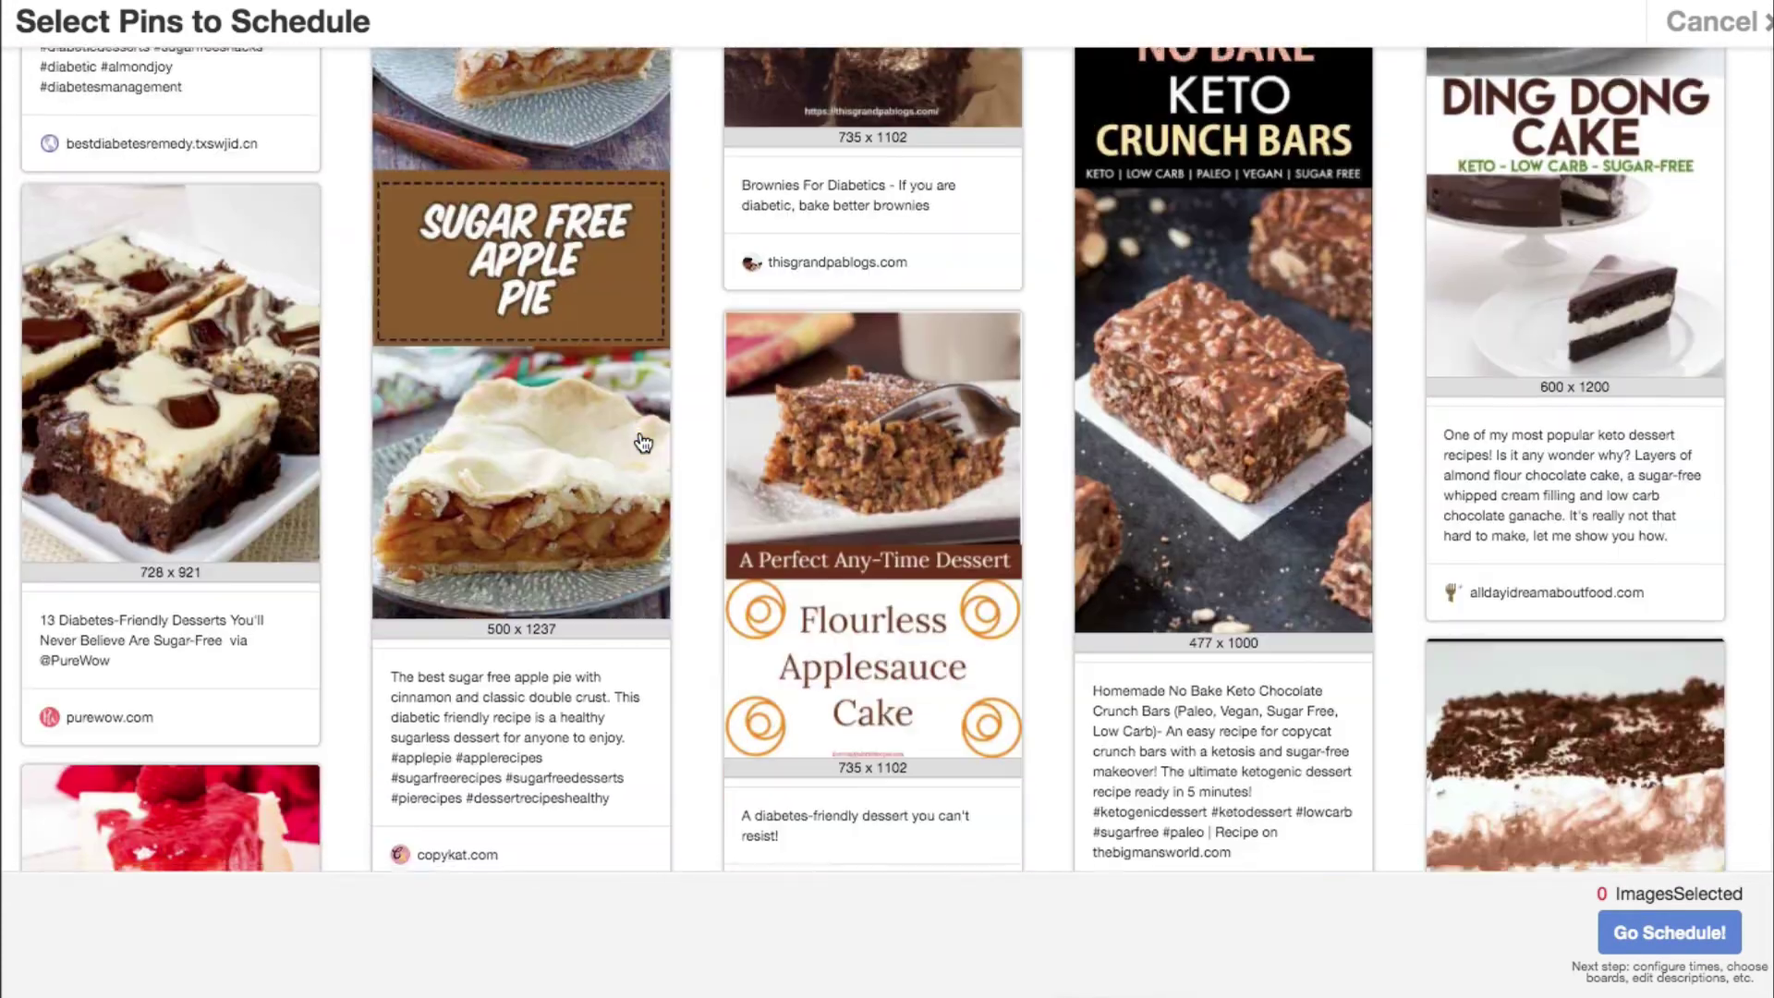
scroll(642, 439, down, 15)
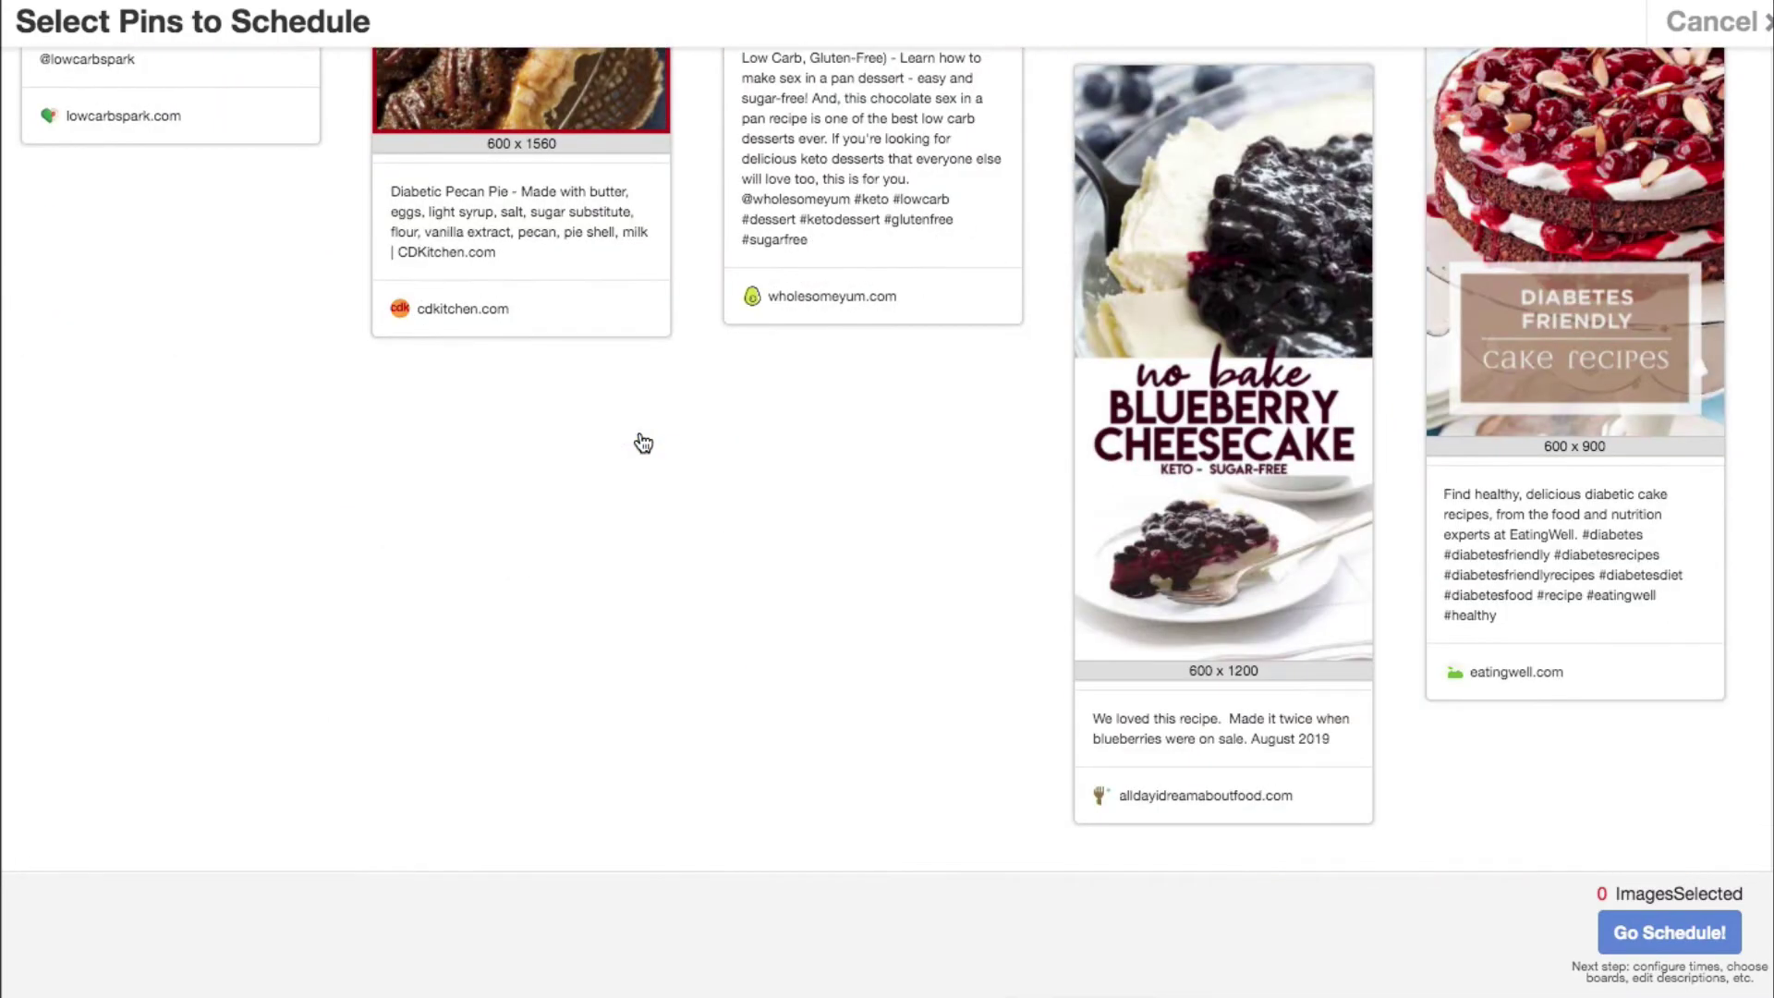
scroll(639, 438, down, 20)
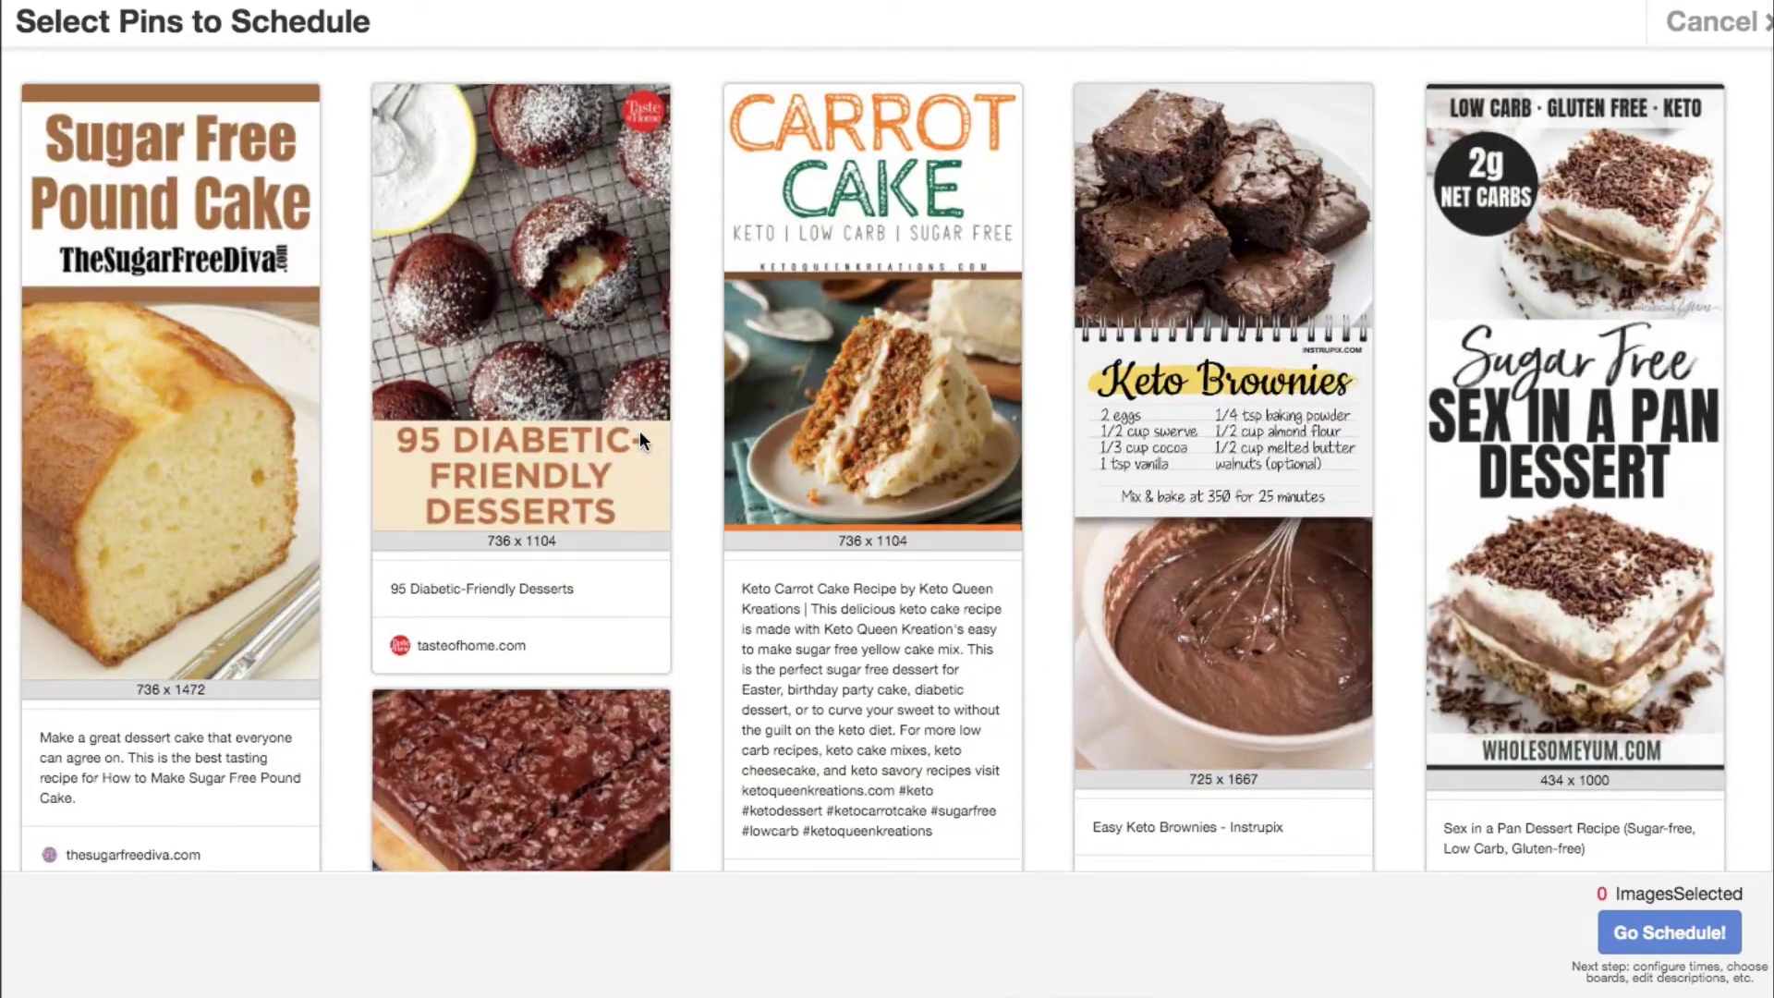
- Pick the pound cake, diabetic desserts, carrot cake, keto brownies and sex in a pan pins for scheduling
click(176, 421)
click(517, 296)
click(900, 279)
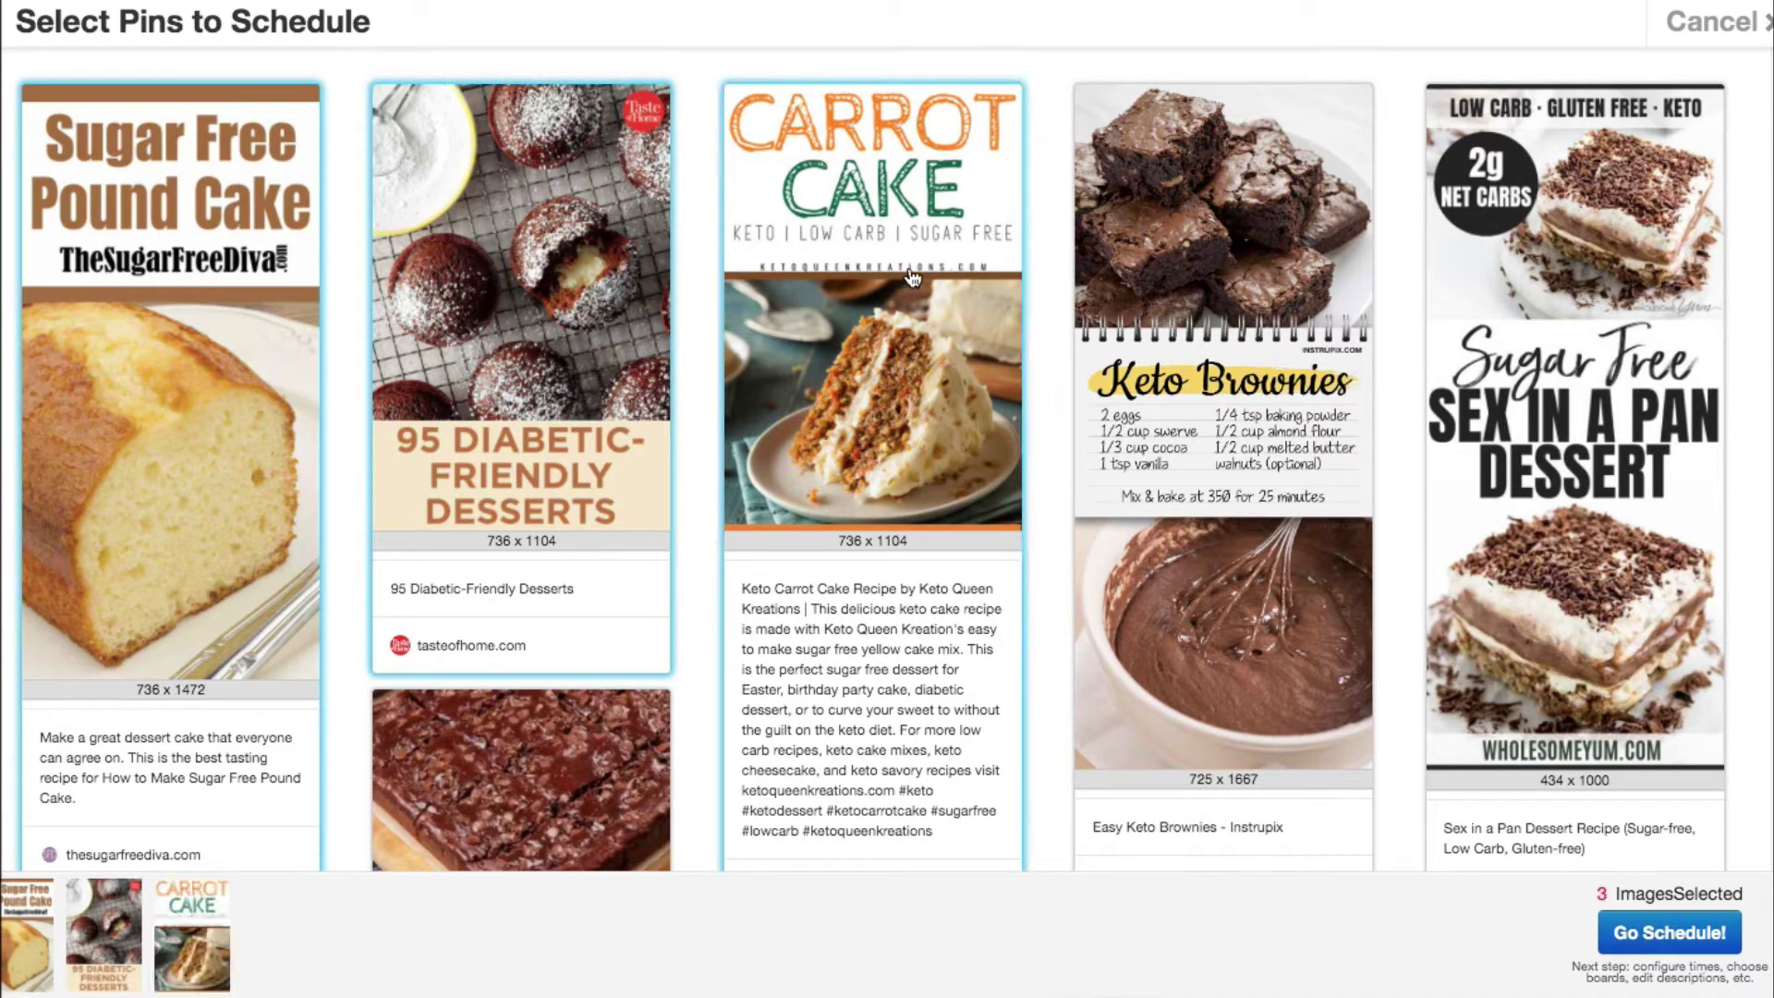
click(1268, 224)
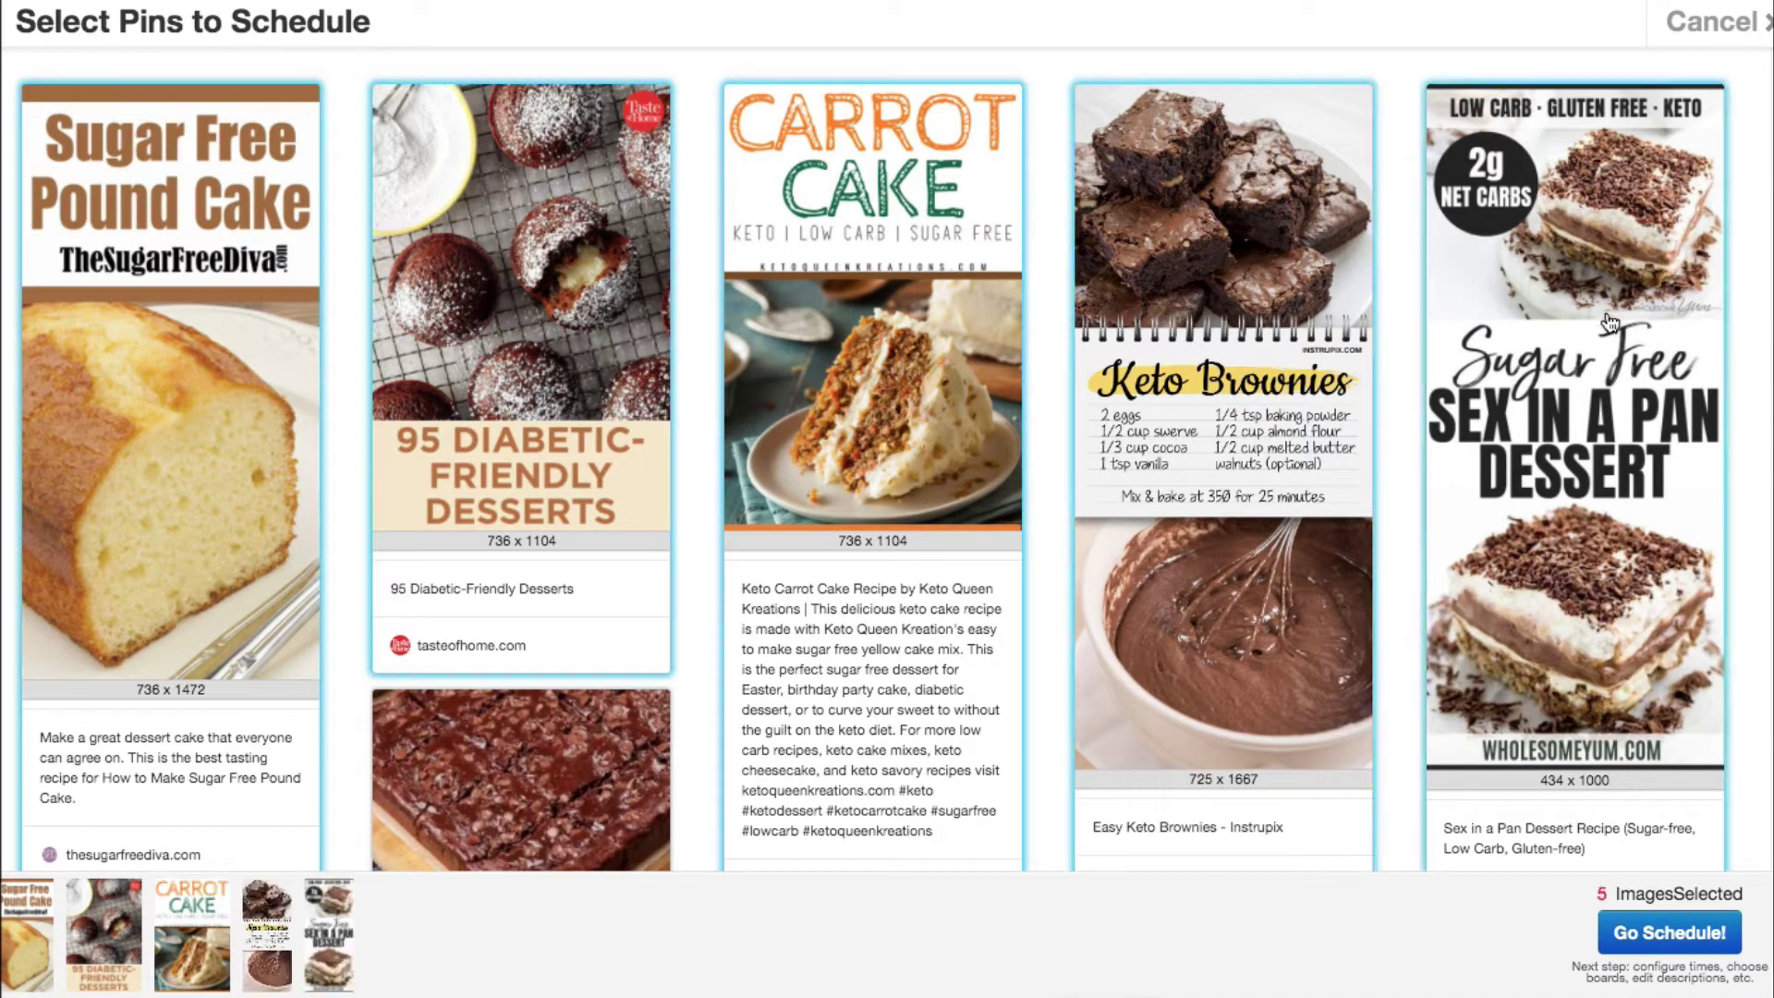
click(1608, 318)
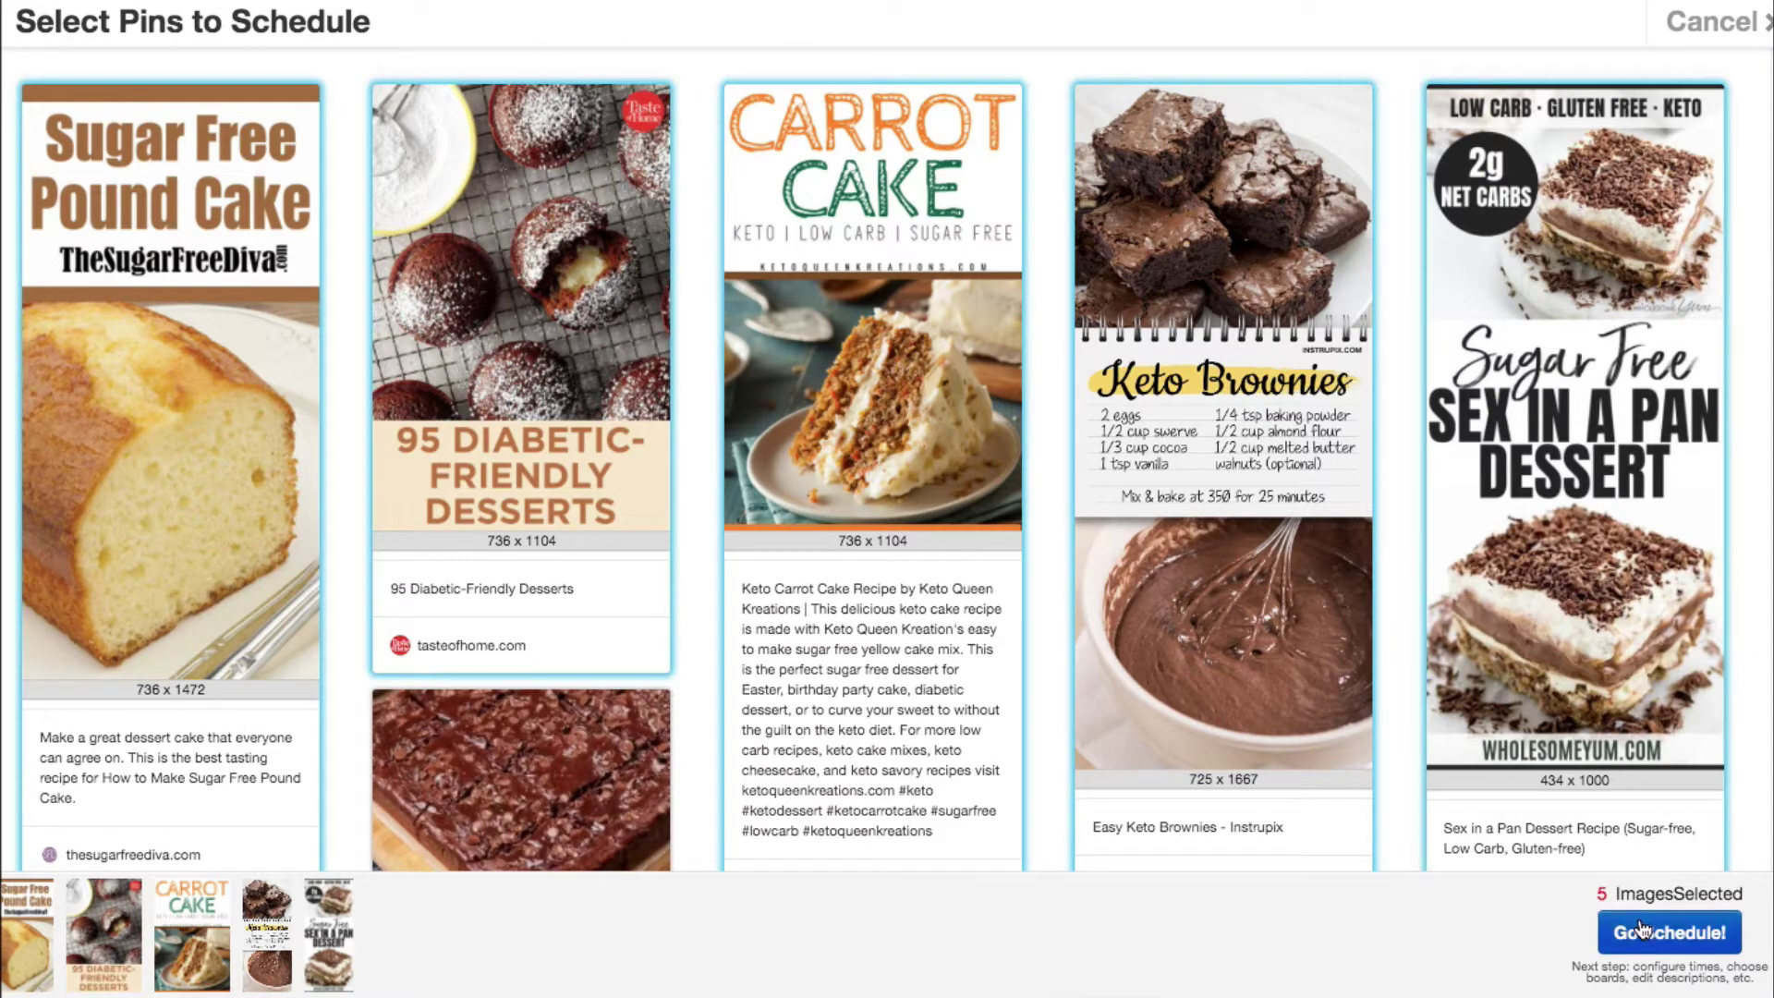
click(1670, 932)
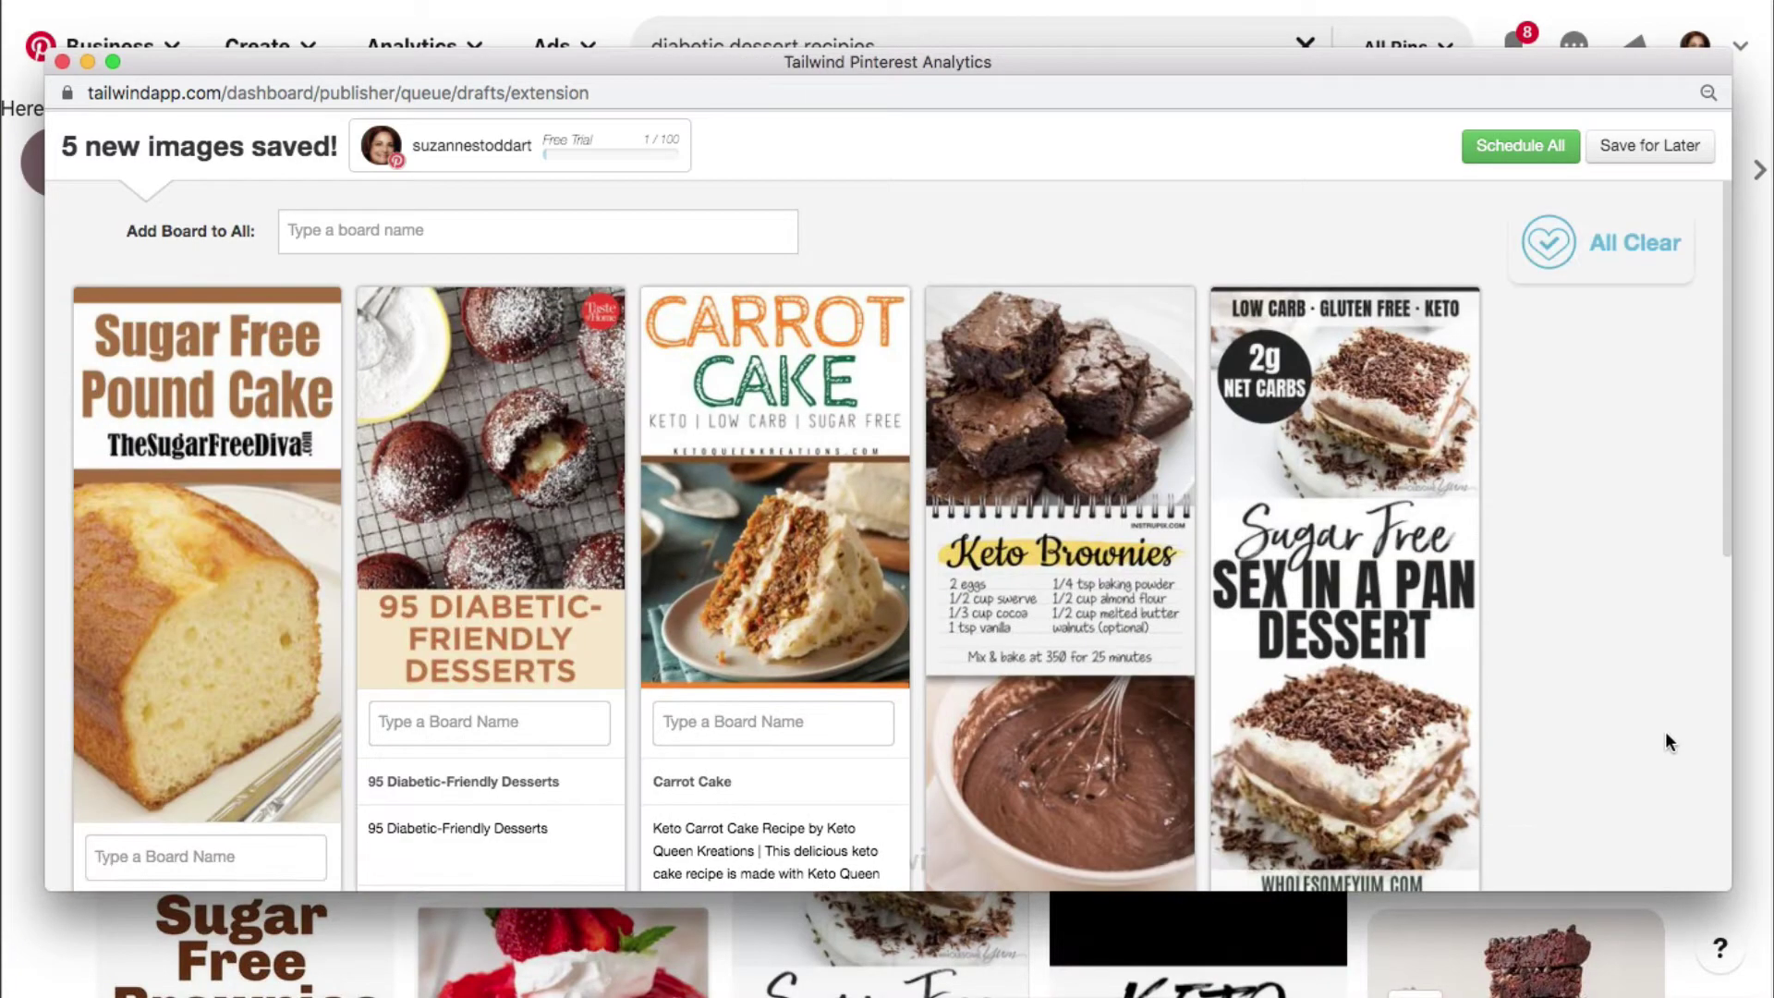
- Add the I love food!! board to all five pins
scroll(1633, 750, down, 2)
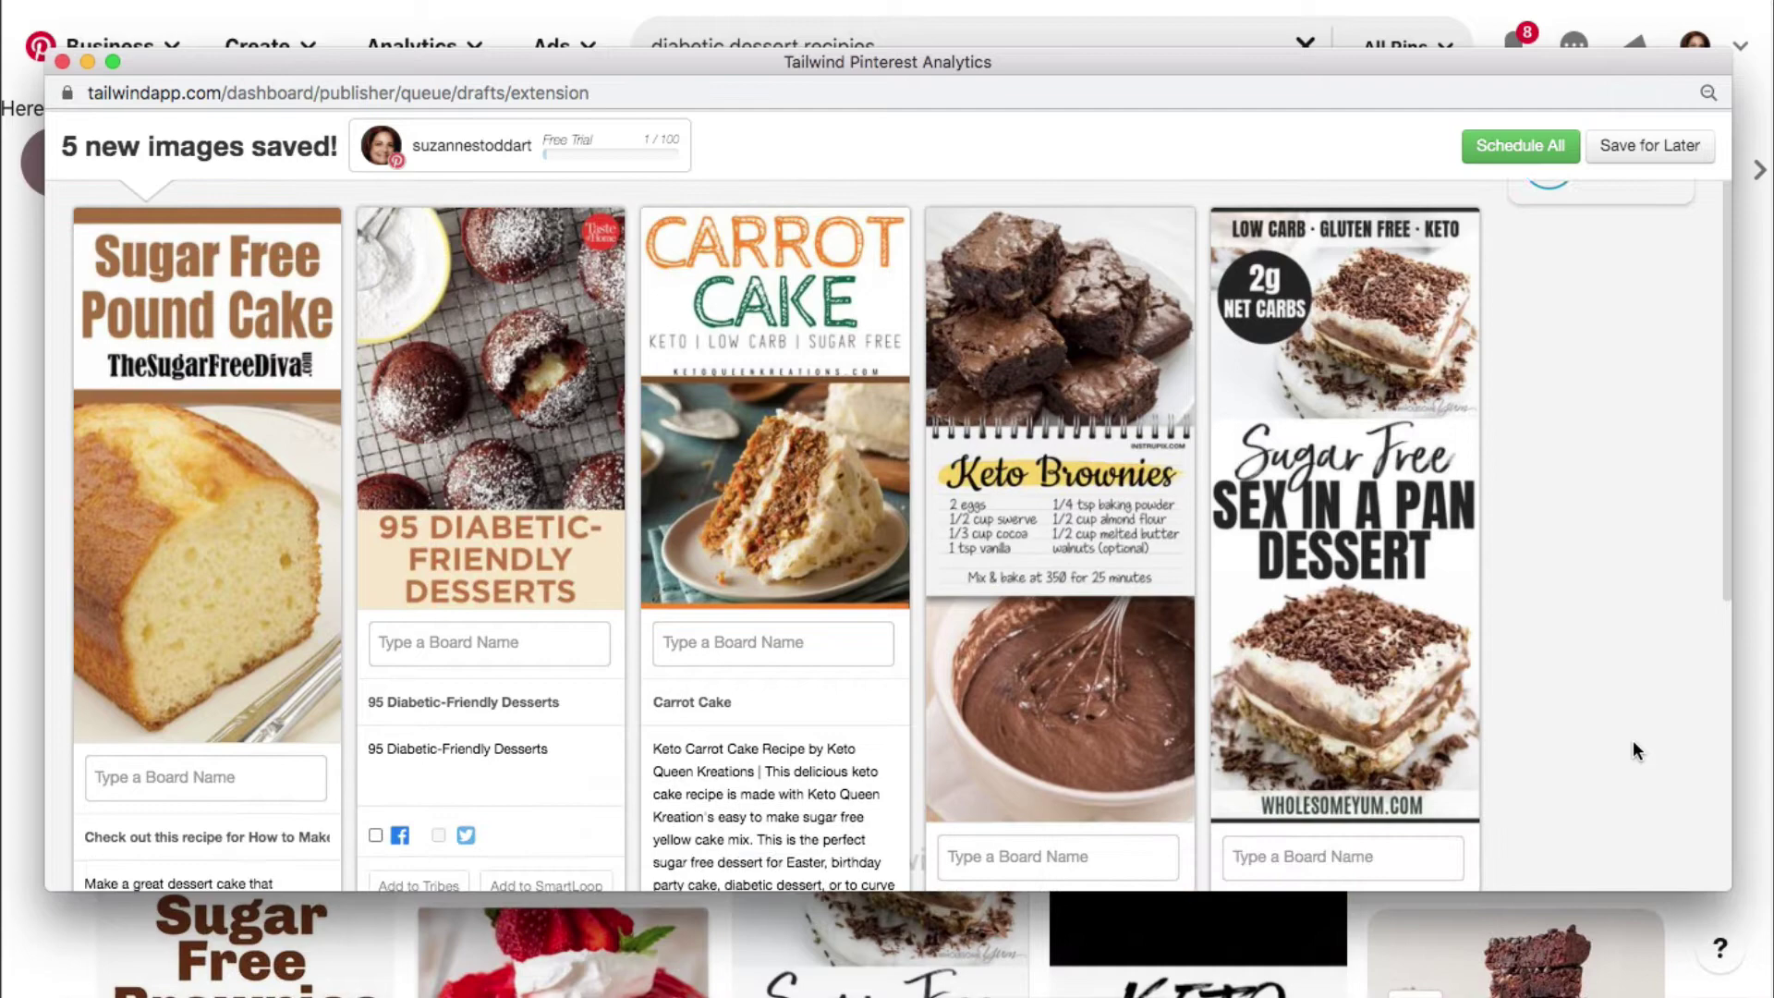
scroll(1632, 740, up, 2)
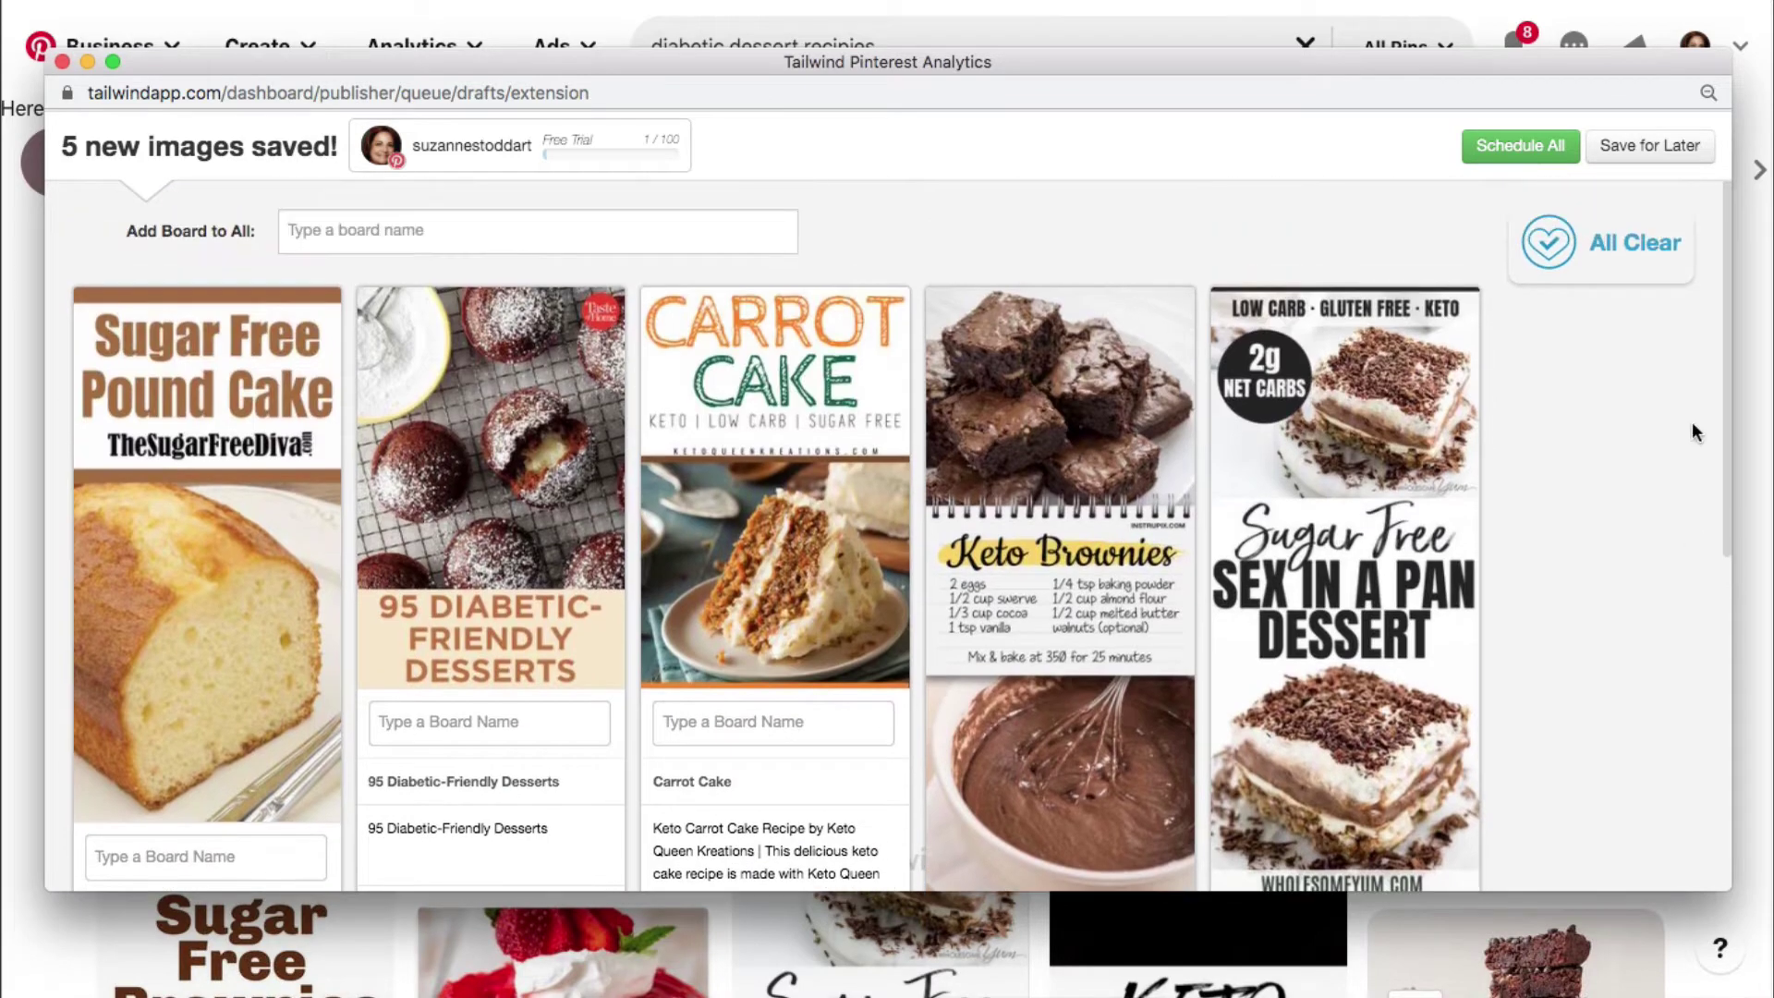
click(300, 227)
scroll(412, 407, down, 5)
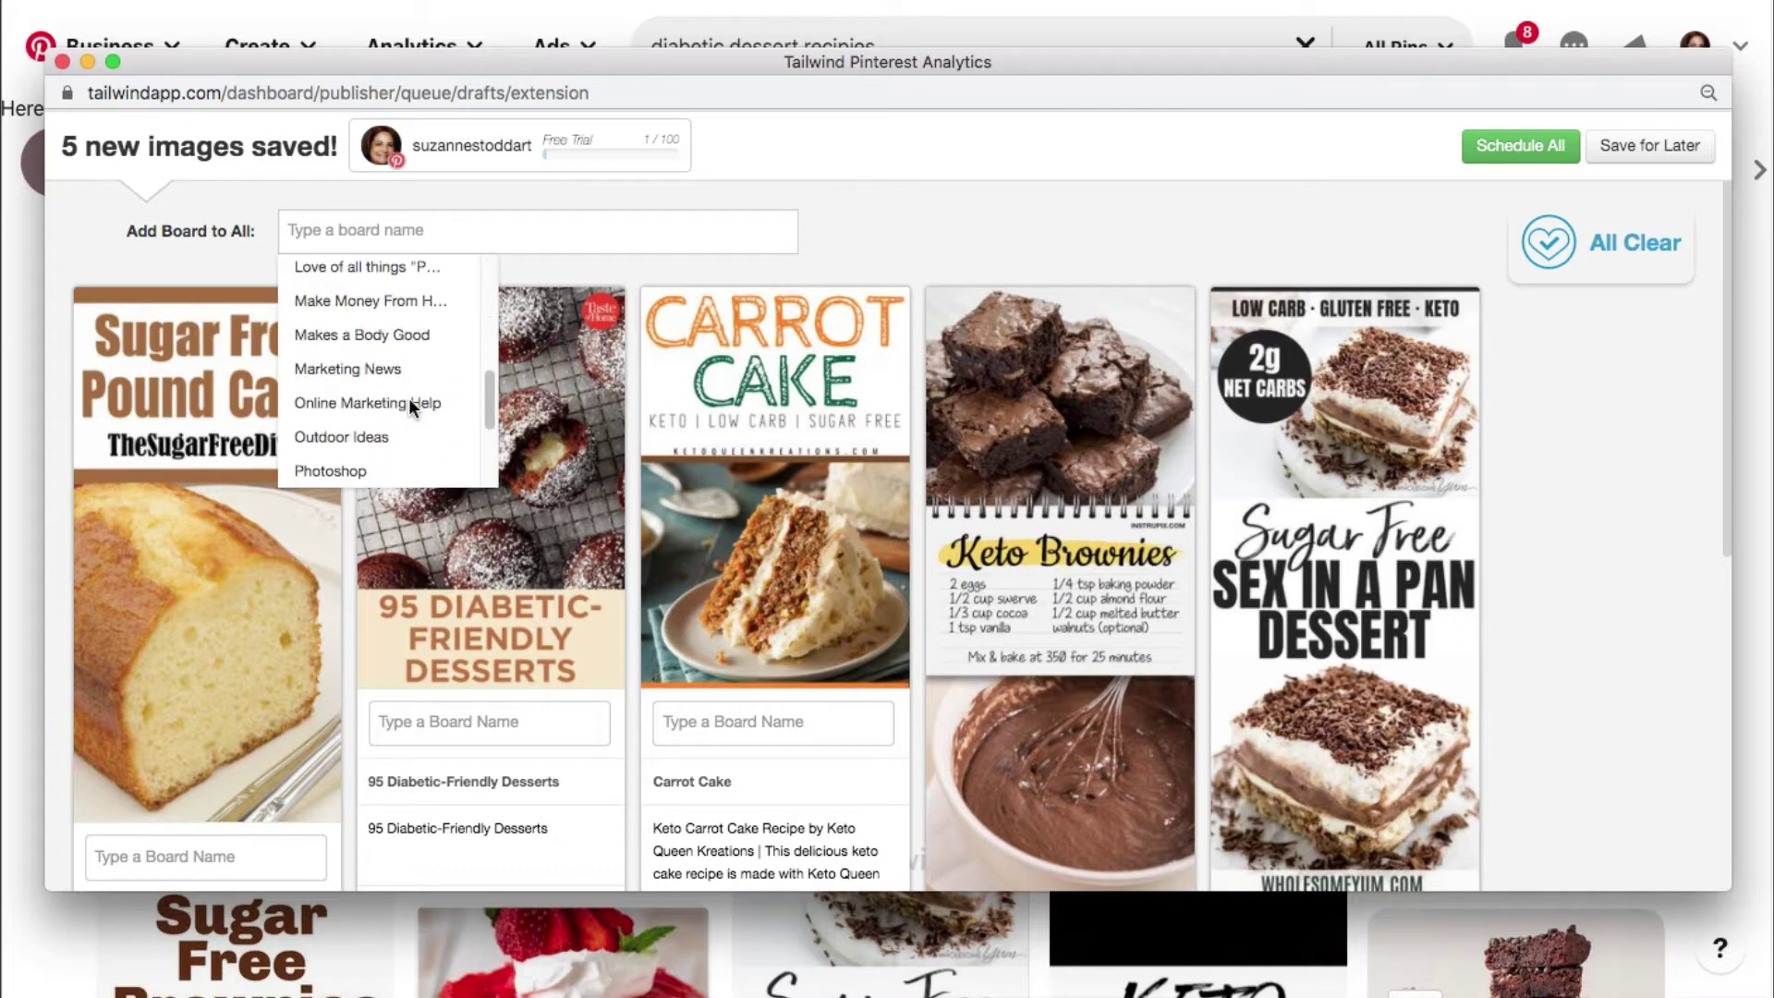
scroll(412, 406, down, 1)
scroll(412, 403, up, 3)
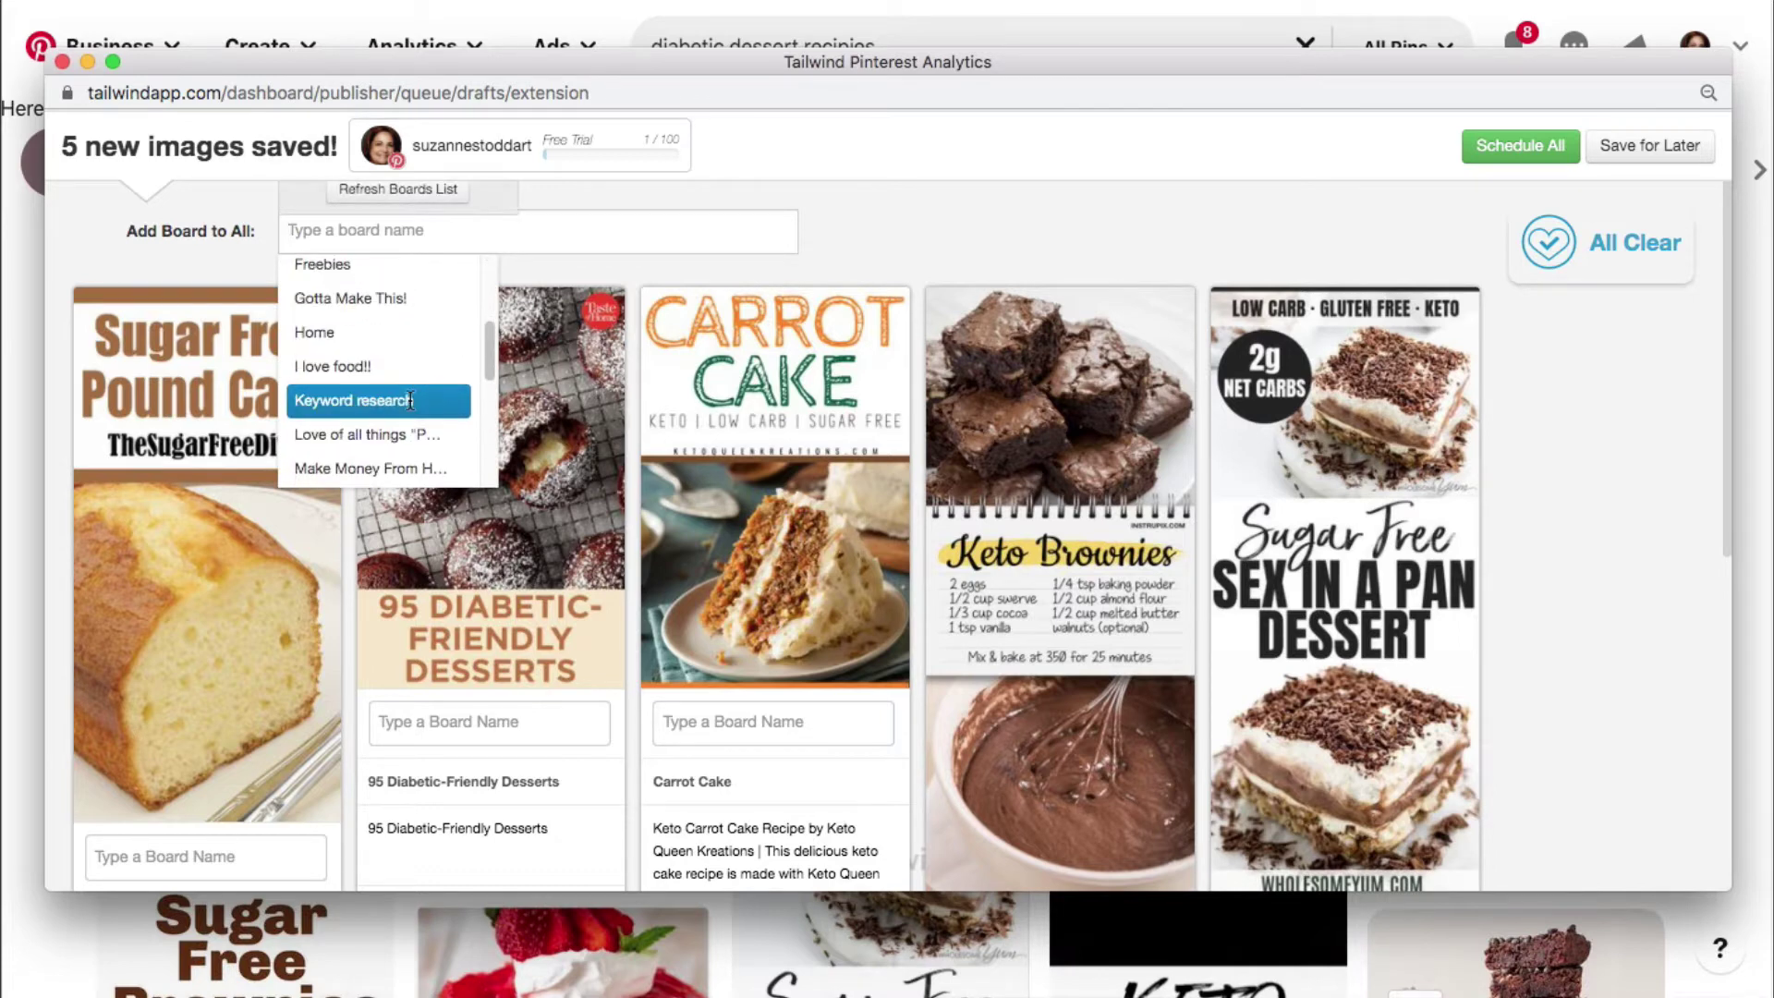
click(360, 367)
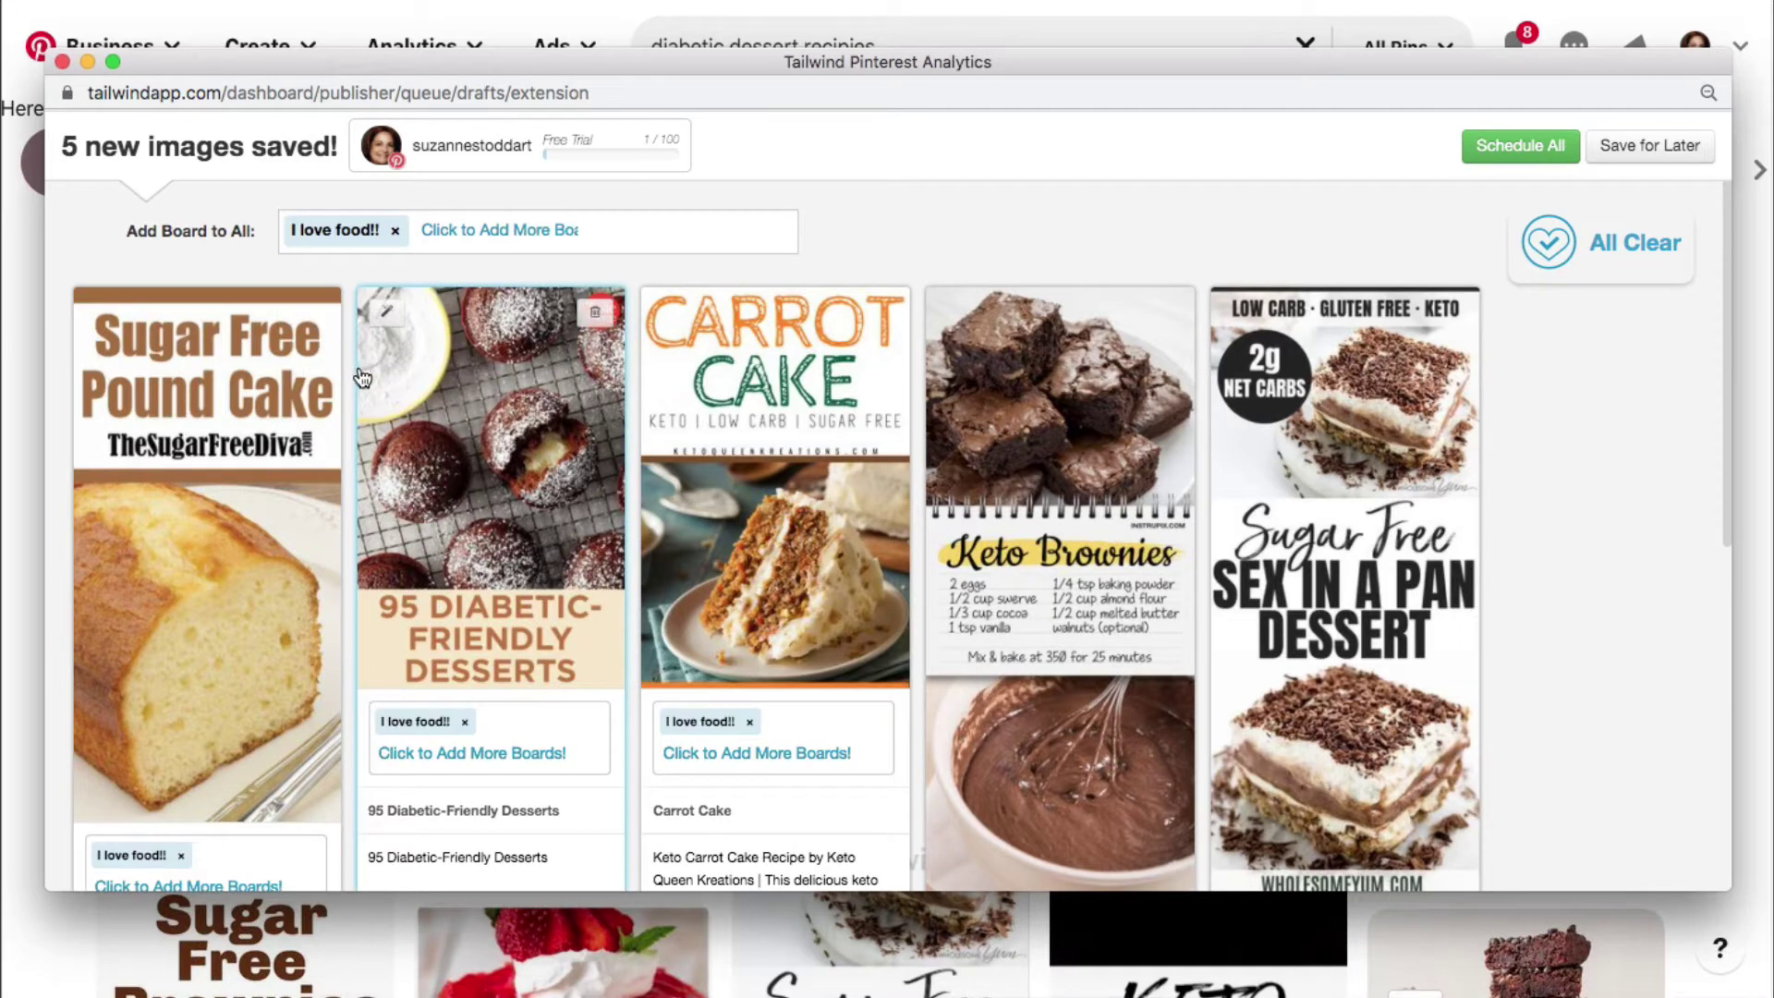
- Add the Gotta Make This! and Home boards to every pin, then schedule them all
click(466, 227)
click(369, 297)
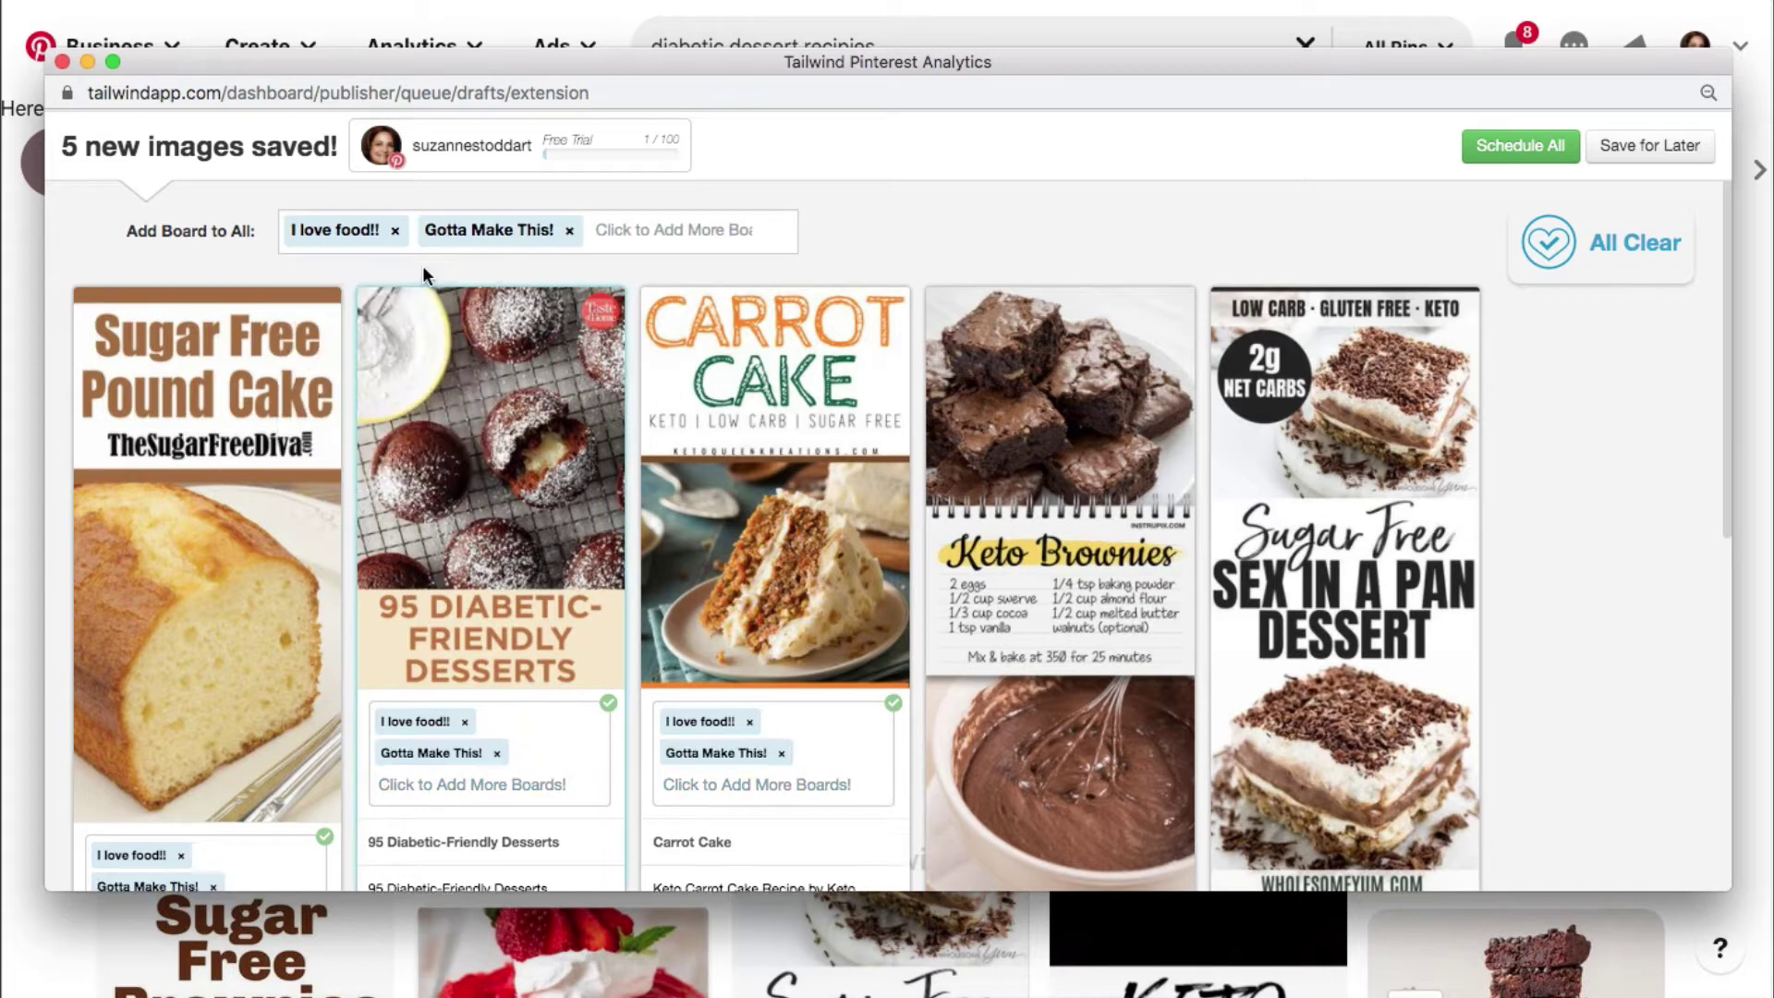
click(610, 227)
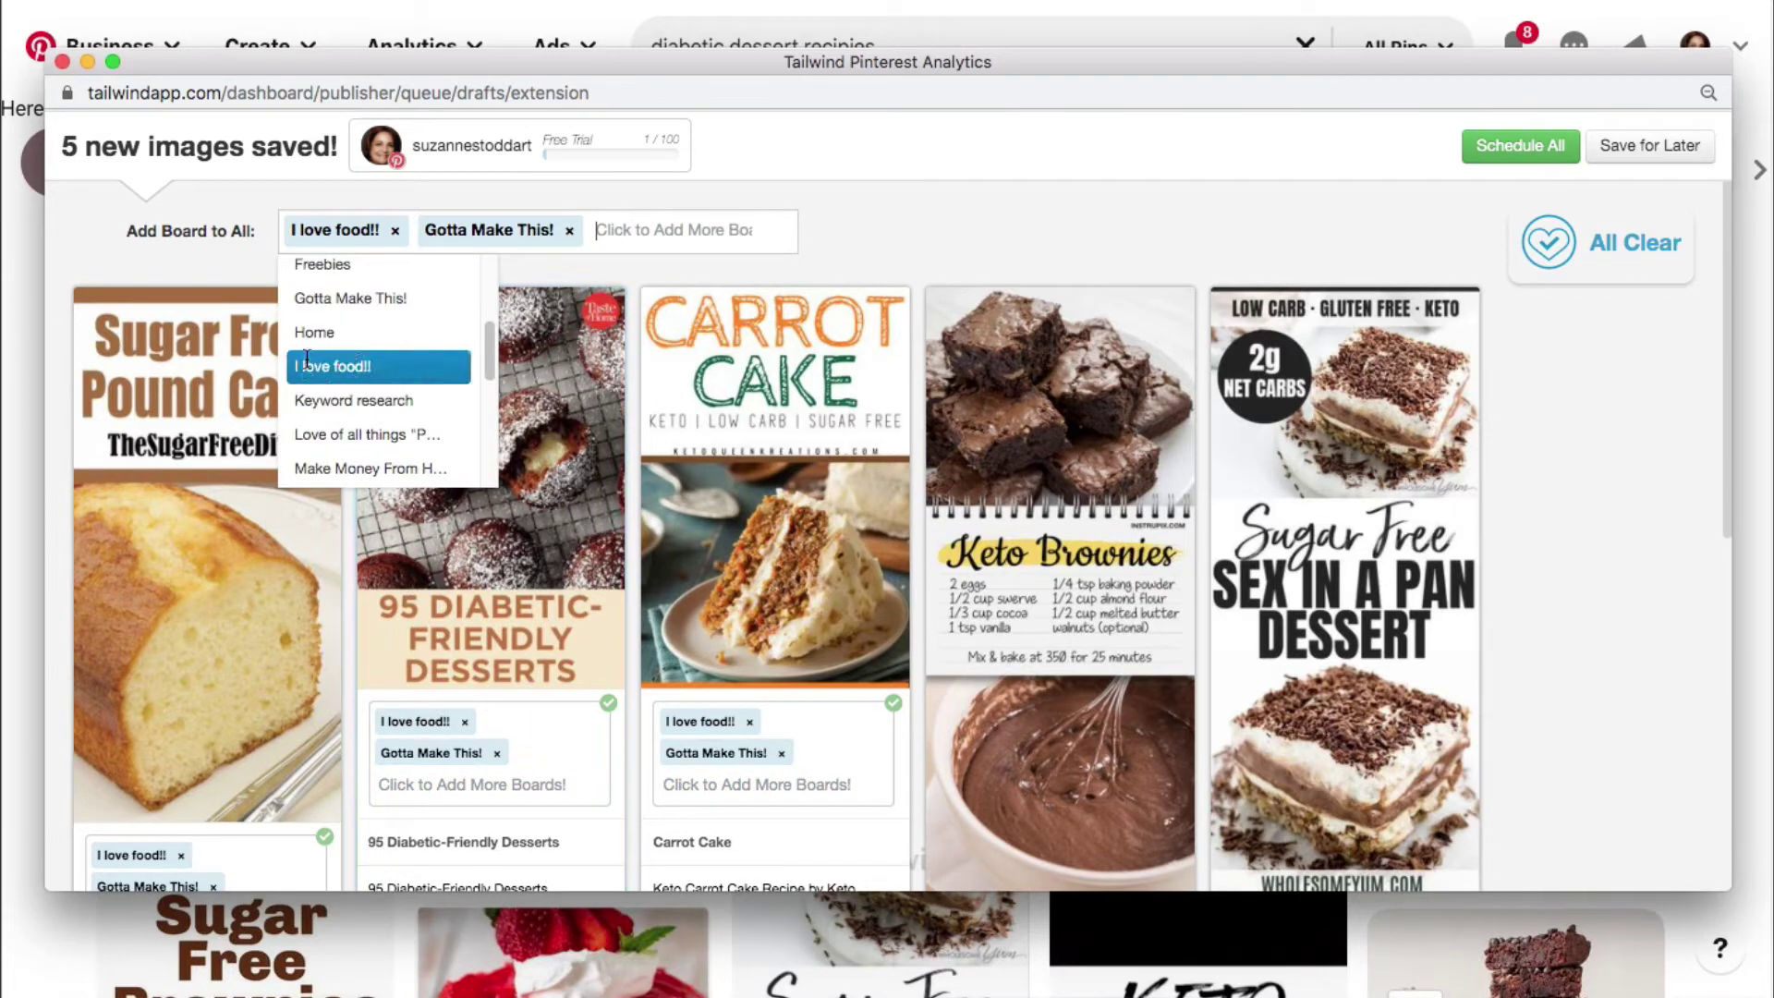
click(328, 329)
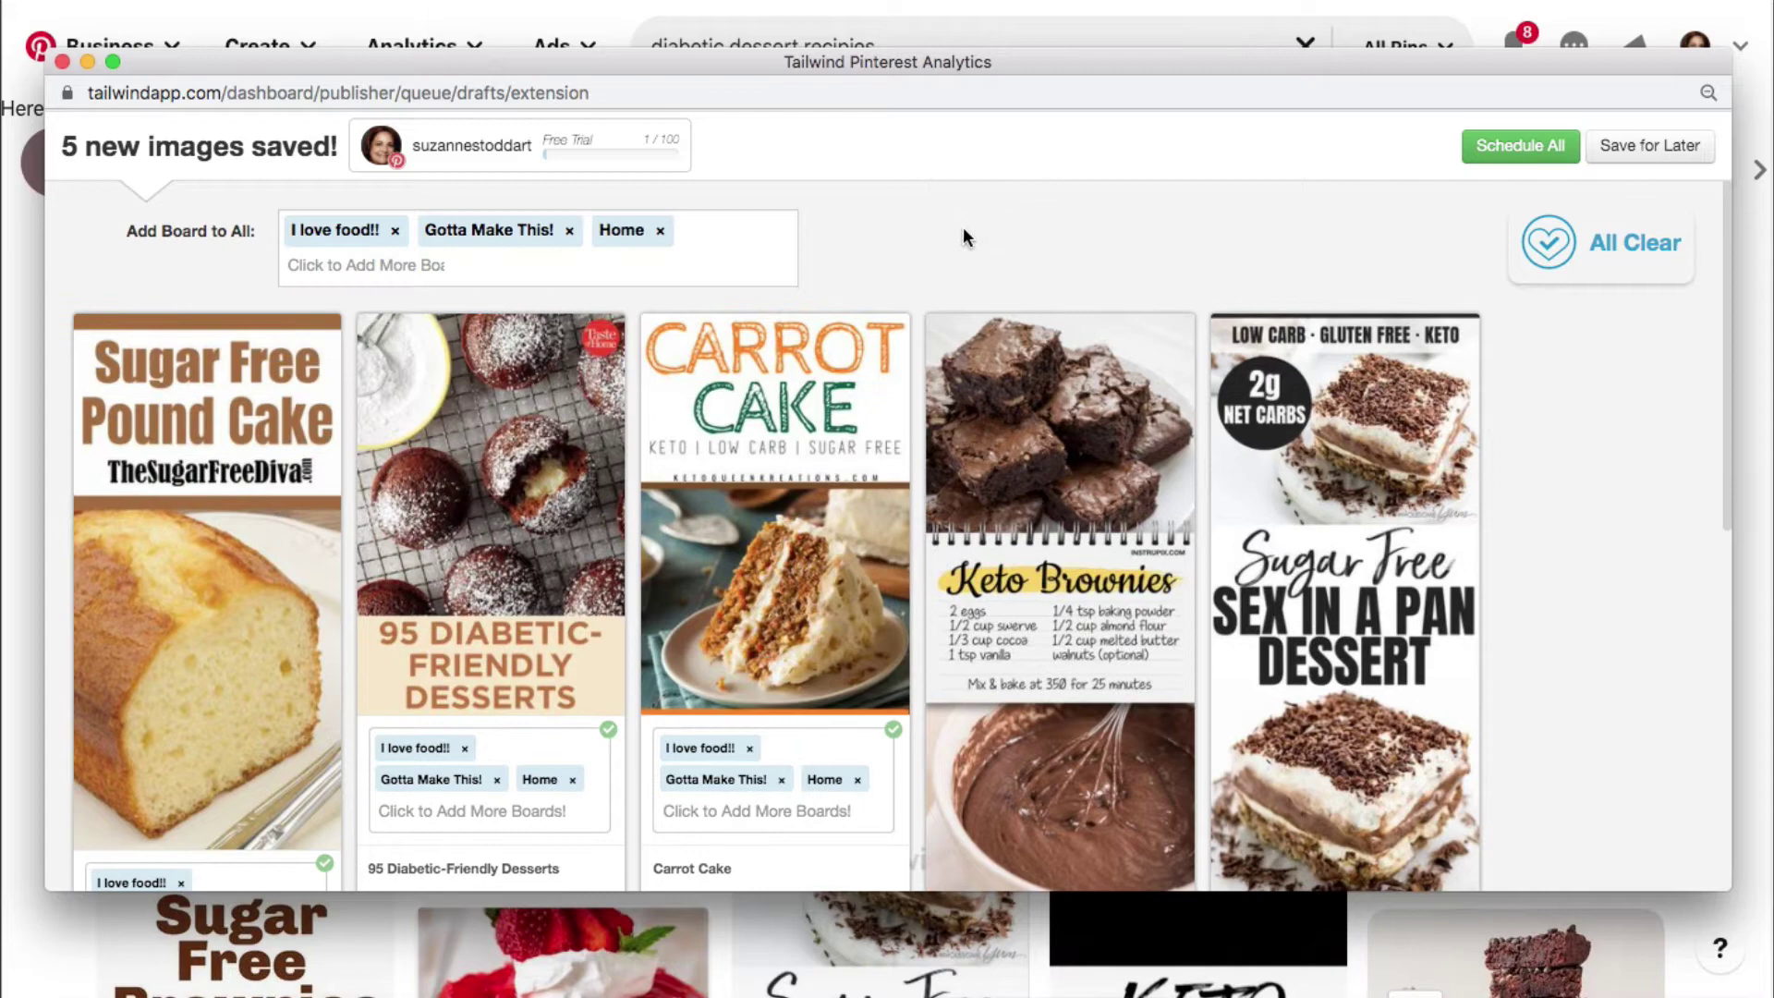
scroll(962, 239, down, 5)
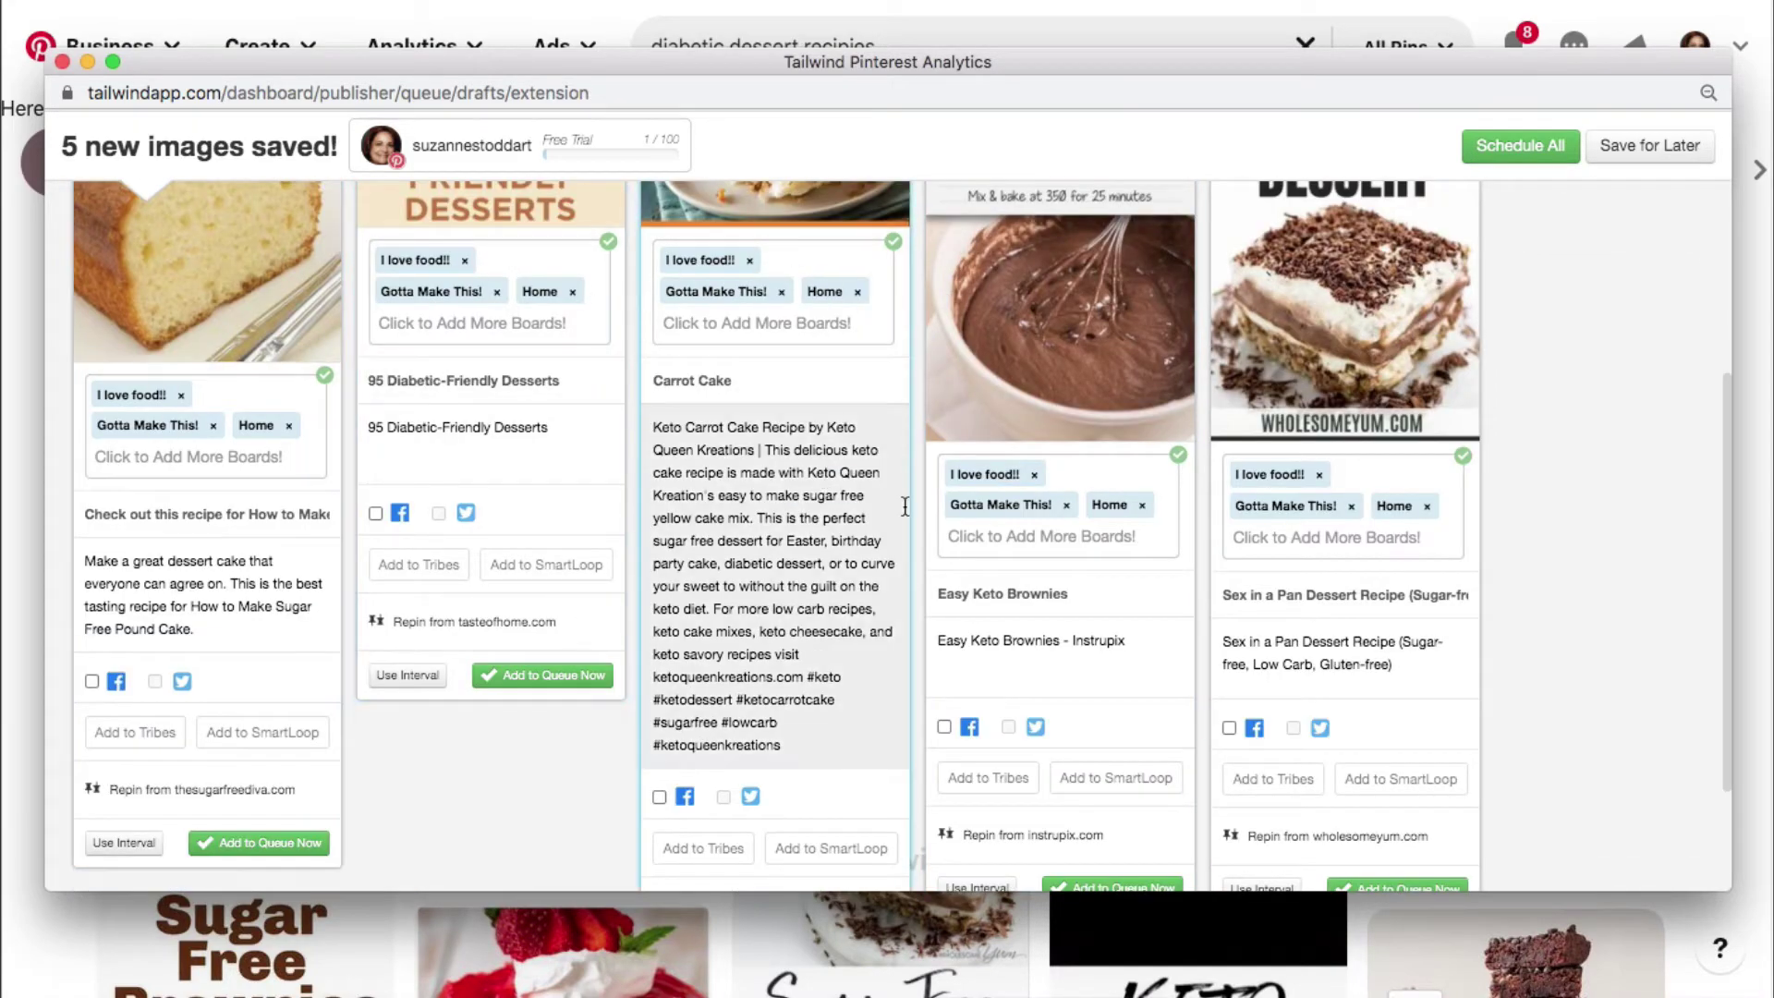
scroll(1550, 522, down, 2)
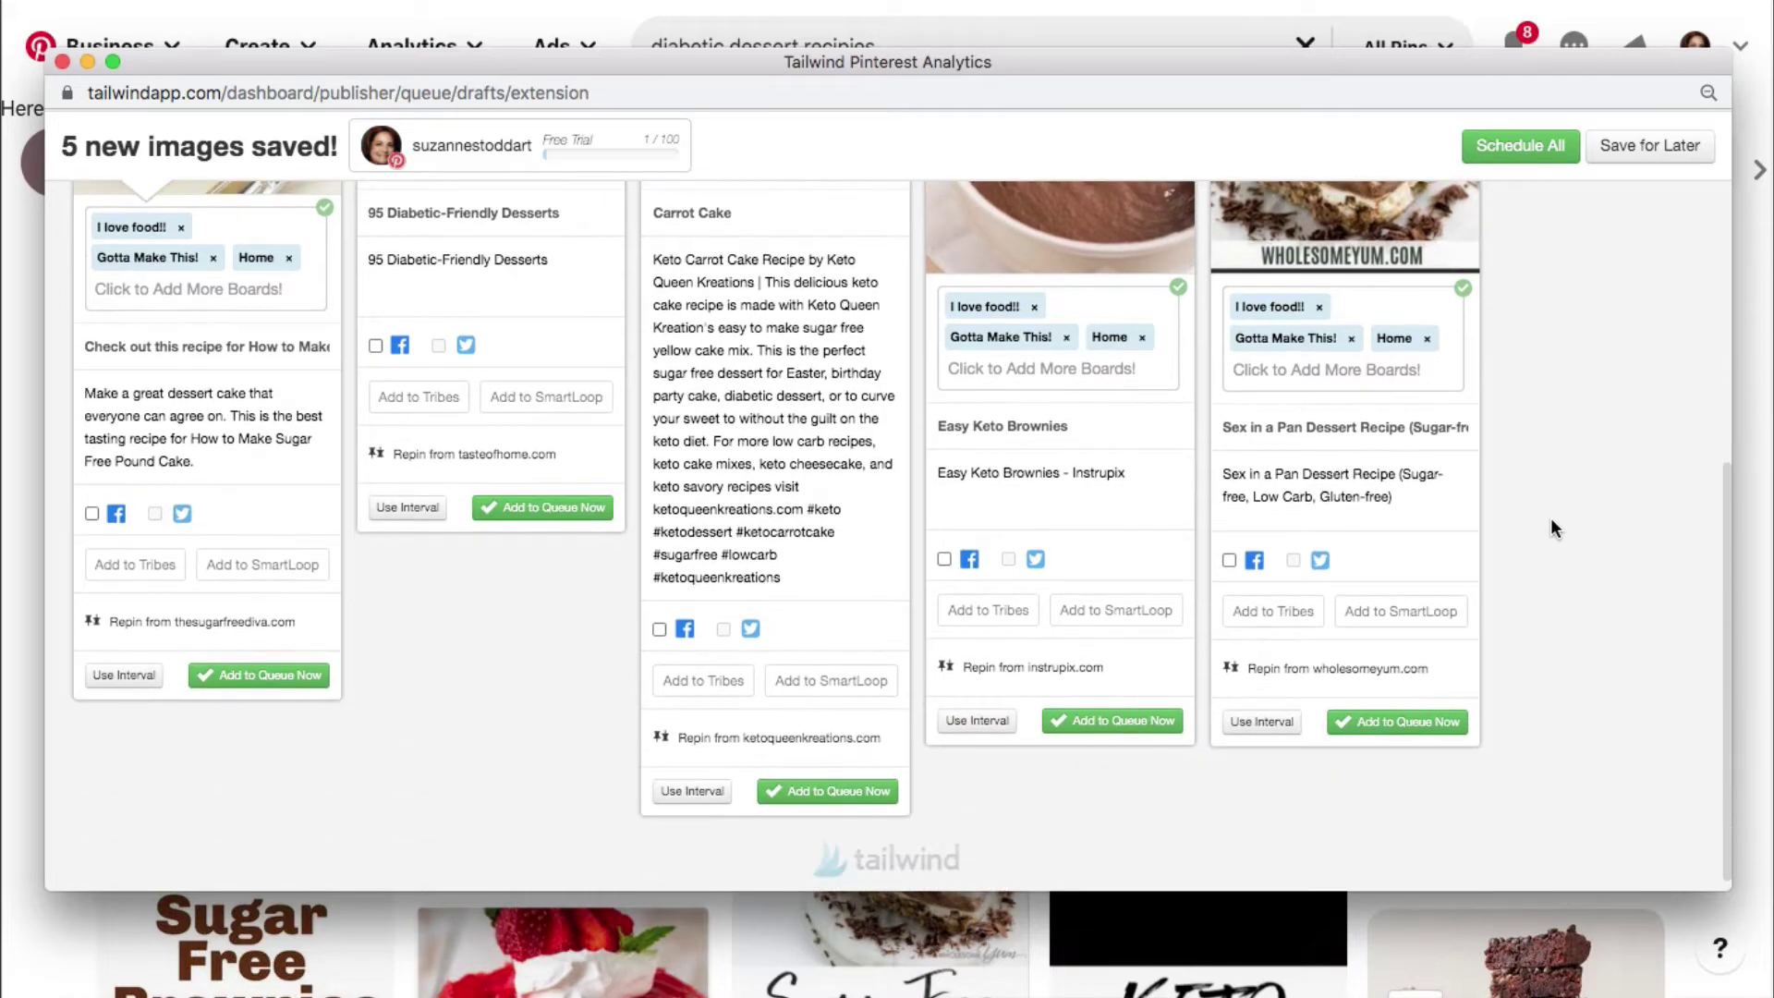
scroll(1552, 527, up, 4)
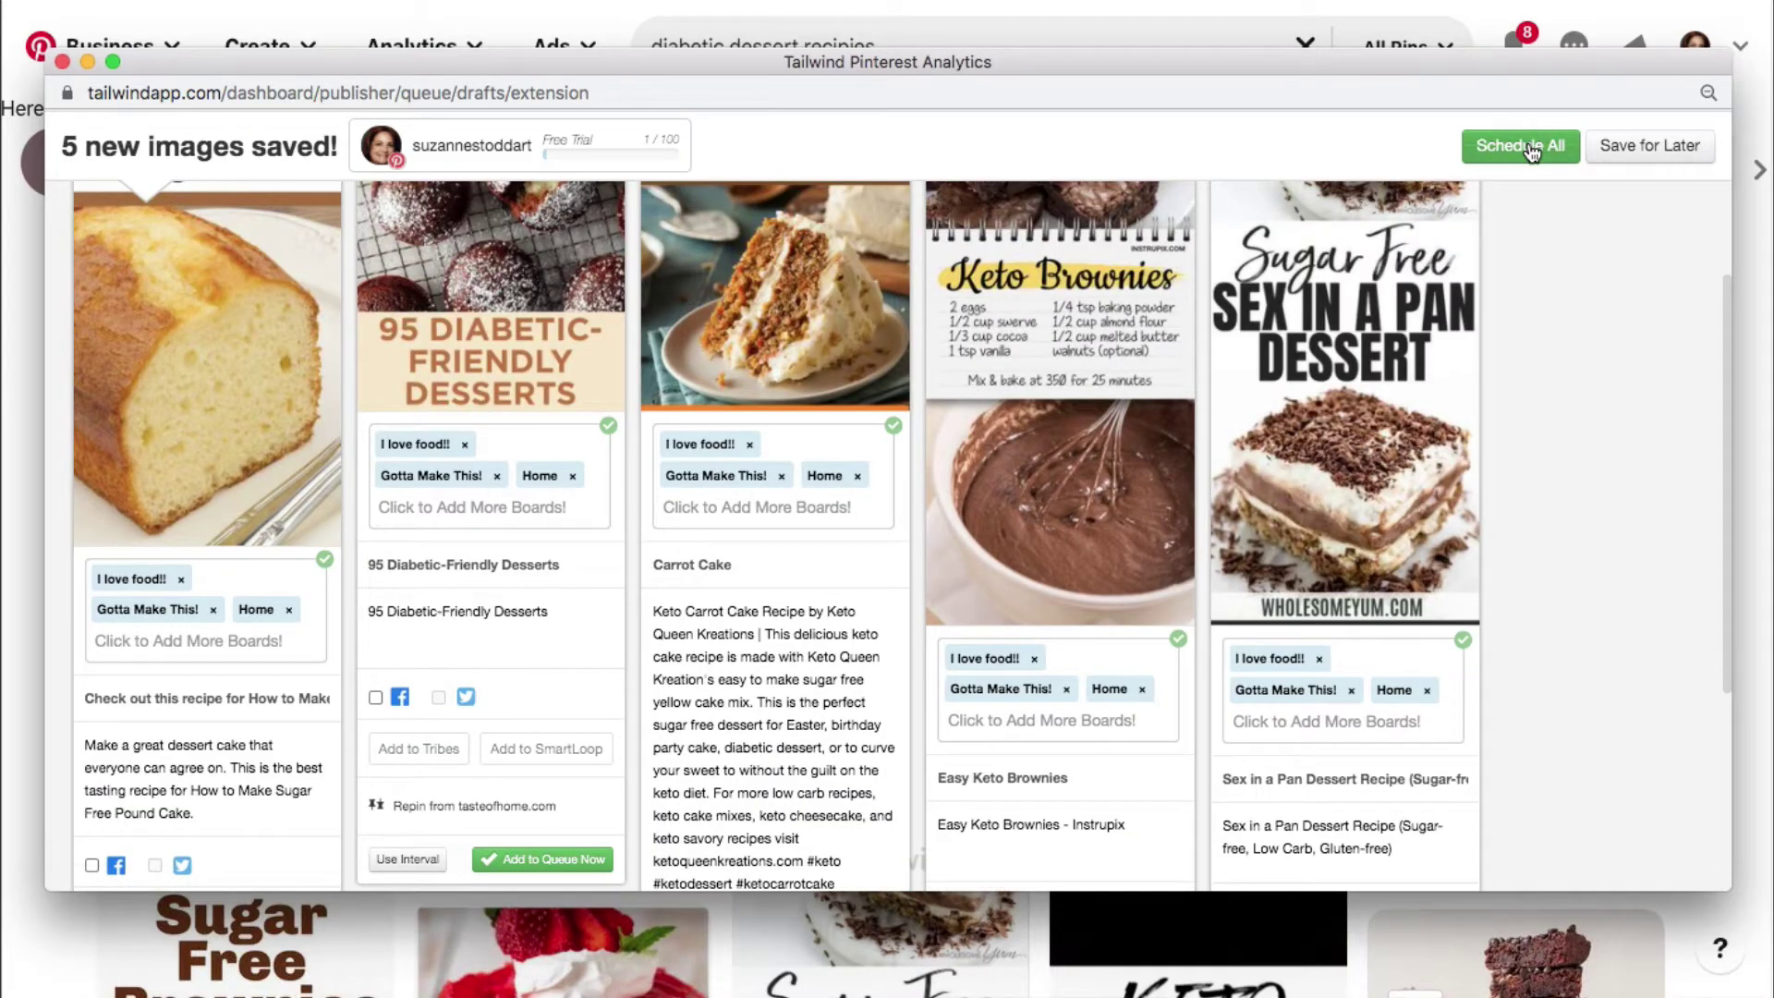
click(1645, 146)
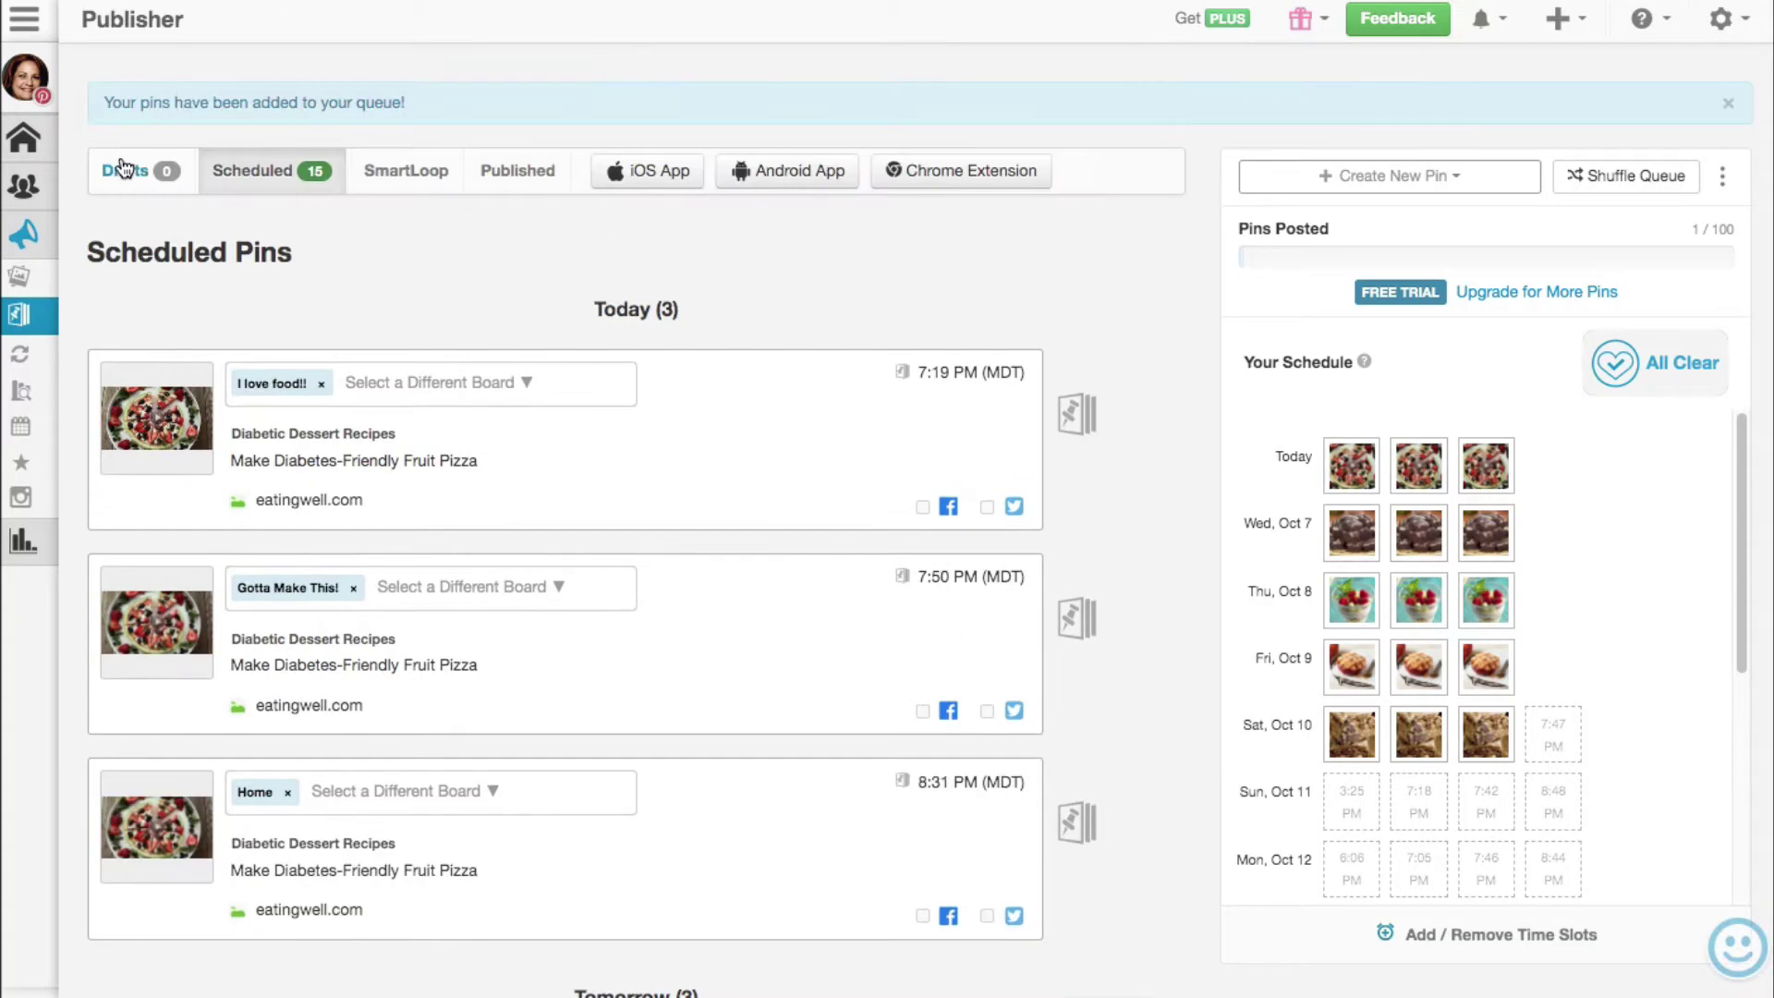
- Open the Publisher's 15 waiting drafts and schedule them all at once
click(138, 170)
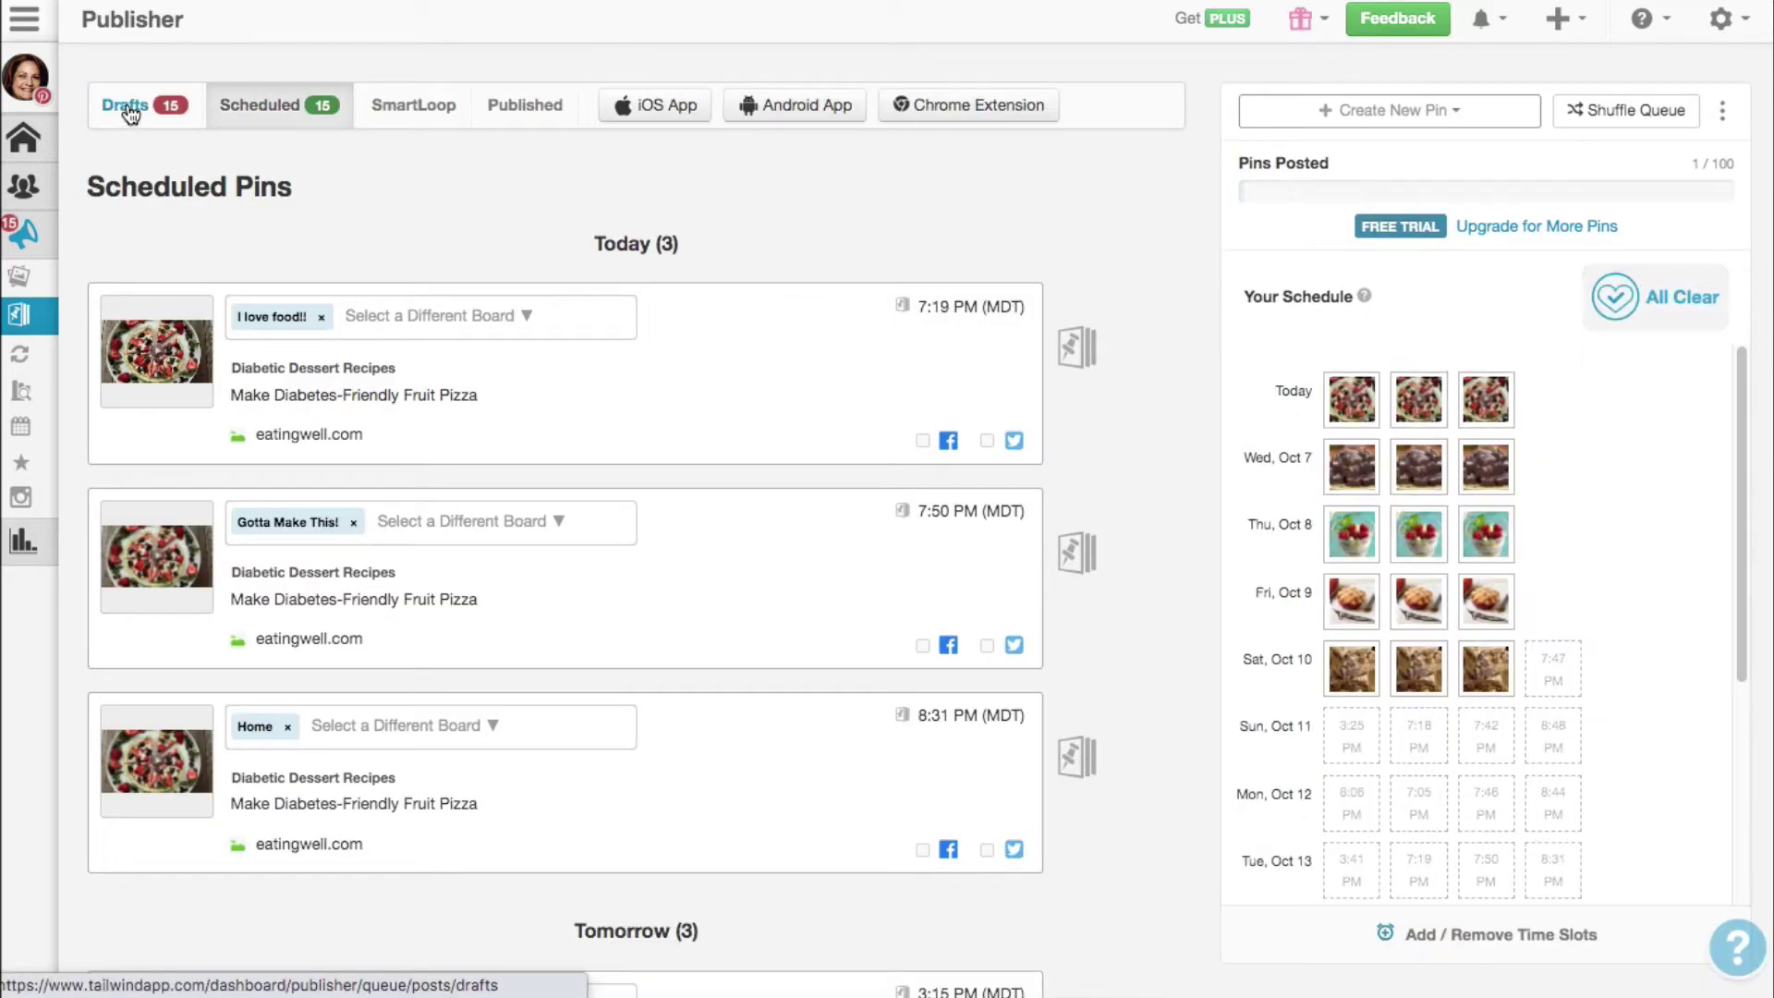
click(130, 109)
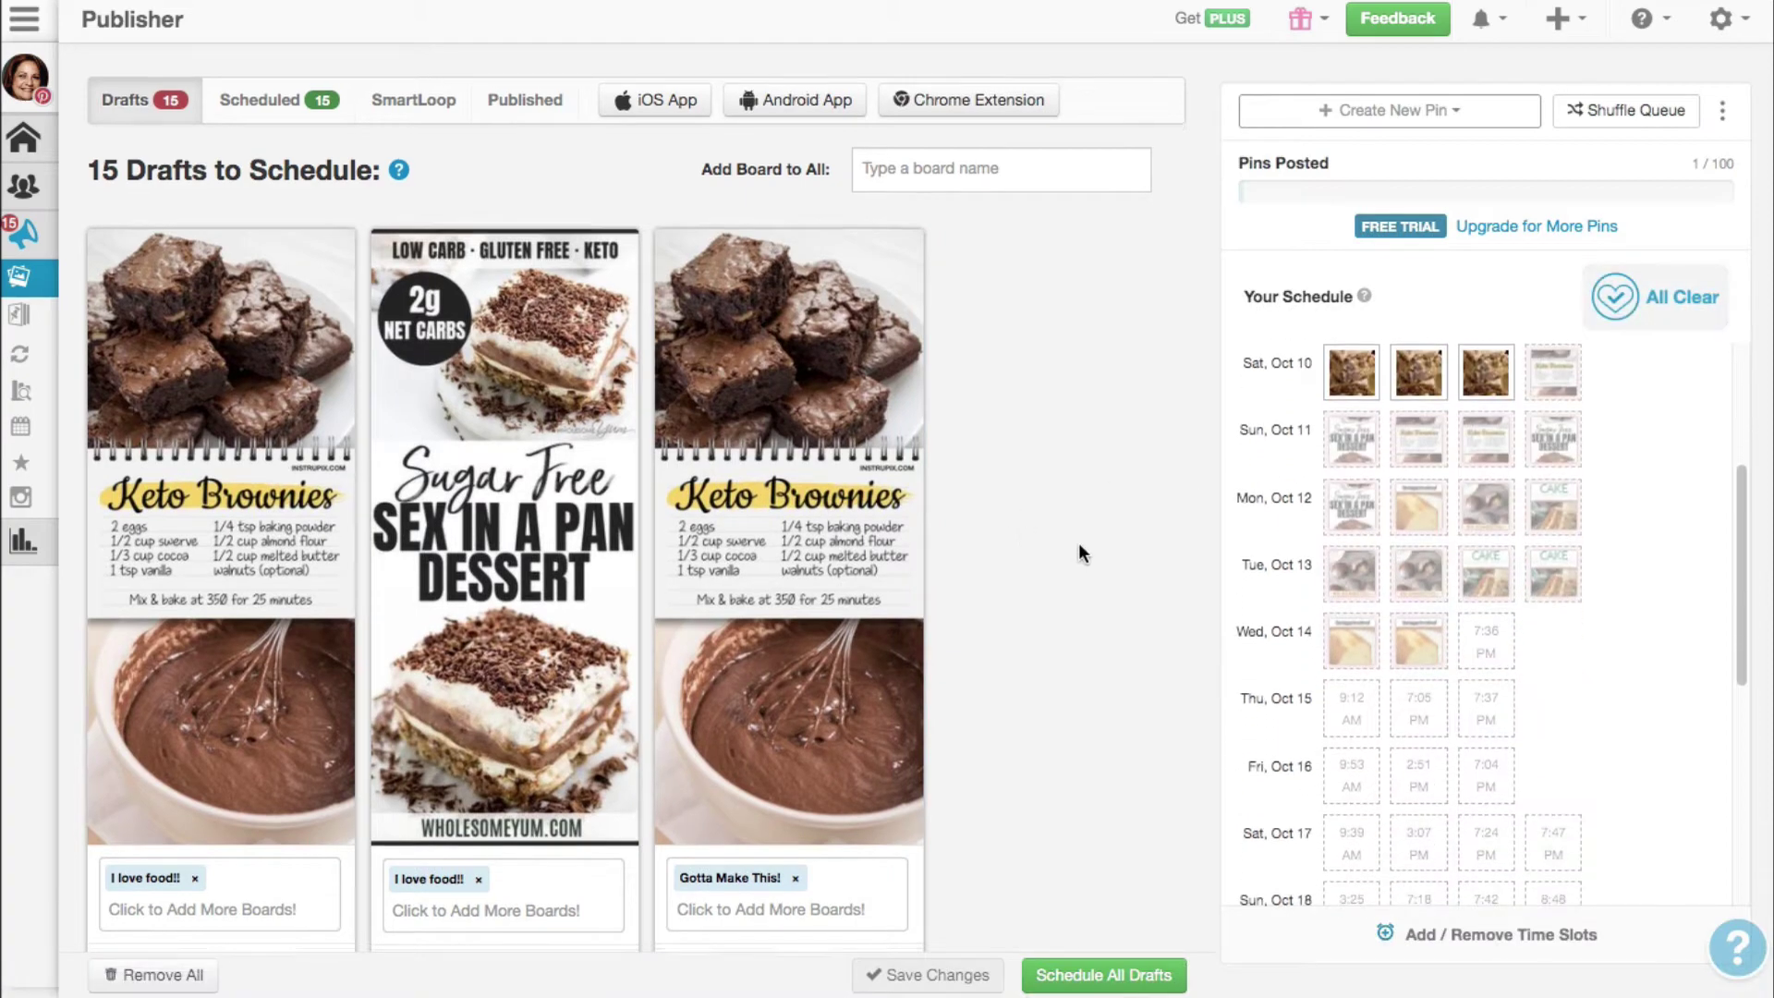
scroll(1079, 541, down, 4)
scroll(1079, 545, down, 2)
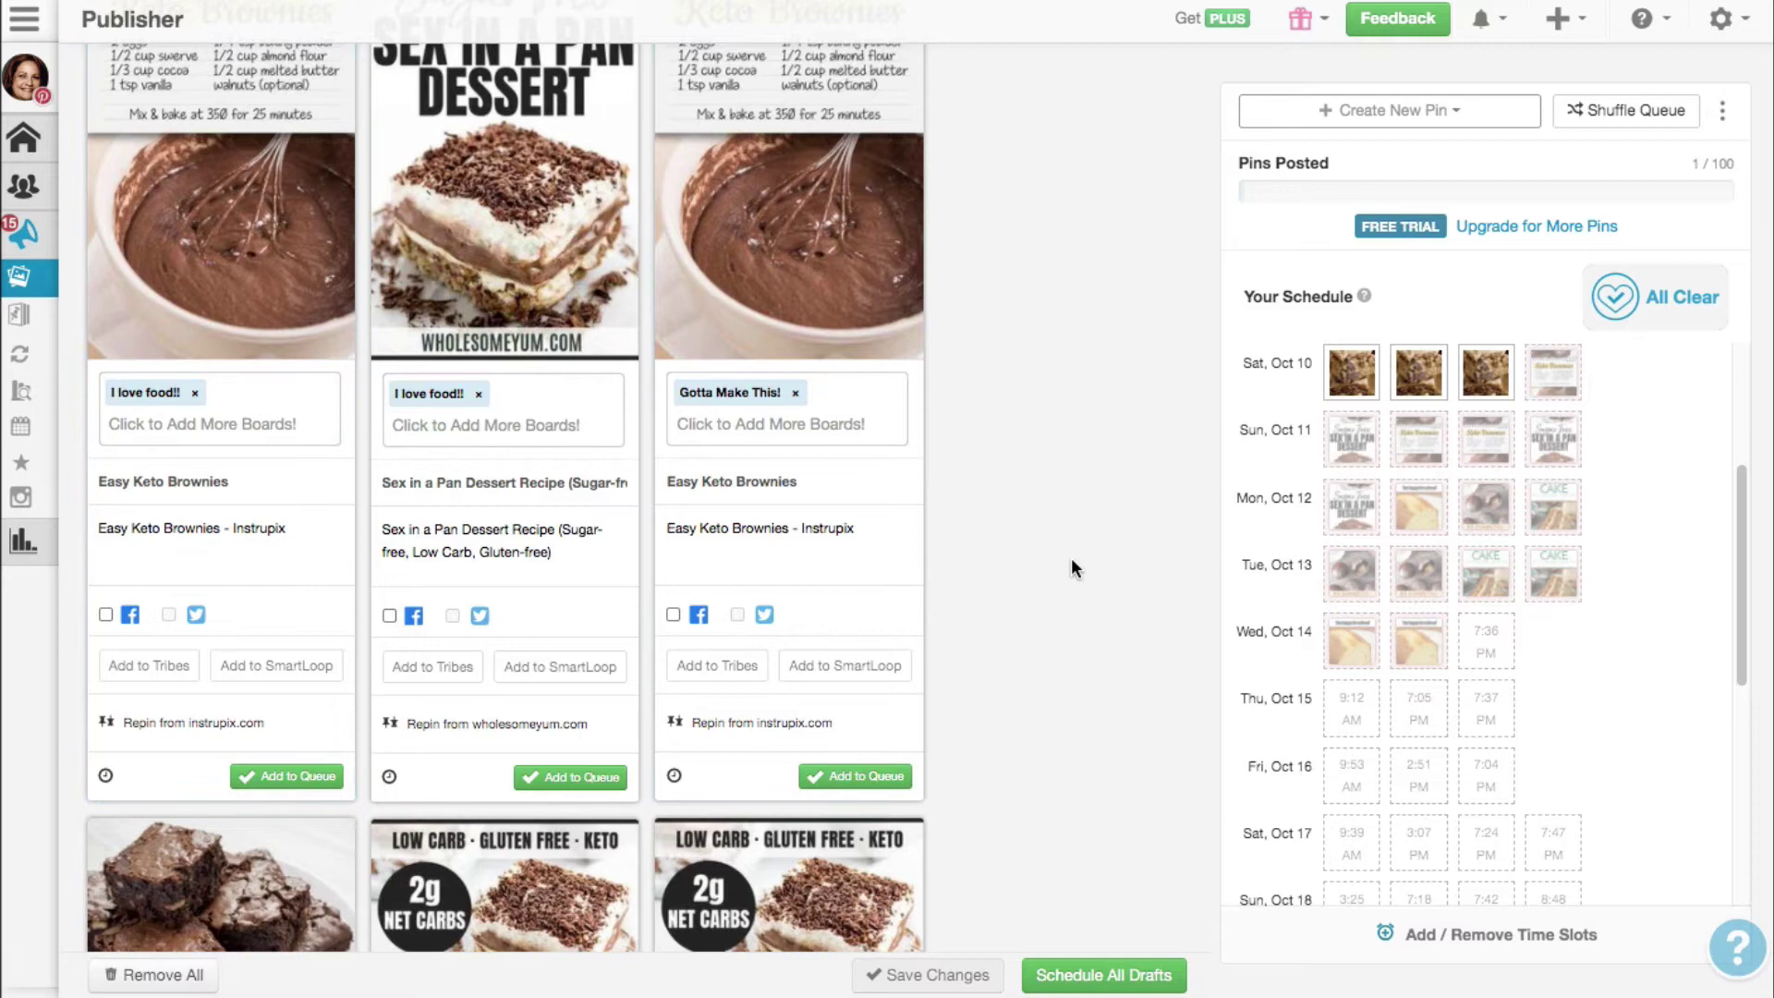
scroll(1072, 559, down, 6)
scroll(1071, 560, down, 10)
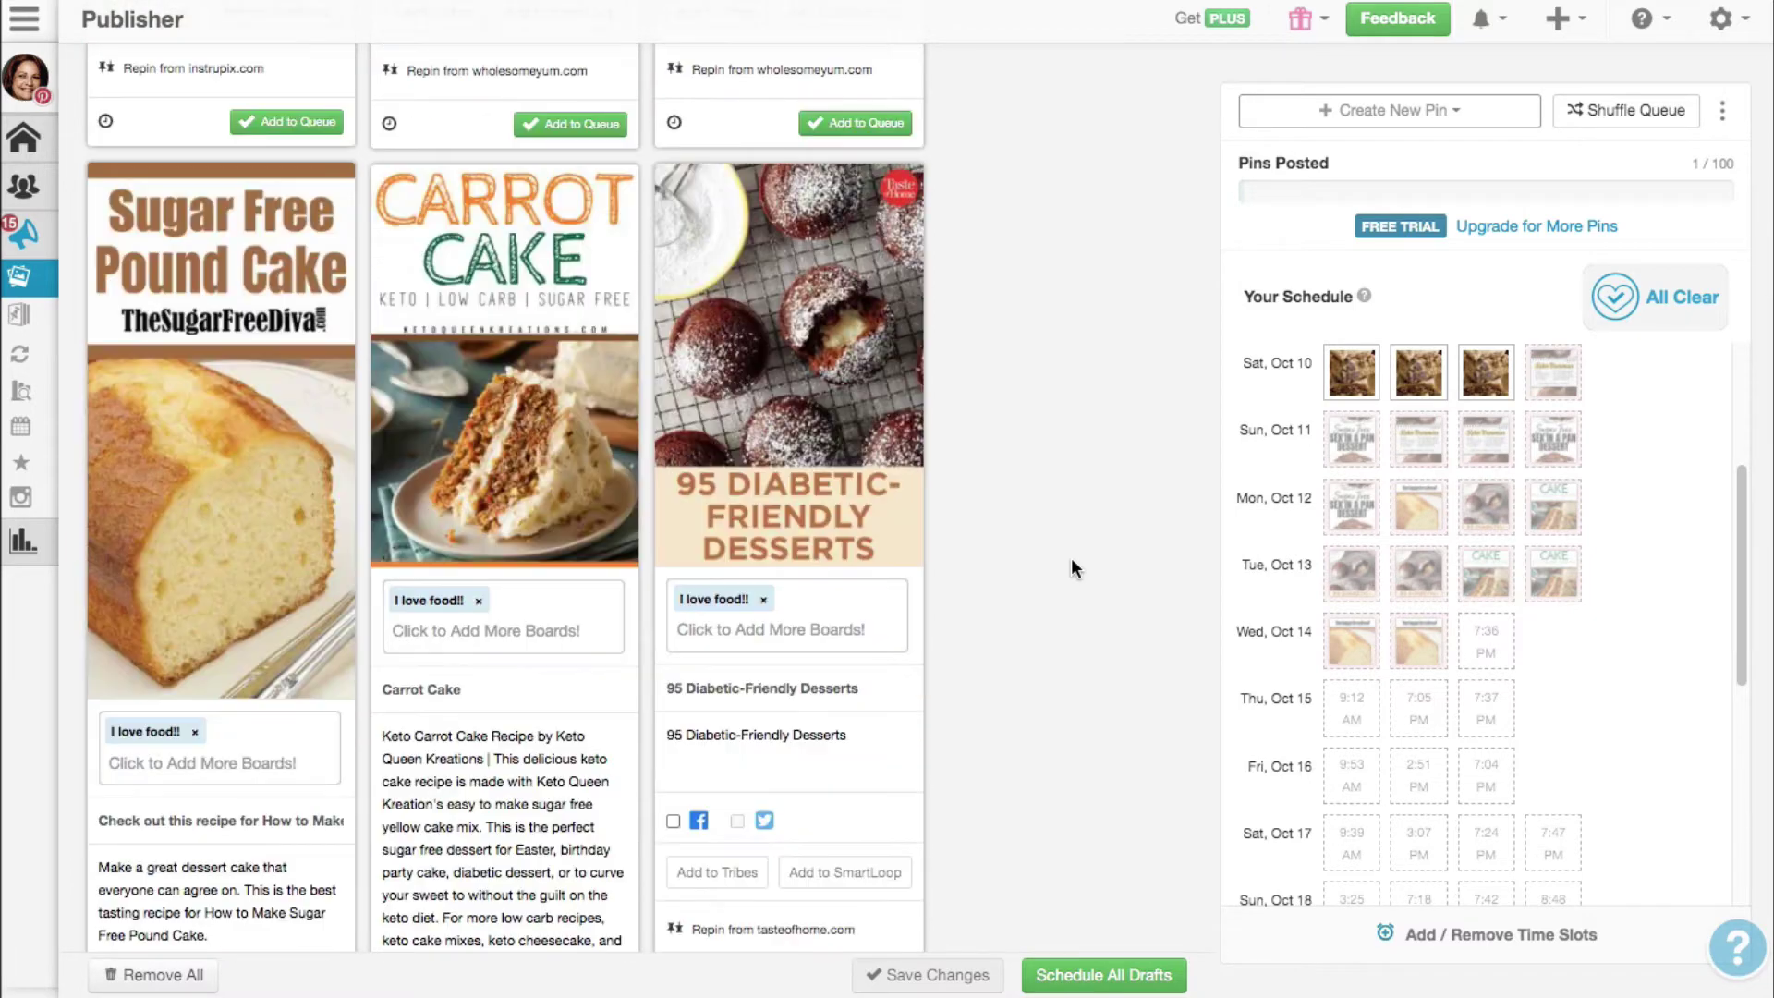
click(1072, 978)
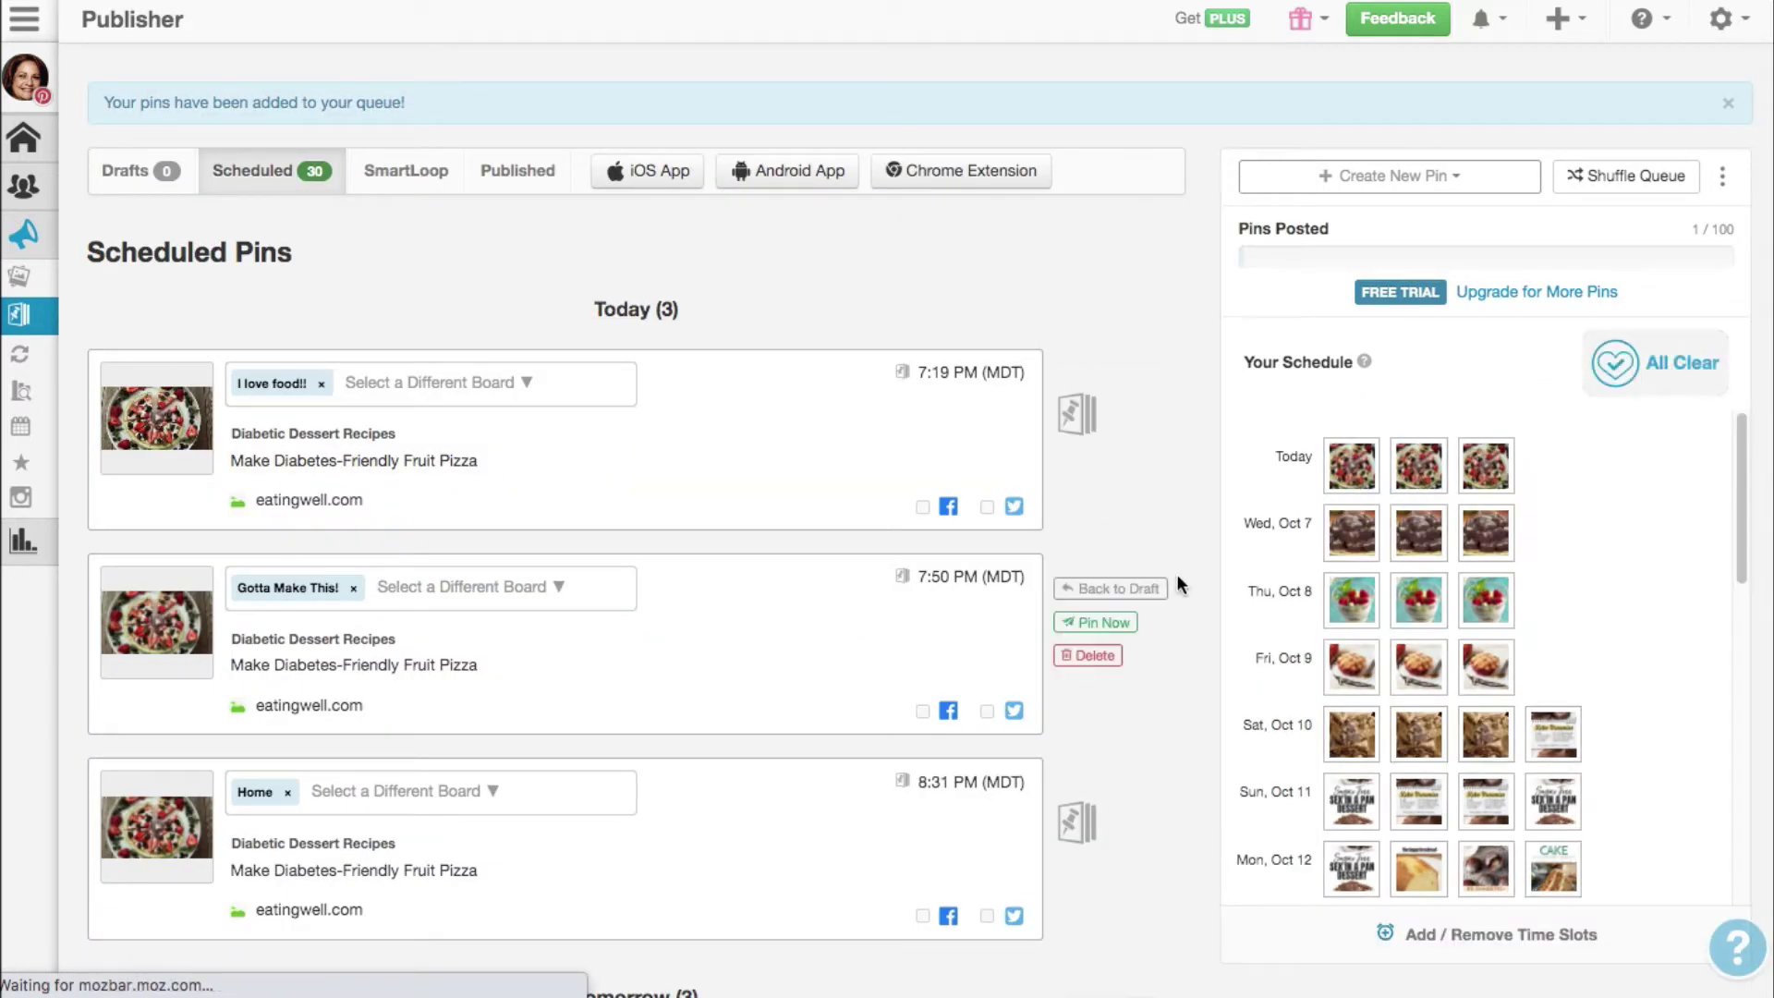
scroll(1195, 564, down, 8)
scroll(1195, 568, down, 20)
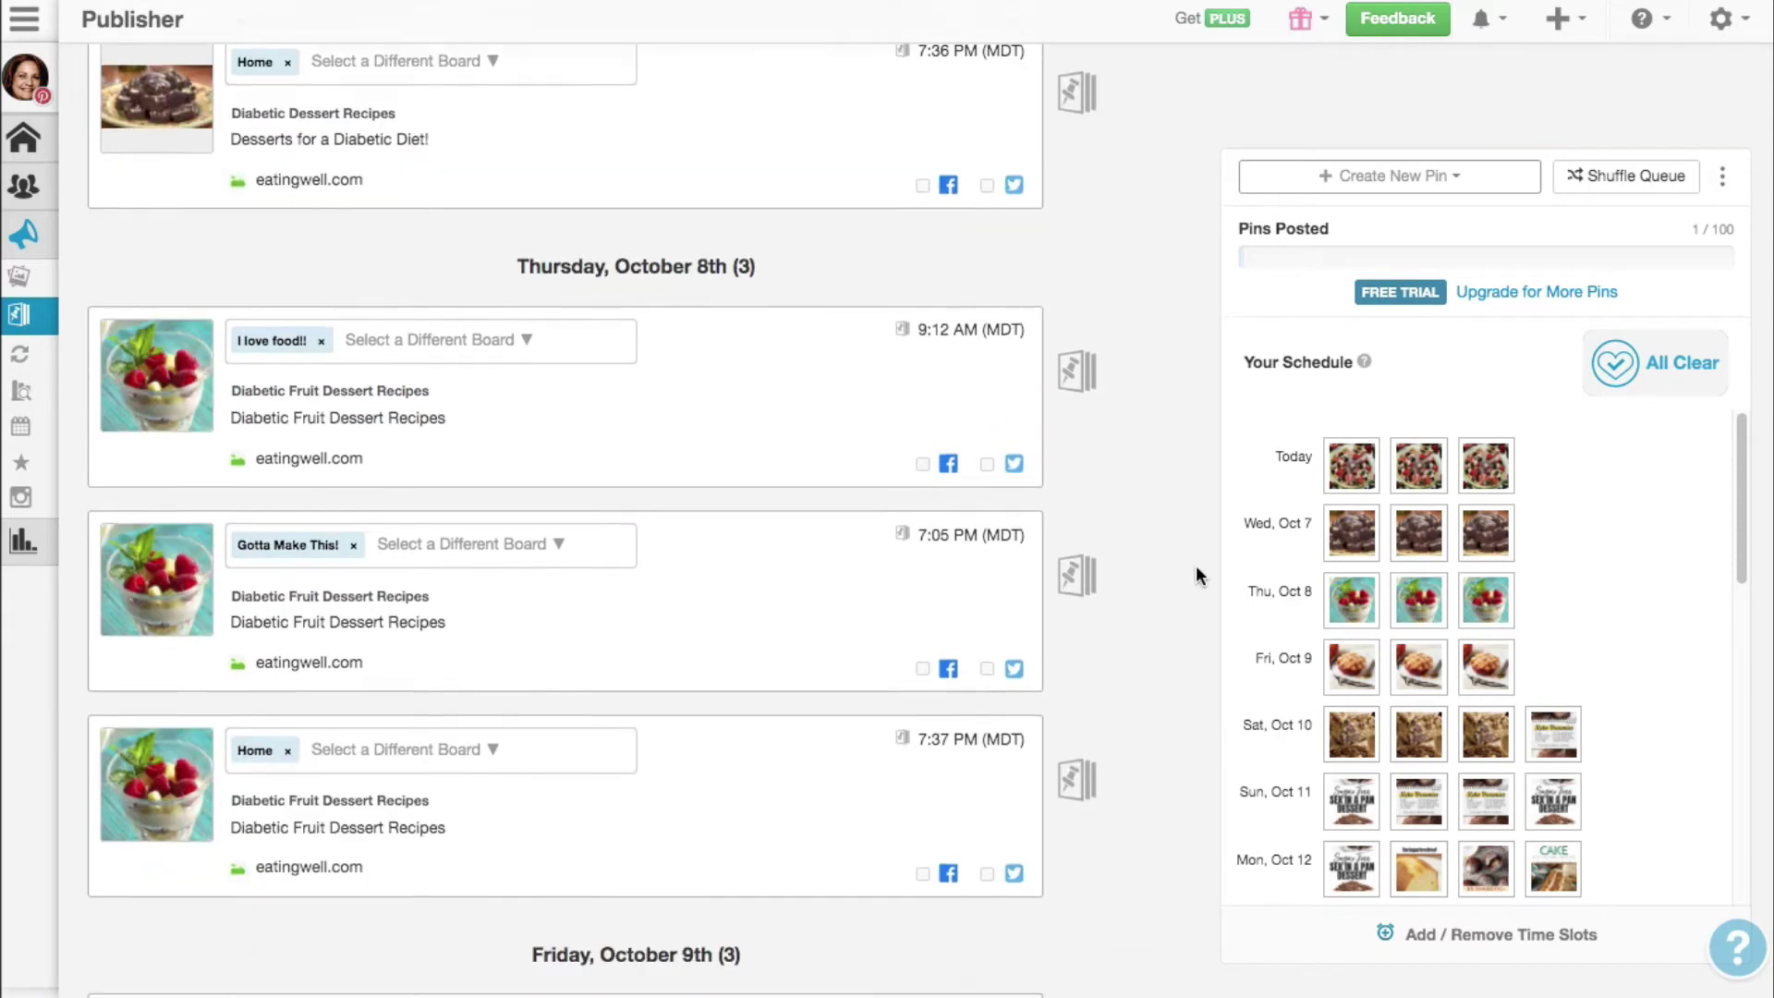
scroll(1195, 568, down, 8)
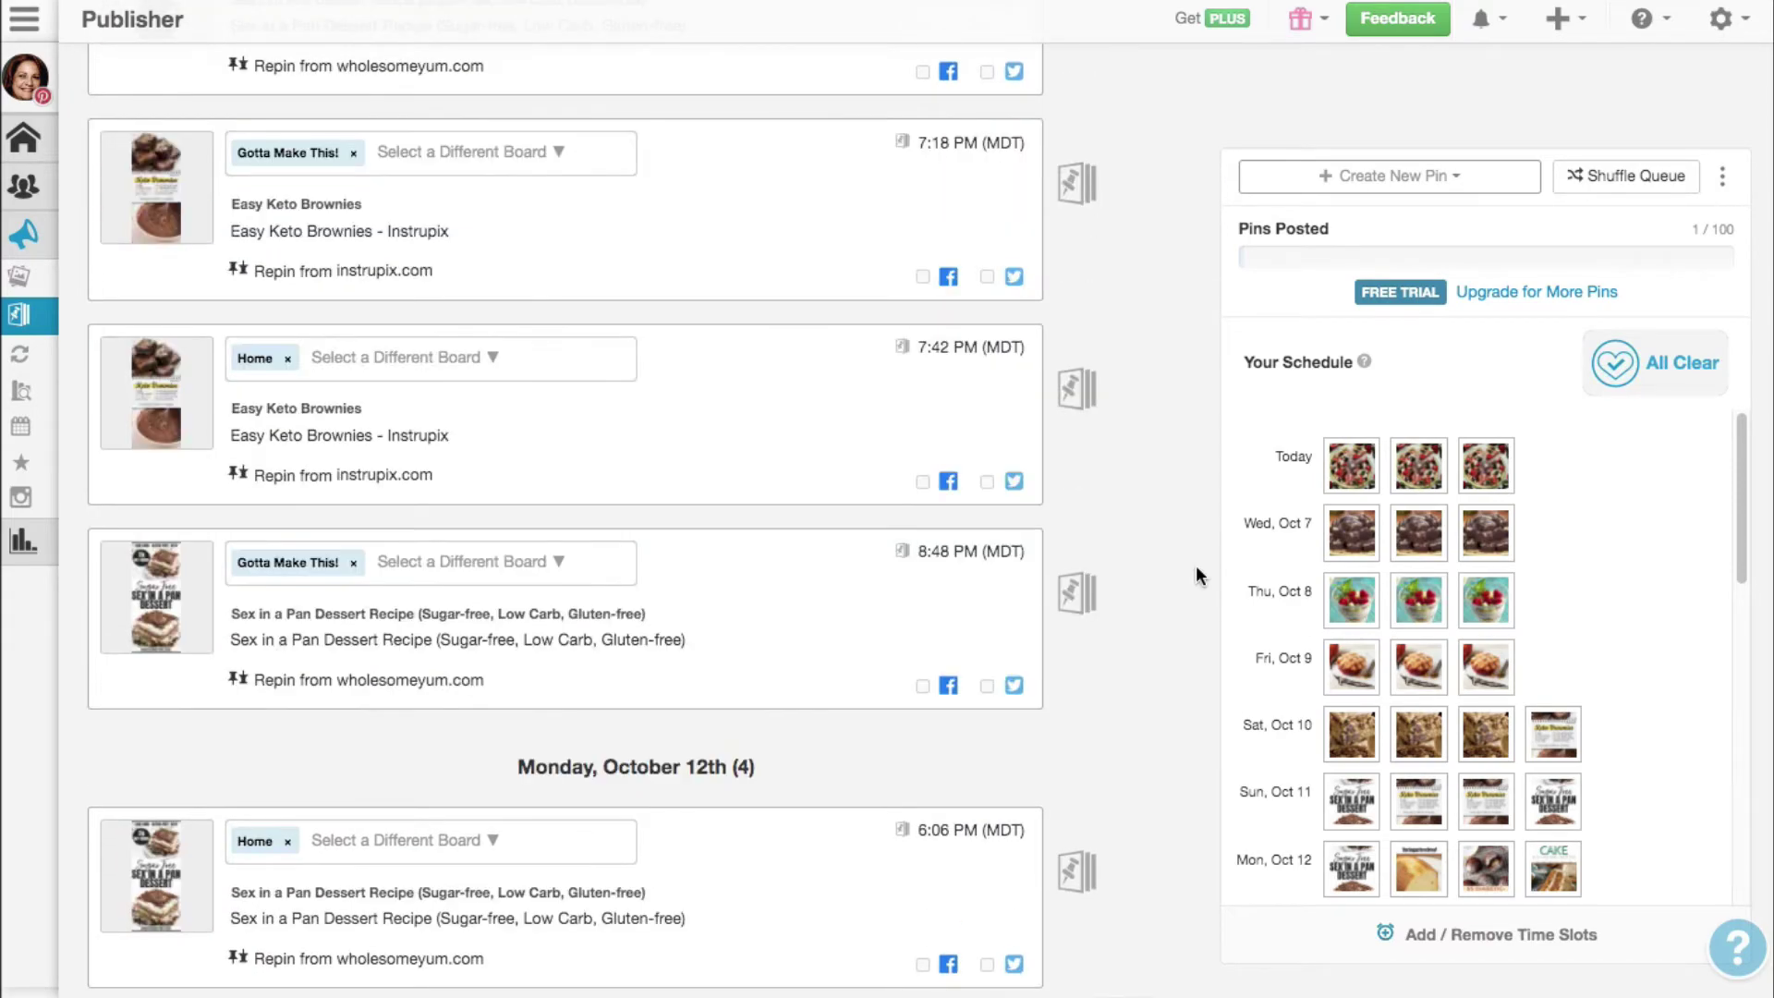
scroll(1196, 568, up, 15)
scroll(1195, 566, up, 20)
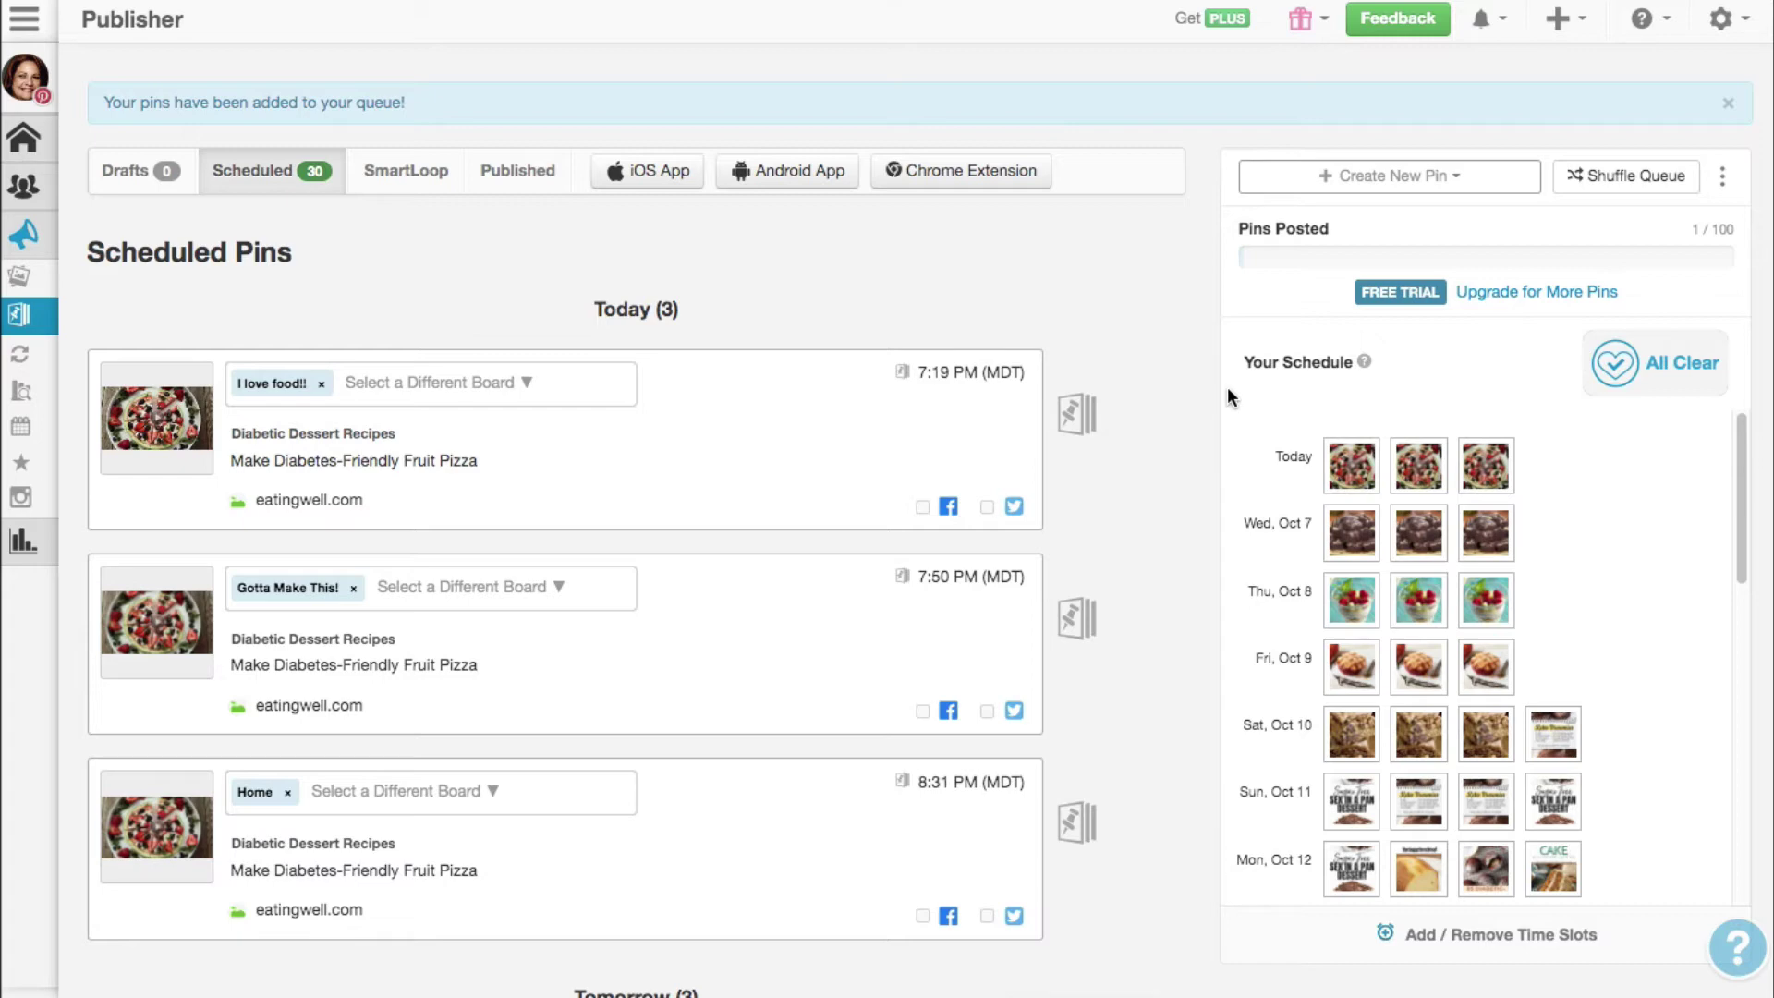
scroll(1632, 528, down, 6)
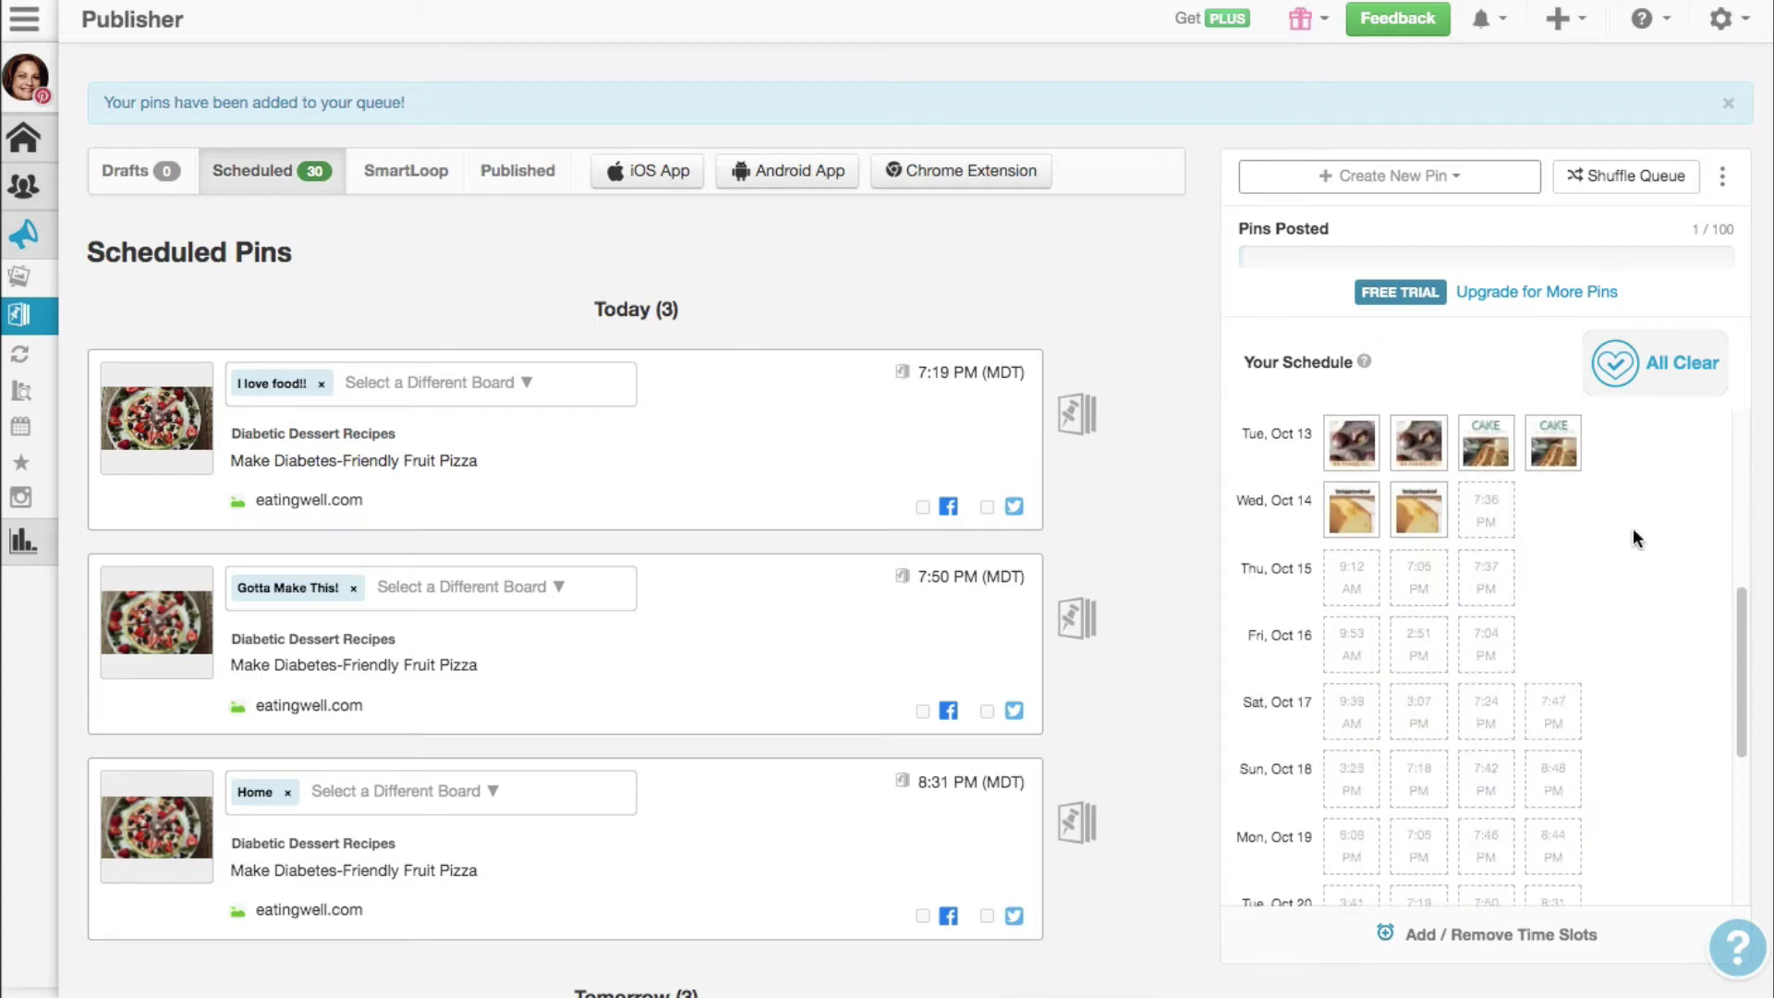
scroll(1632, 528, down, 1)
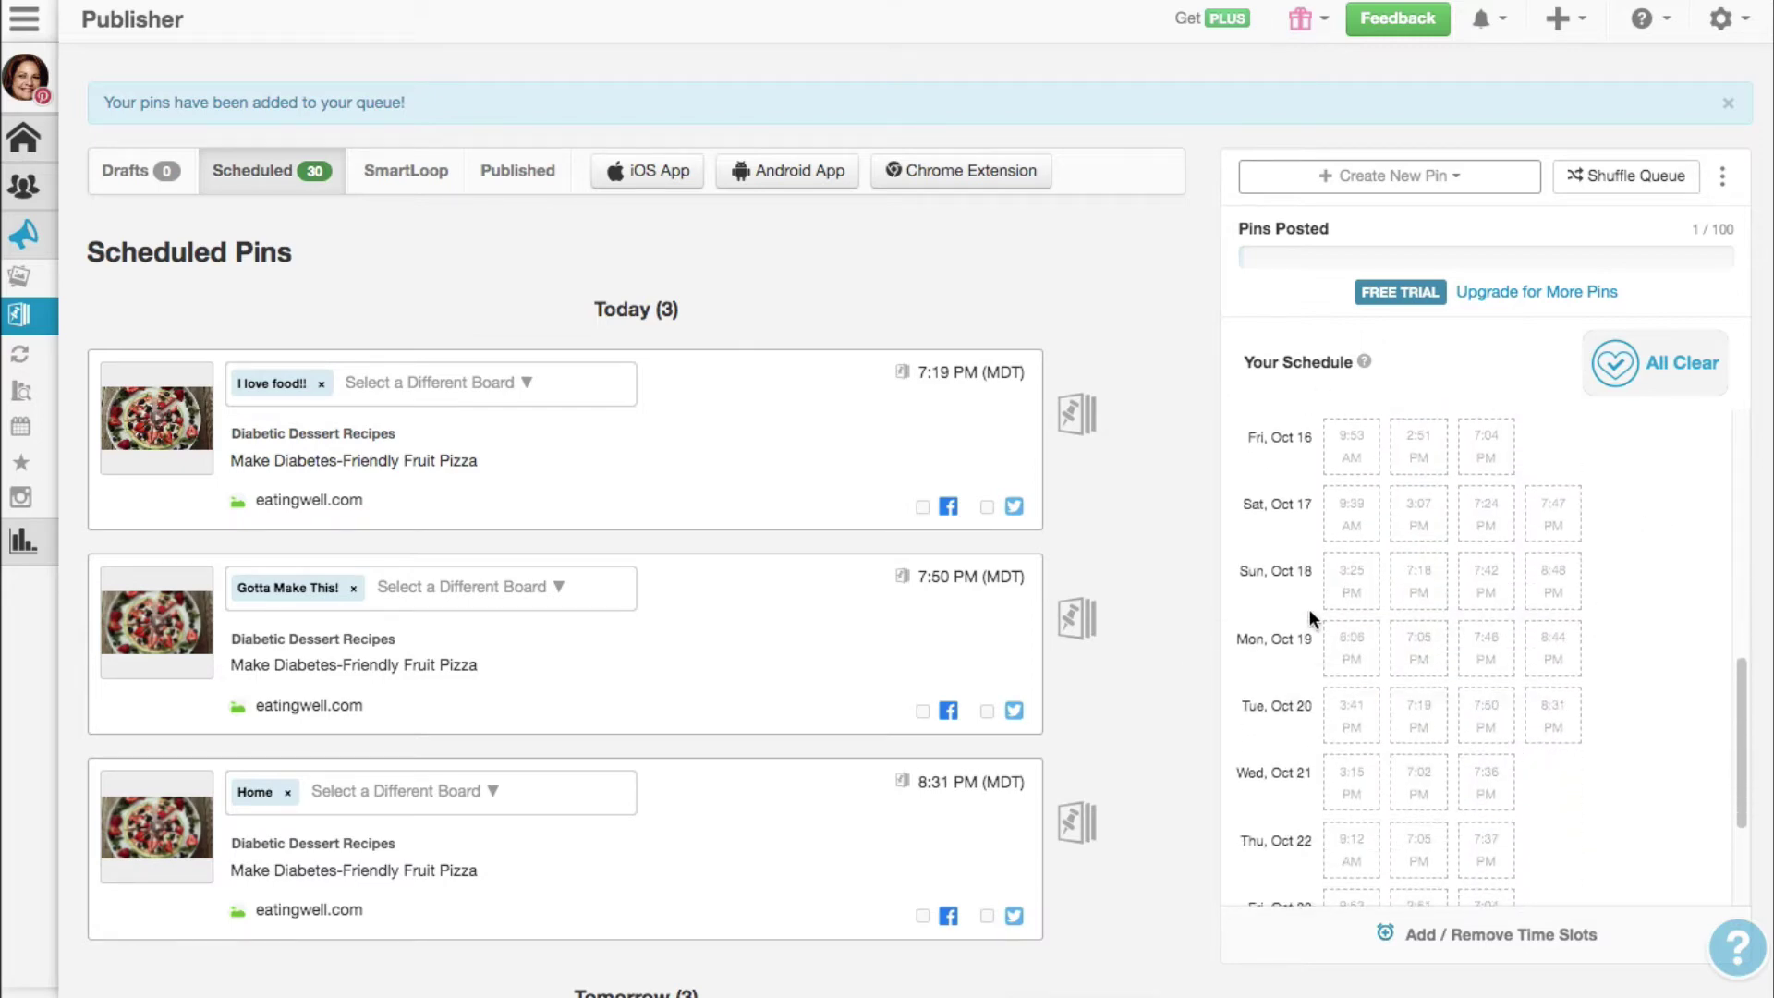
scroll(1609, 609, up, 5)
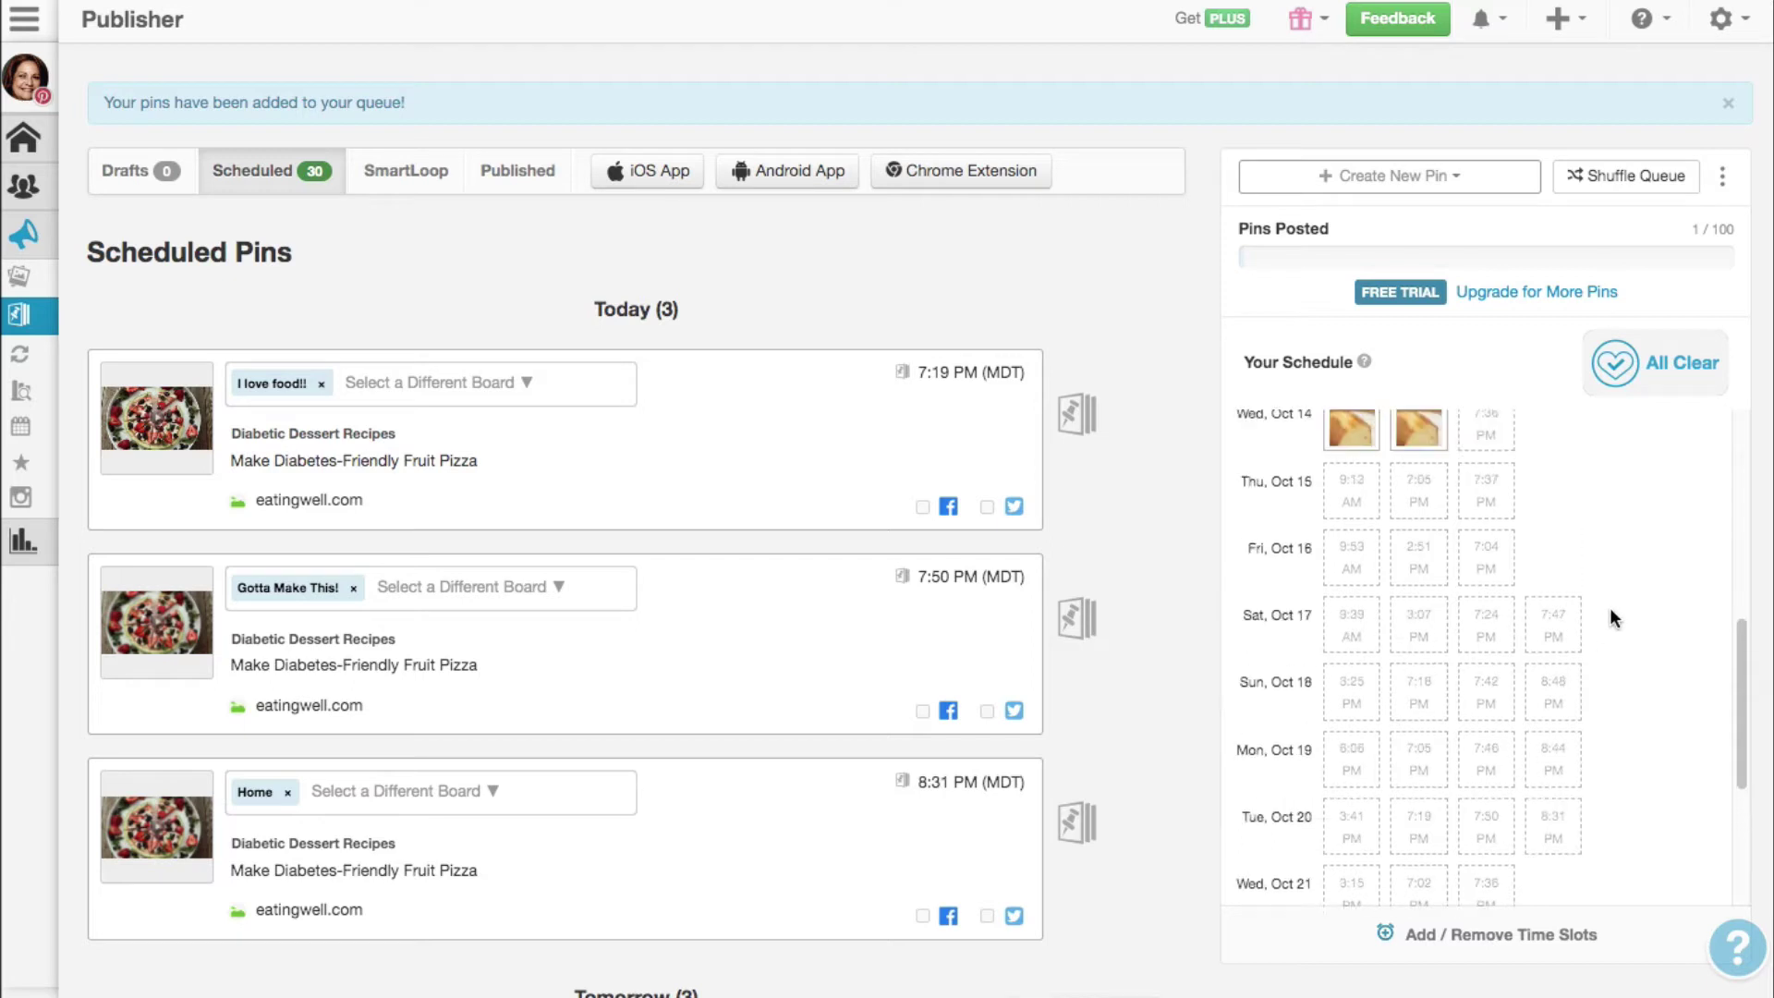
scroll(1609, 610, up, 3)
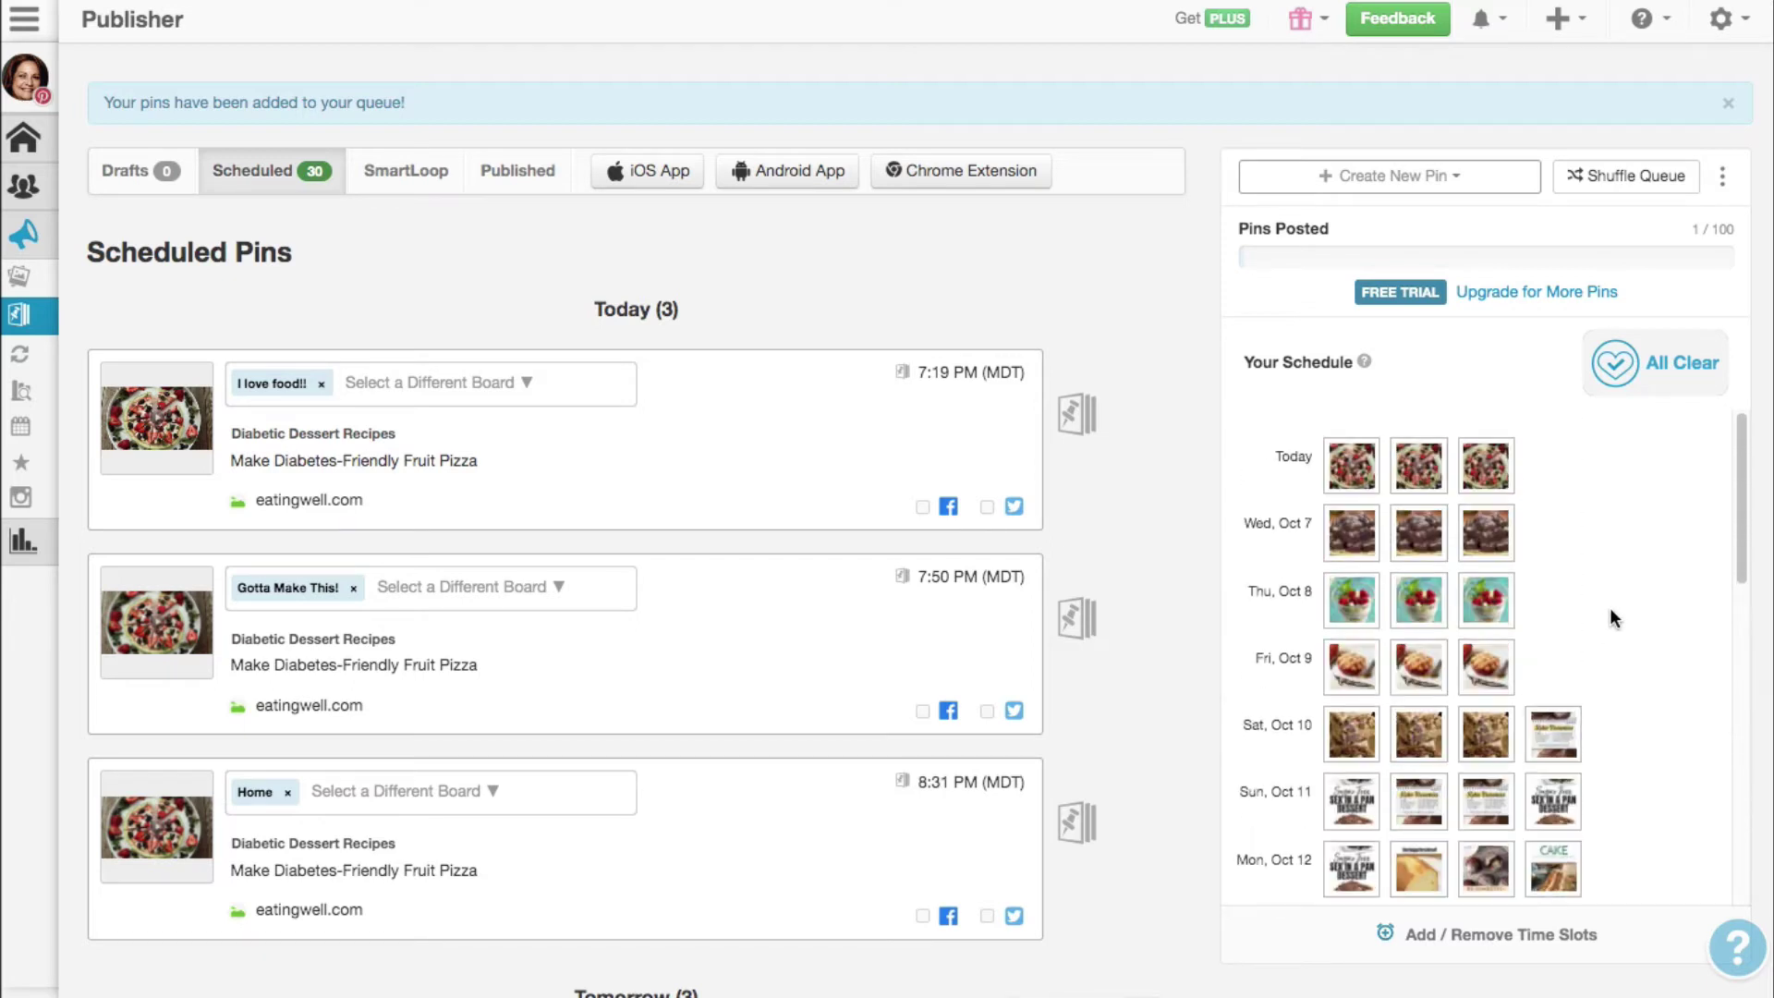
scroll(1609, 617, down, 7)
scroll(1609, 617, up, 7)
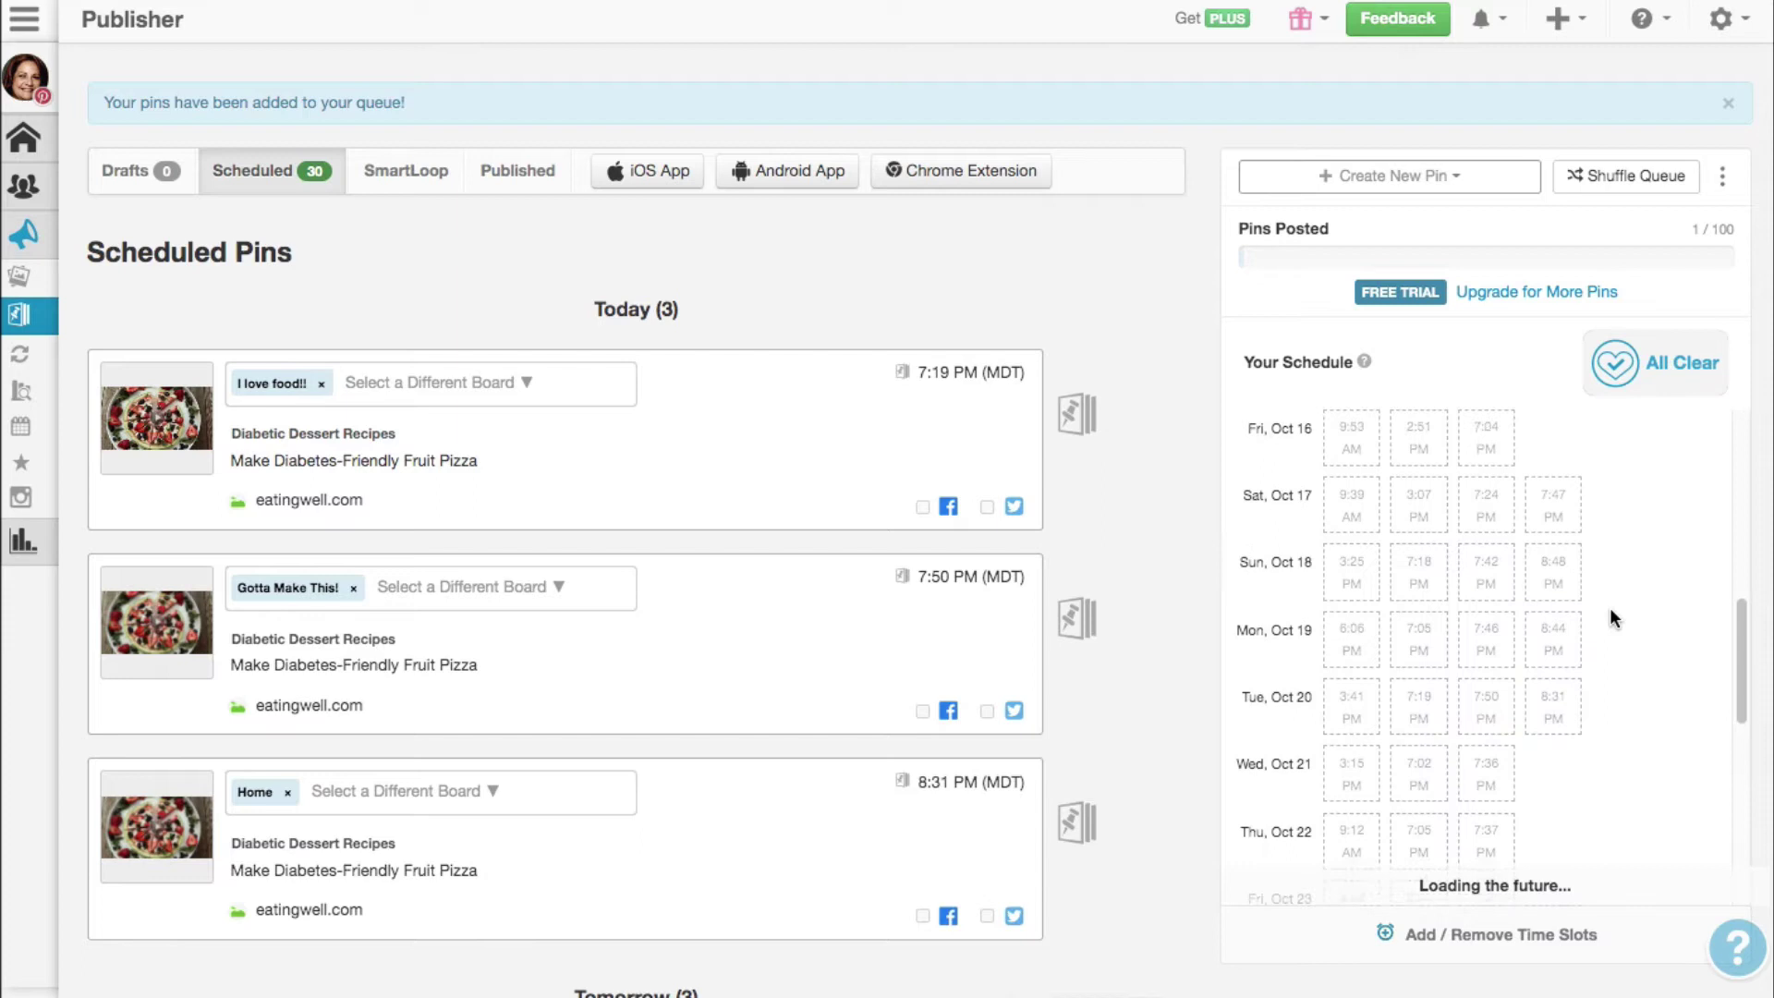
scroll(1609, 613, up, 2)
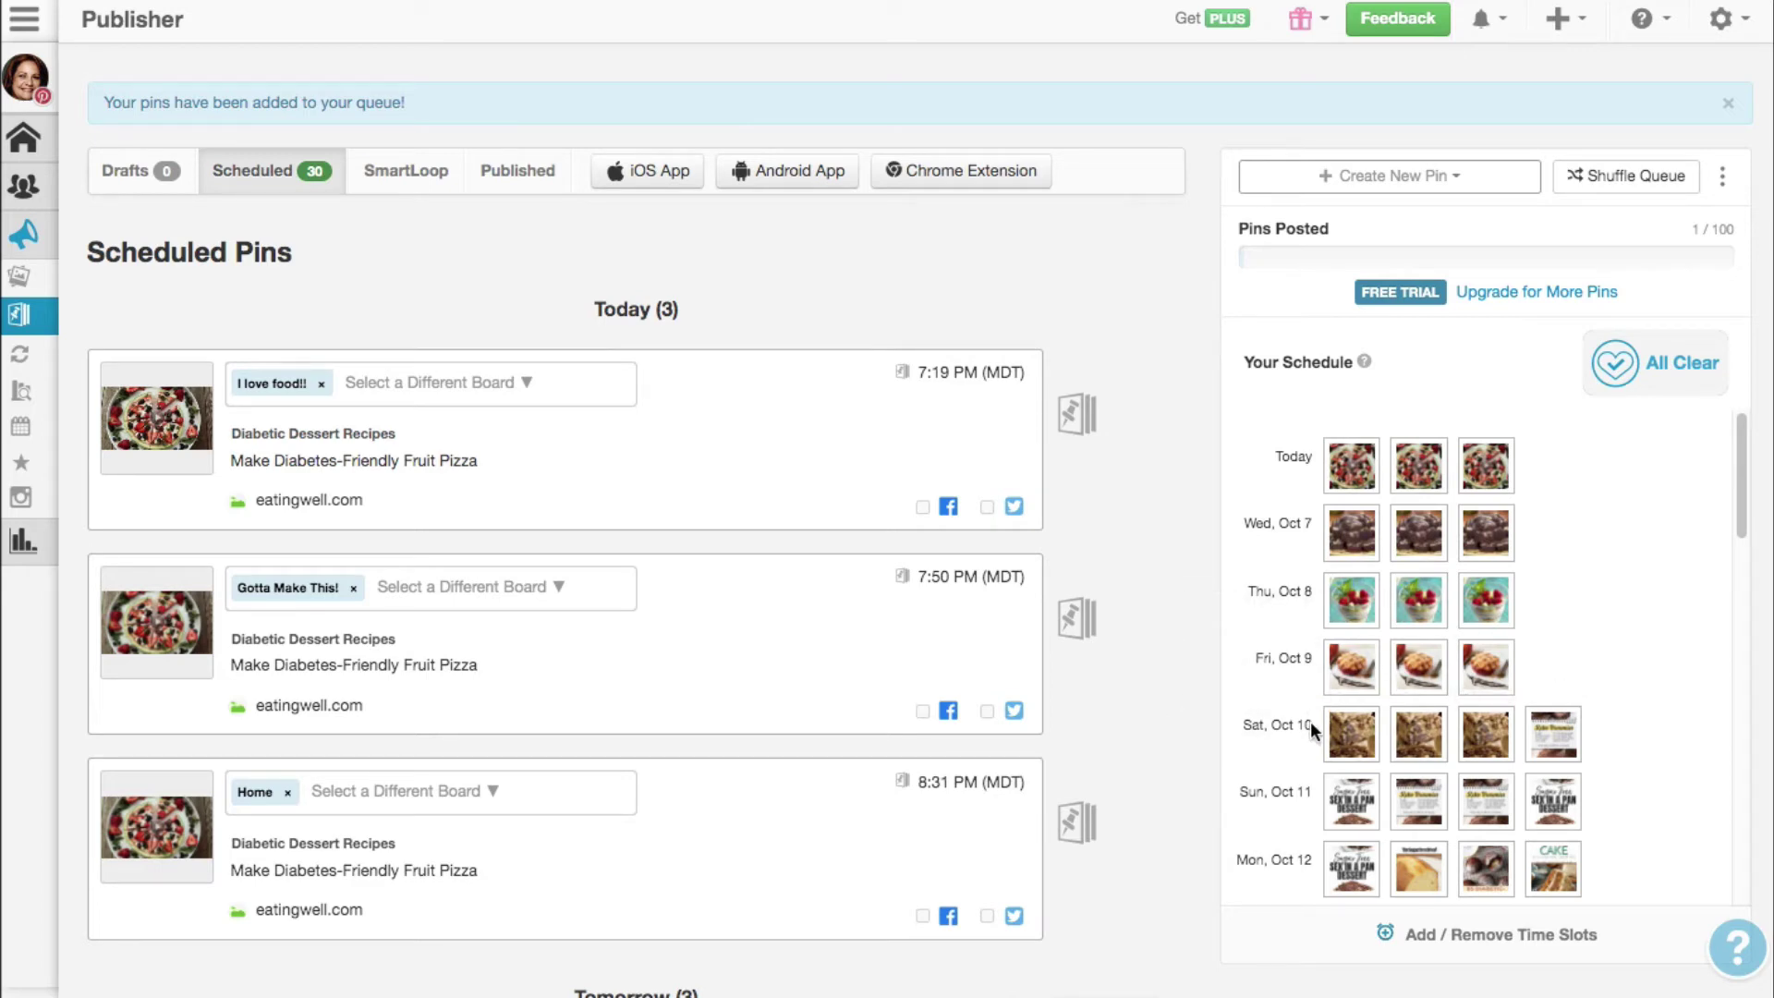
- Shuffle the pin queue, then move a Tue, Oct 13 pin into a Wed, Oct 14 slot
click(1614, 176)
click(1108, 357)
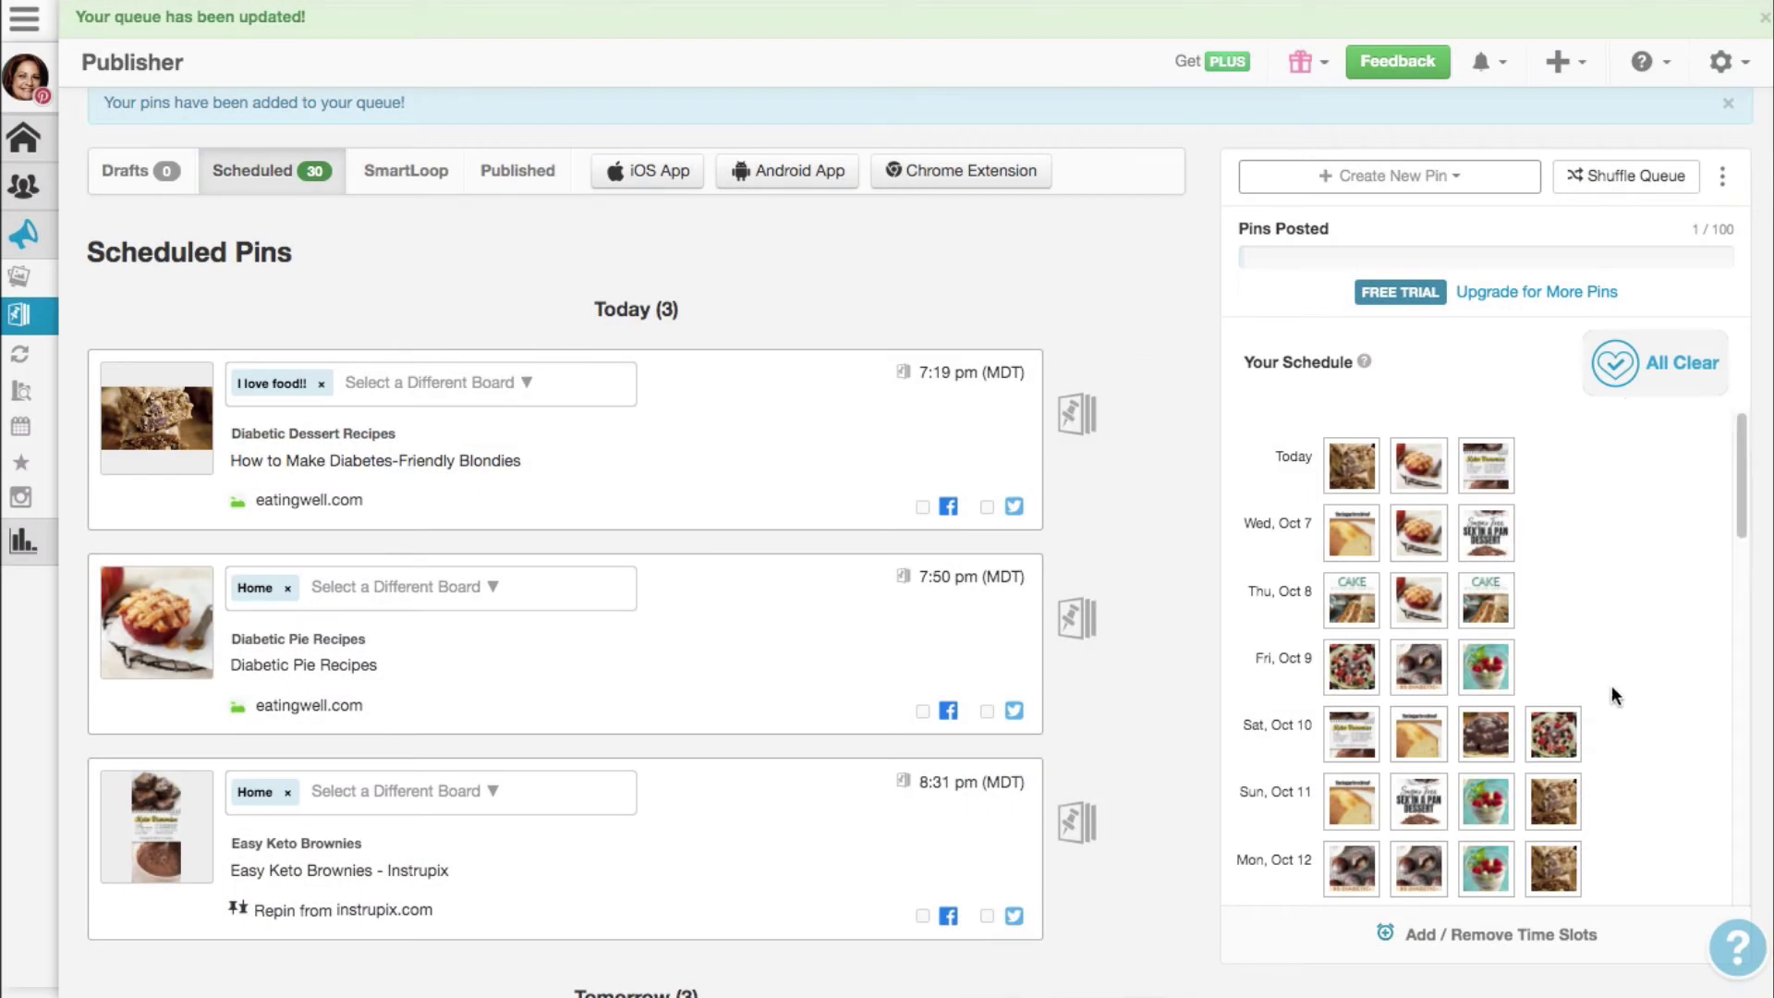
scroll(1633, 597, down, 1)
scroll(1633, 586, down, 3)
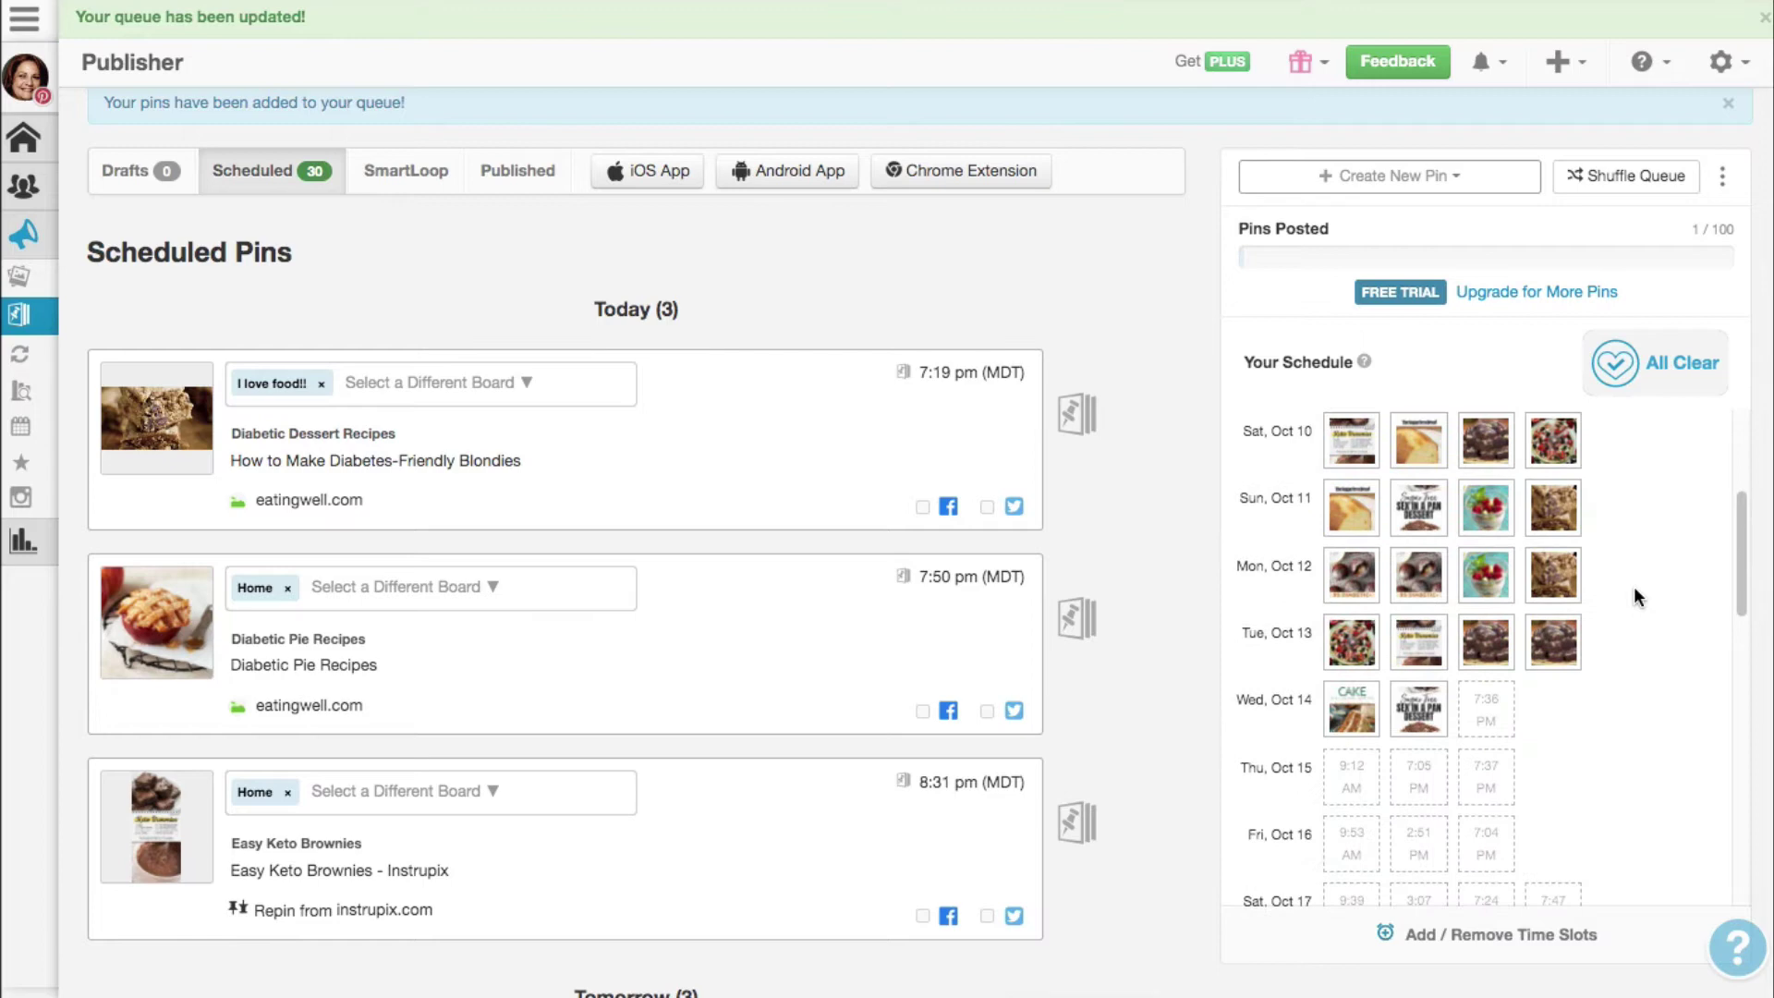
mouse_move(1532, 640)
drag(1532, 641, 1474, 685)
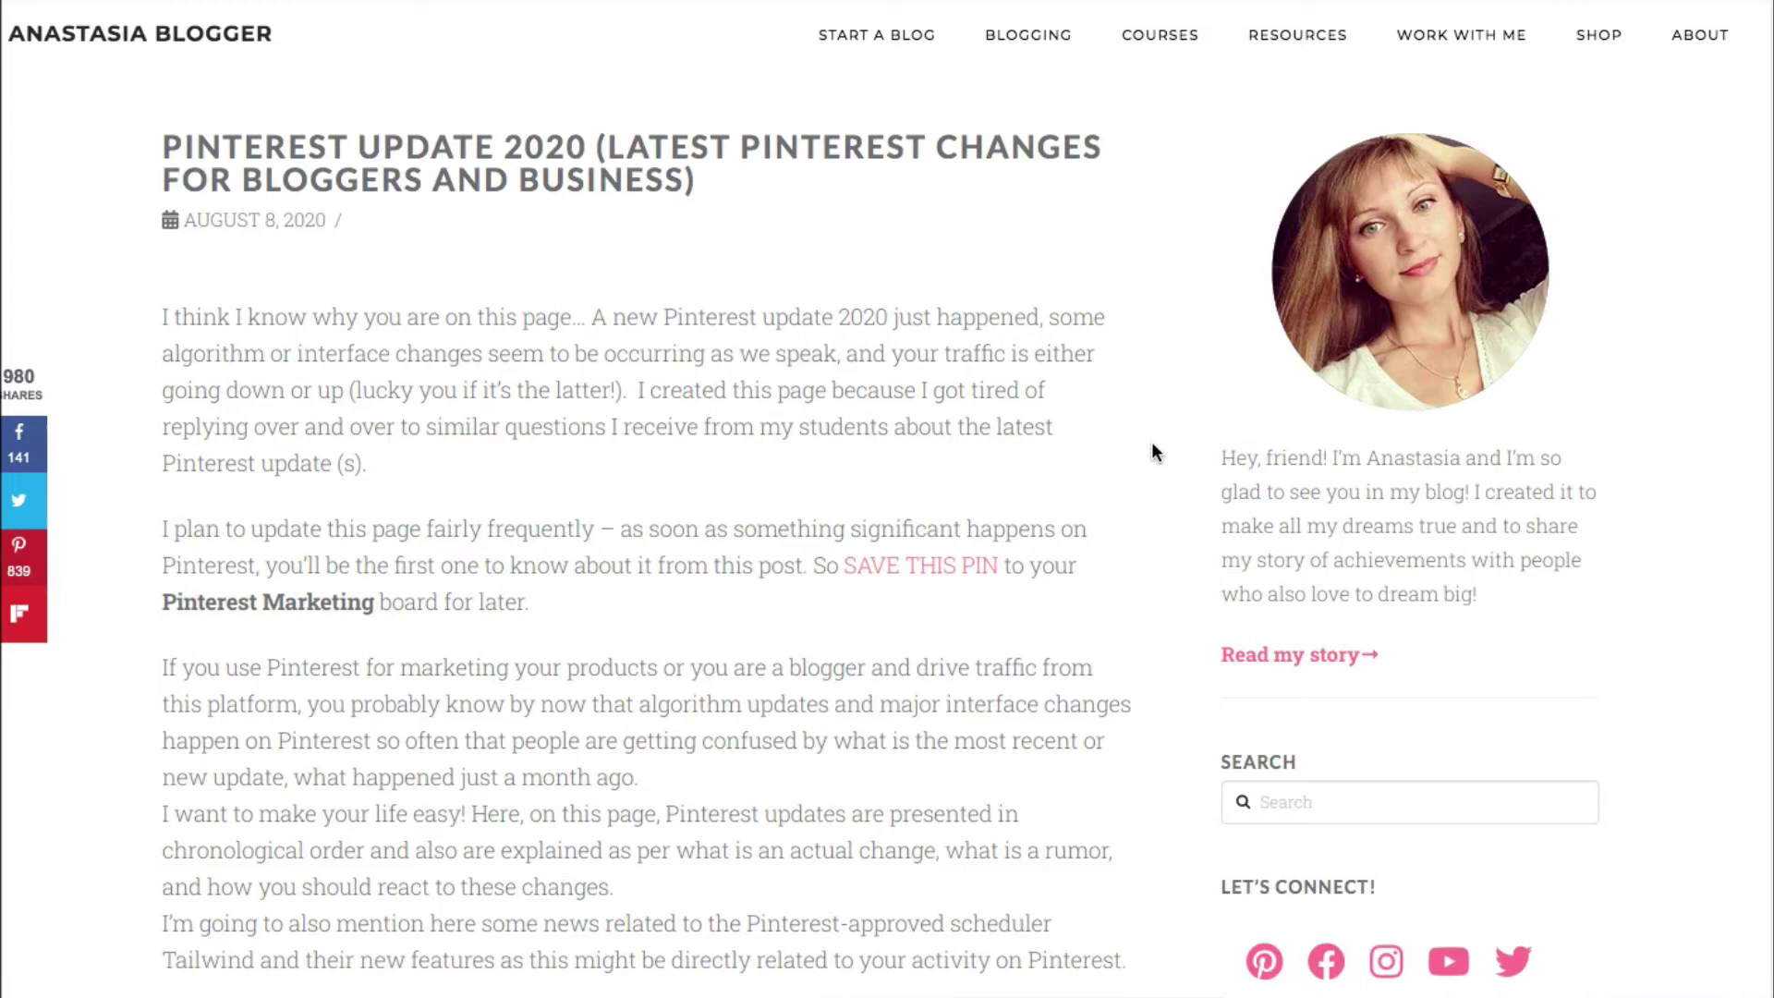
scroll(1151, 450, down, 2)
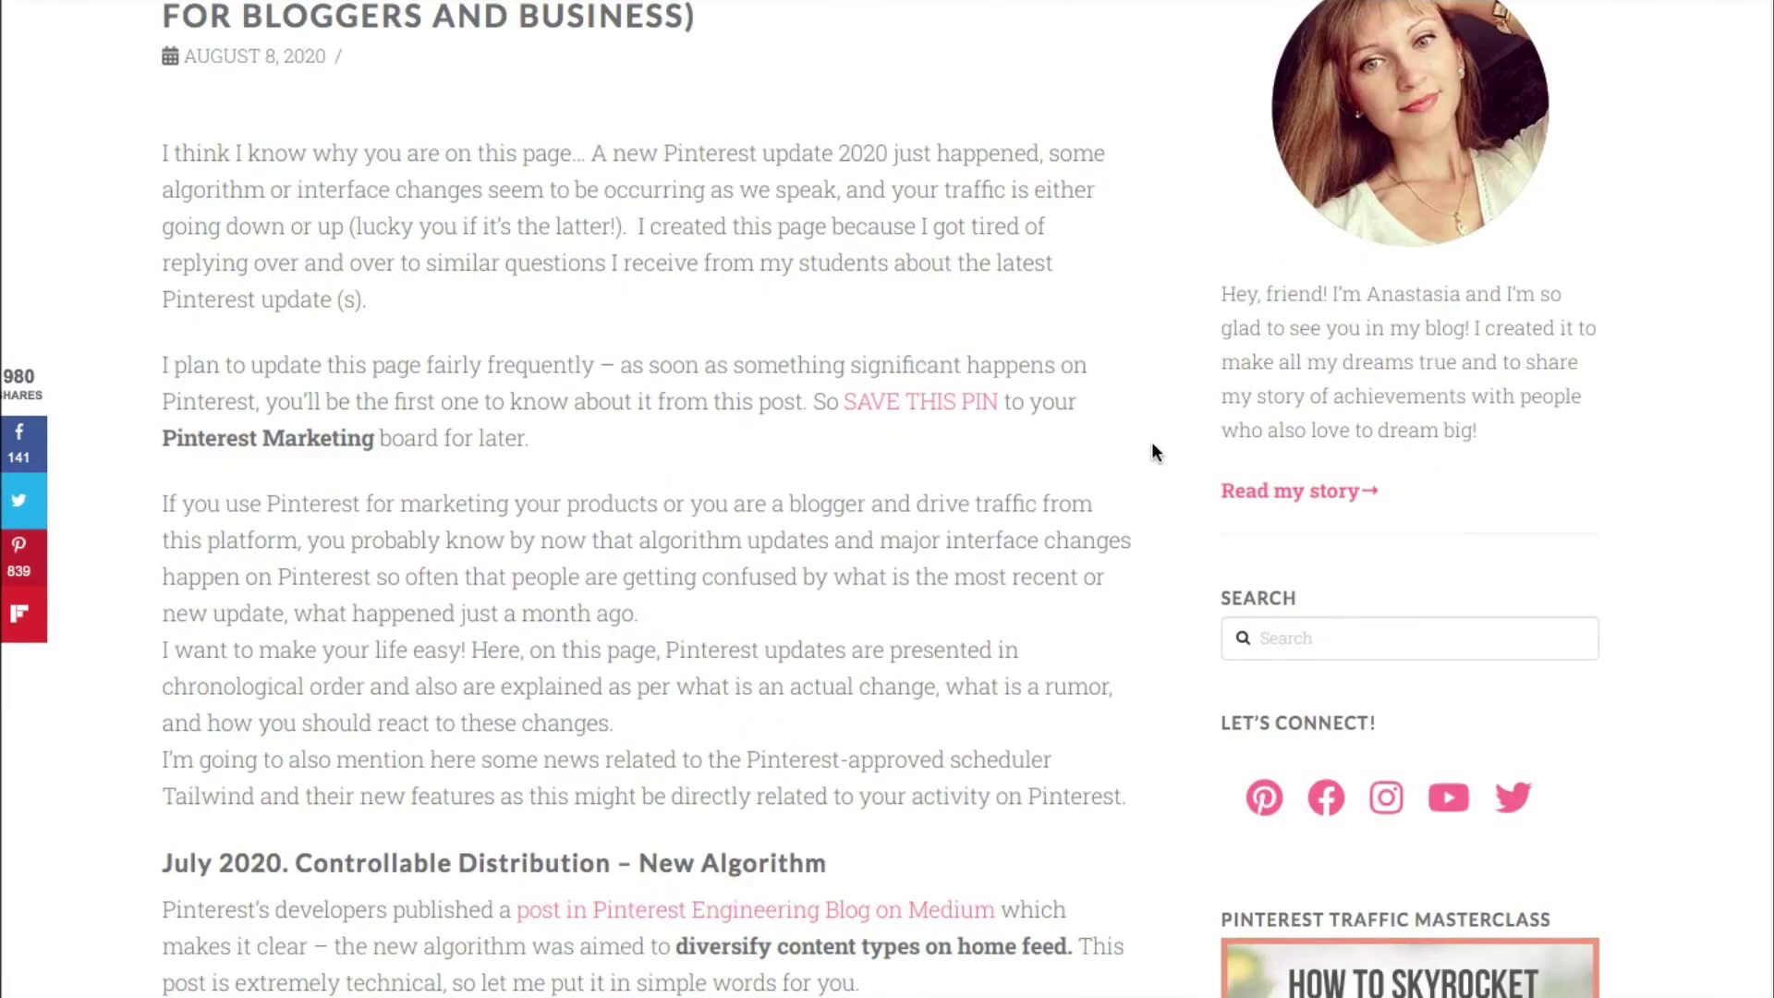
scroll(1151, 451, down, 3)
scroll(1151, 450, down, 1)
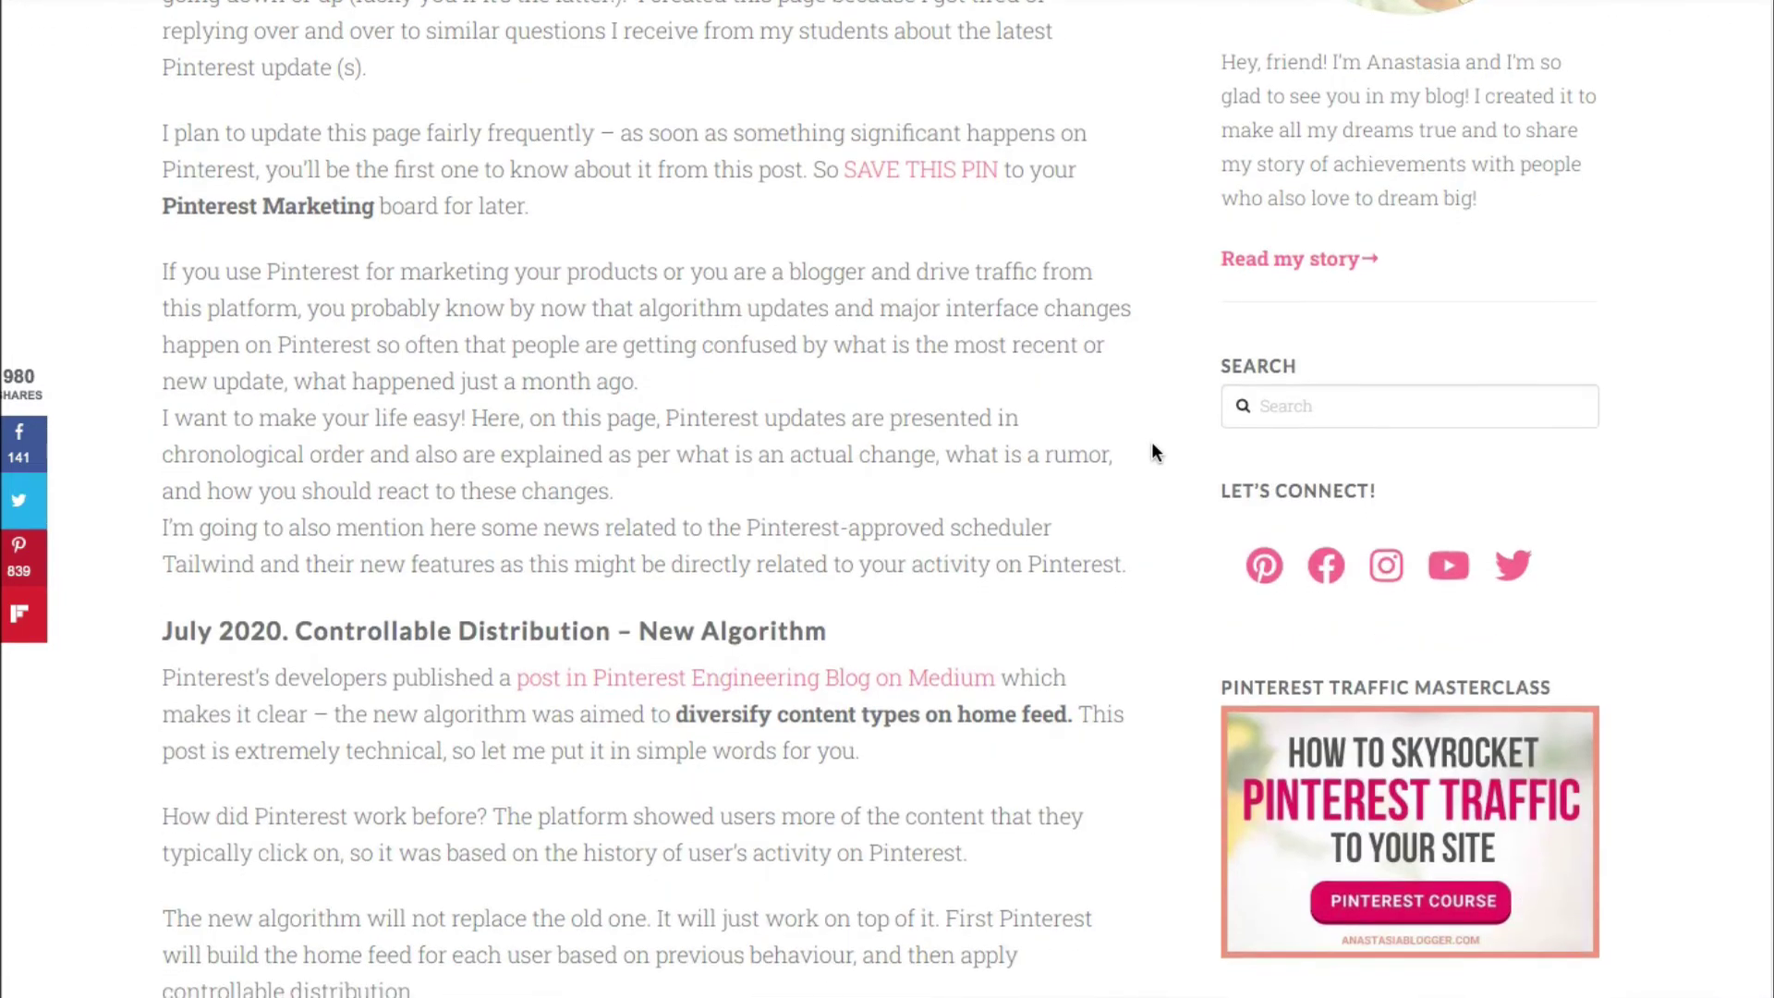
scroll(1151, 451, down, 1)
scroll(1151, 451, down, 1)
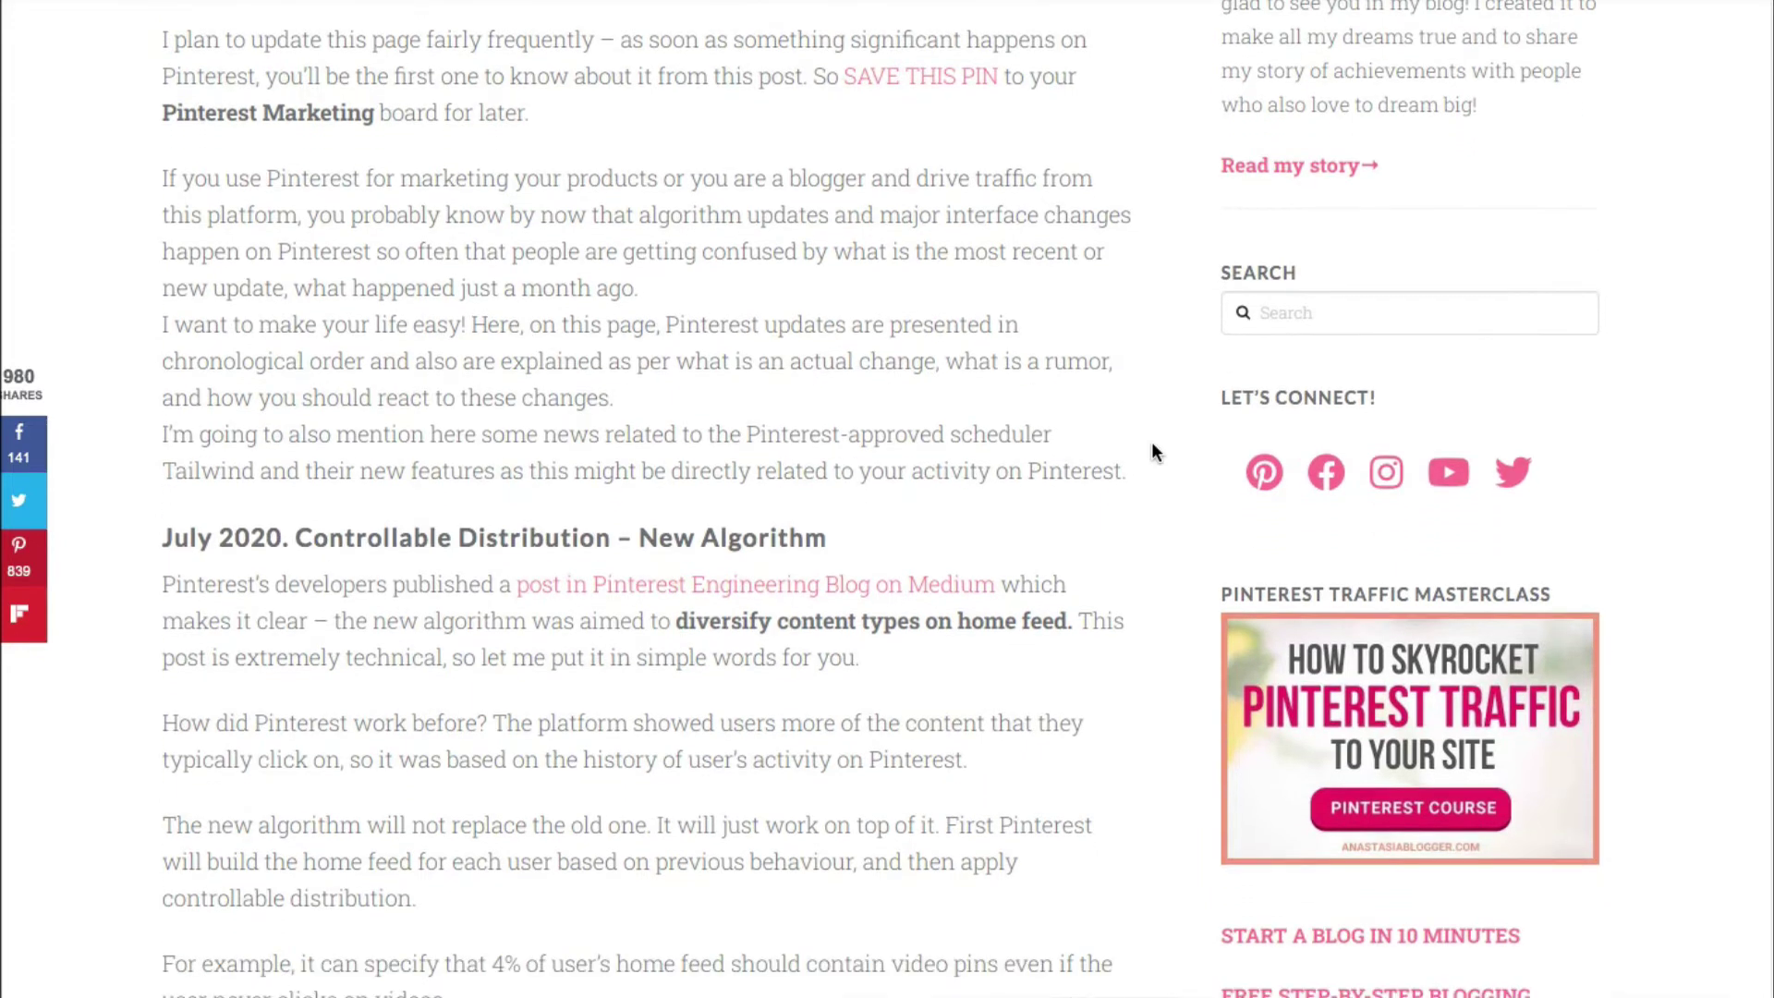
scroll(1152, 451, down, 3)
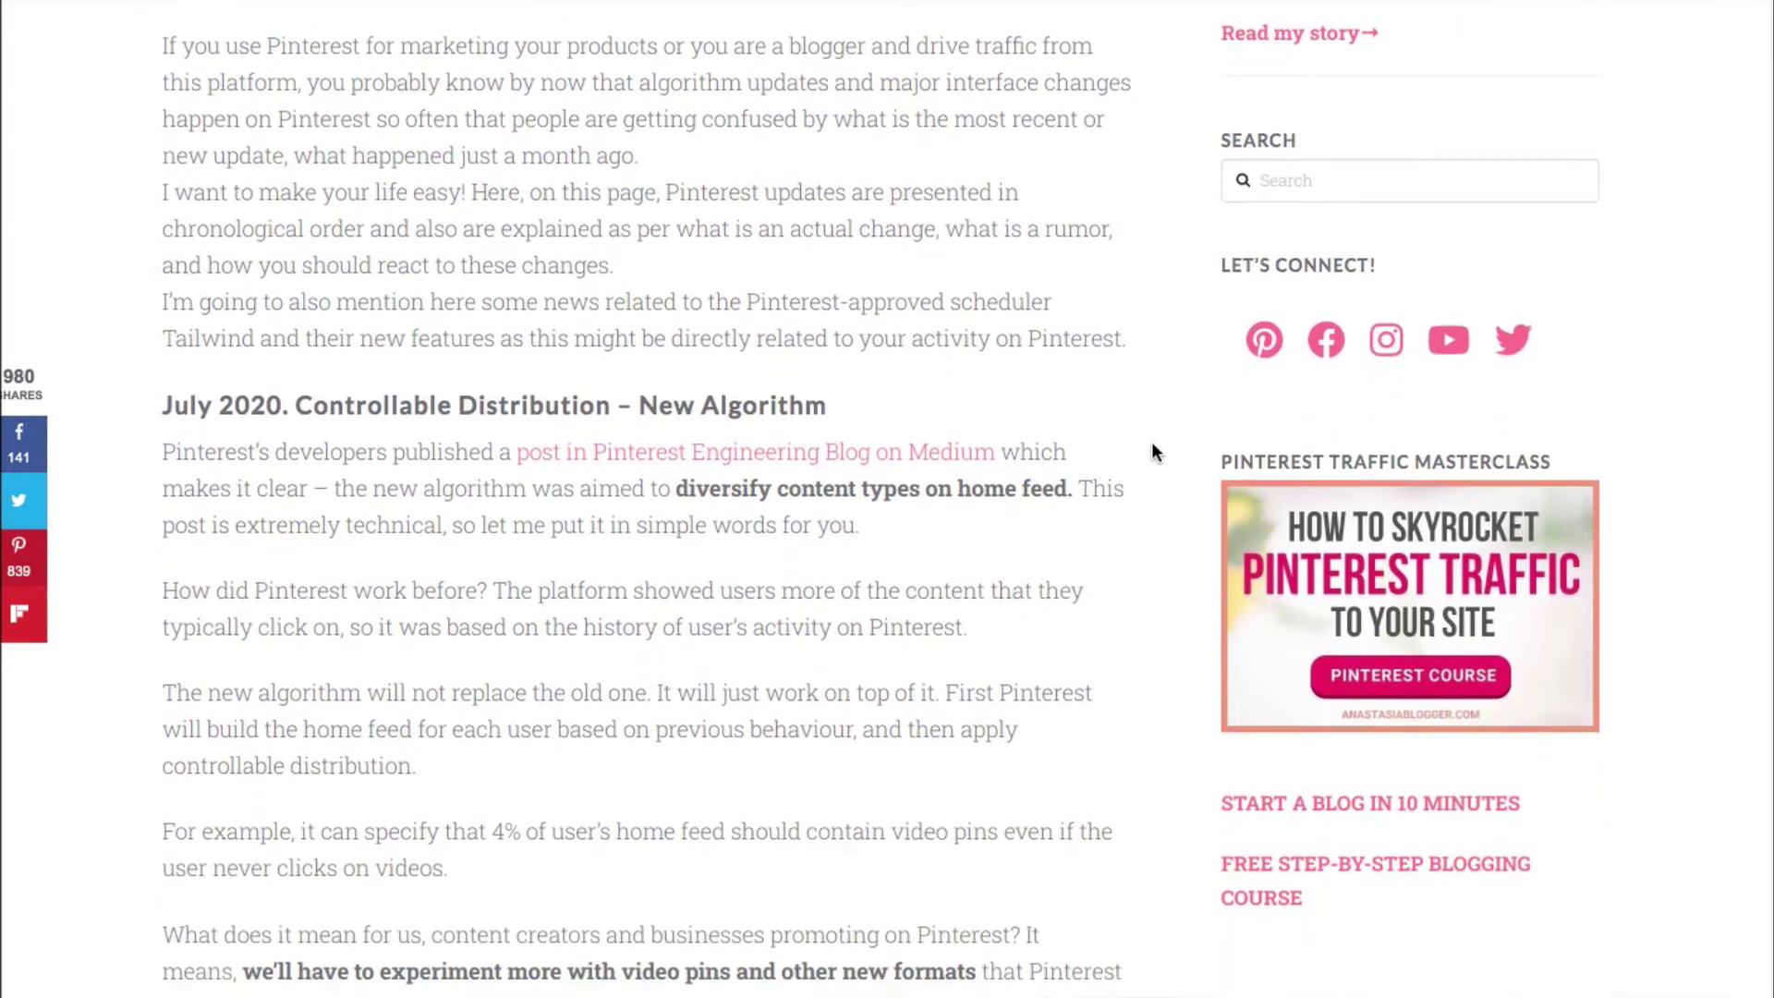
scroll(1152, 445, down, 5)
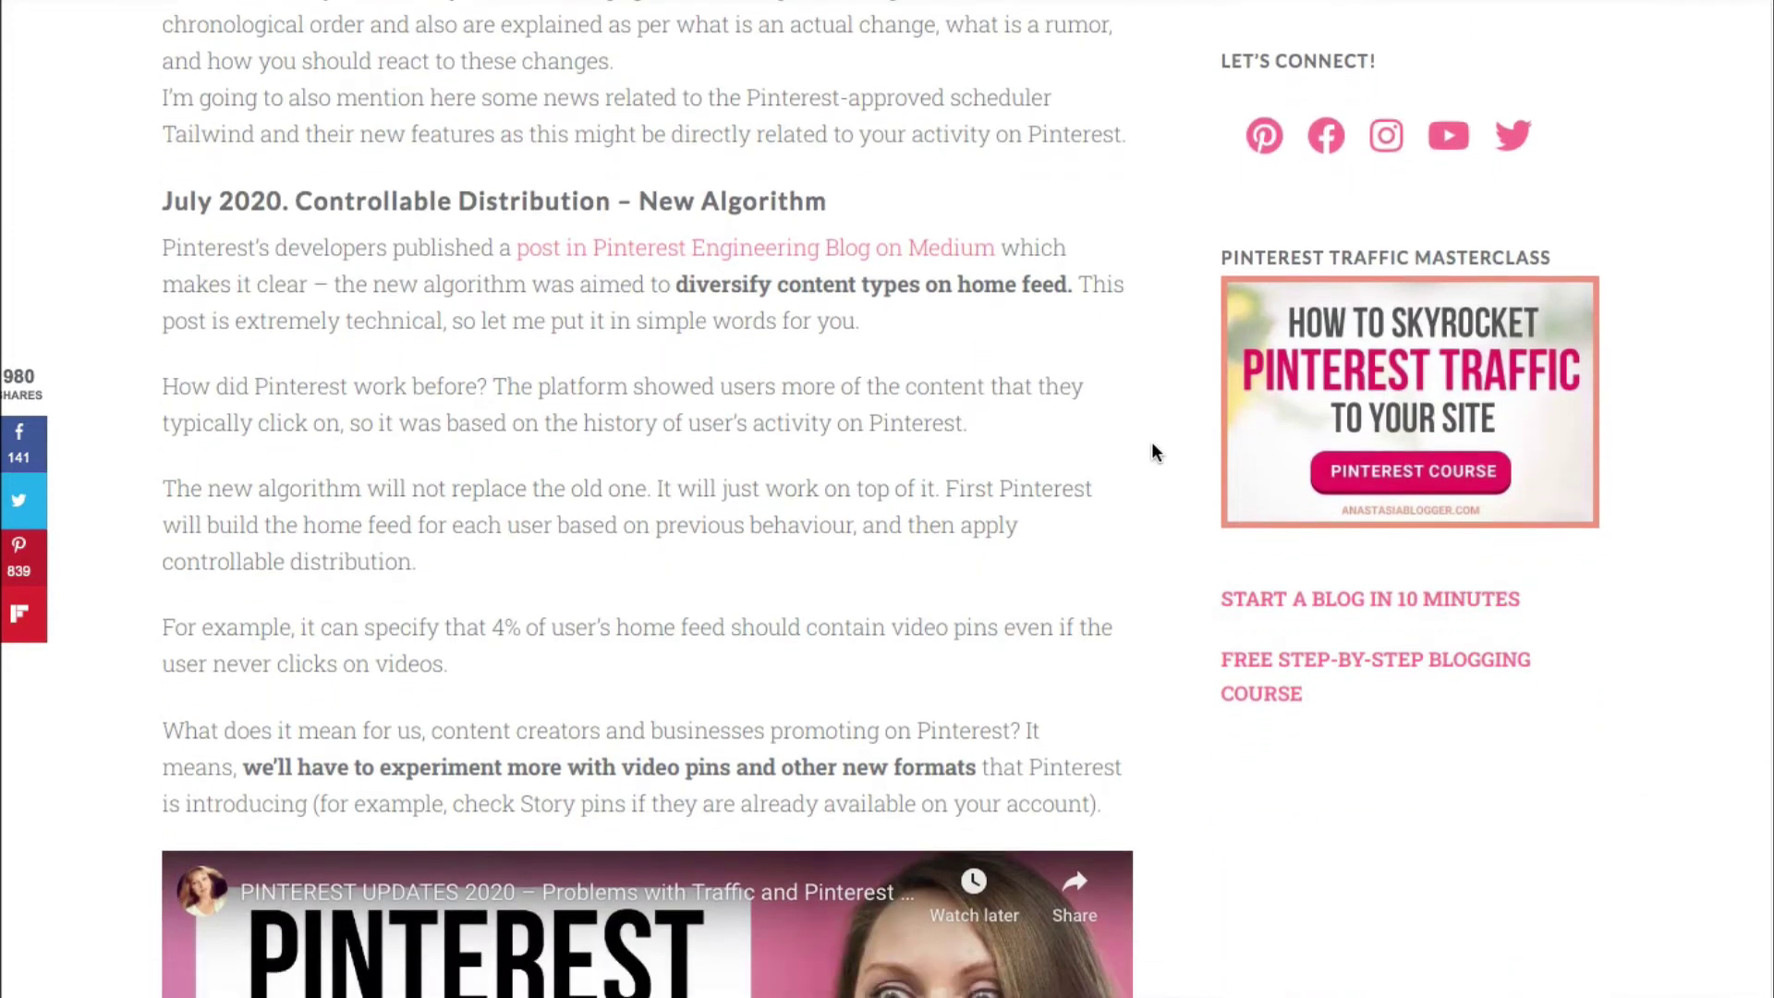
scroll(1152, 446, down, 1)
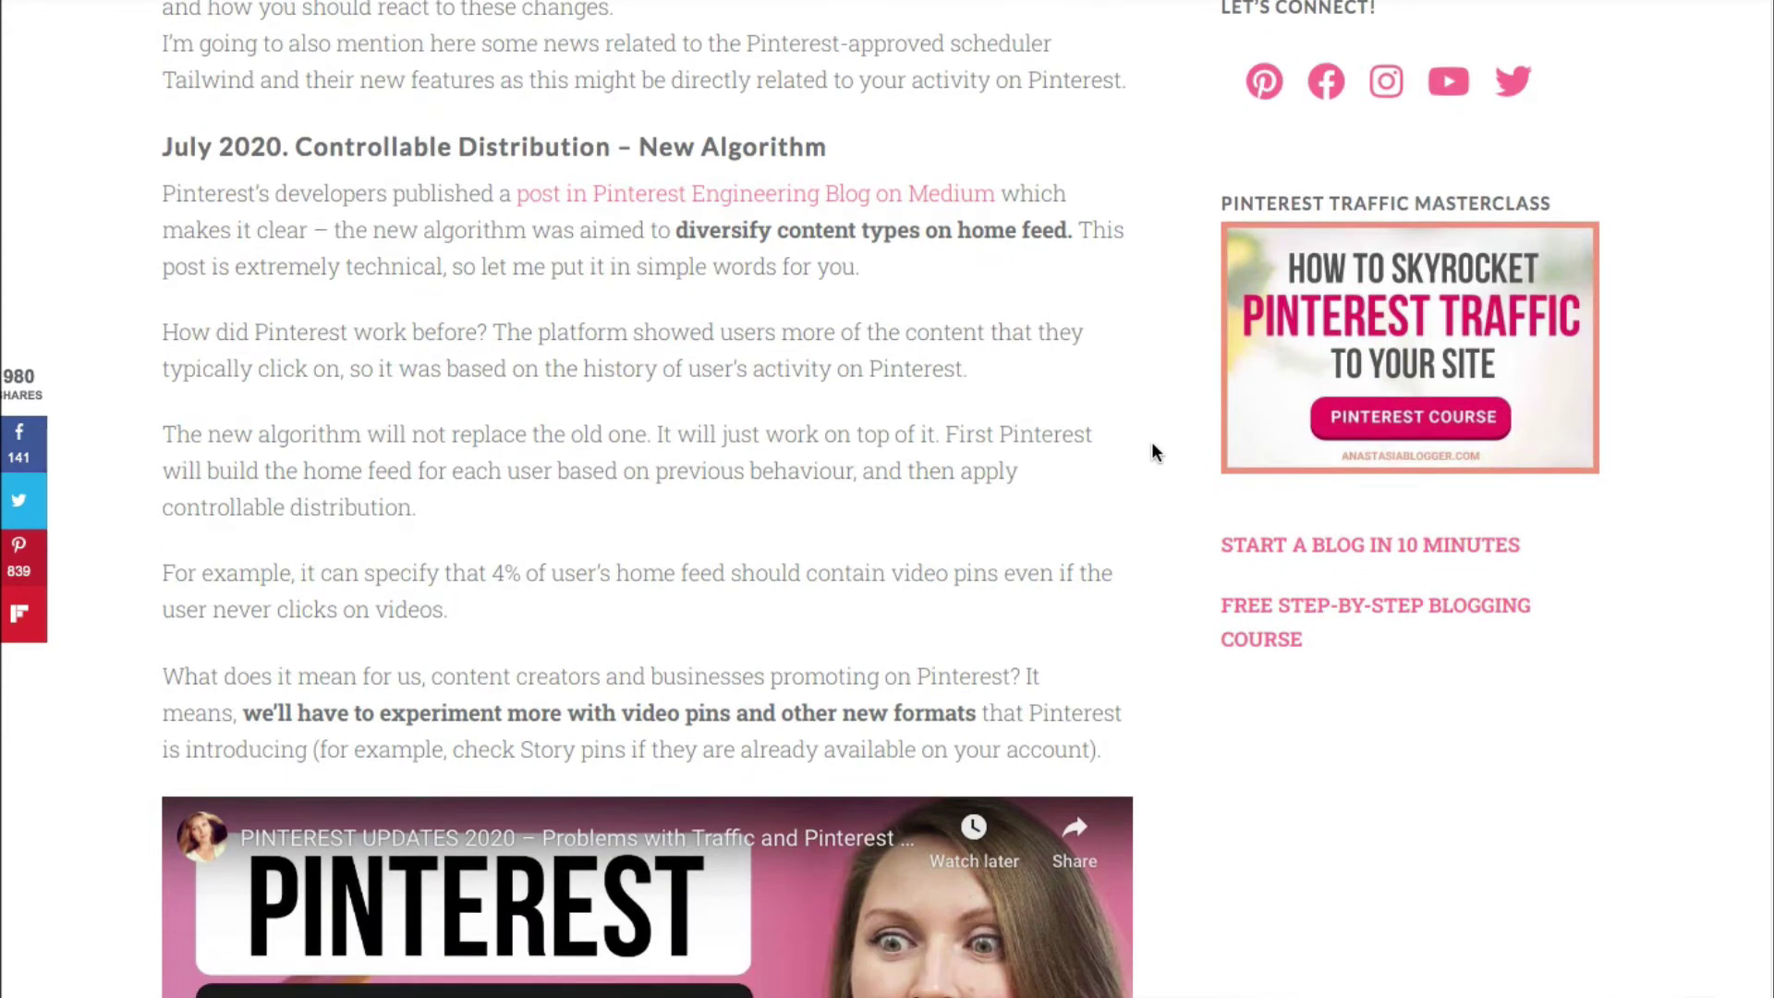
scroll(1152, 450, down, 3)
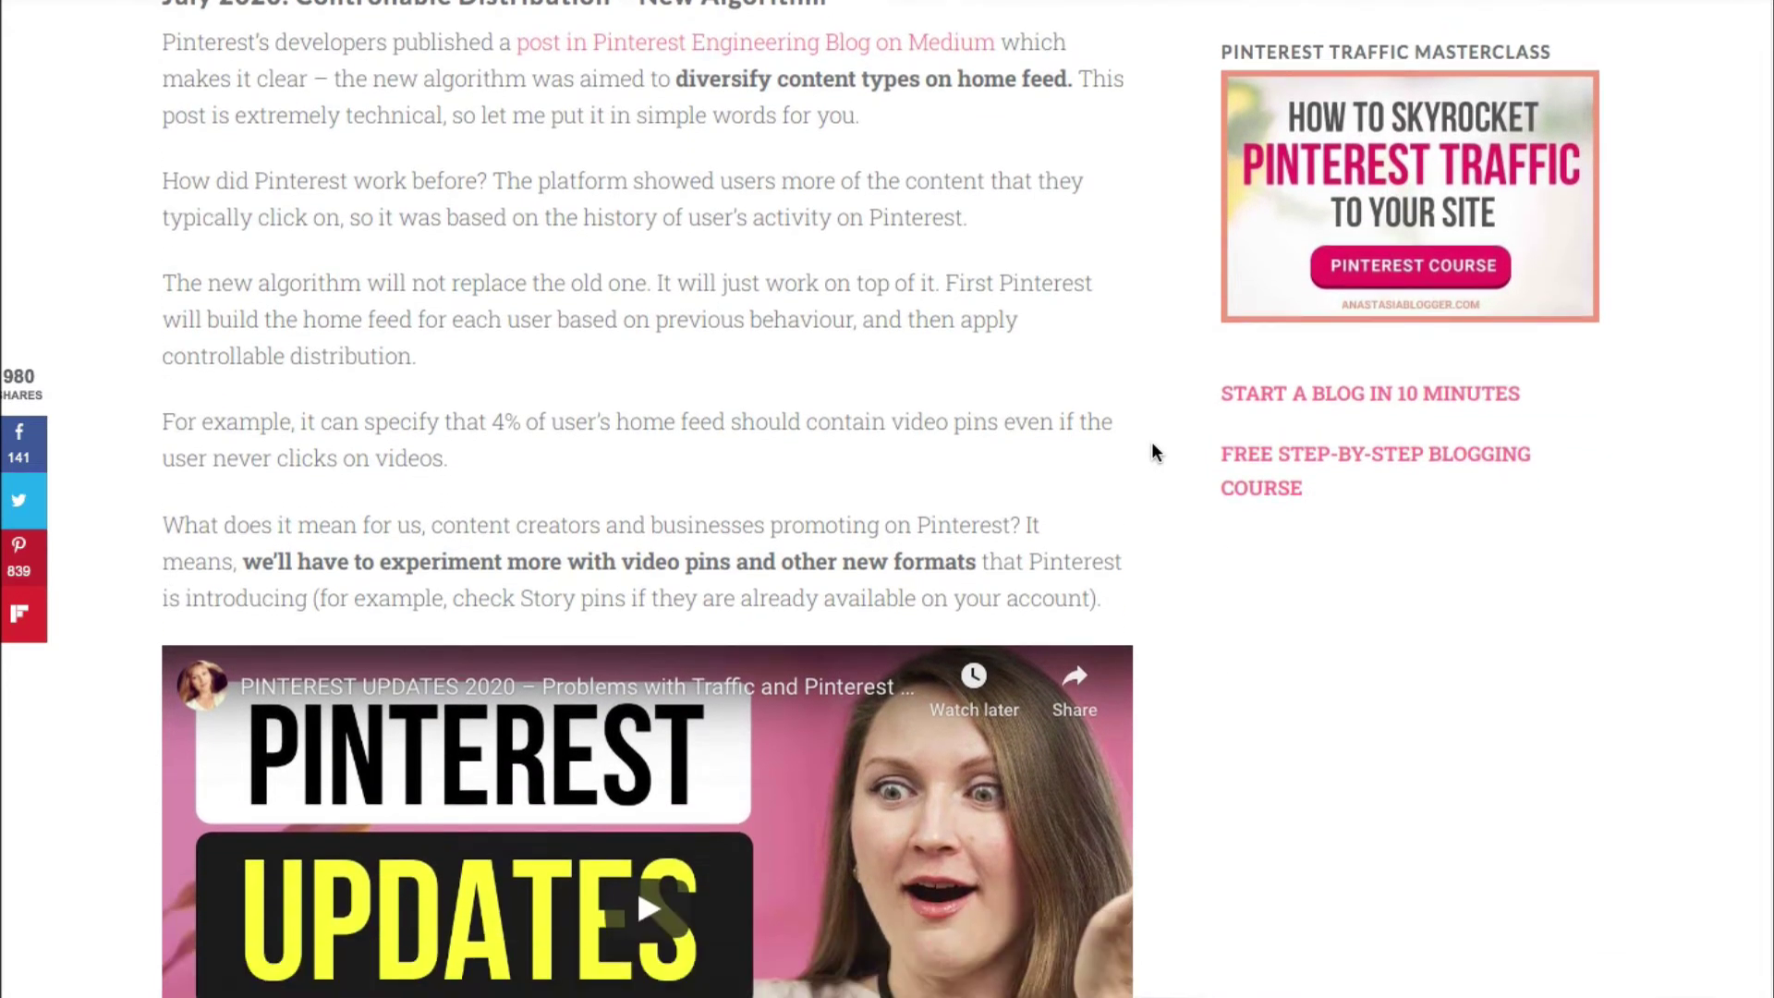
scroll(1152, 451, down, 4)
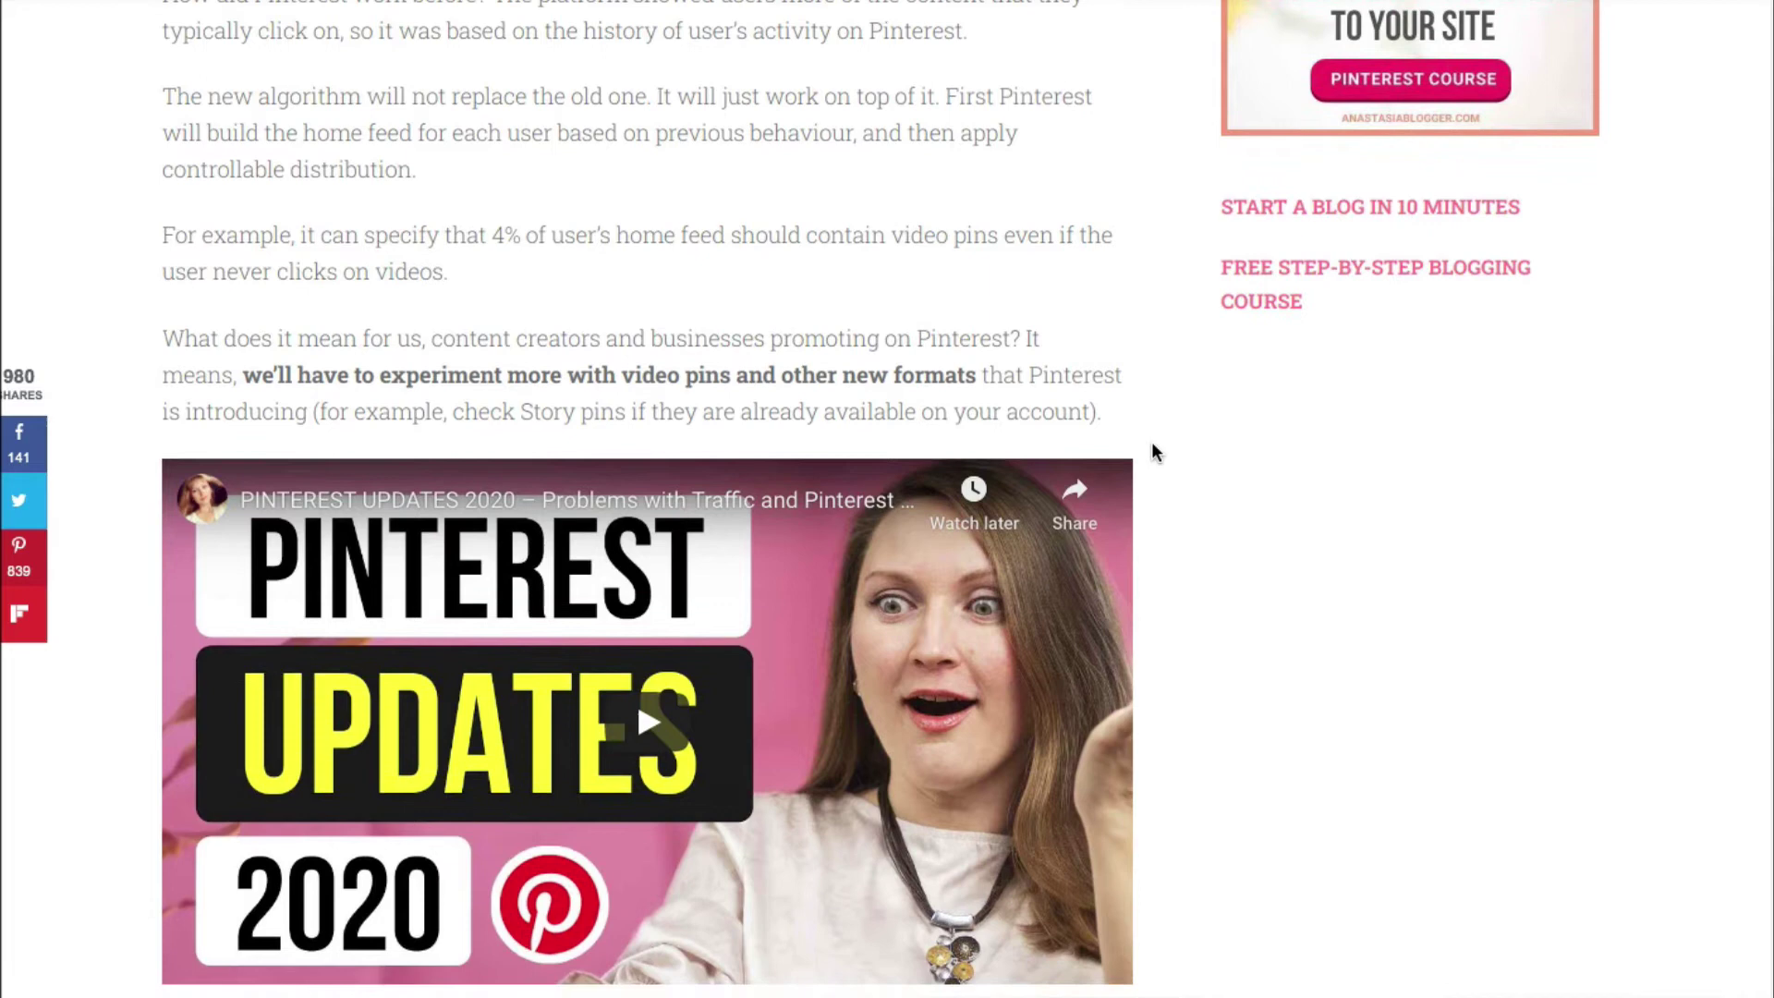
scroll(1152, 450, down, 2)
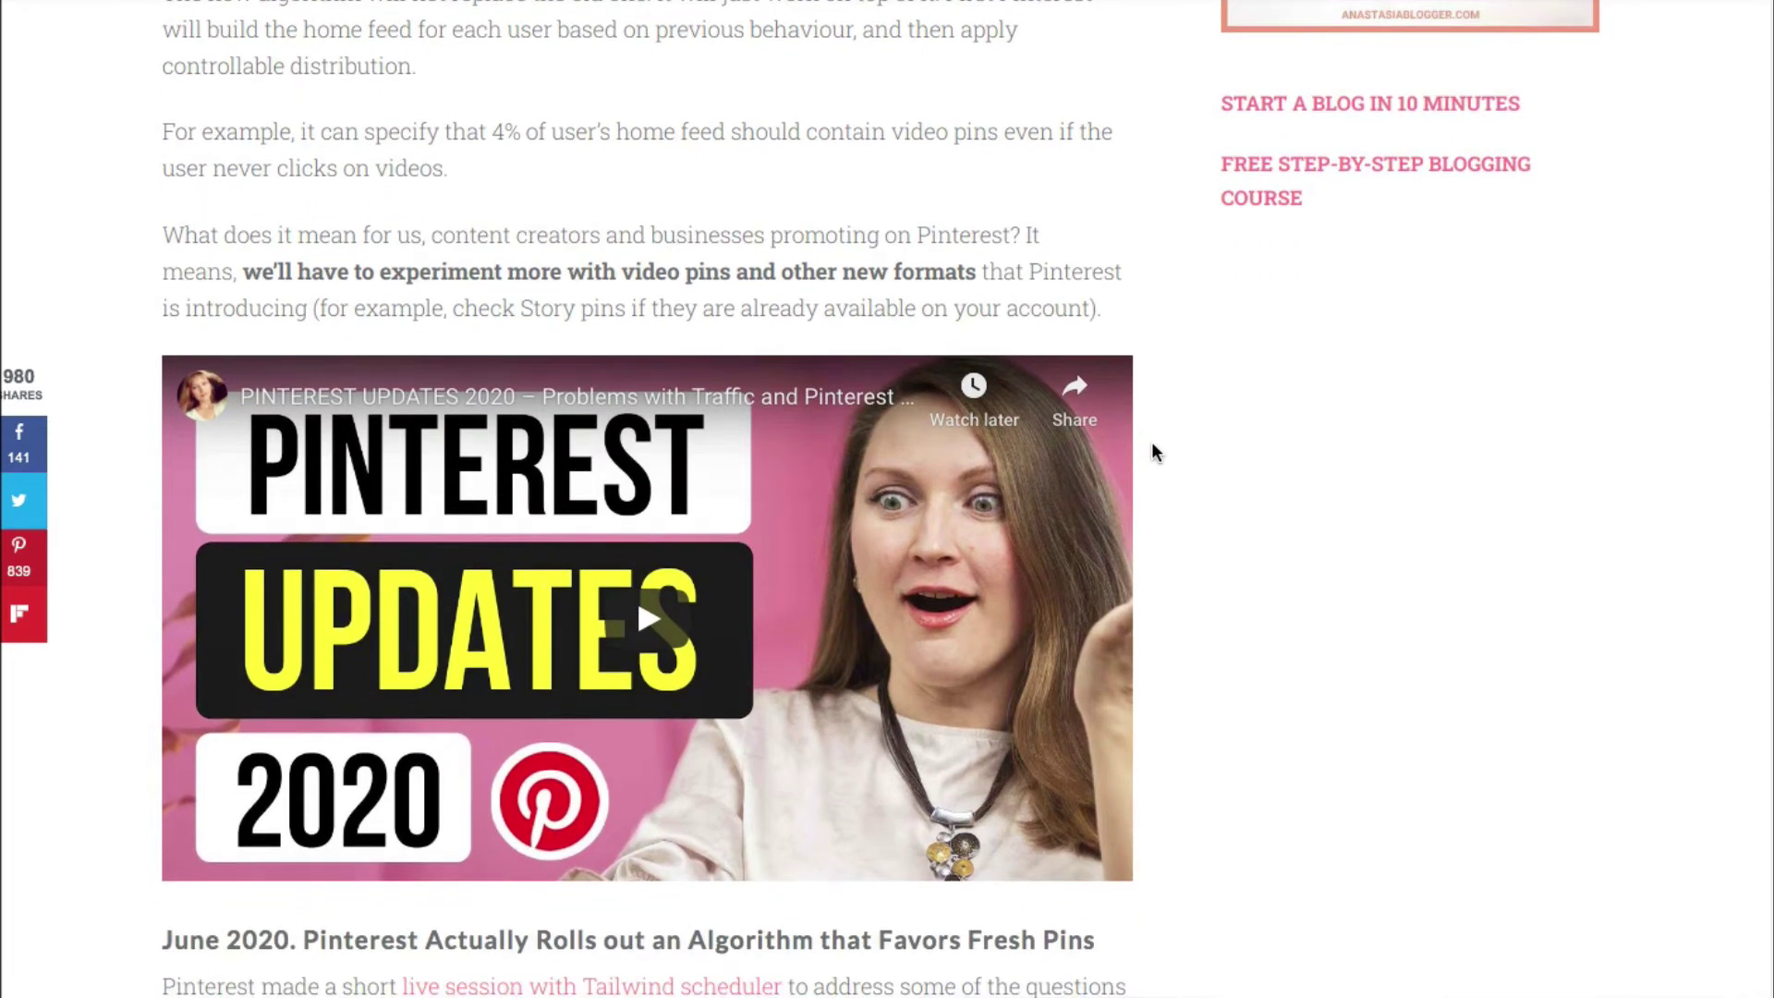
scroll(1152, 451, down, 7)
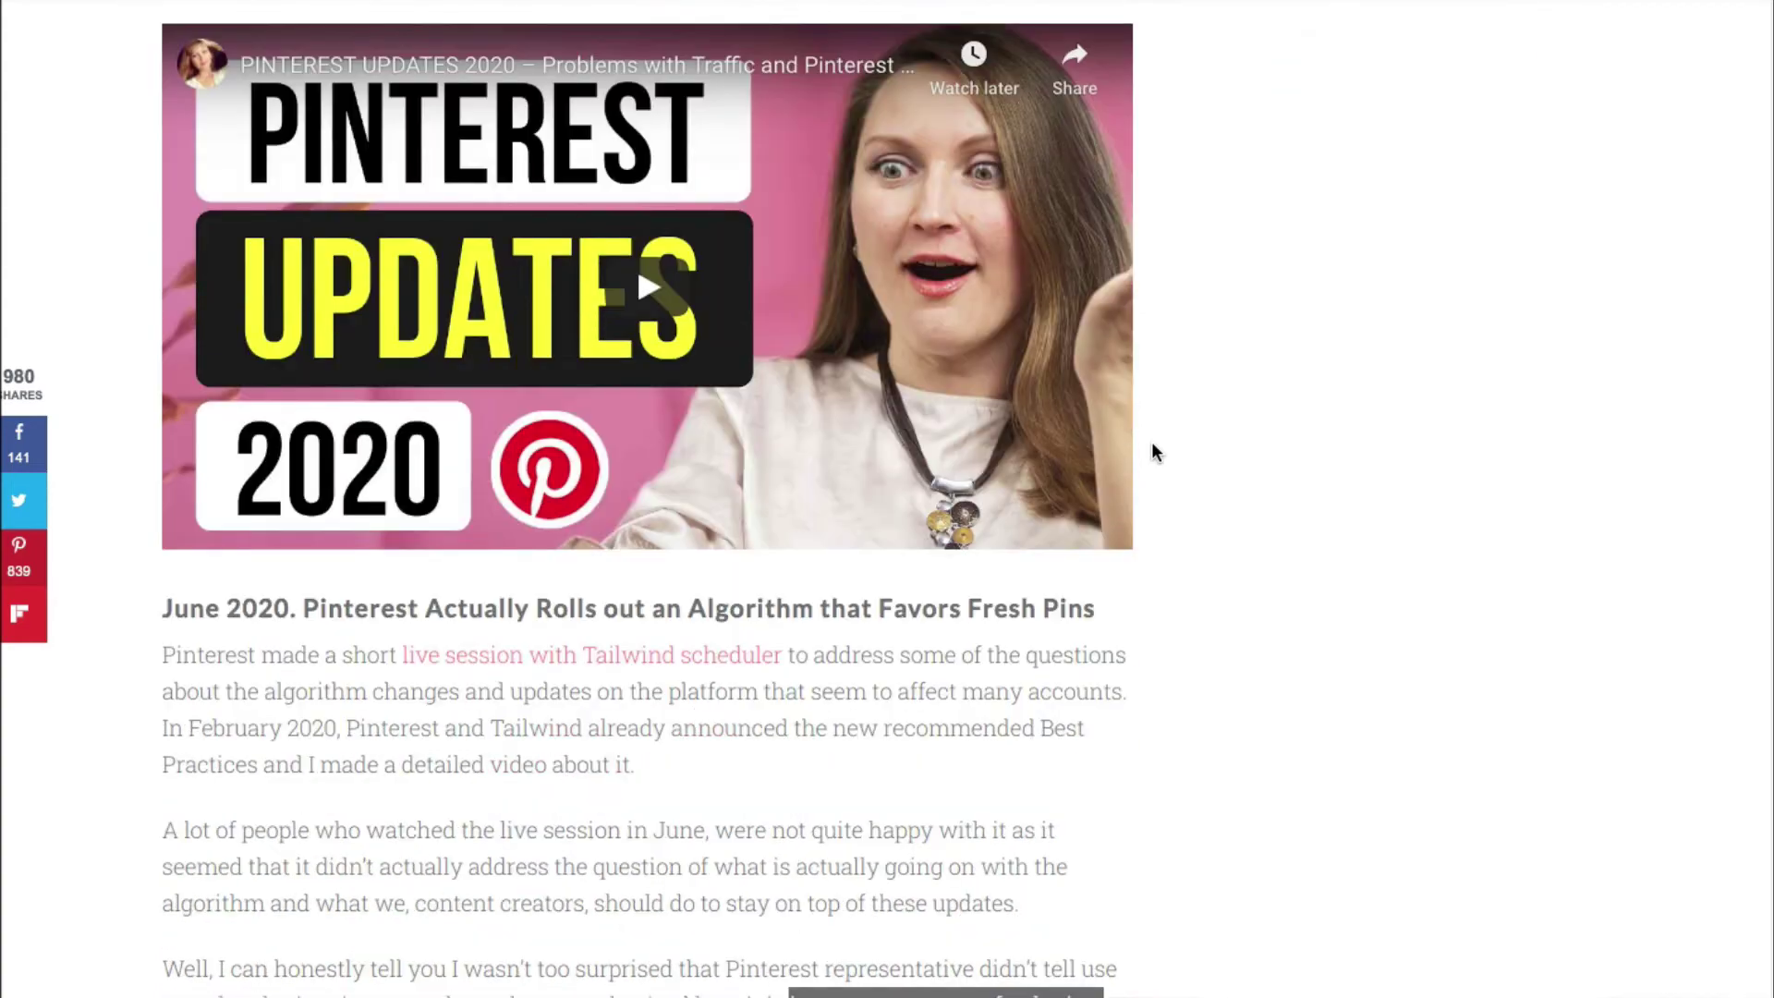
scroll(1152, 451, down, 5)
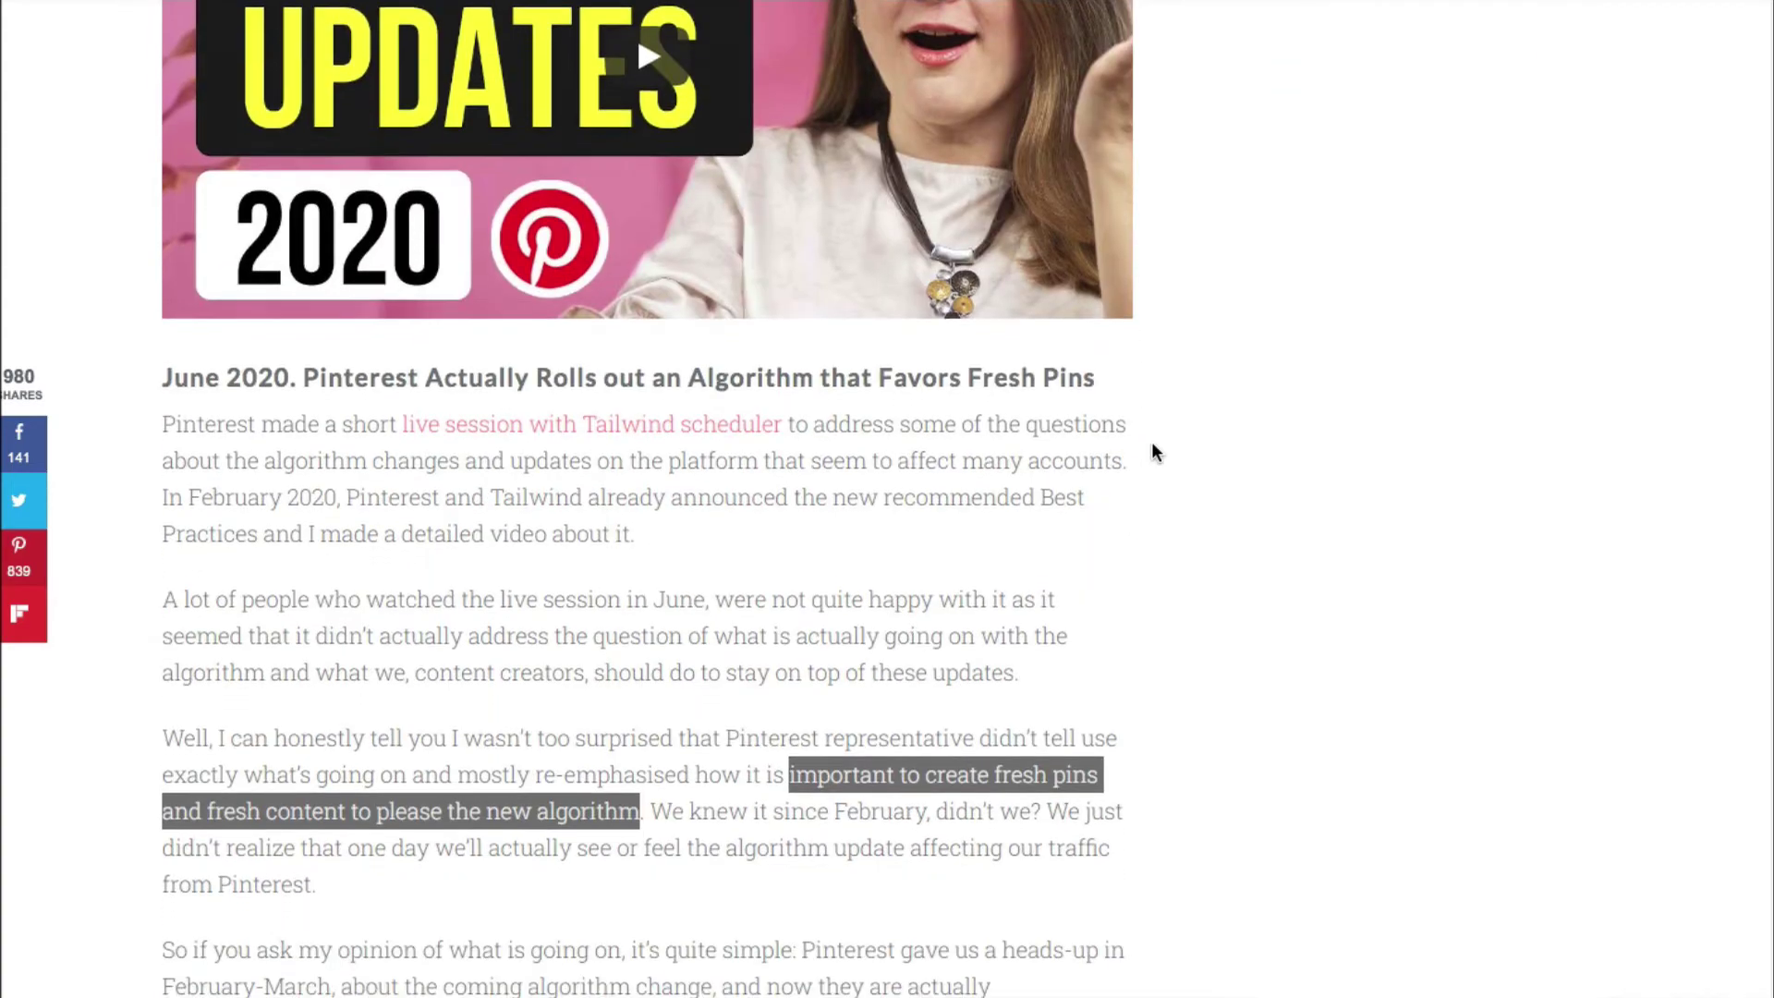
scroll(1152, 447, down, 5)
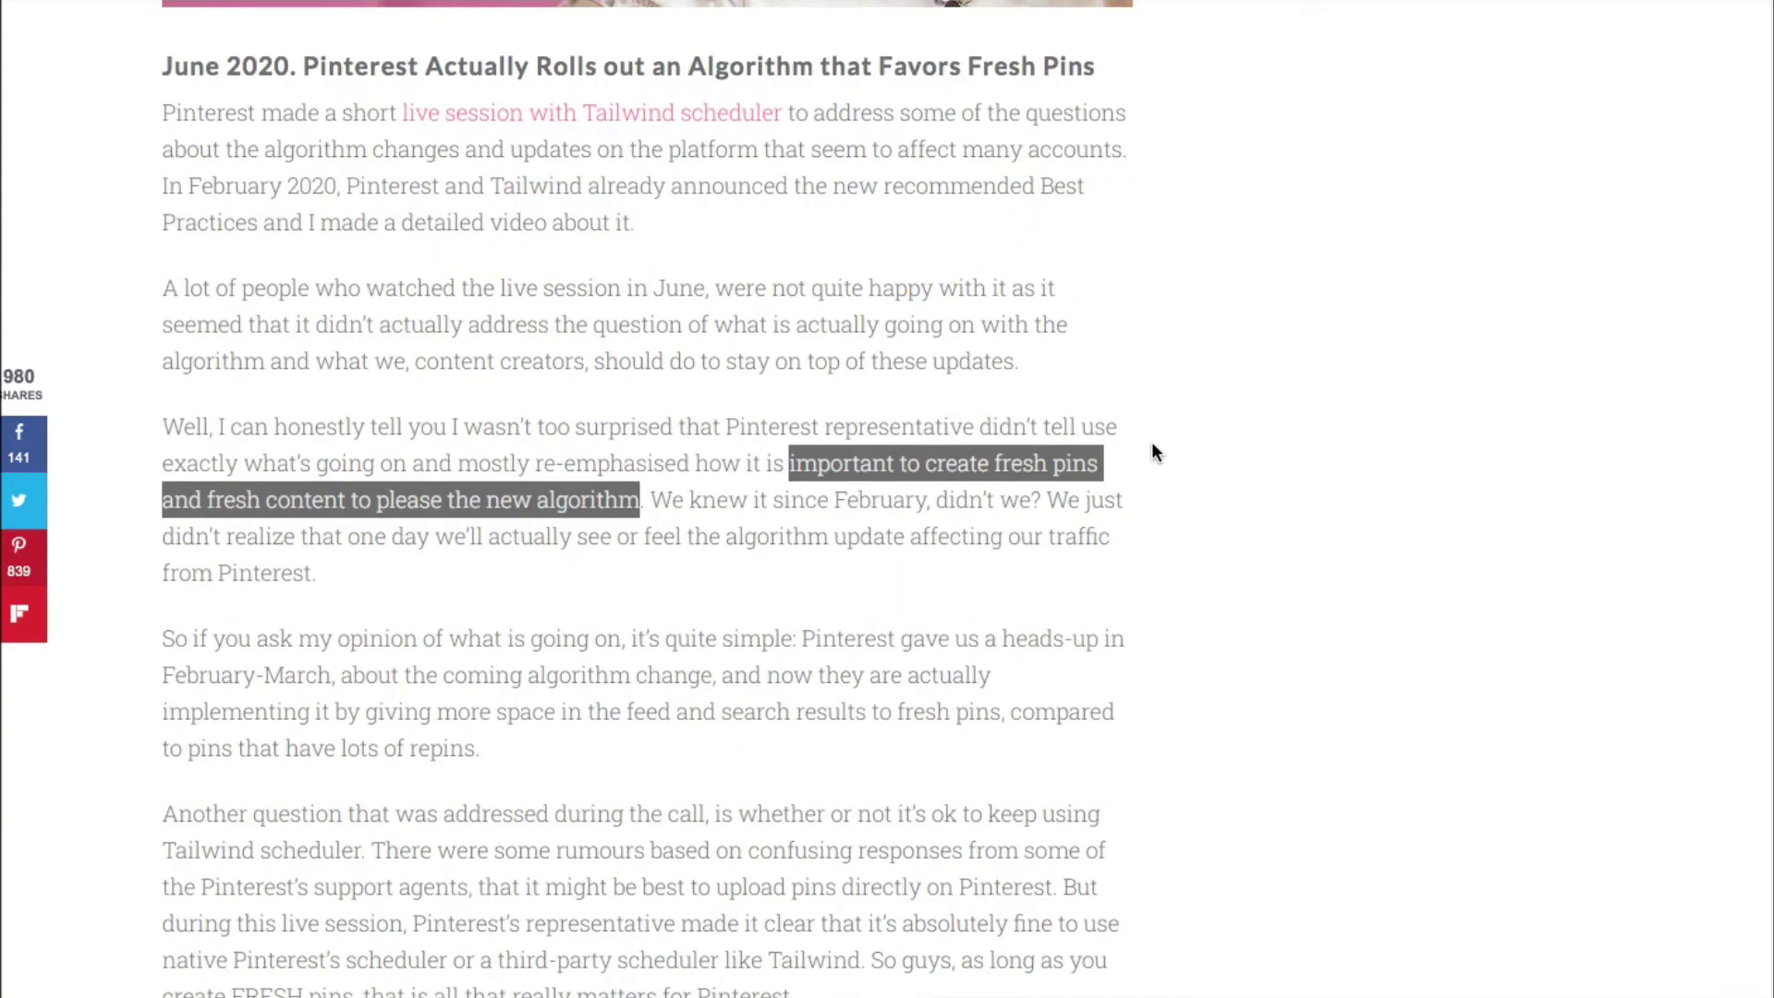
scroll(1152, 444, down, 2)
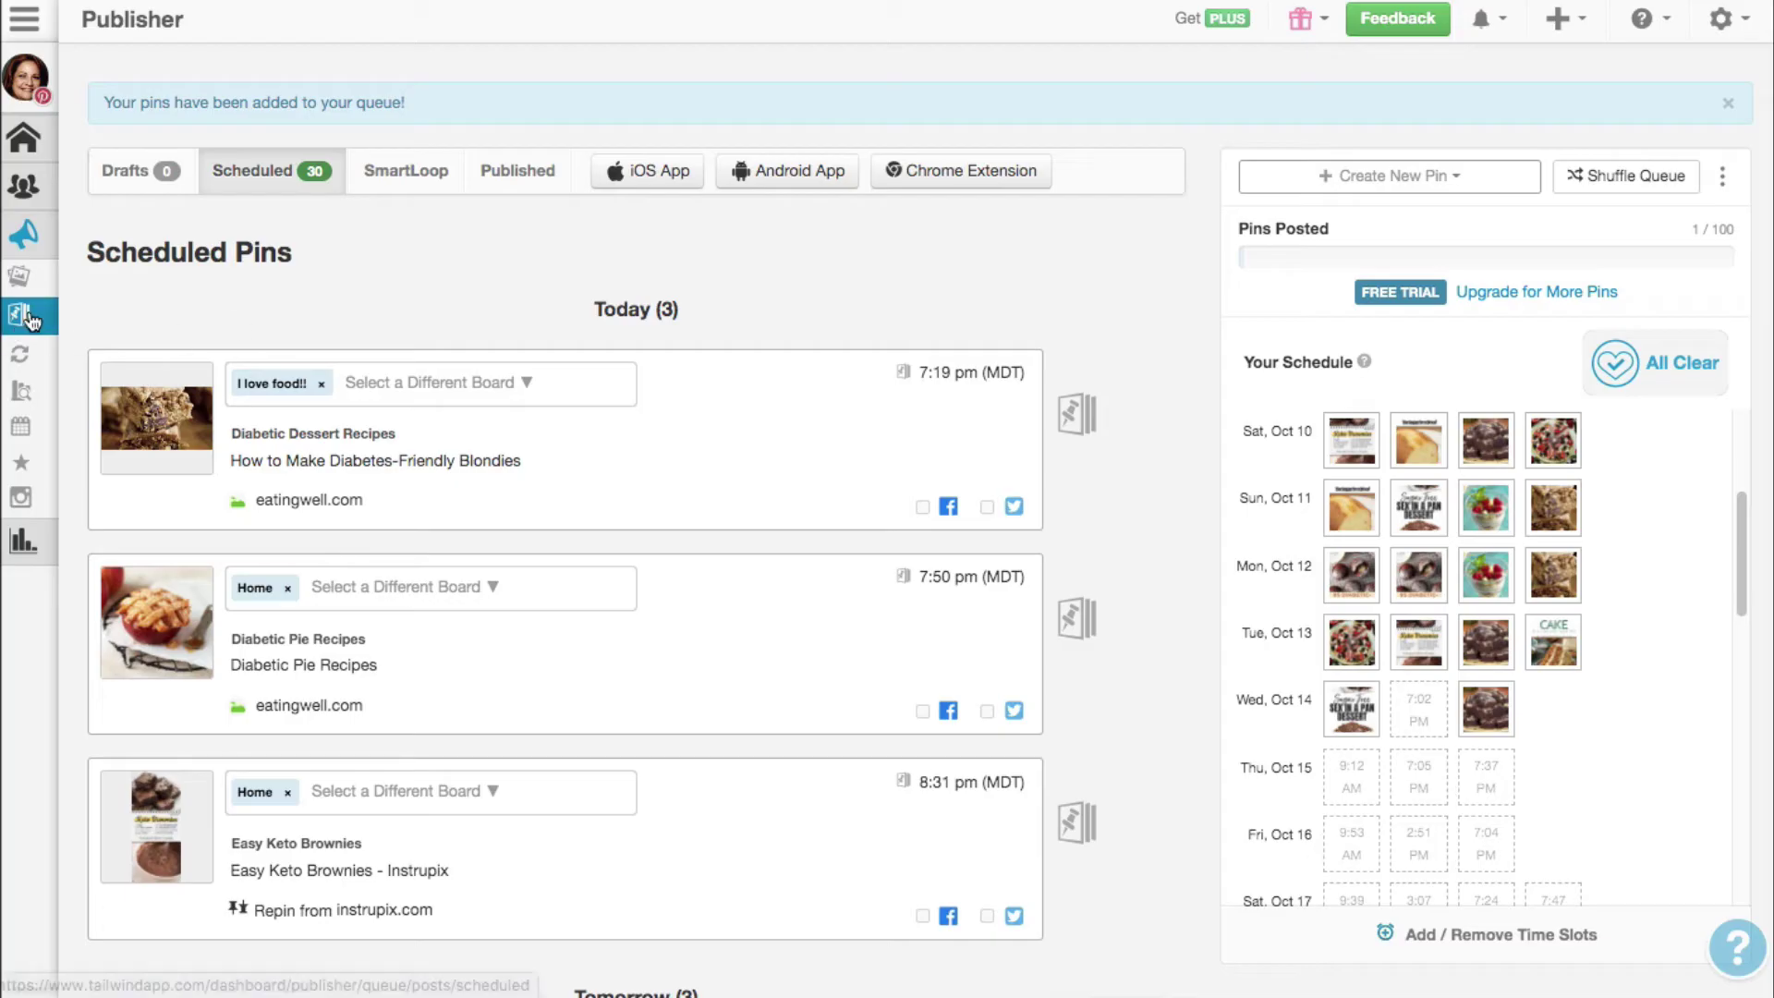
- Open Tribes from the sidebar to view the Eating Around The World tribe
mouse_move(18, 316)
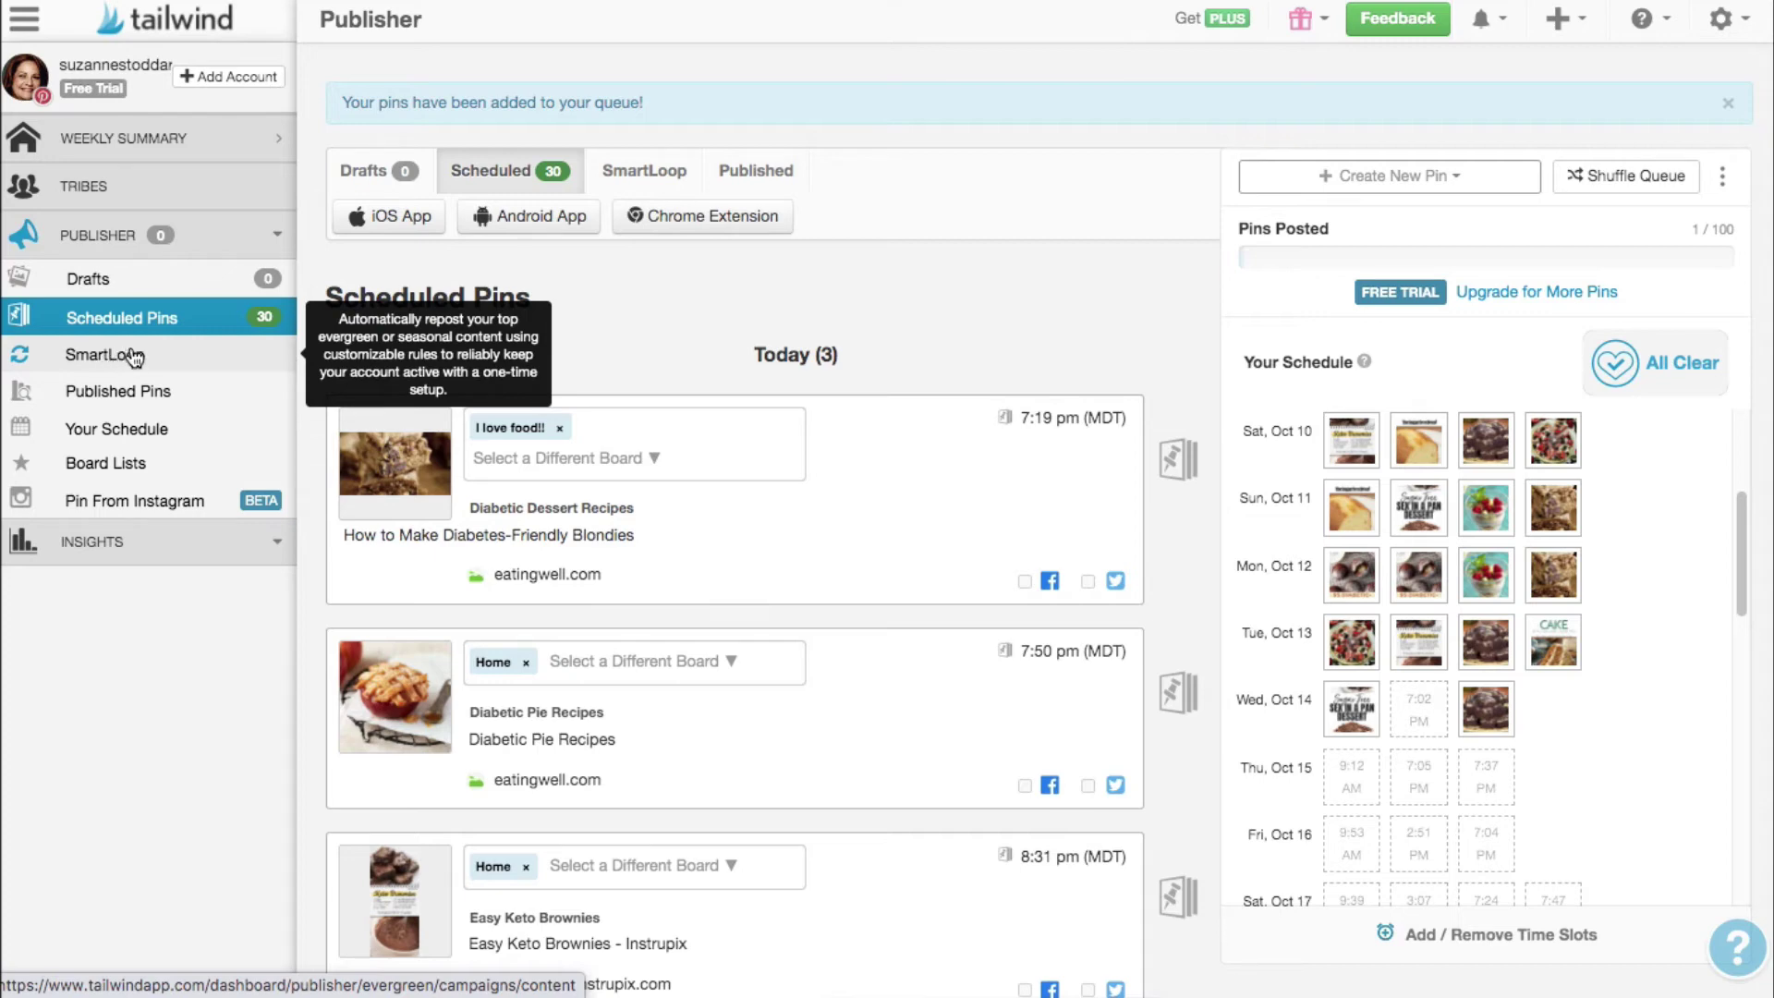
click(90, 188)
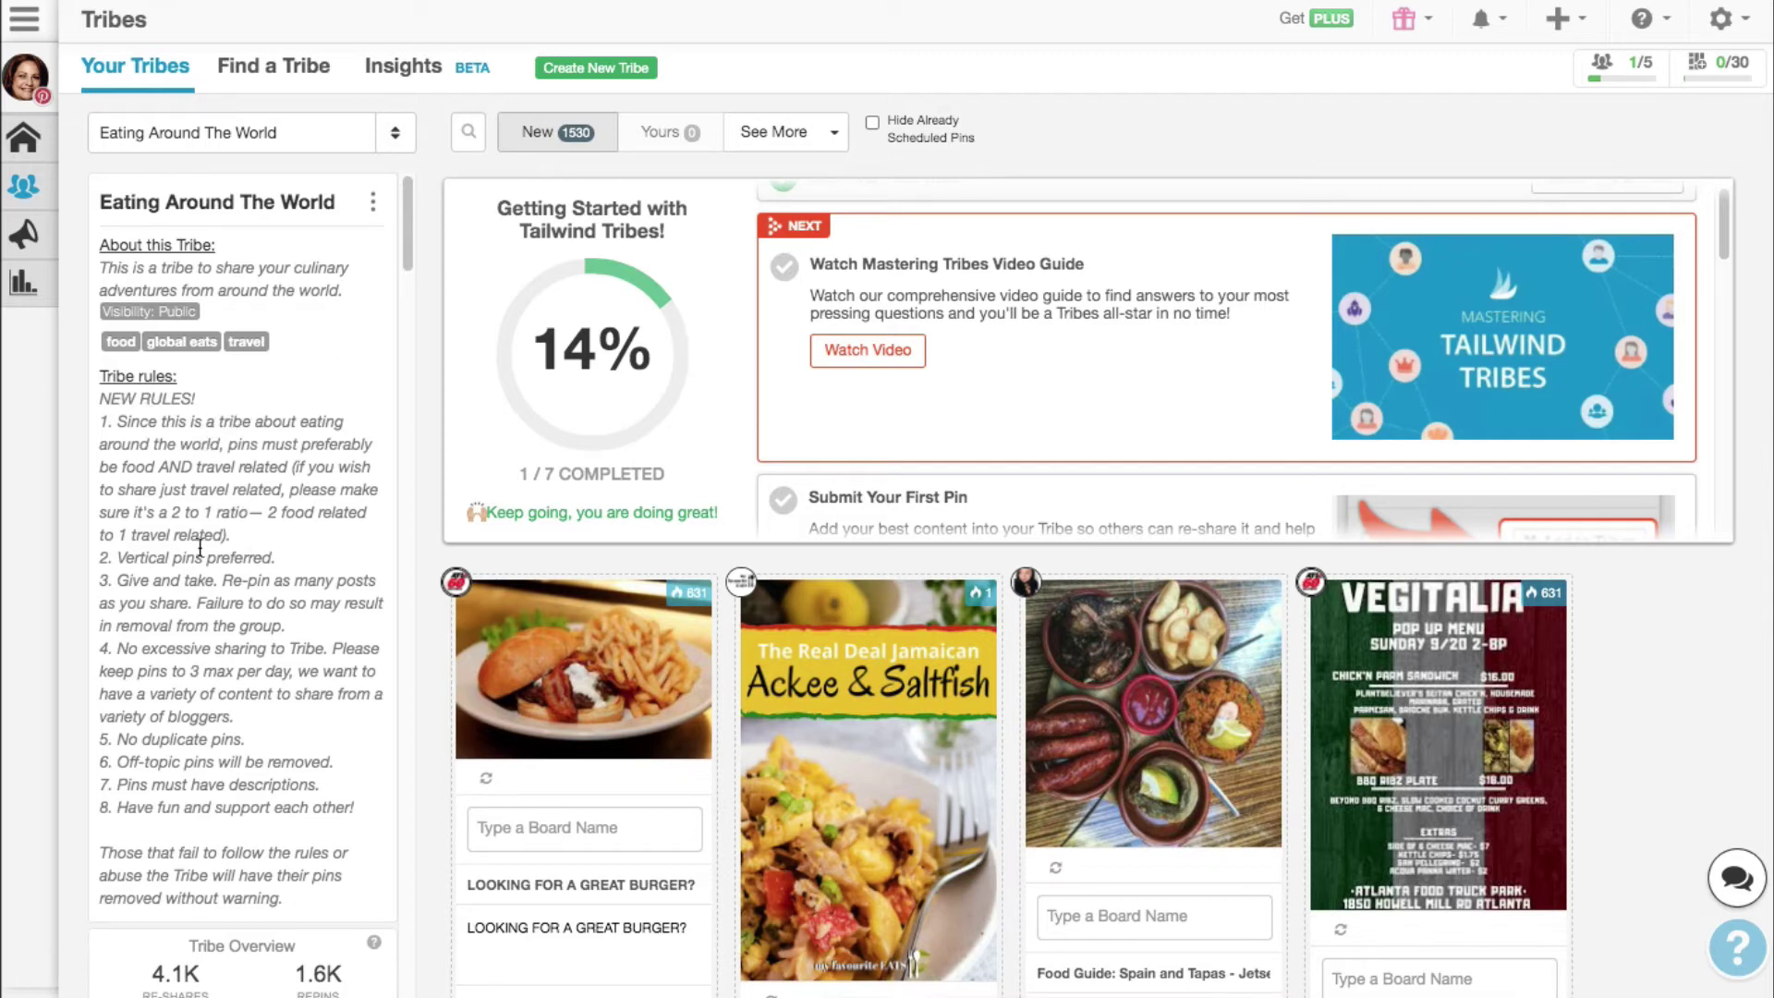
scroll(197, 669, down, 5)
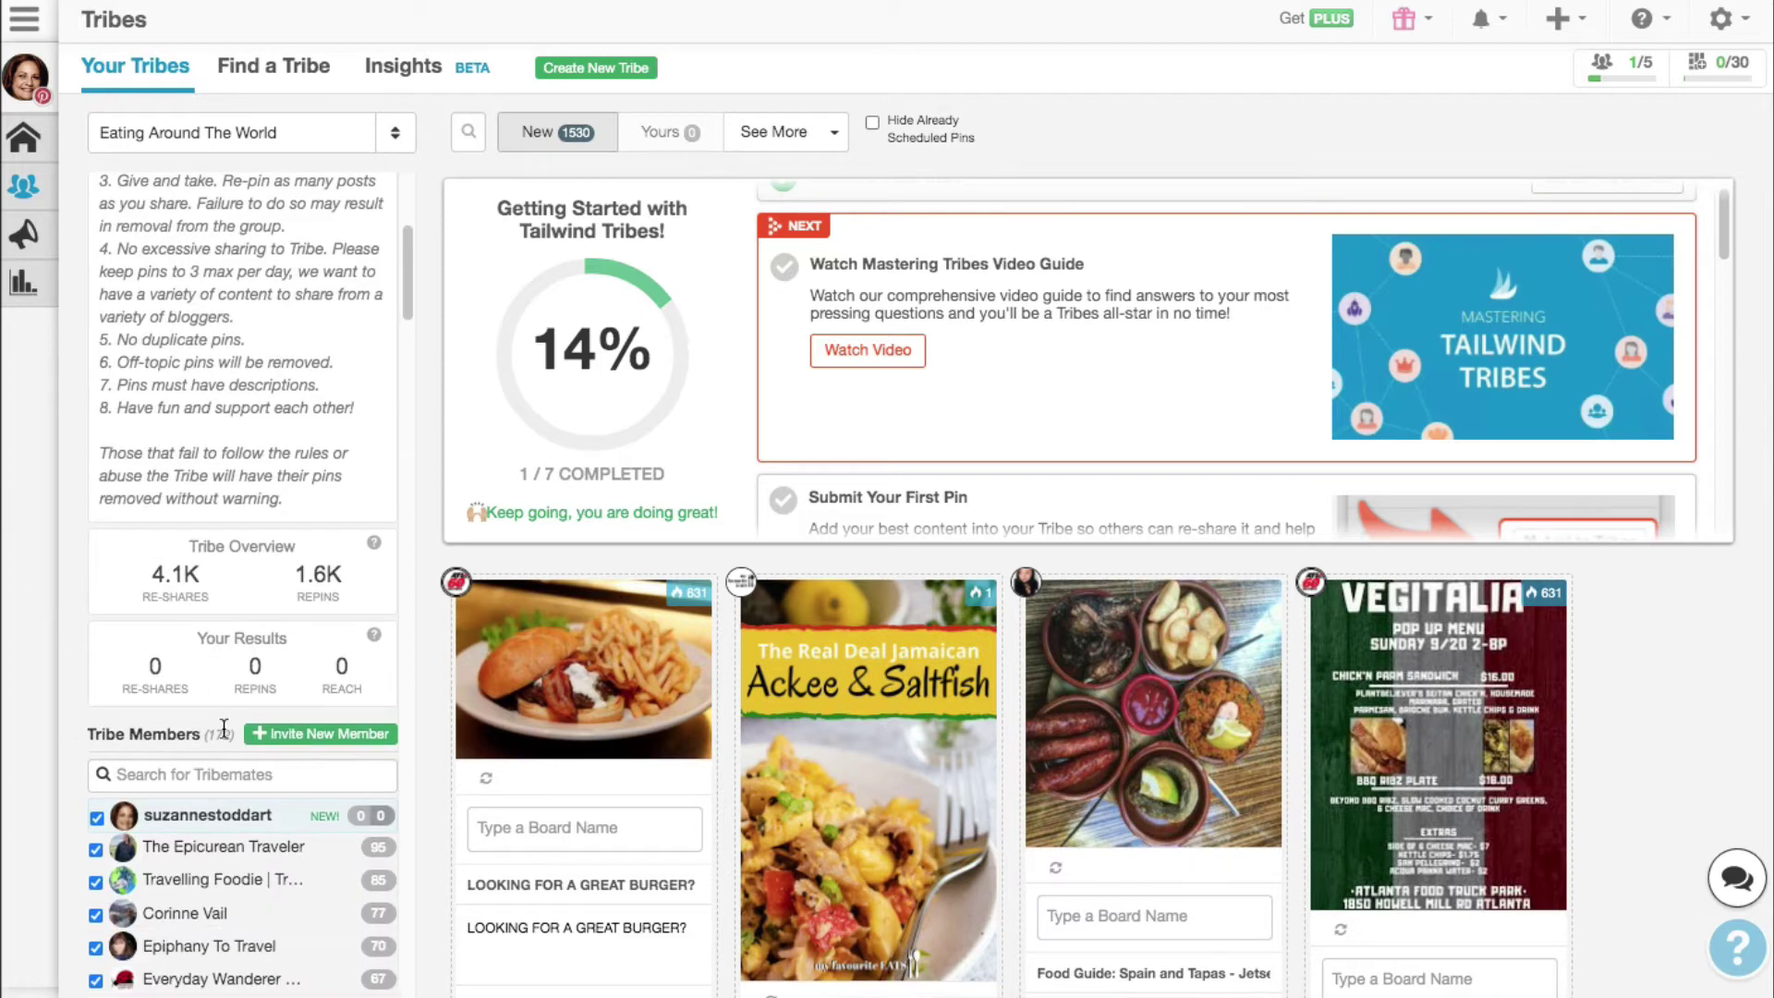
click(260, 855)
scroll(259, 855, down, 3)
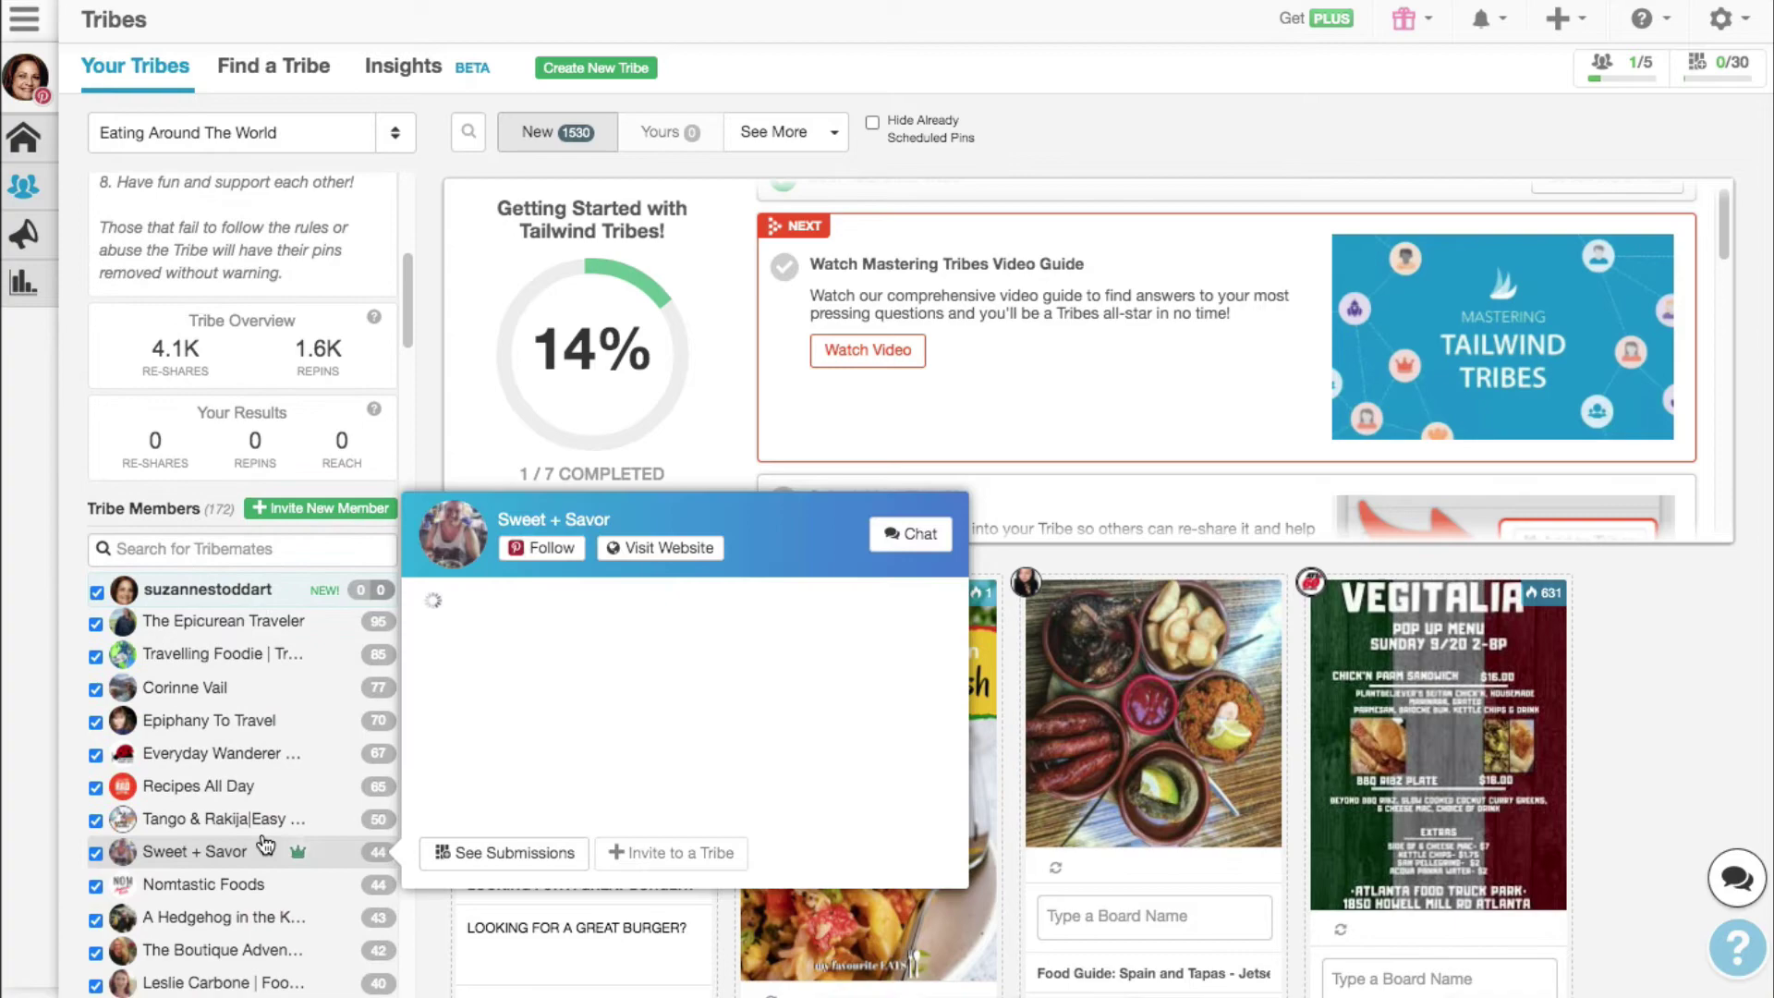
mouse_move(26, 791)
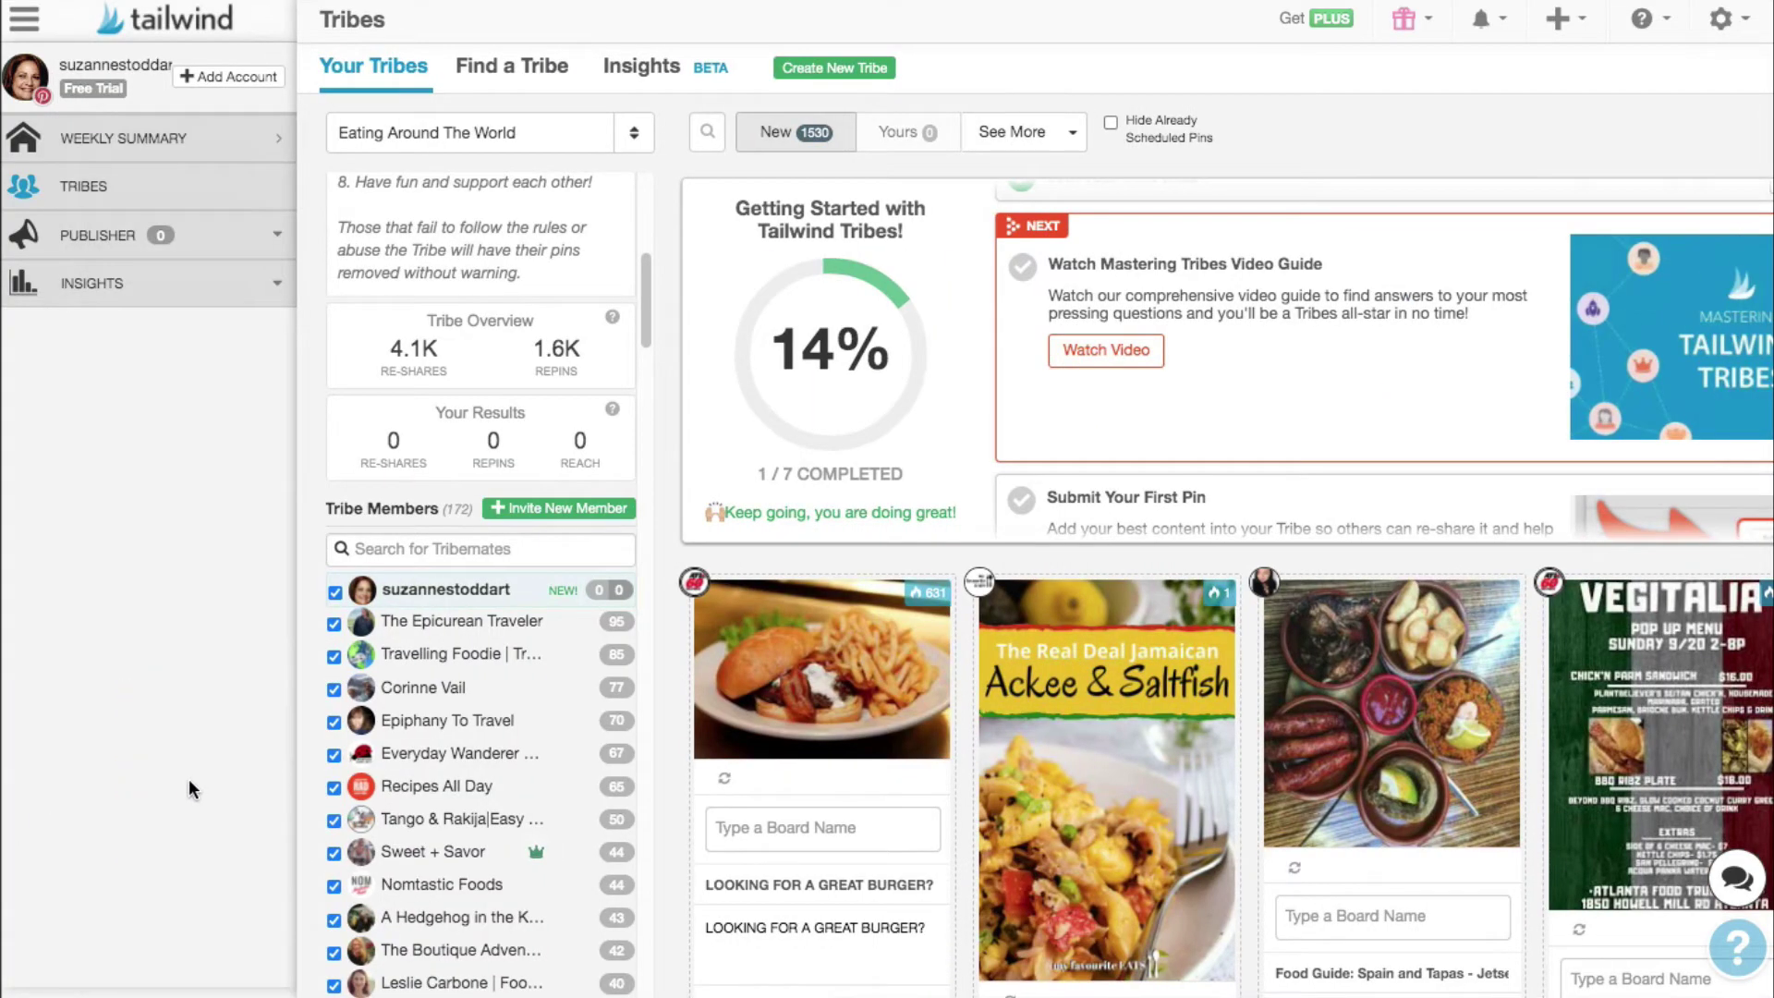
mouse_move(288, 796)
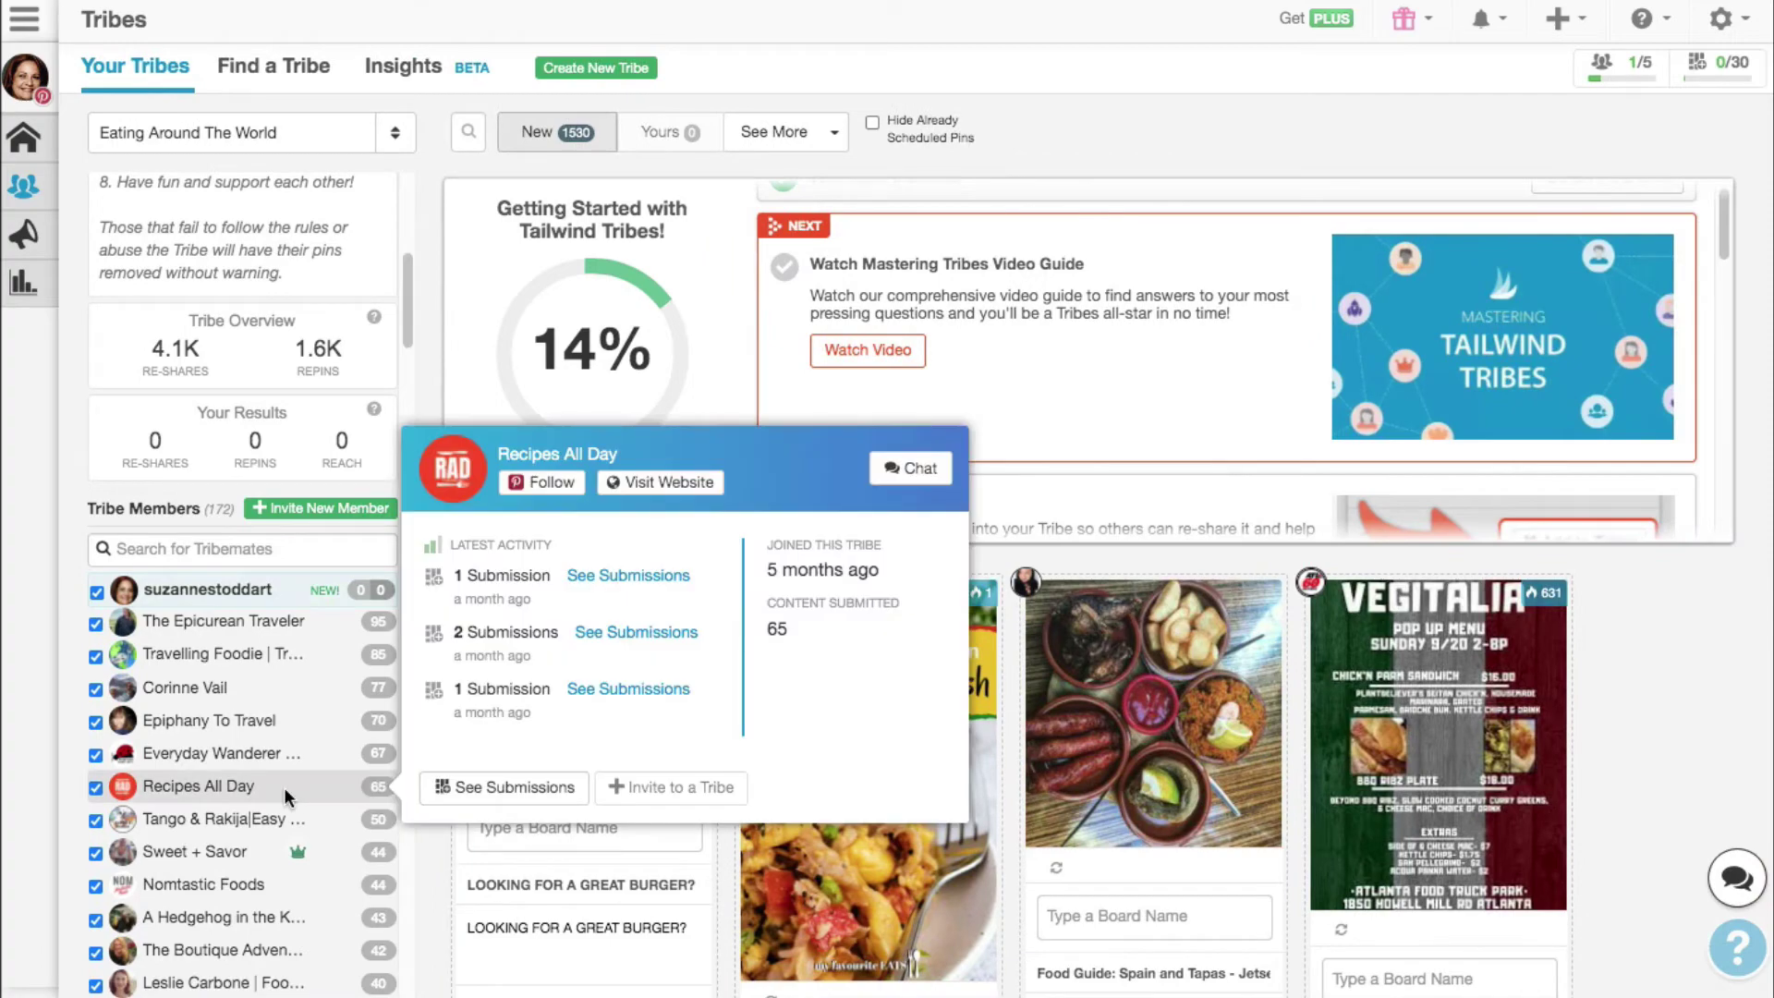
scroll(284, 787, down, 6)
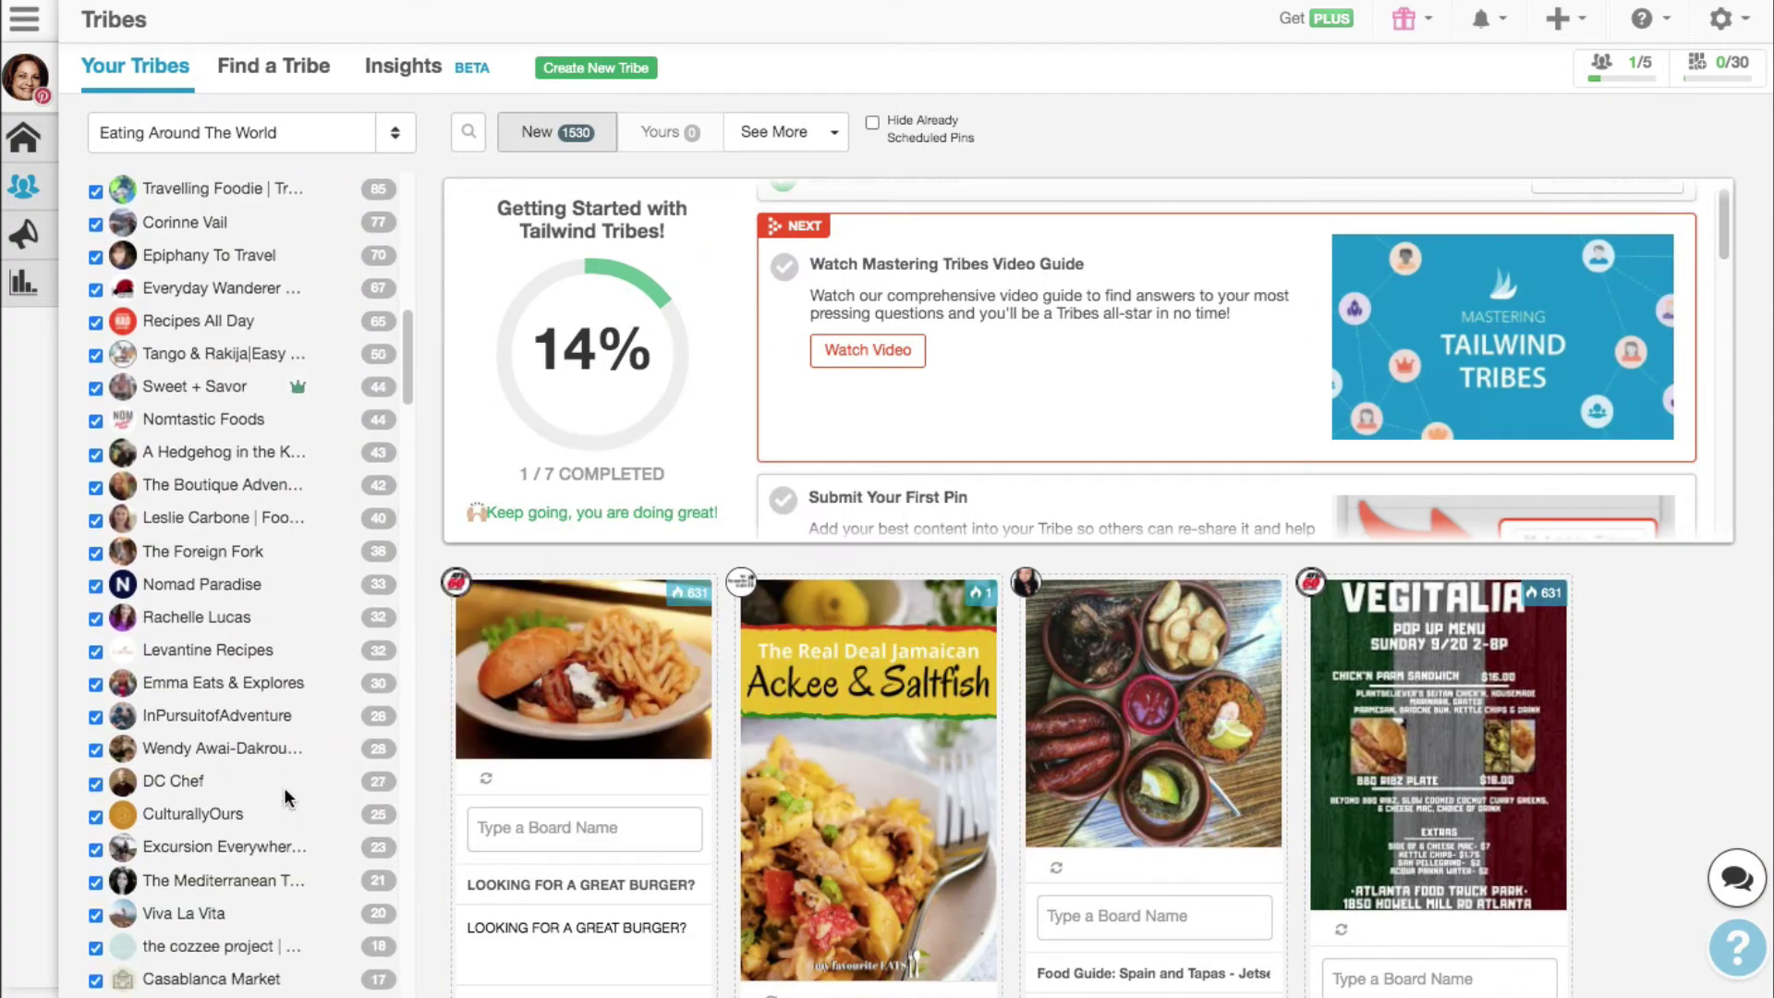
scroll(285, 798, up, 6)
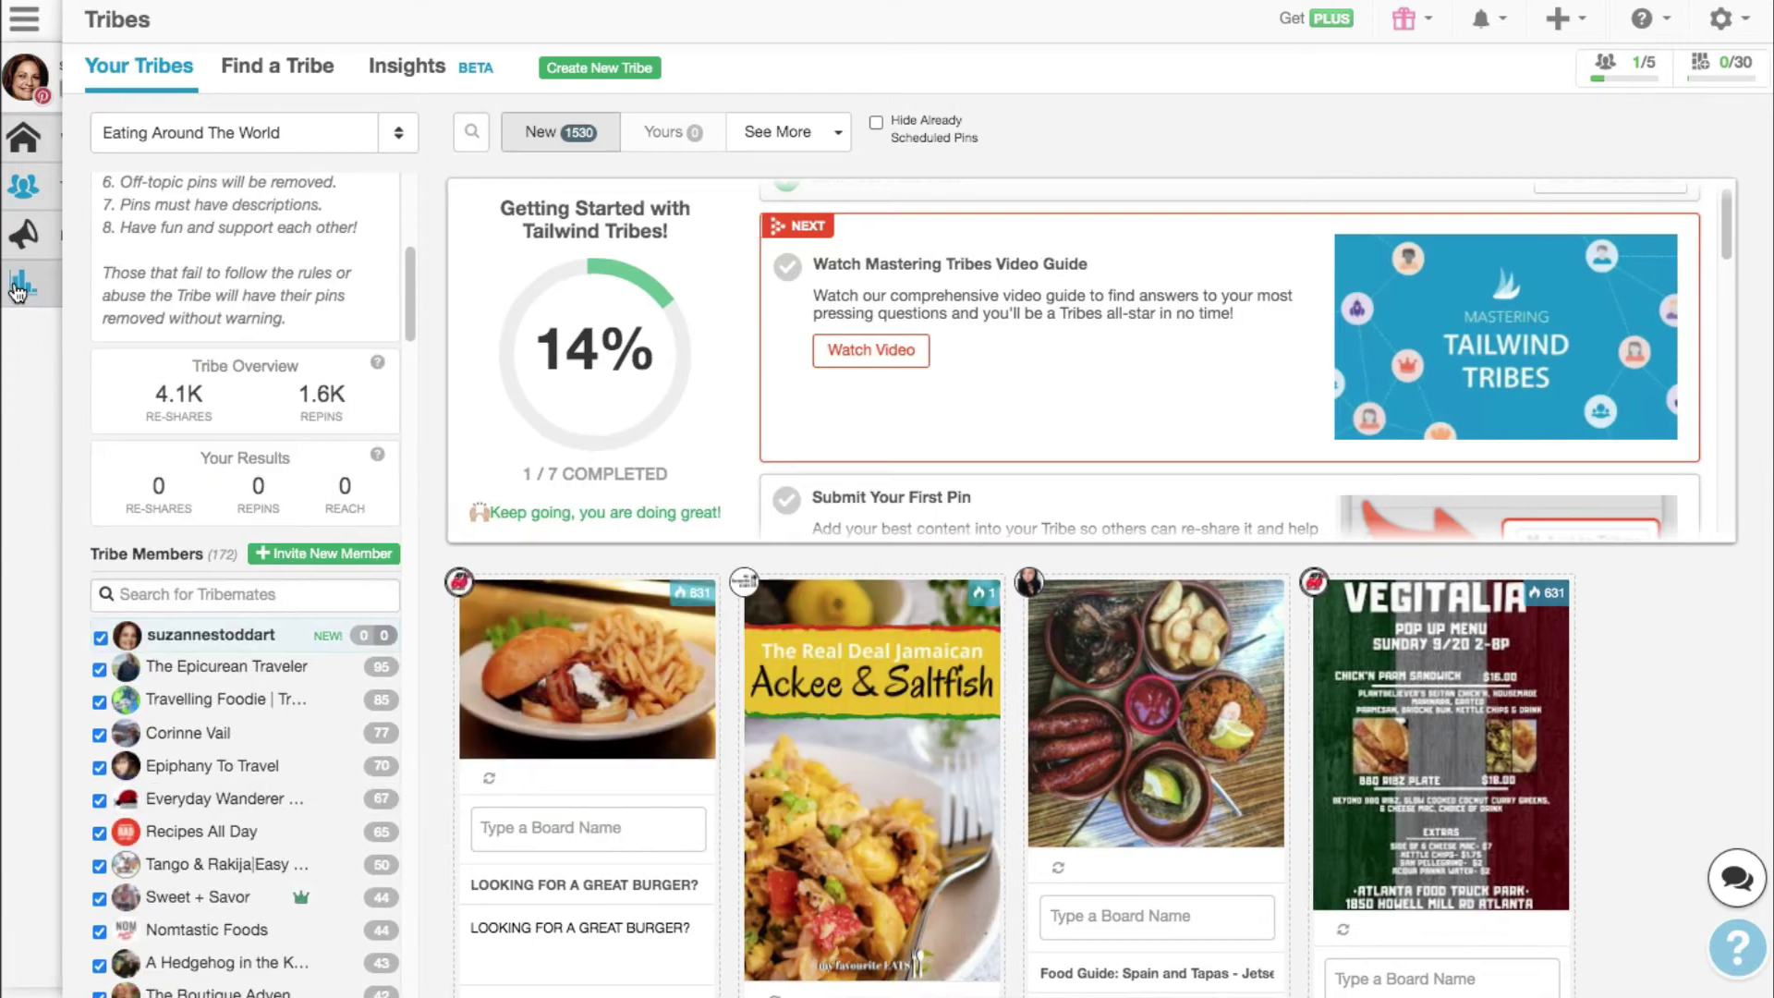
- Open Insights' Profile Performance and switch to the Boards Insights report
mouse_move(26, 285)
click(106, 286)
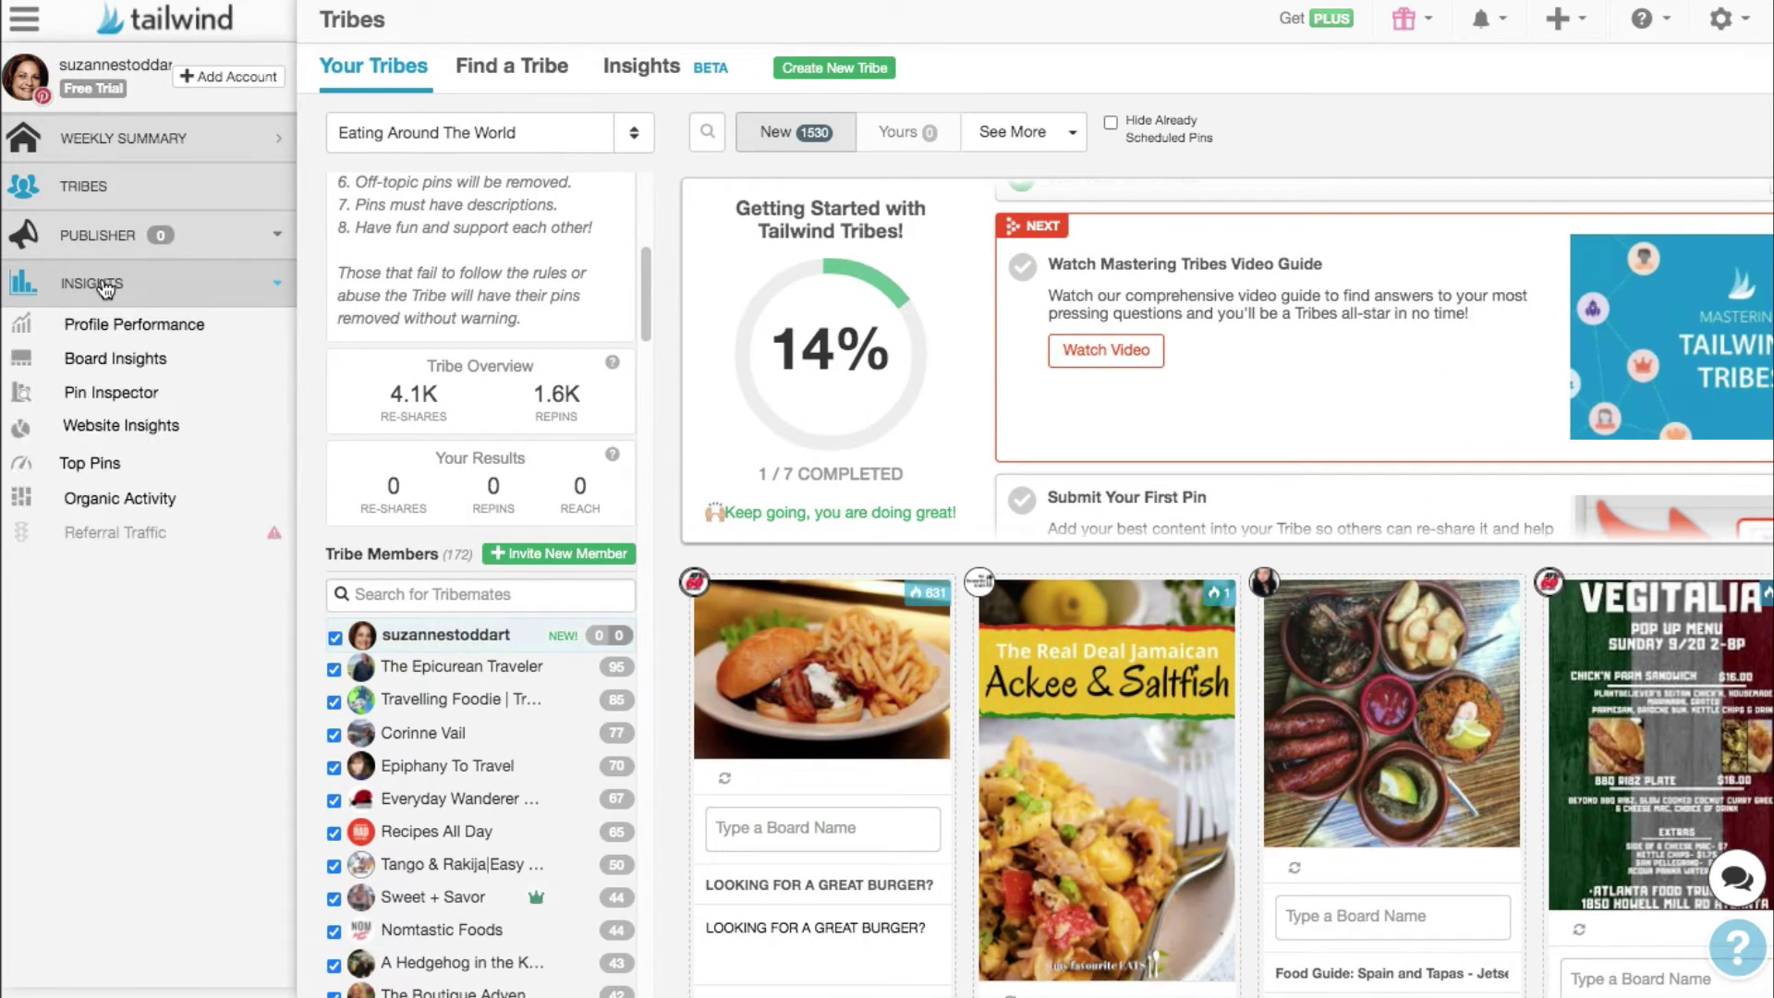
click(109, 327)
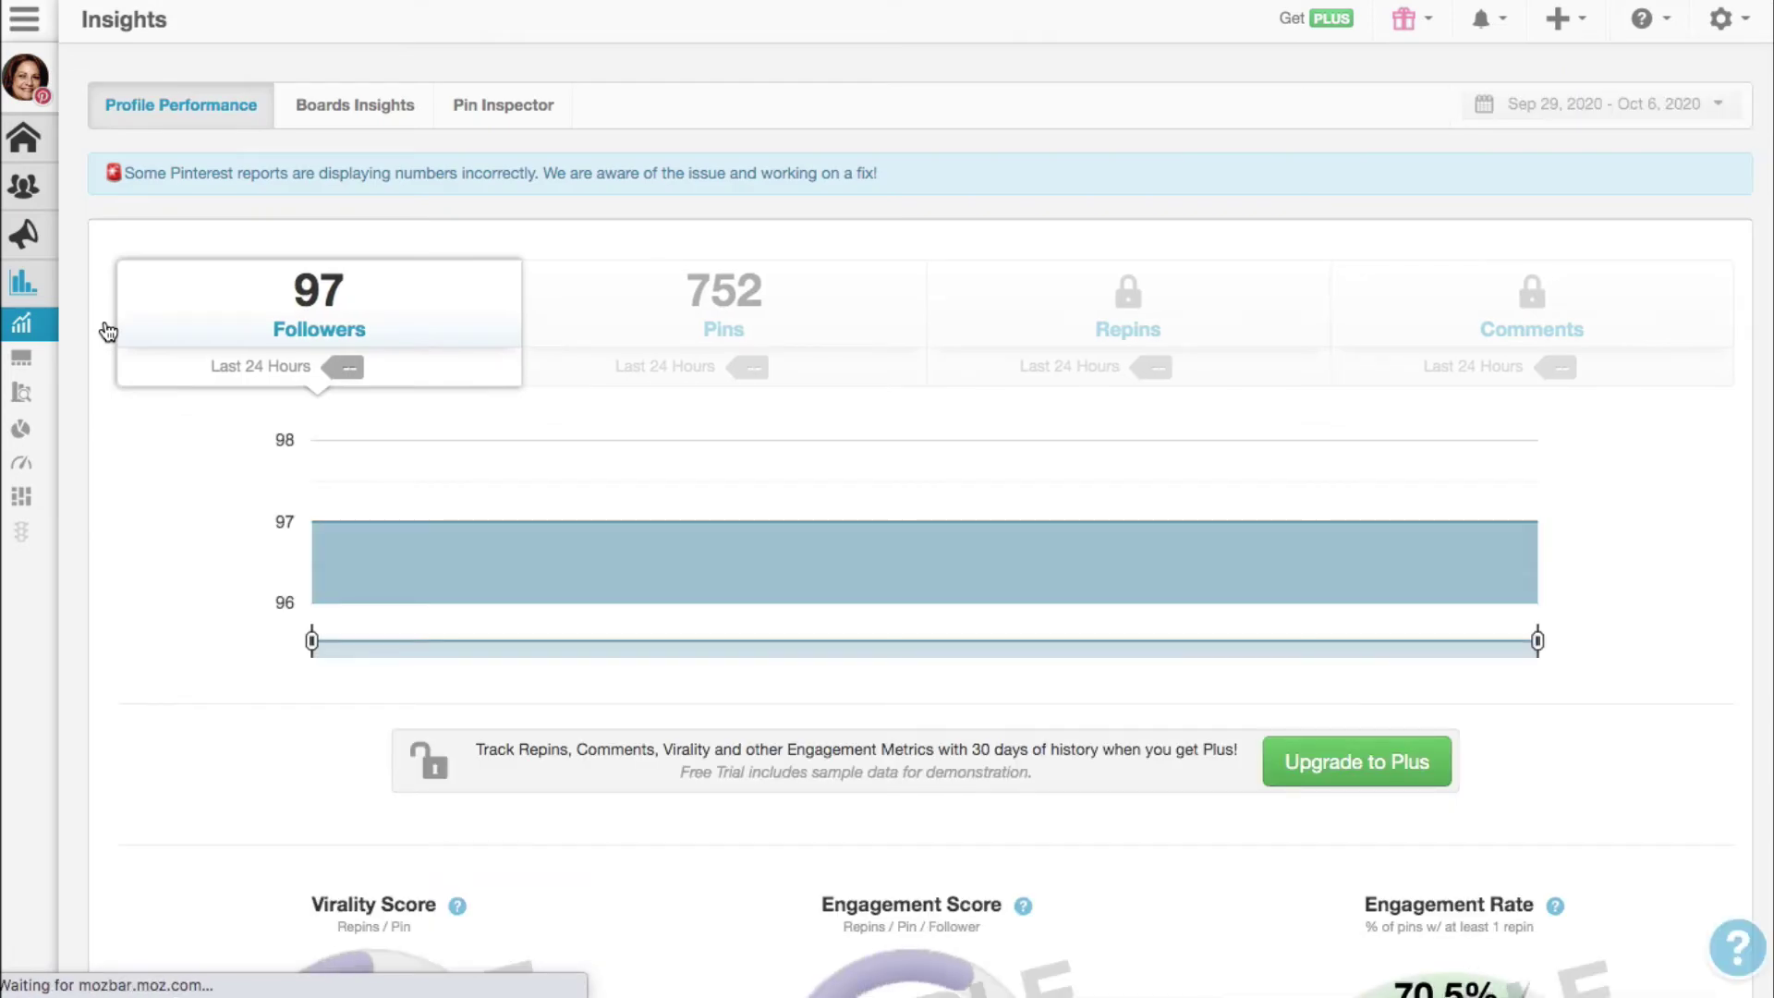
click(359, 106)
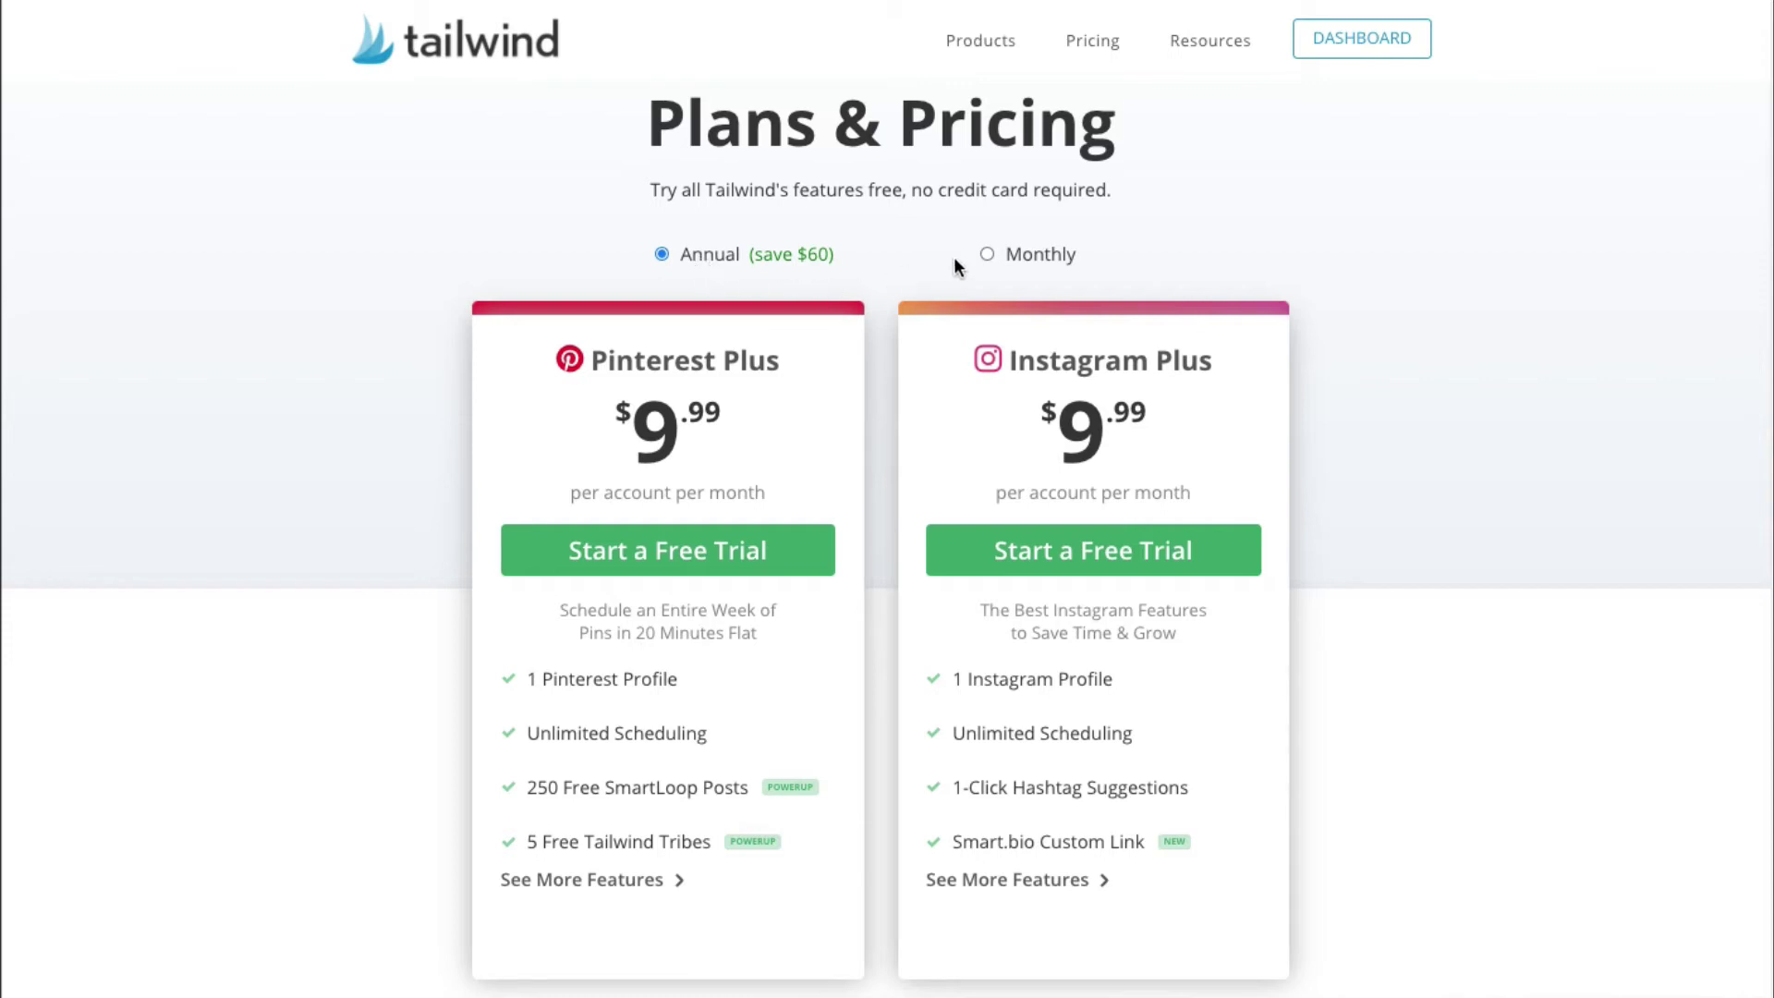
click(988, 255)
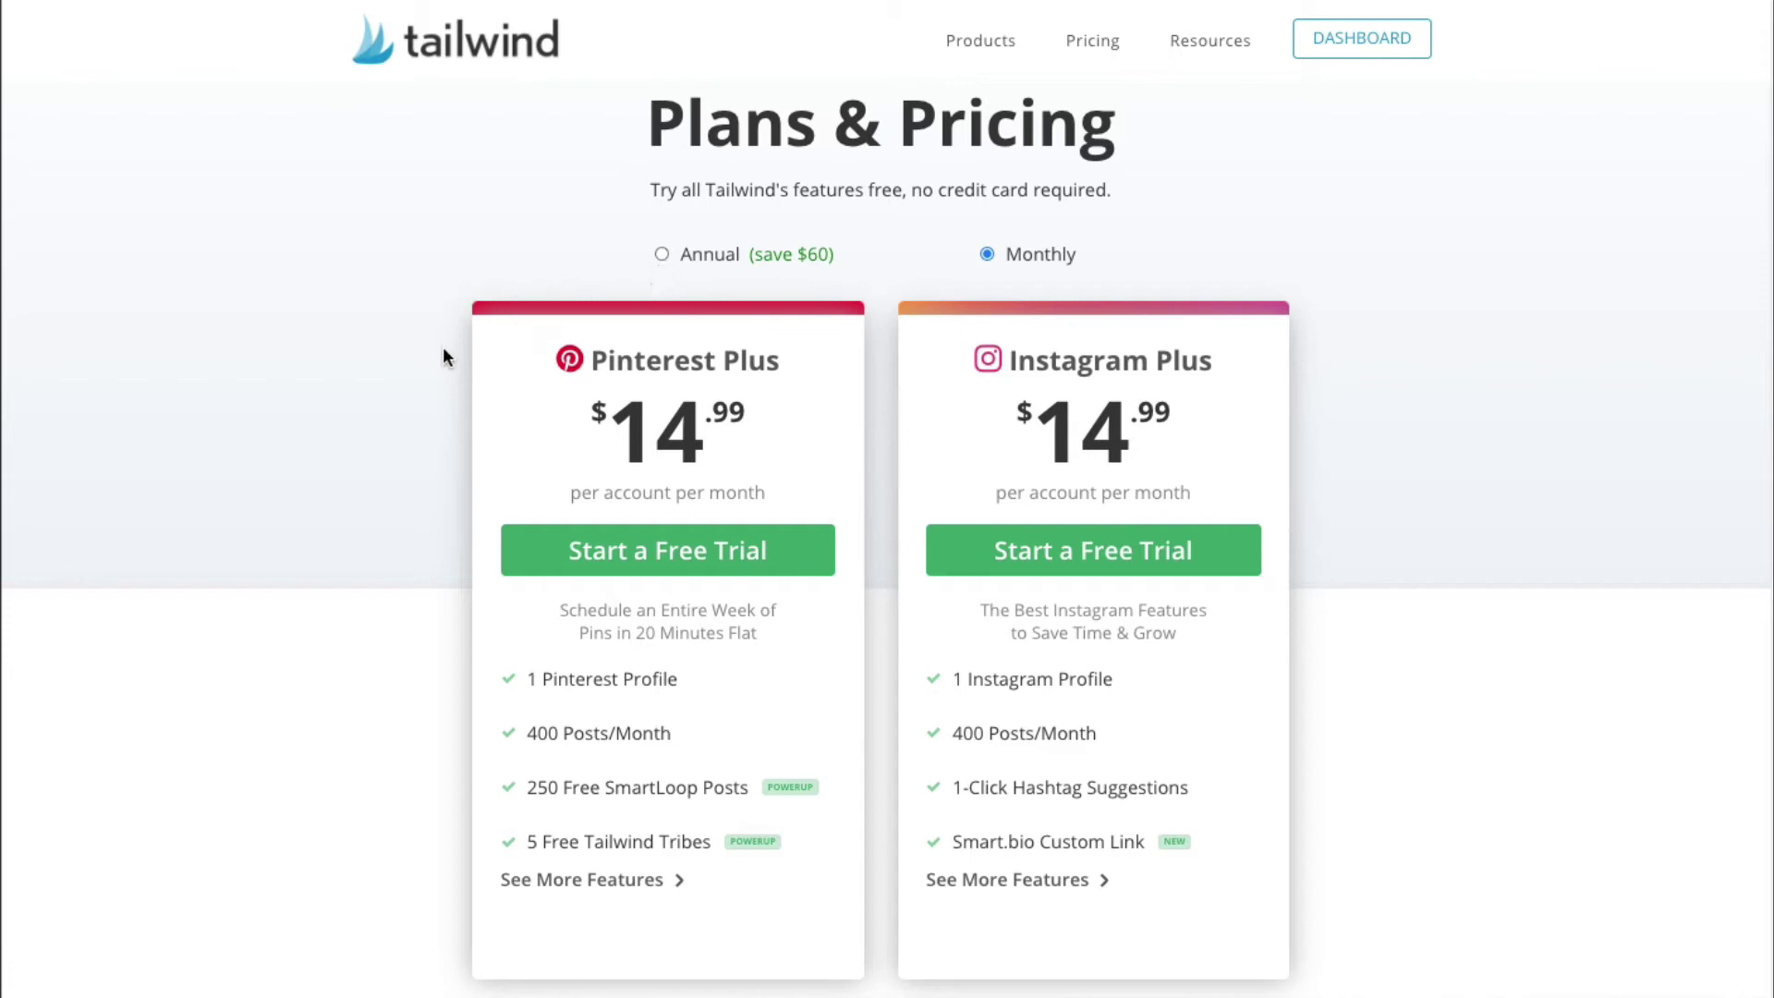
scroll(441, 357, down, 1)
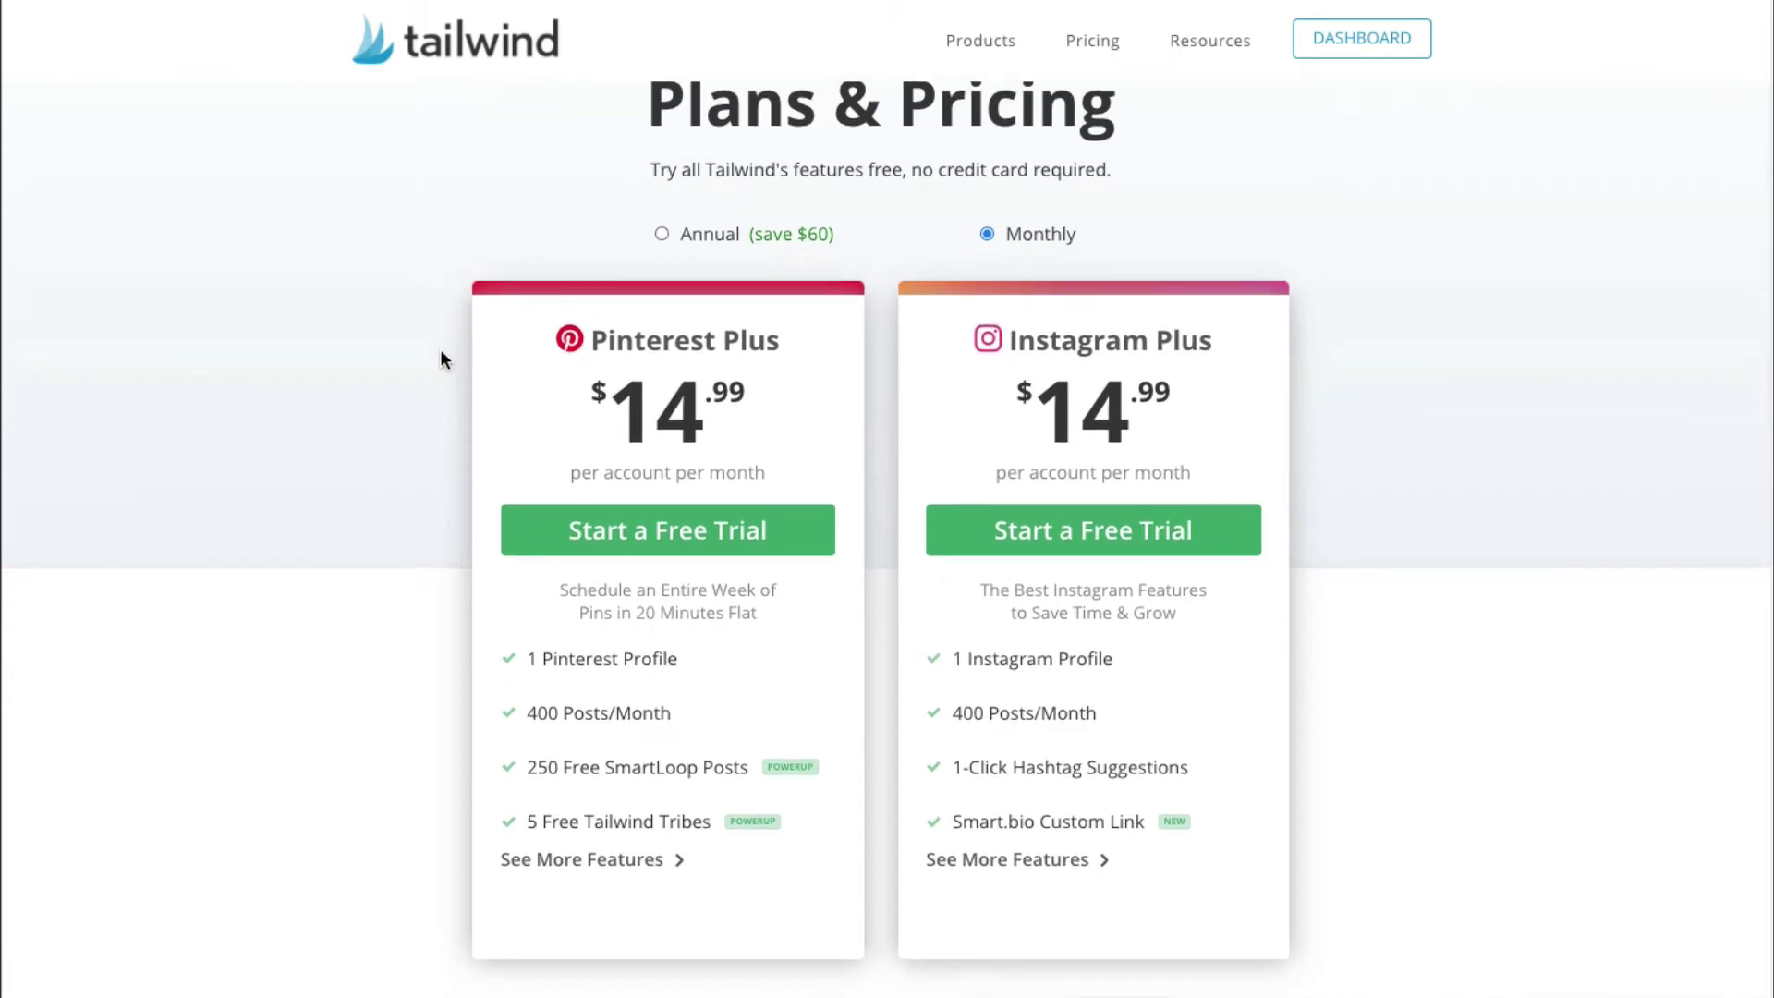
click(661, 234)
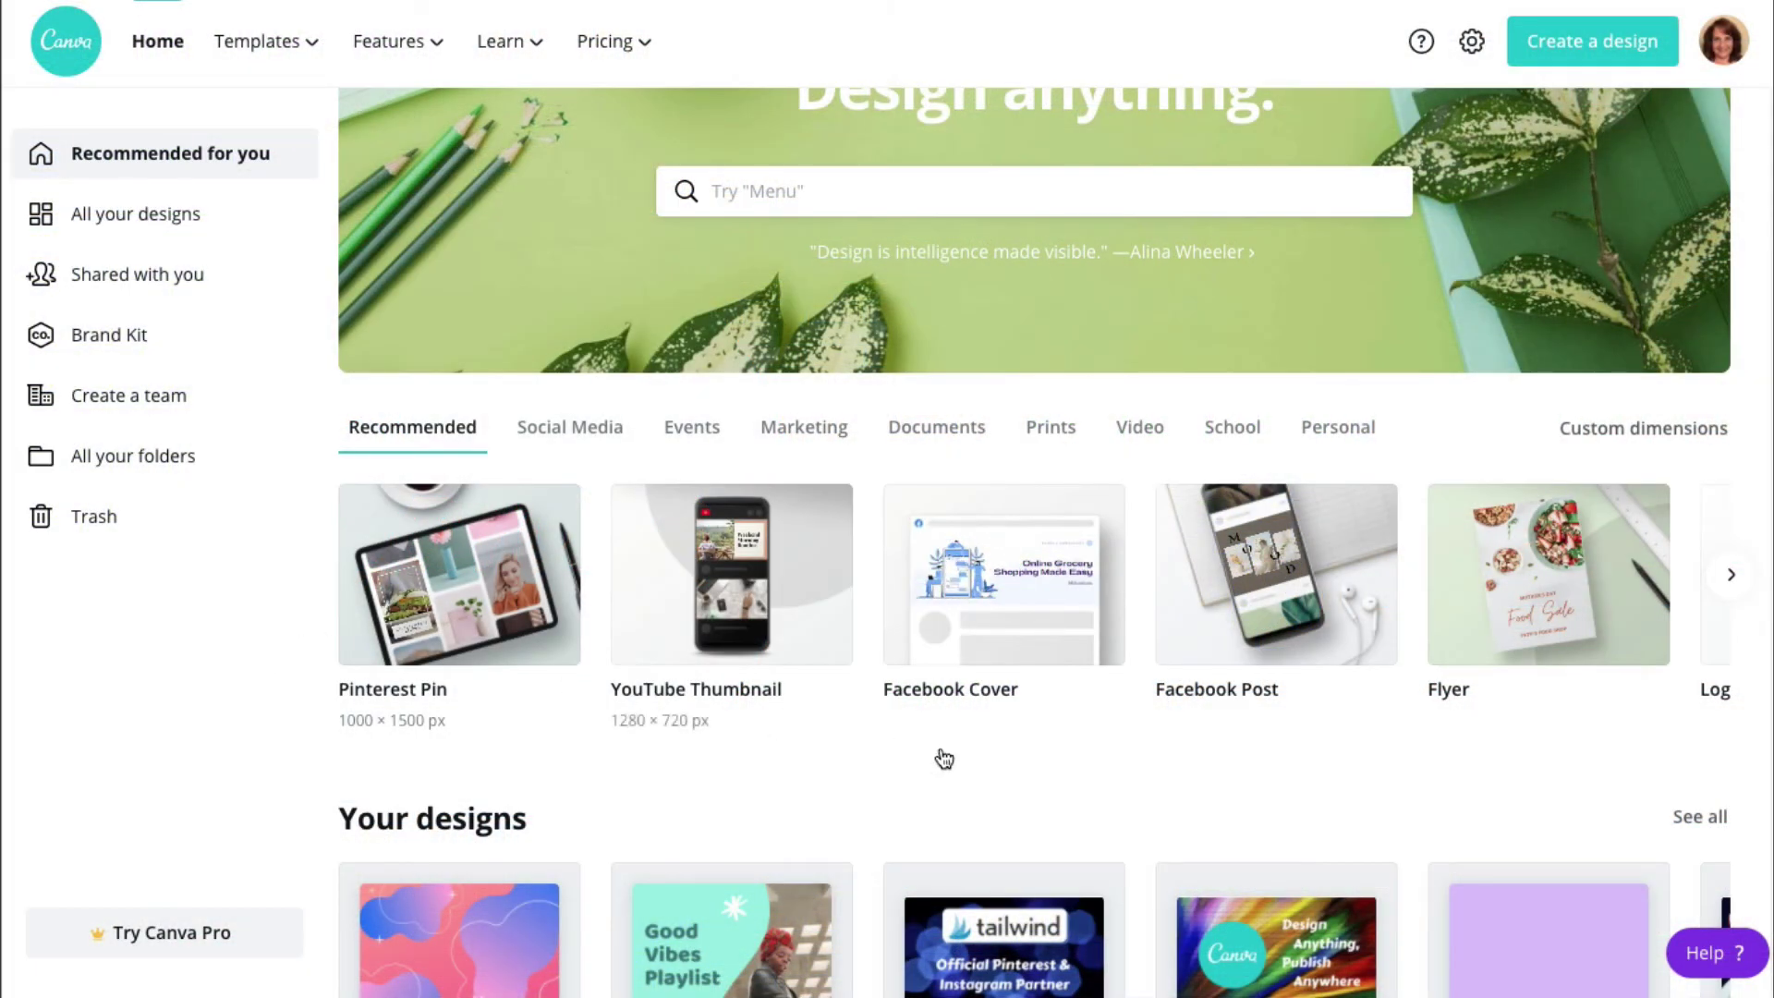
- Page through the Recommended design types, then start a new blank Pinterest Pin design
scroll(1041, 748, down, 1)
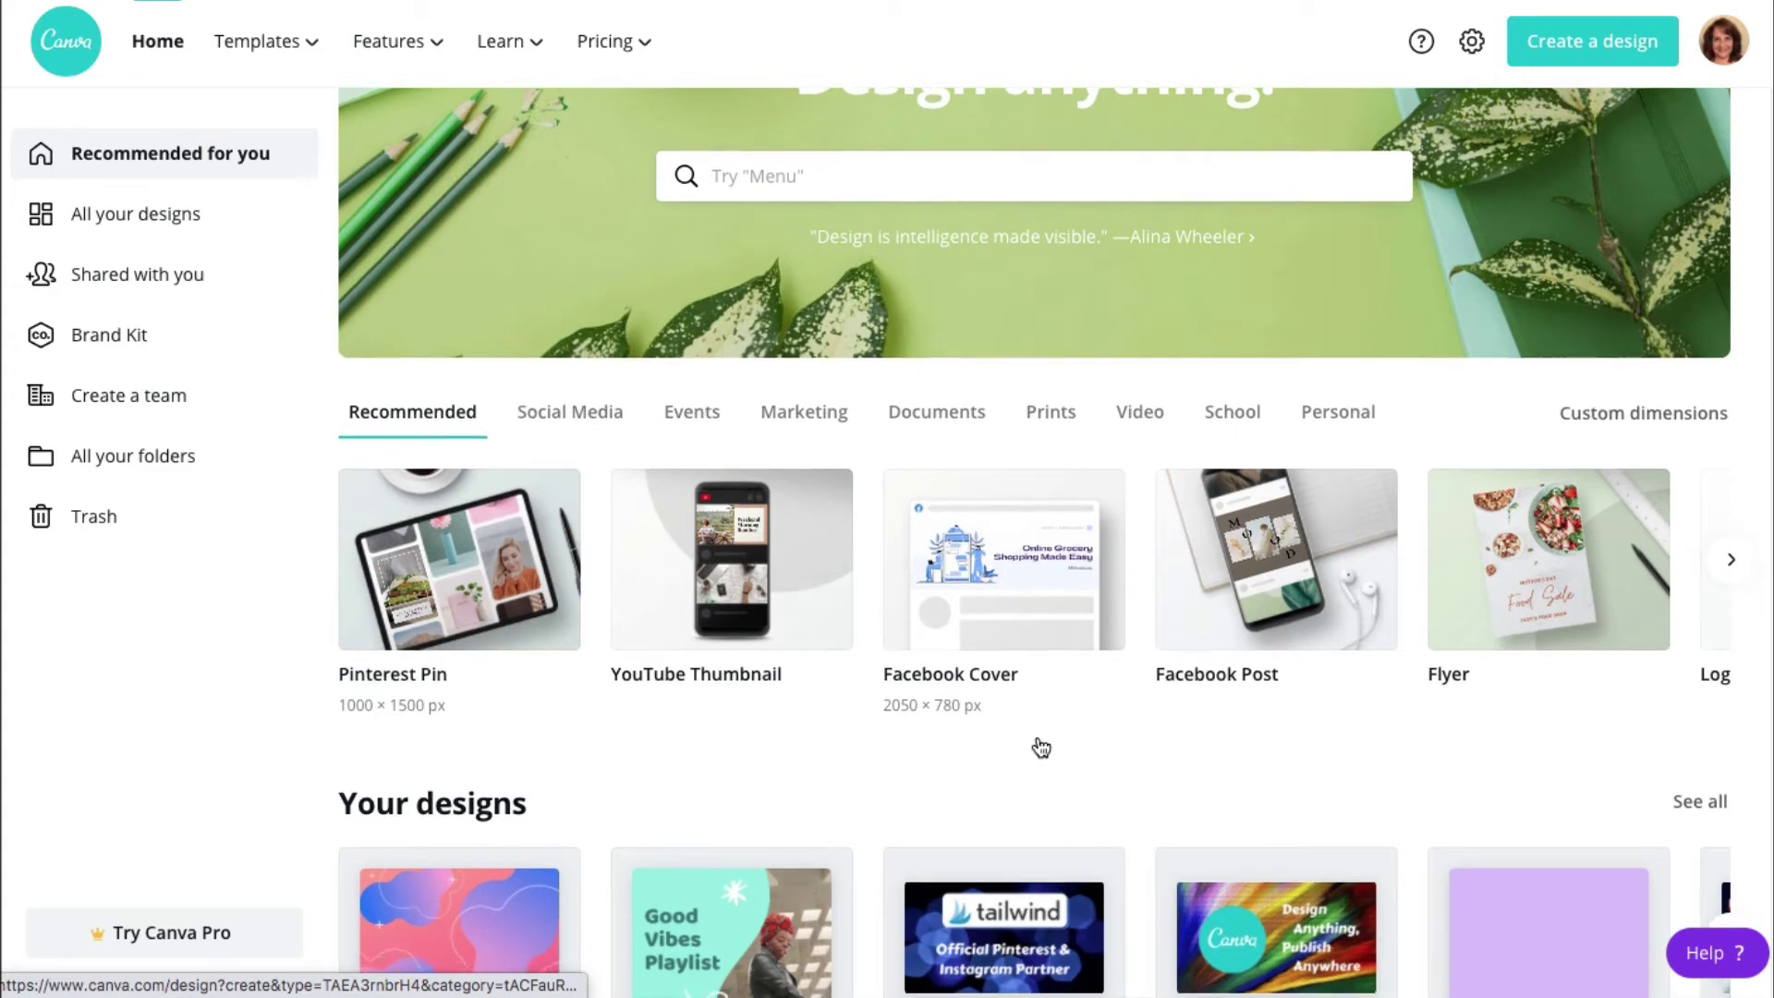
scroll(1036, 745, down, 1)
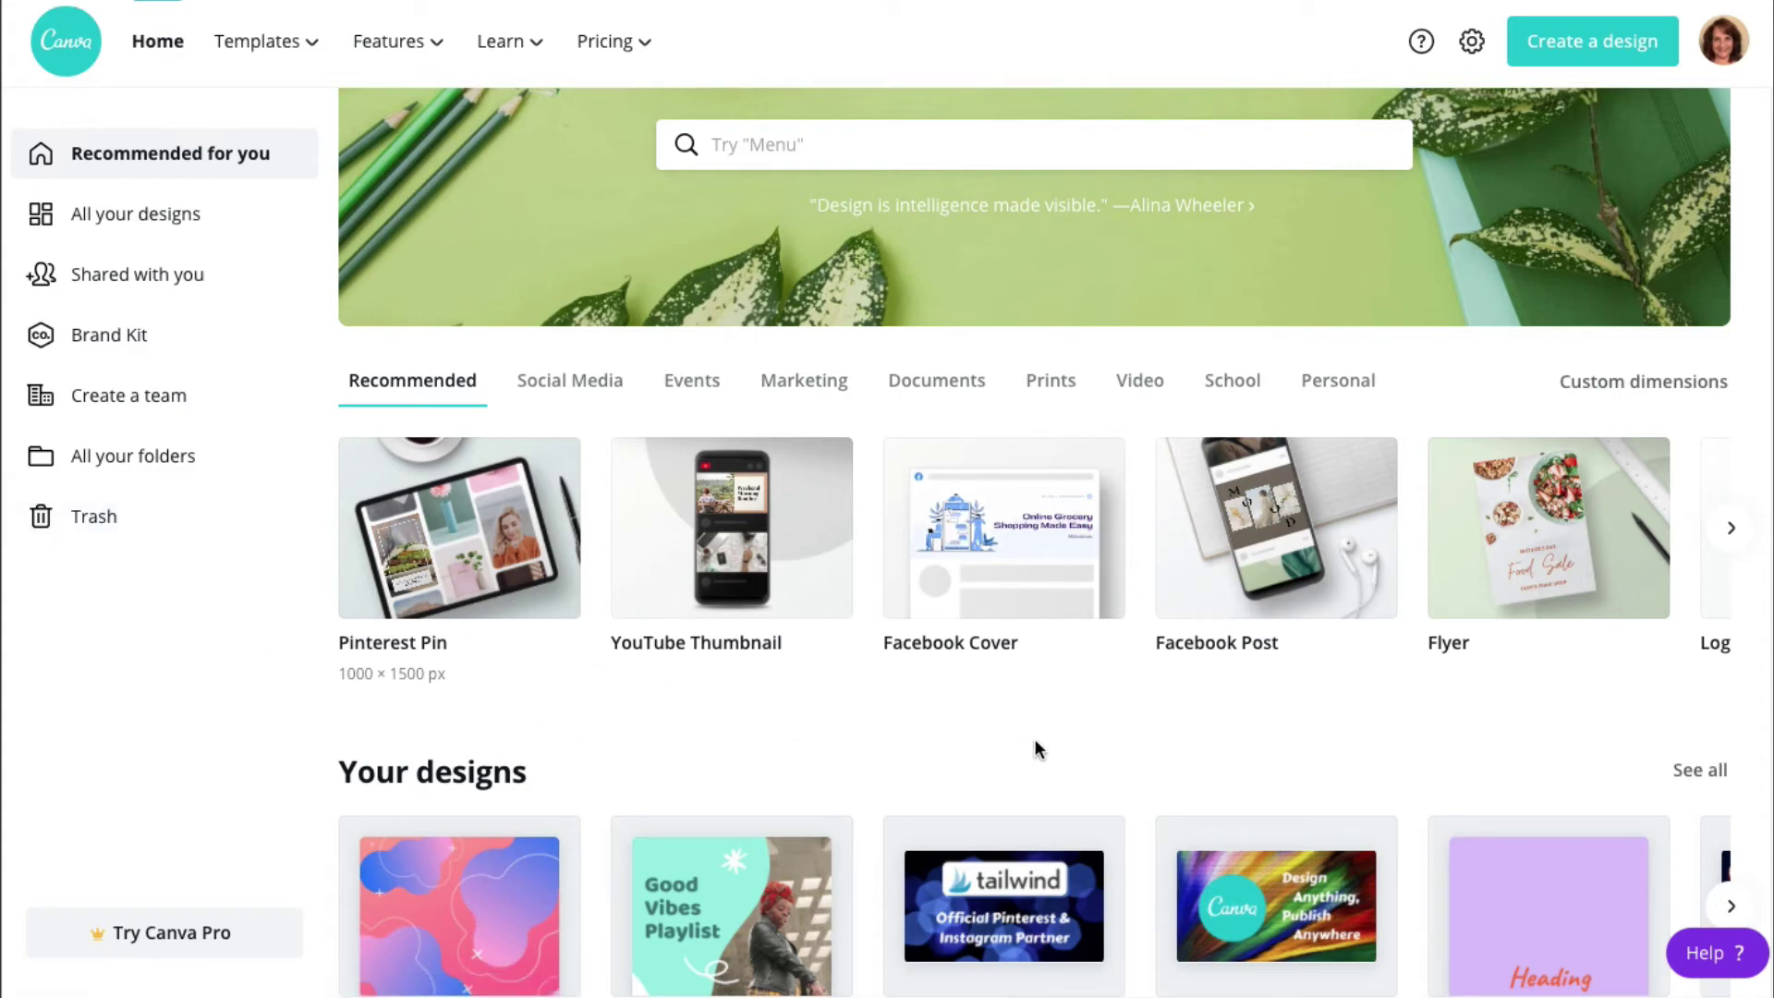
click(1731, 528)
click(1731, 528)
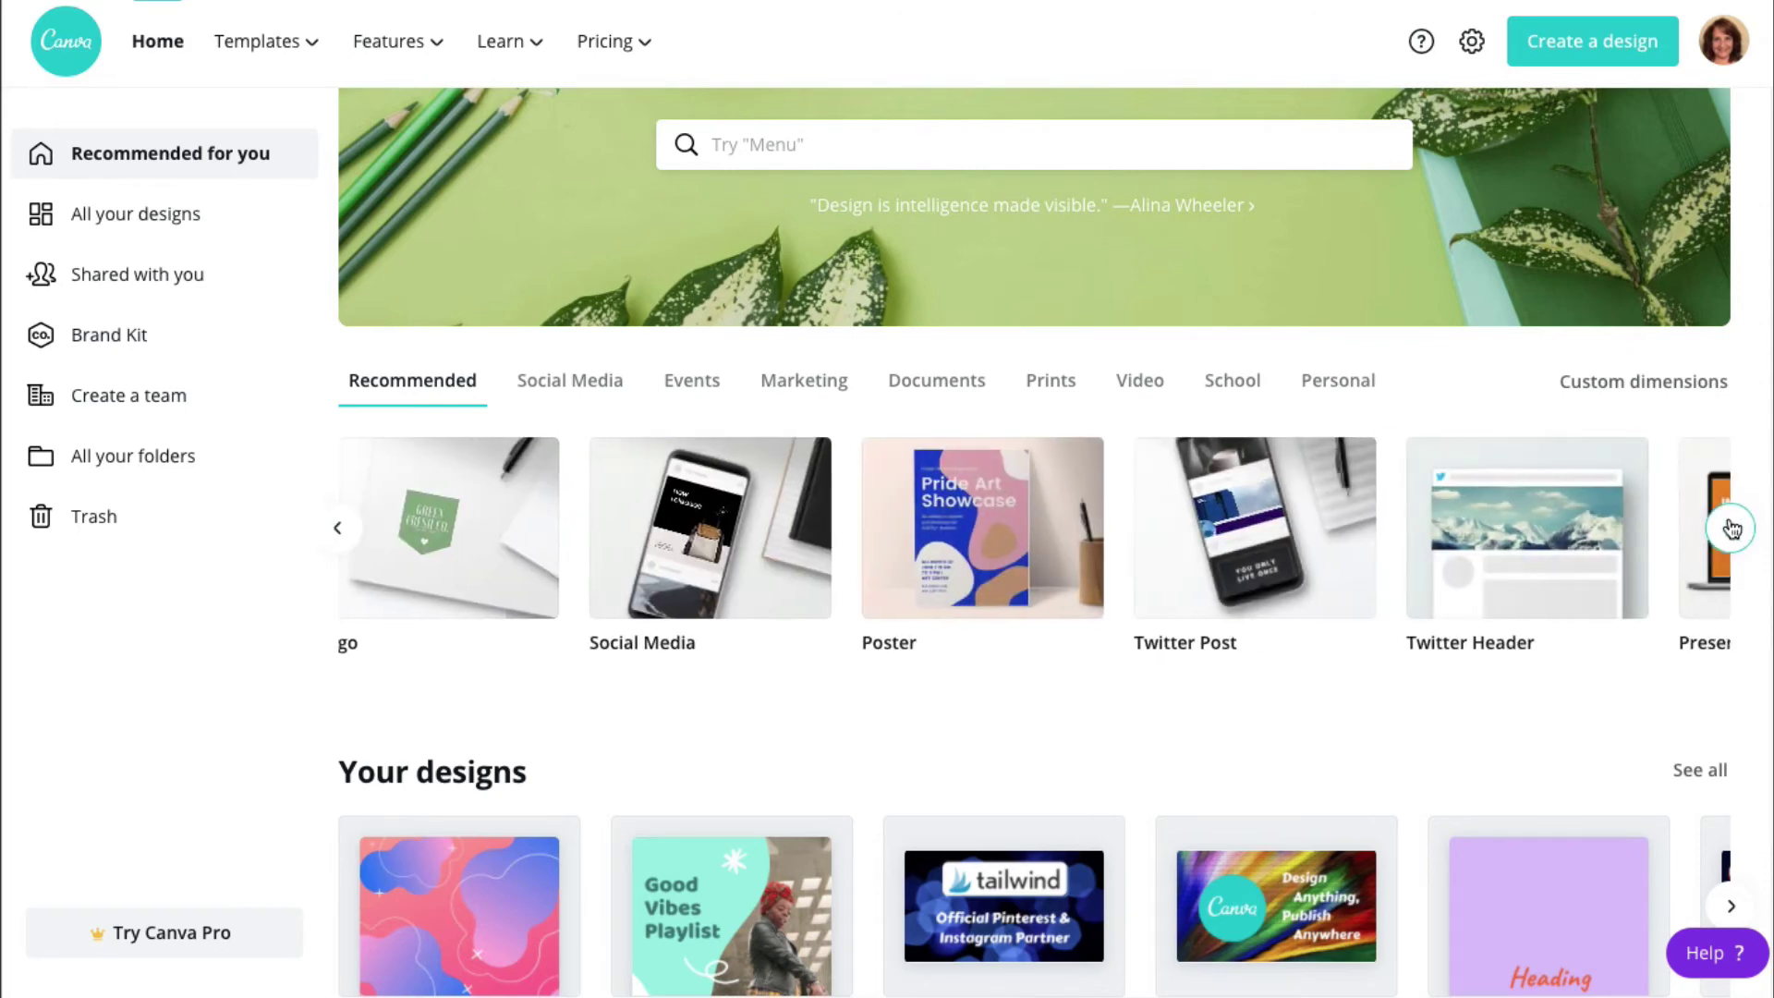
click(1731, 529)
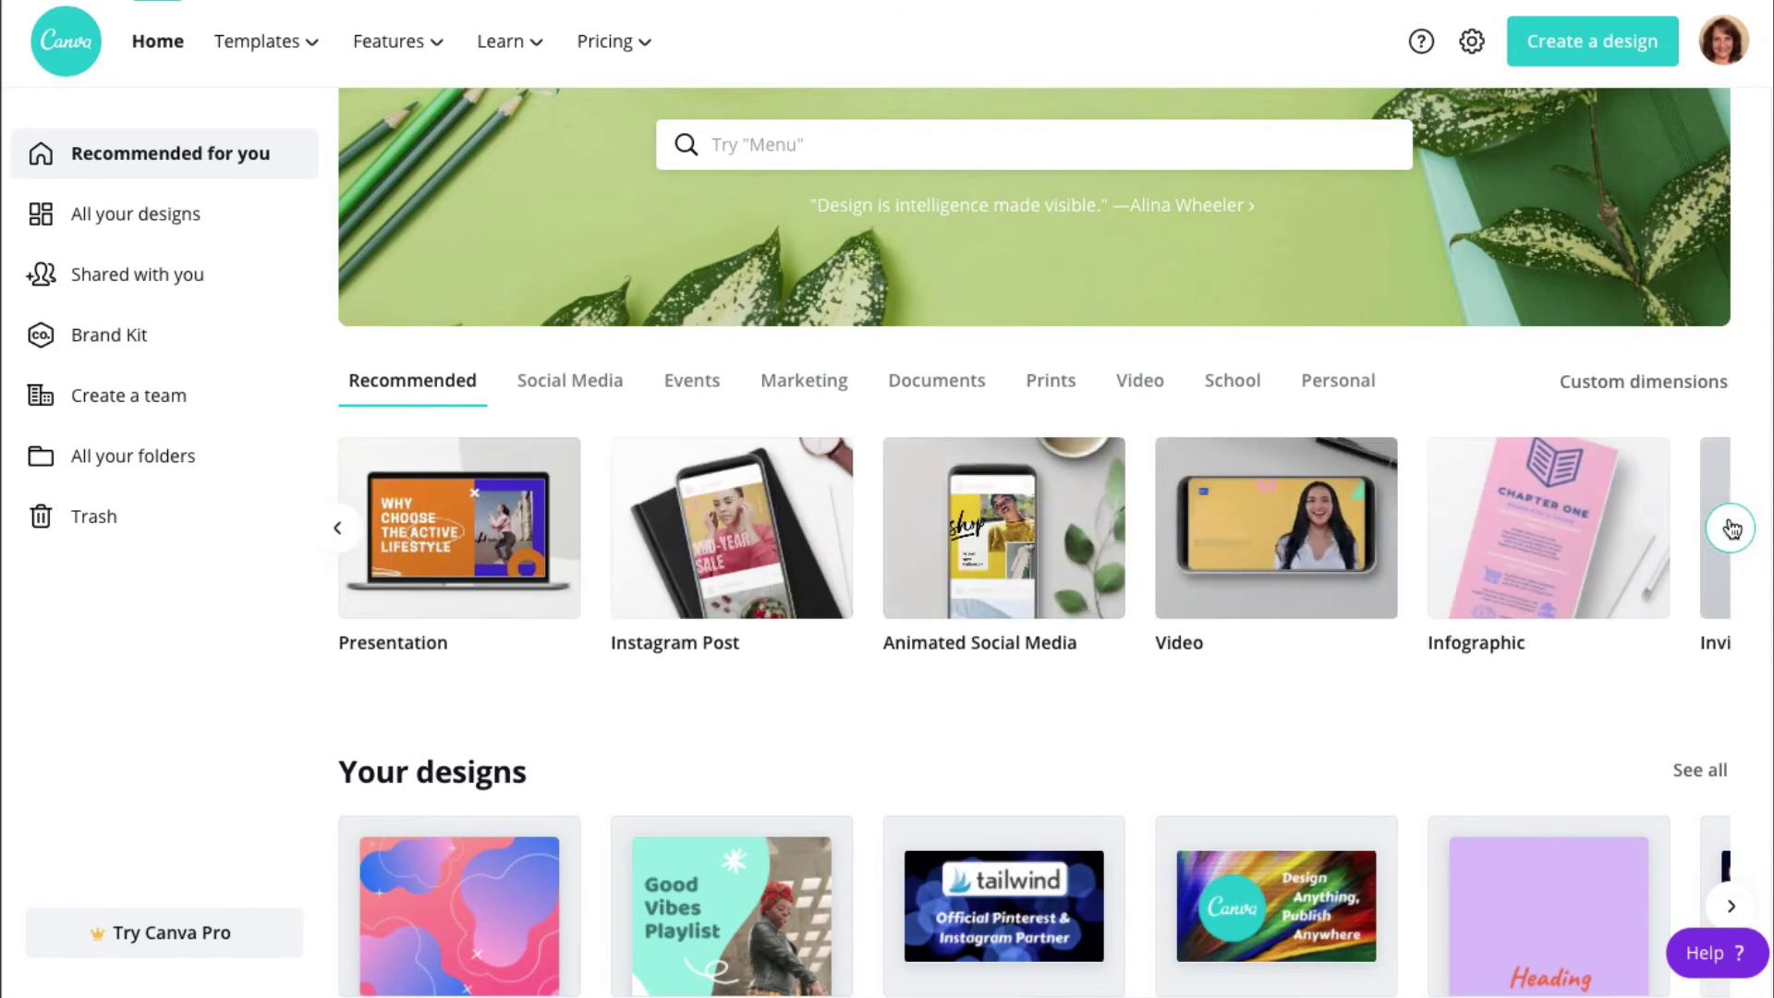
click(340, 529)
click(340, 529)
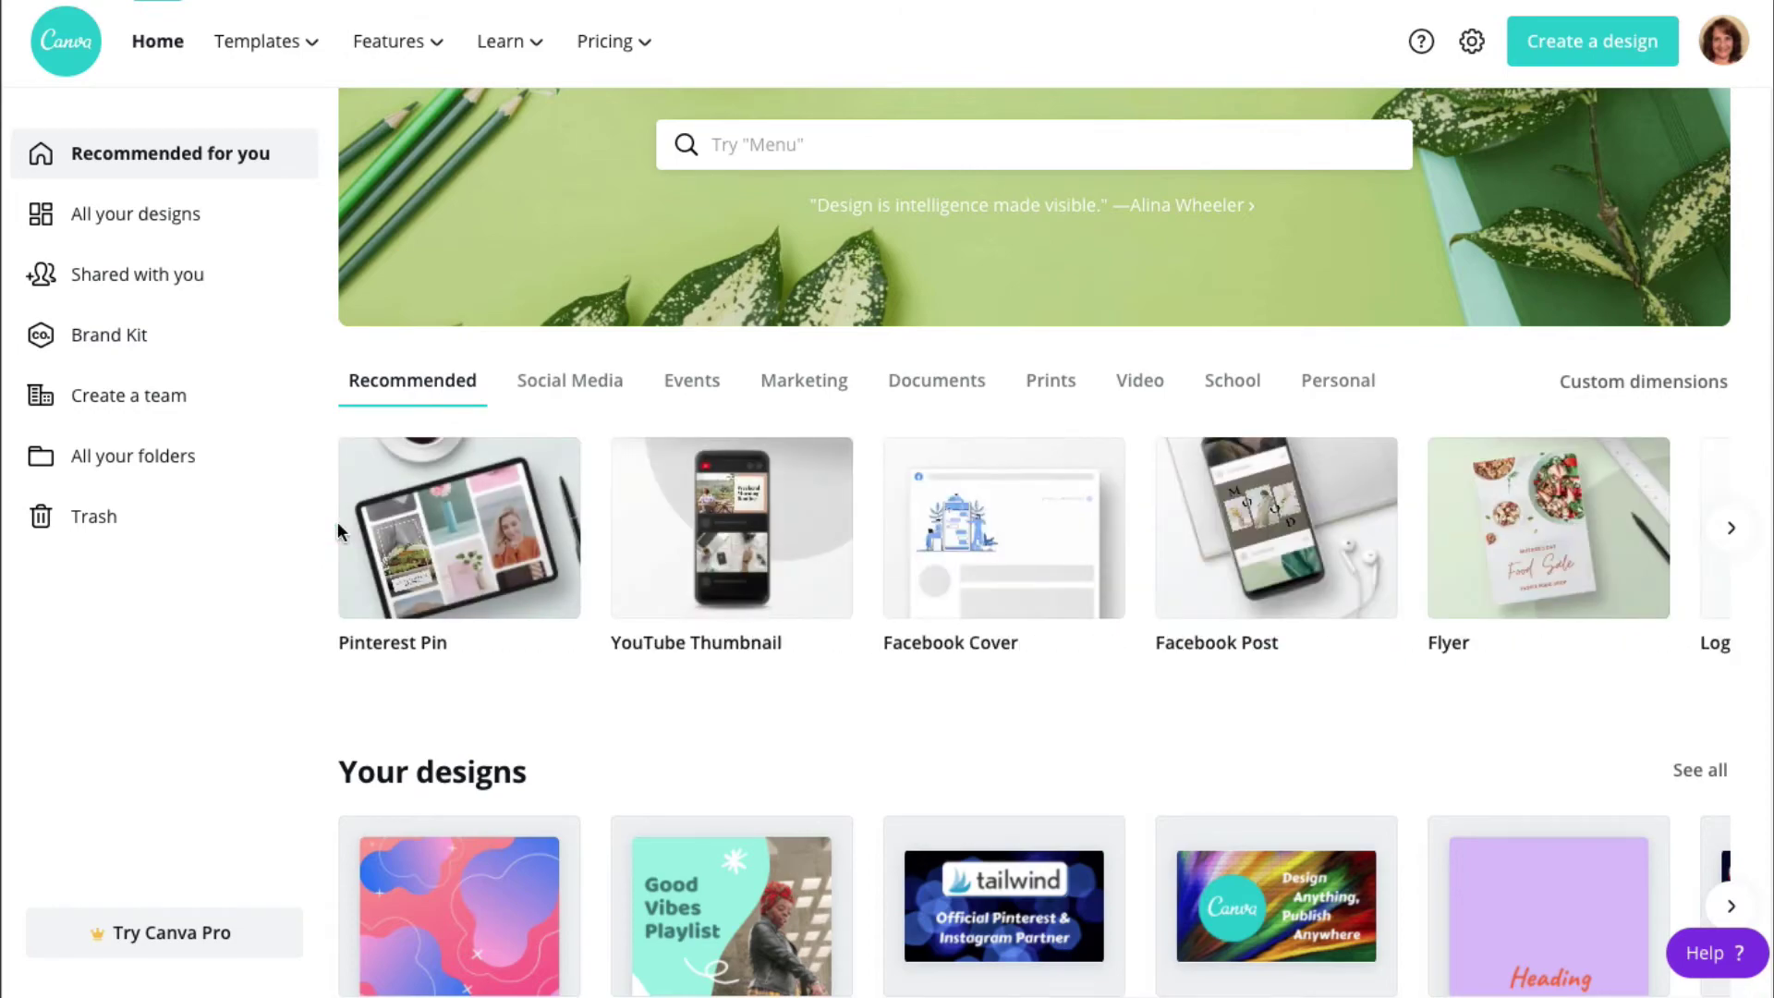
click(498, 511)
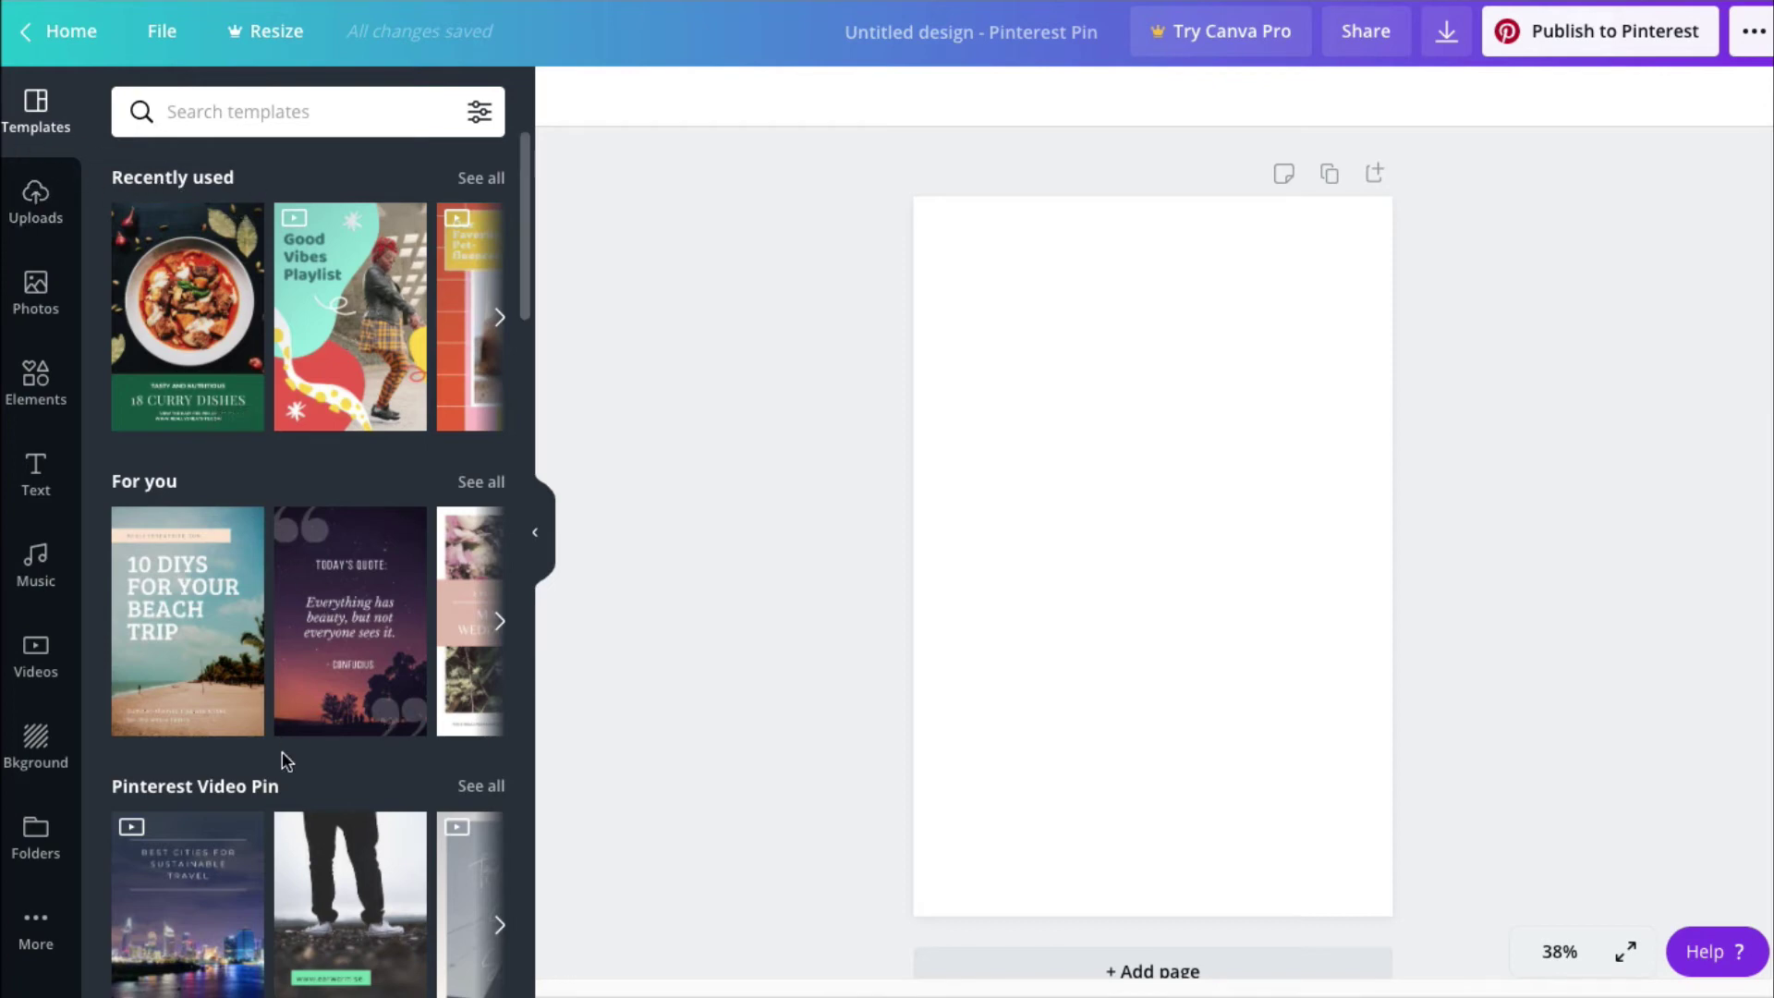
- Apply the purple '20 Do-It-Yourself Purple Wedding Decorations' template and select its background photo
scroll(287, 763, down, 2)
scroll(284, 772, down, 2)
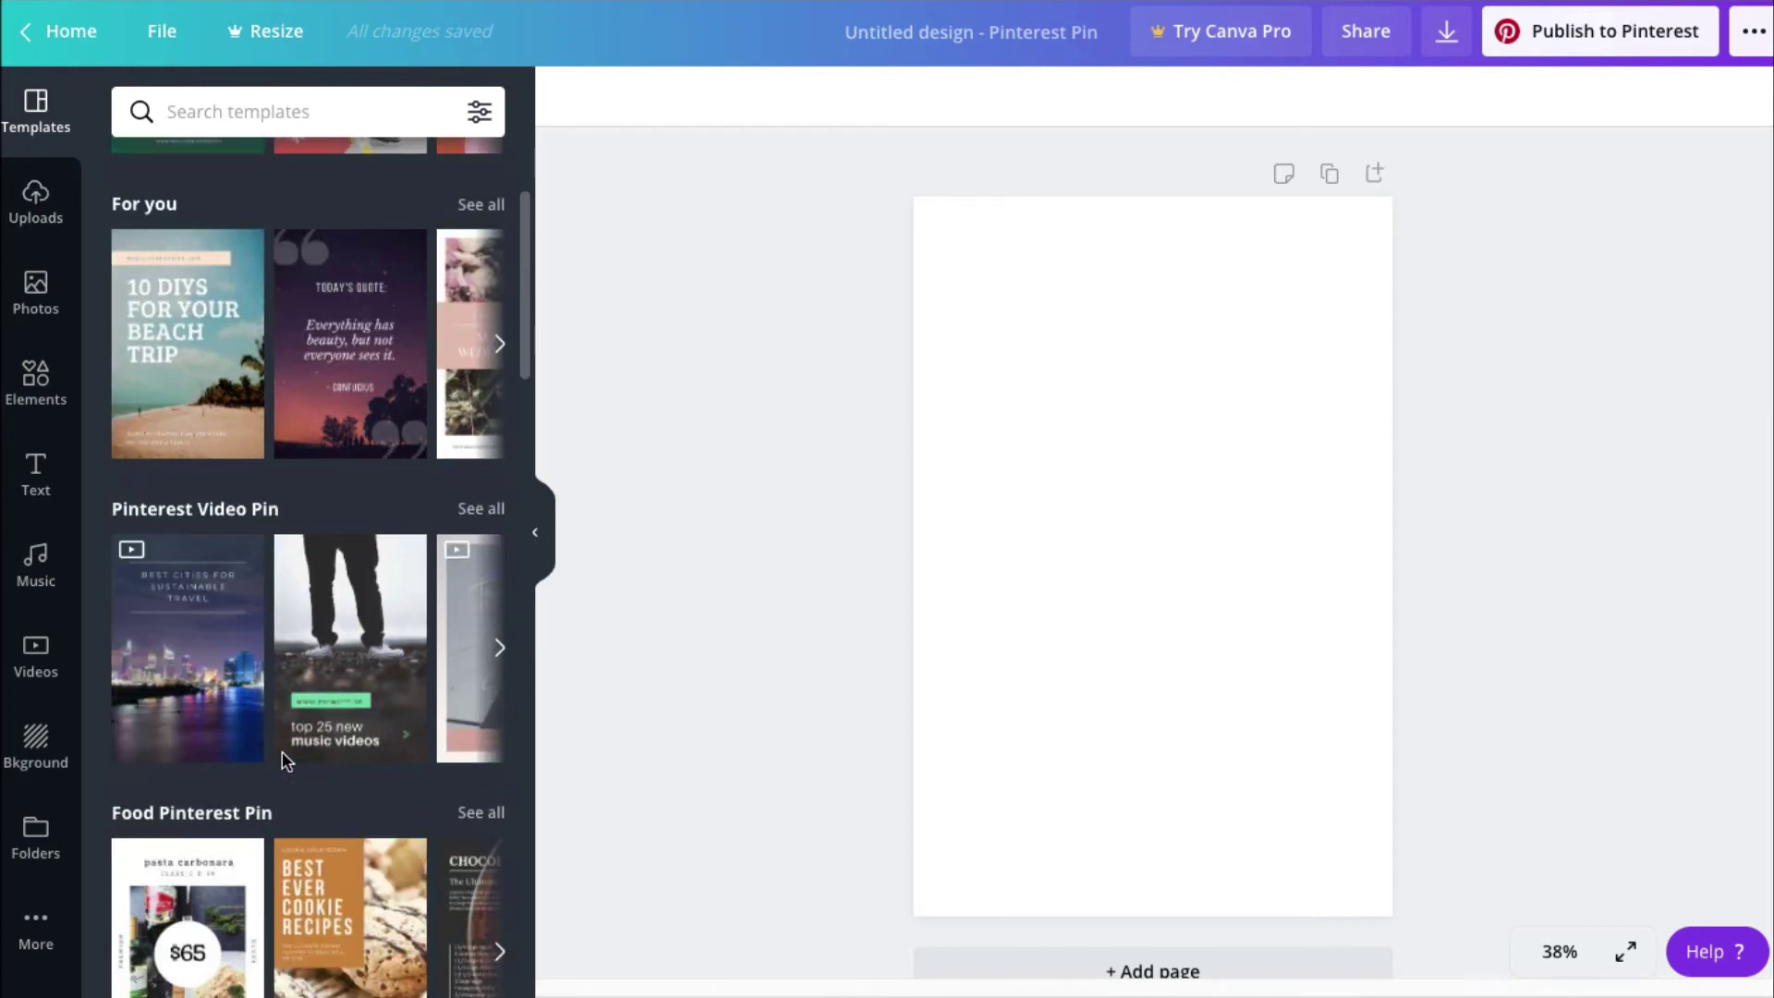
scroll(285, 772, down, 2)
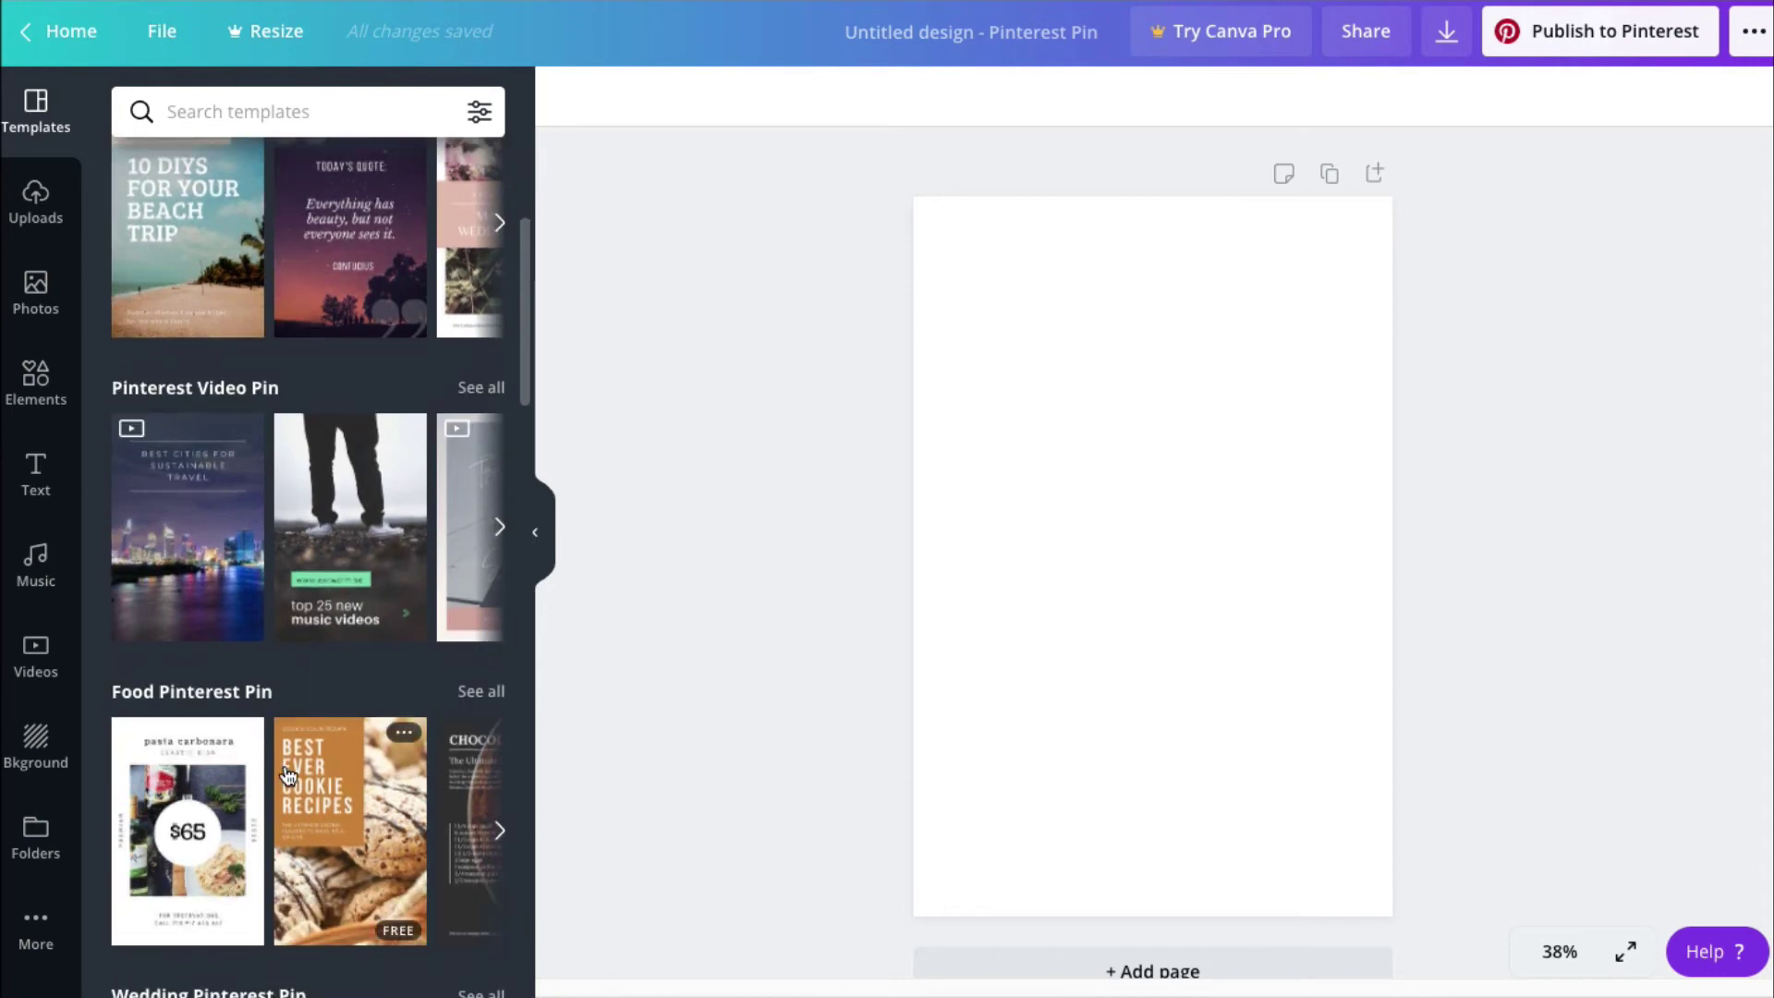
scroll(283, 774, down, 5)
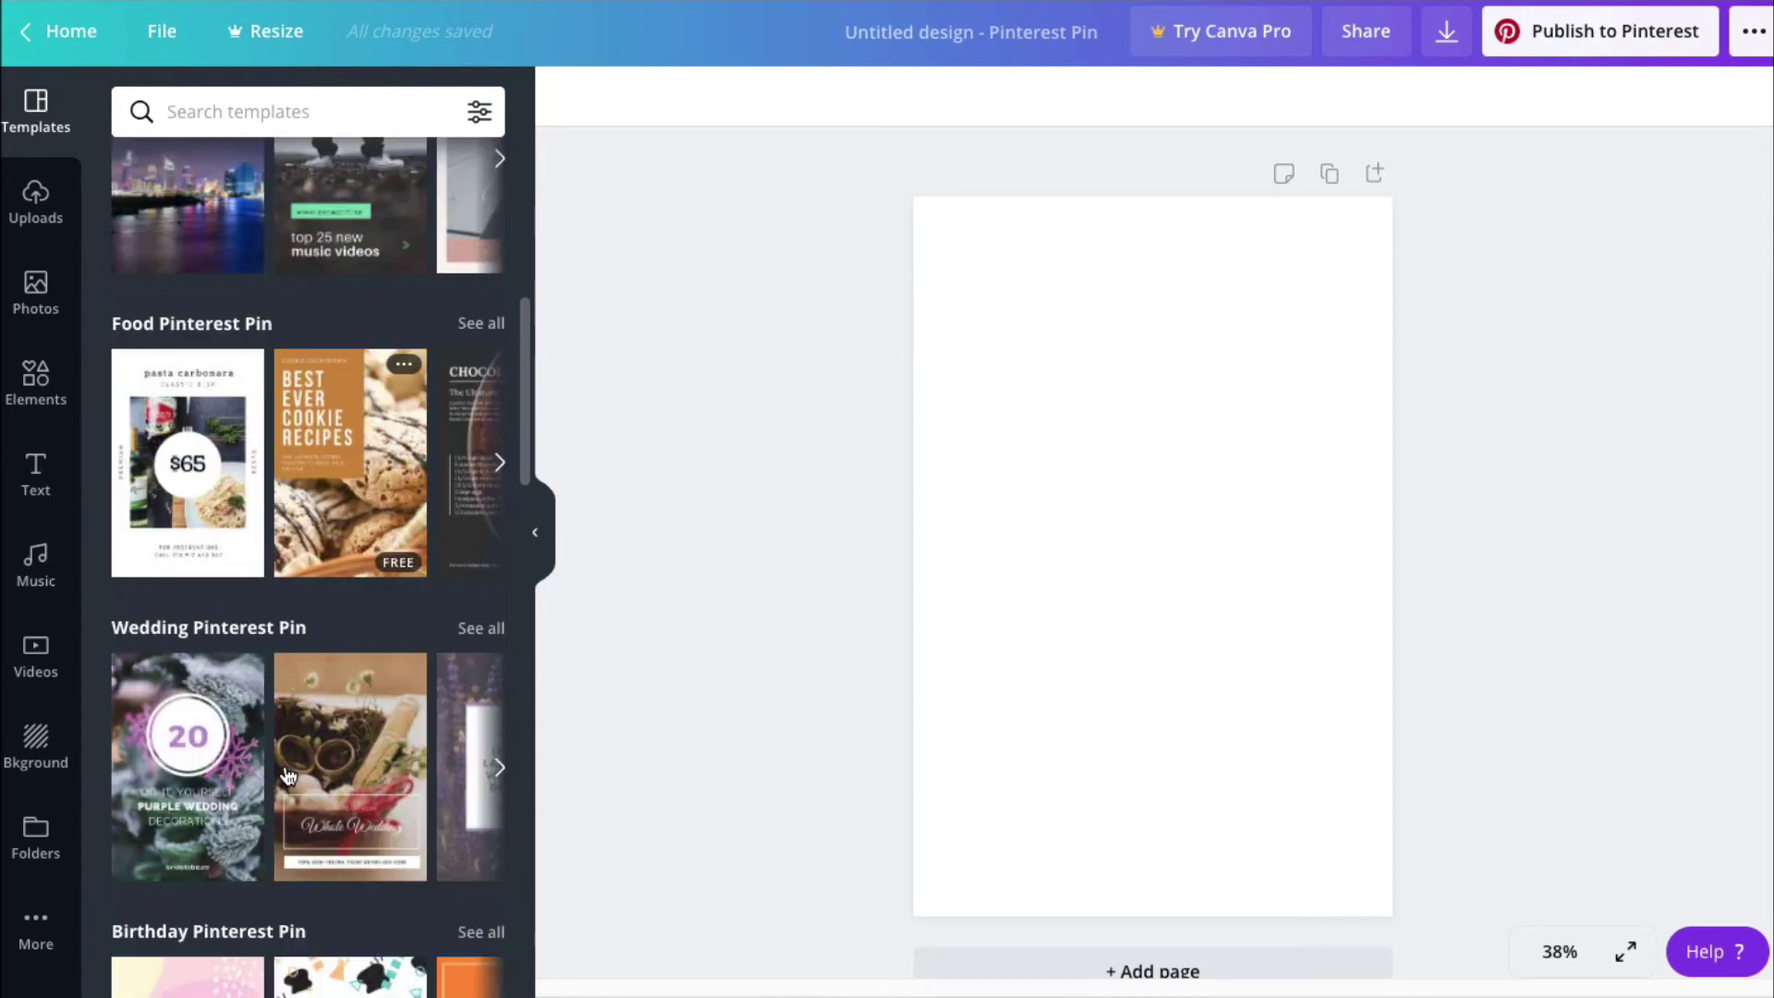
click(187, 773)
click(1367, 418)
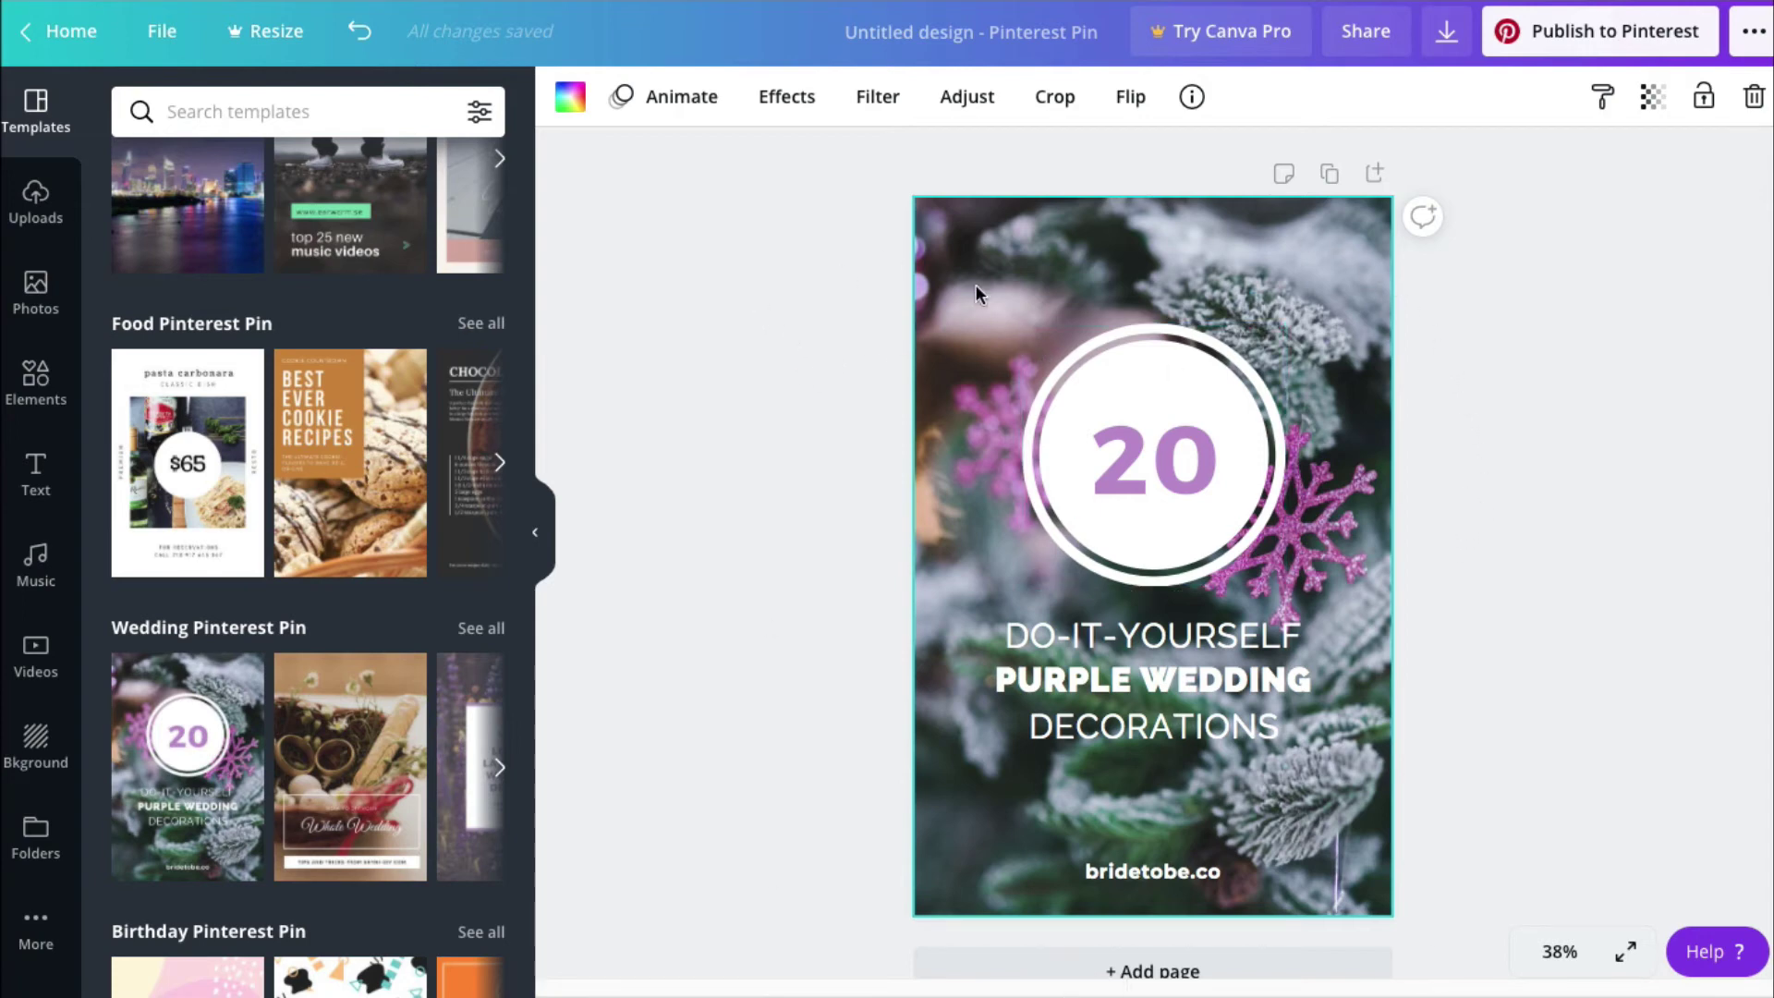
- Browse the Uploads, Photos and Elements panels
click(31, 194)
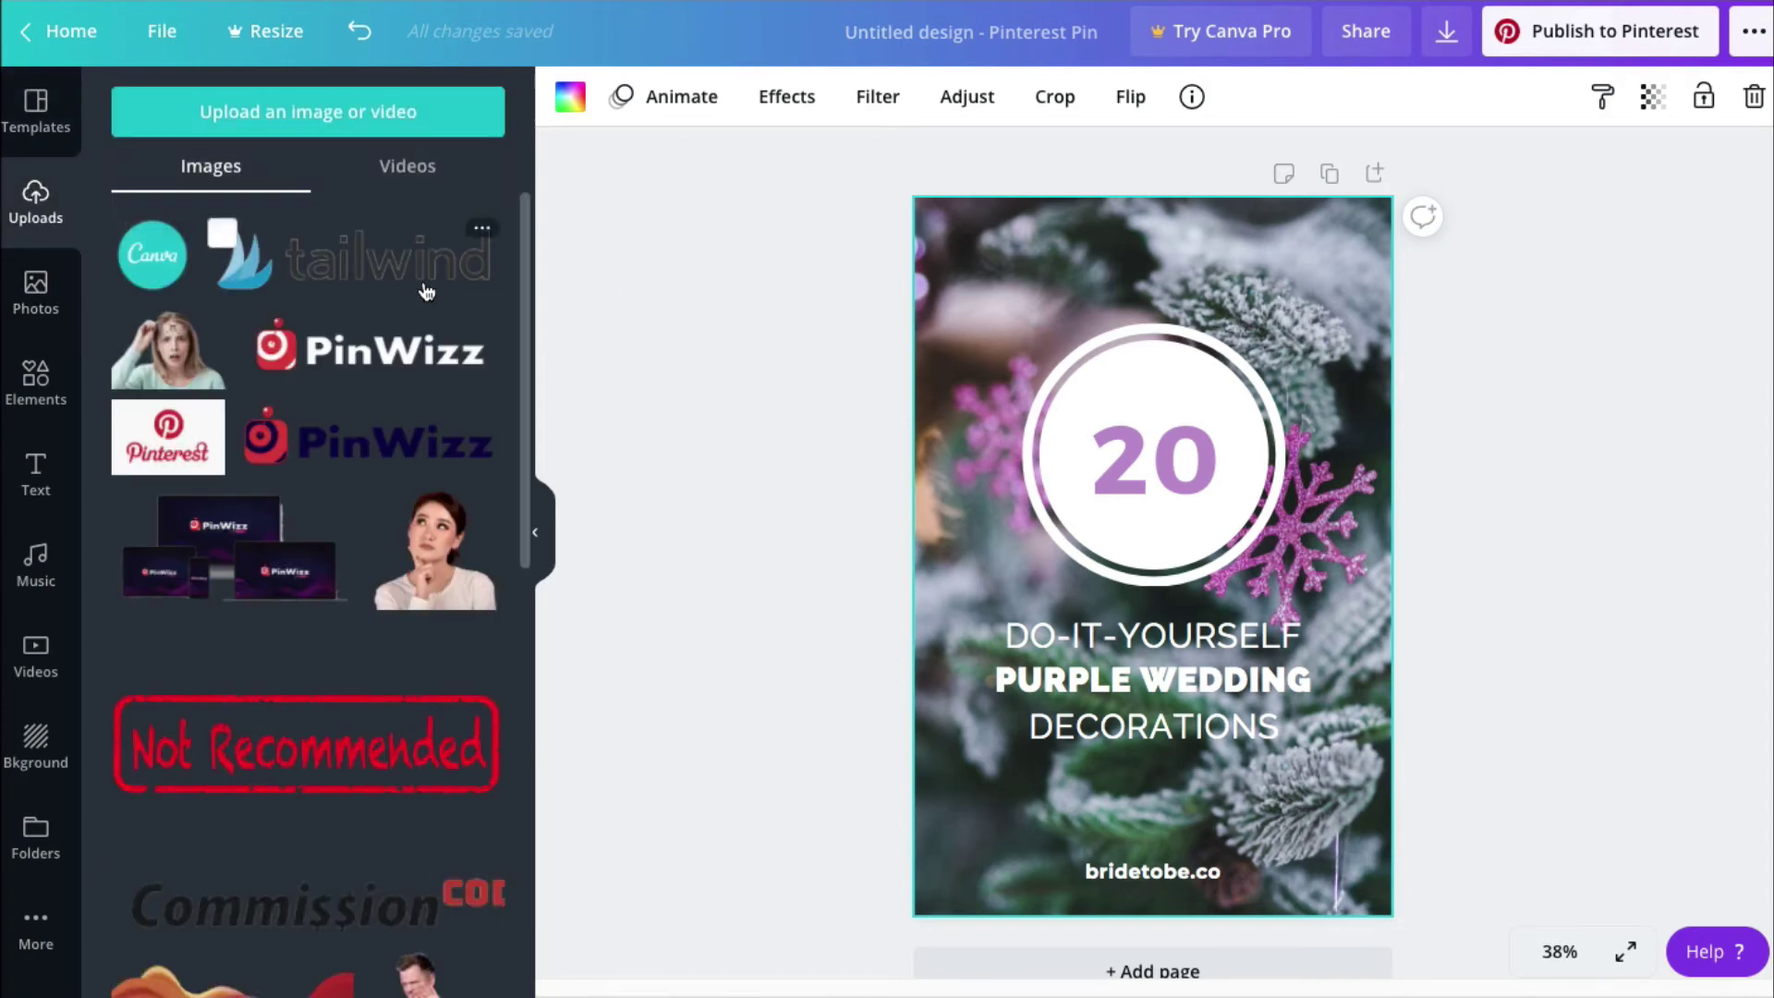
click(36, 286)
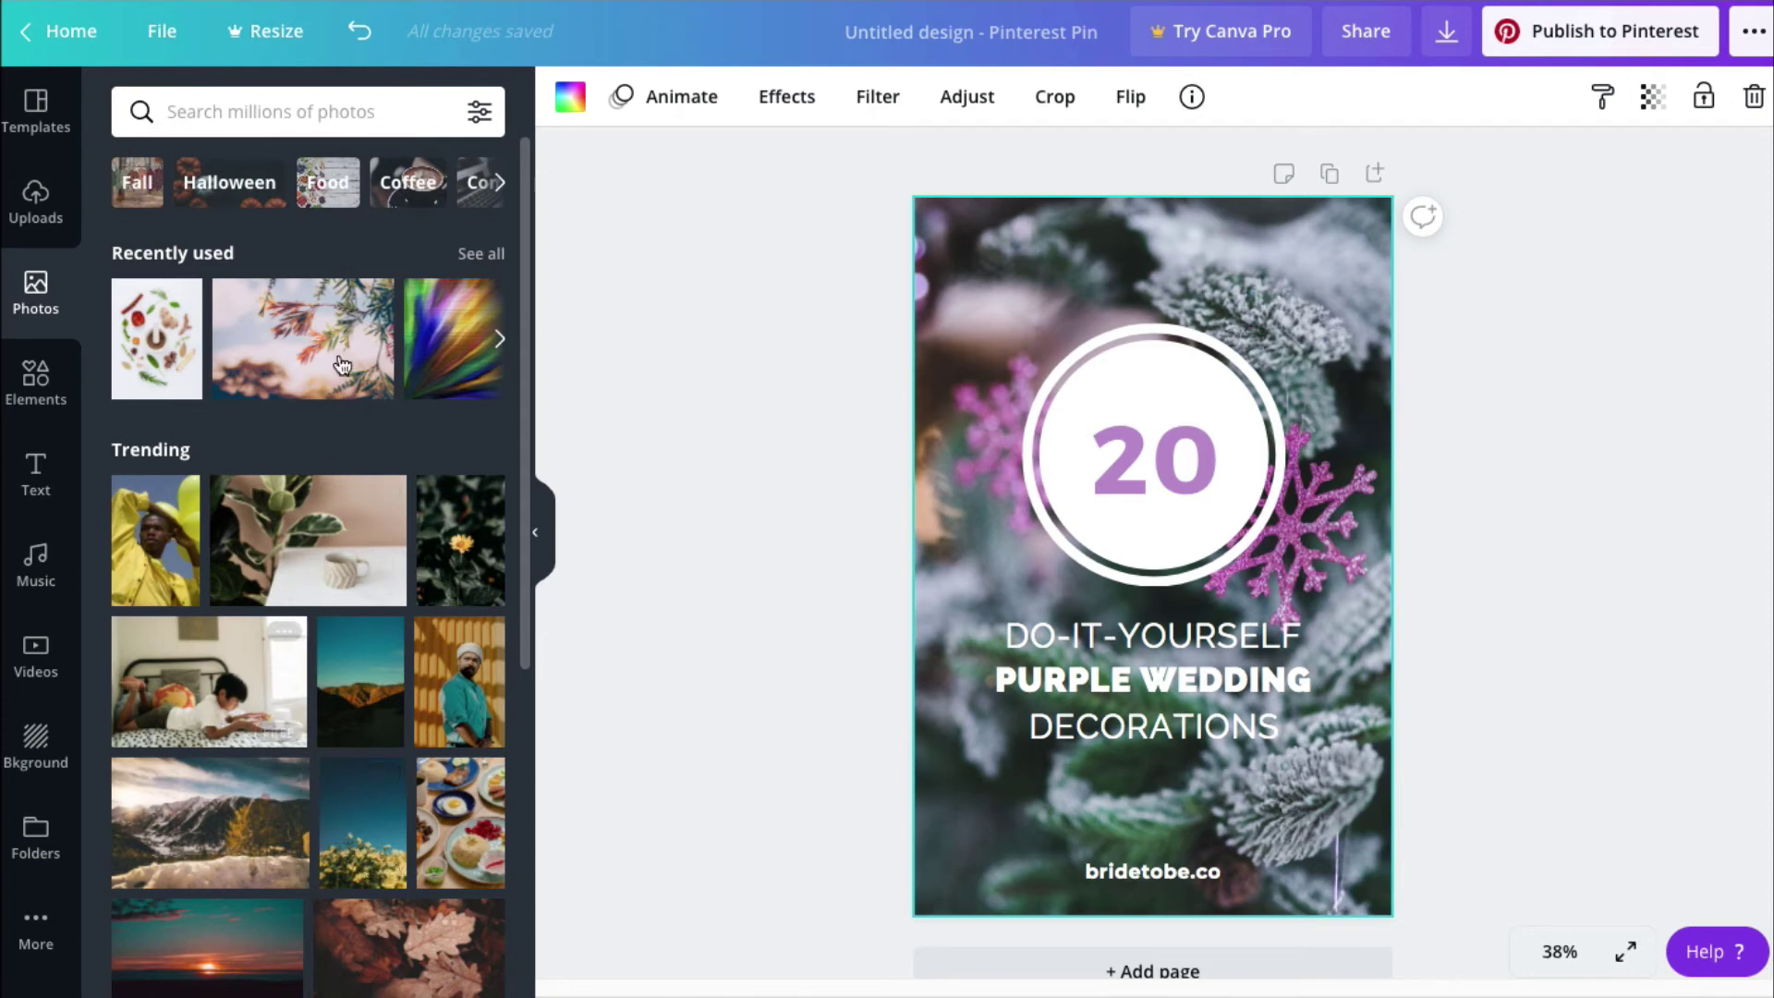
click(36, 375)
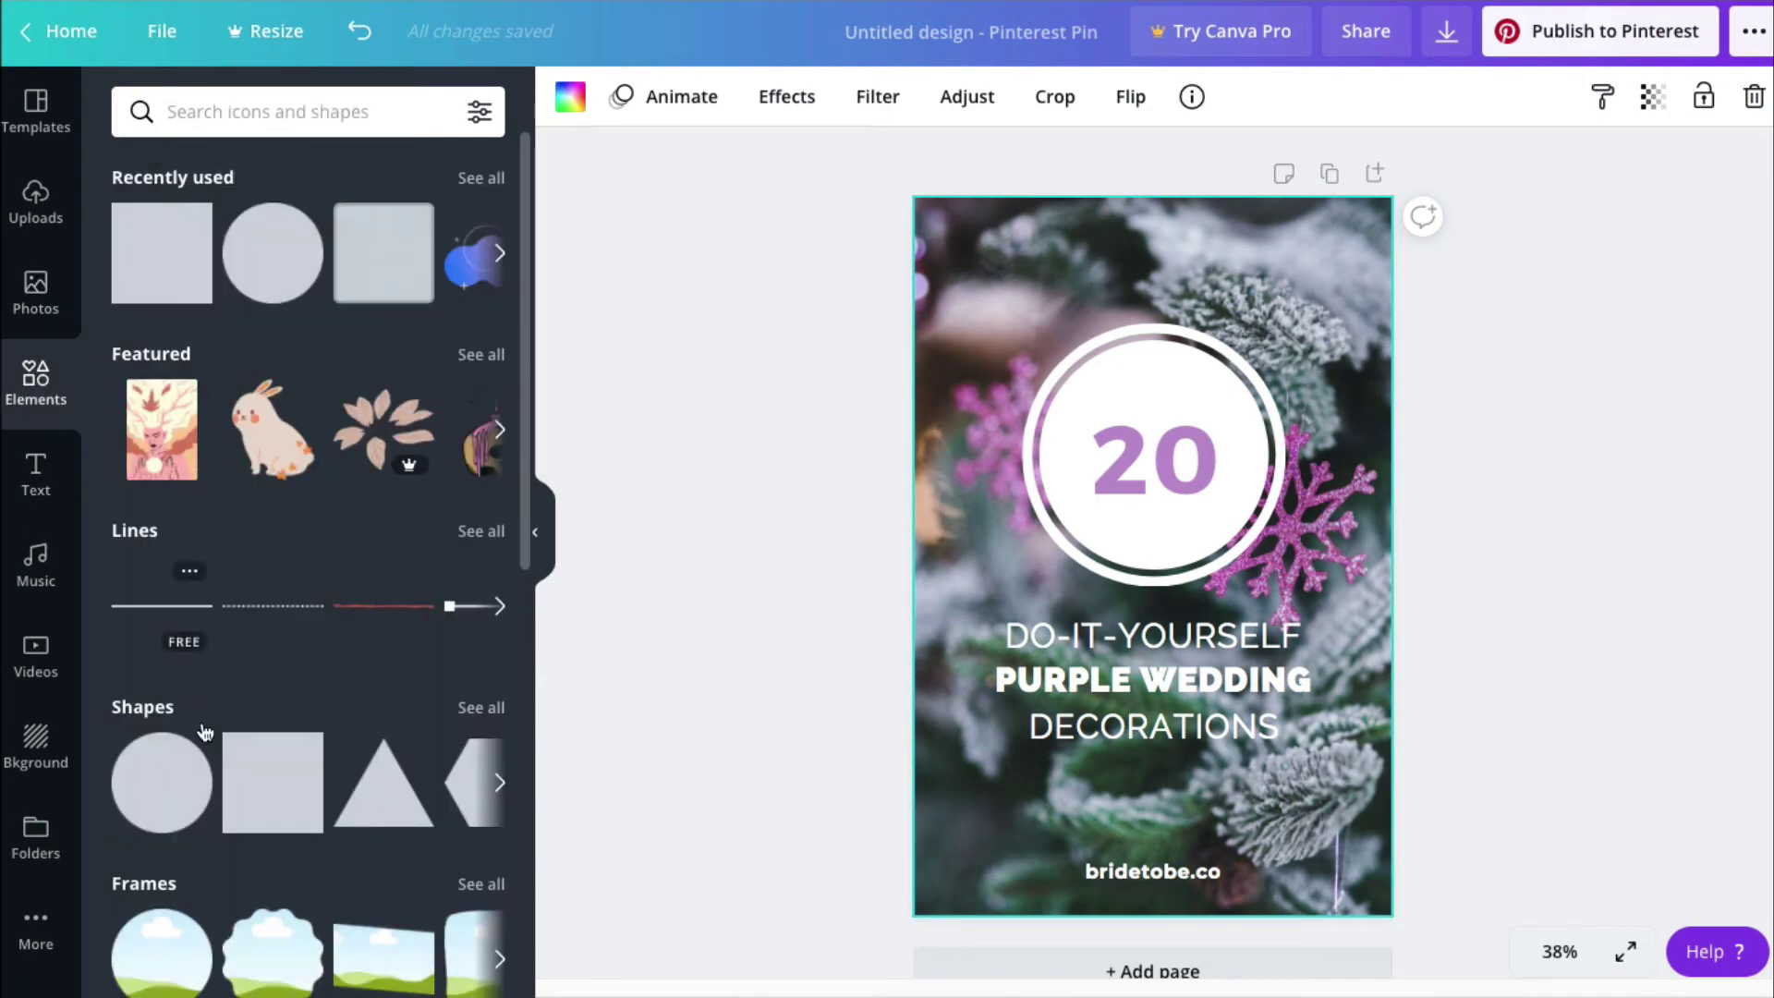
scroll(236, 848, down, 9)
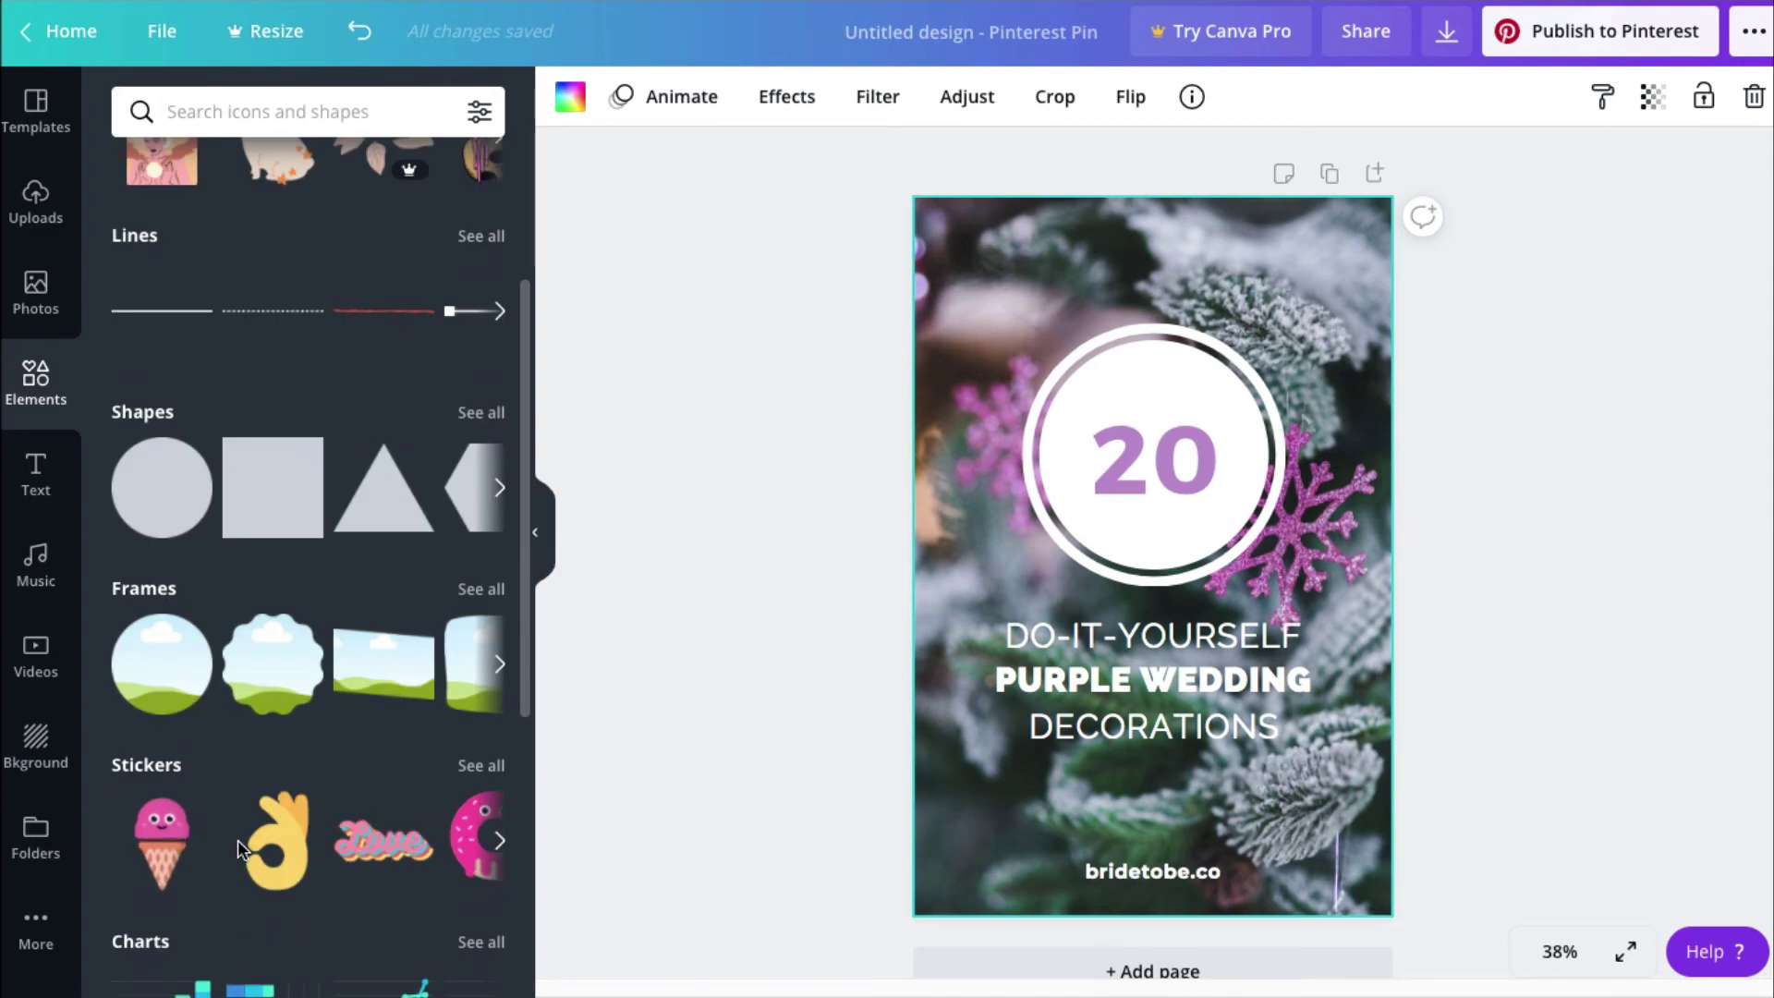
scroll(240, 850, down, 8)
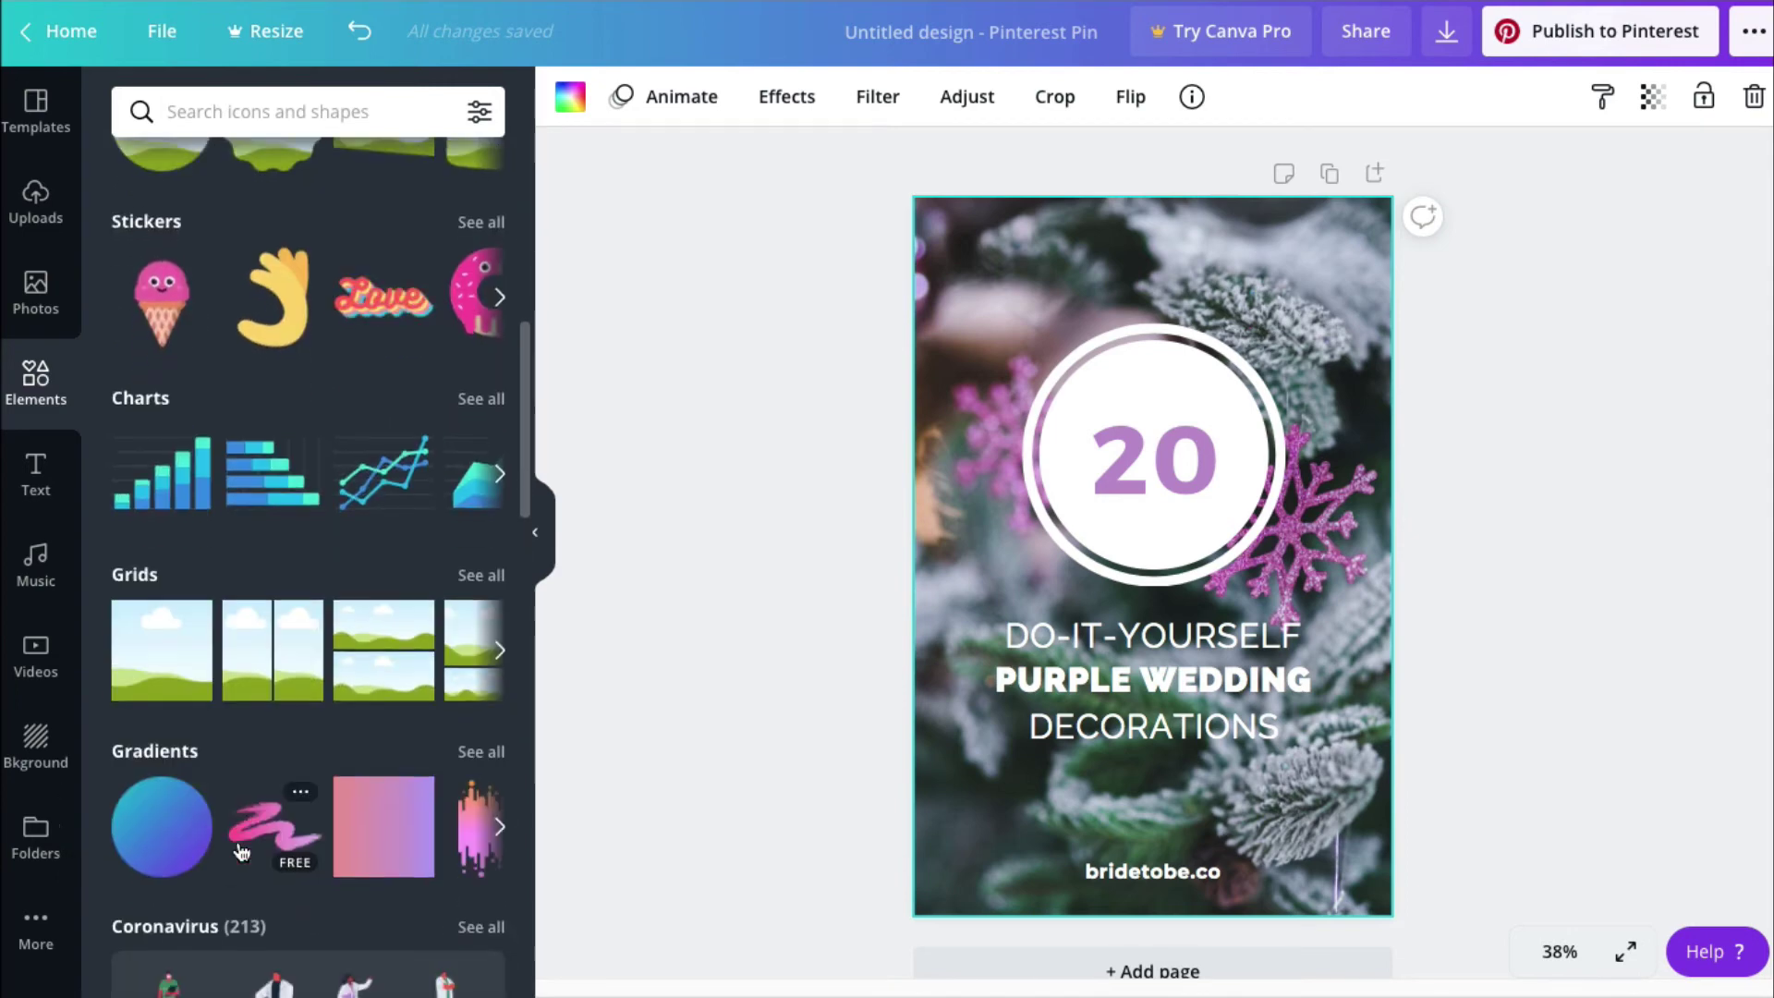
scroll(236, 839, down, 3)
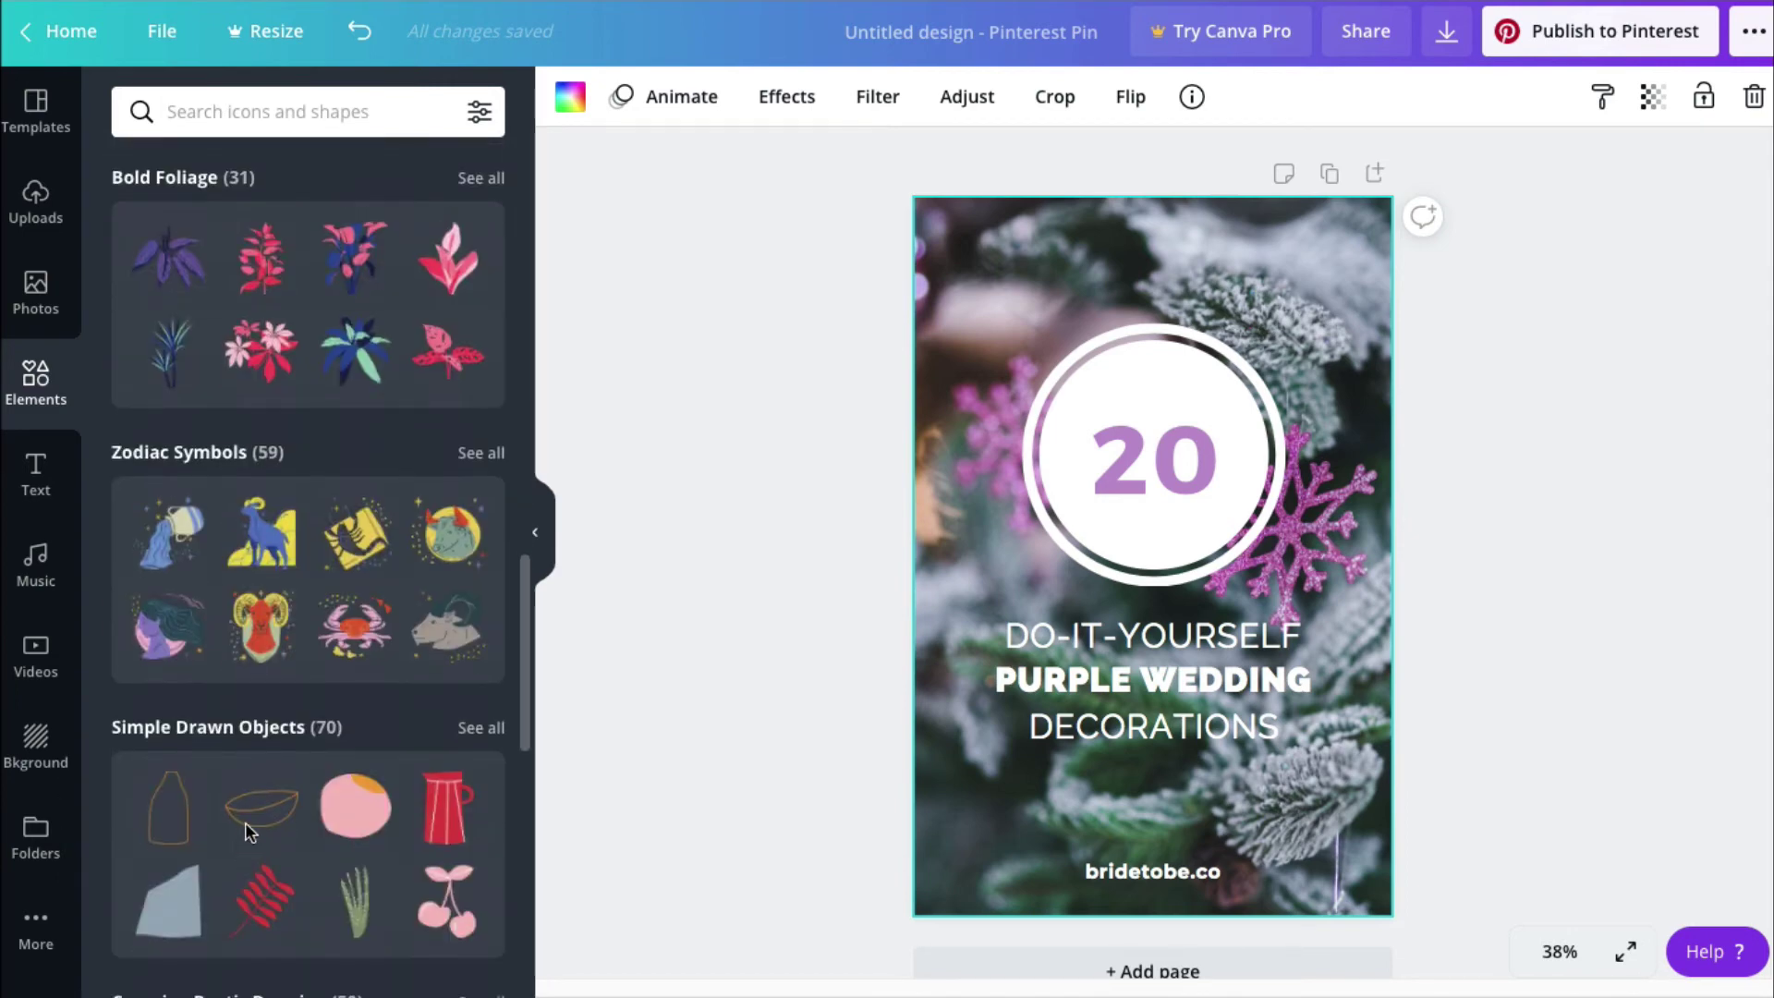
- Add an 'Add a heading' text box in Open Sans Extra Bold 70, then browse Music and Videos
click(32, 469)
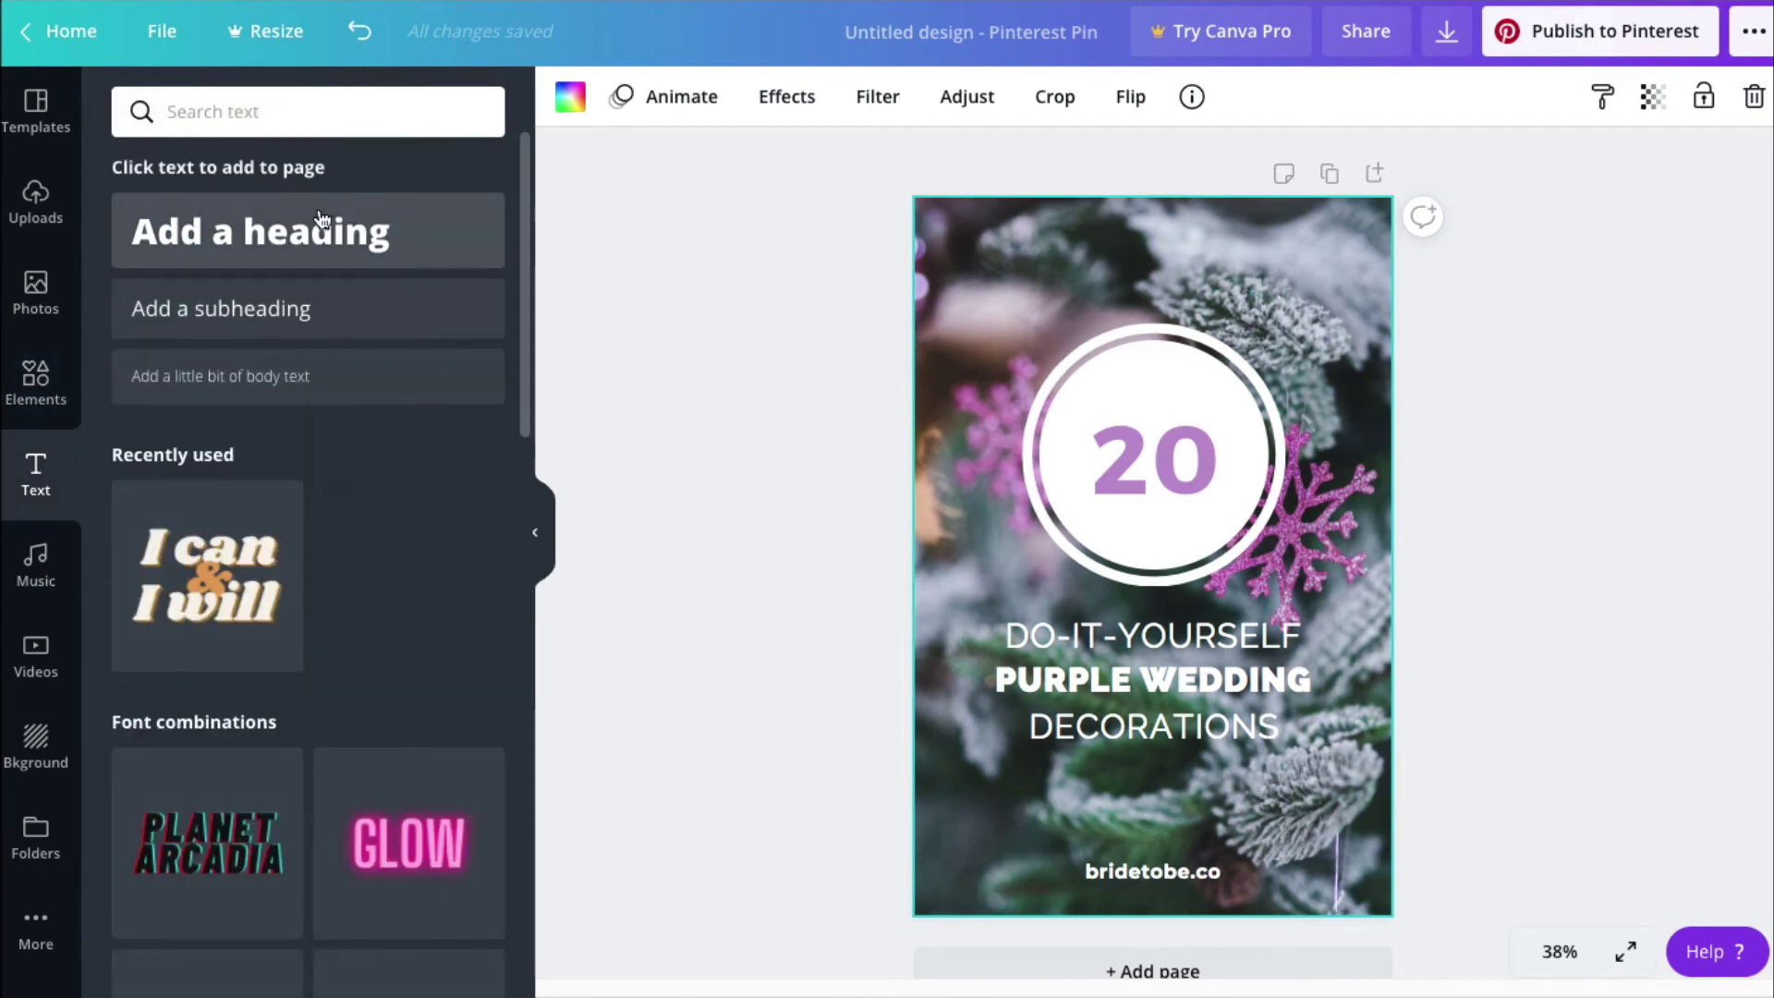
click(314, 228)
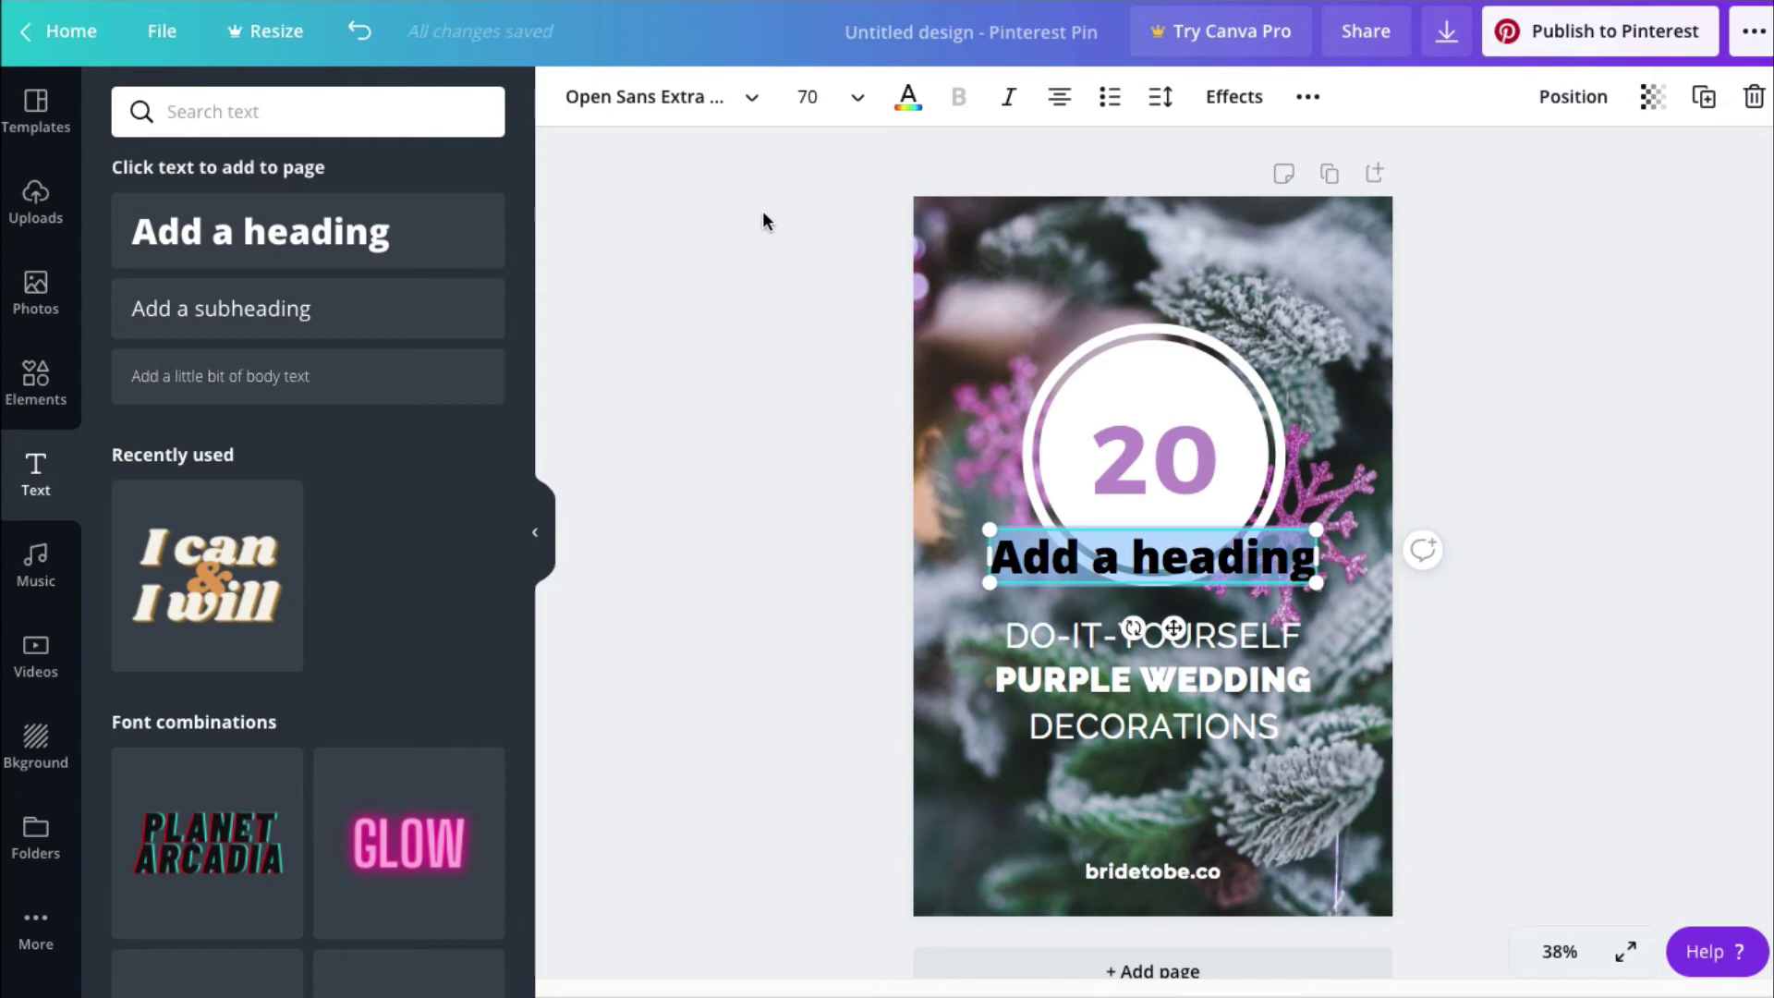
click(753, 97)
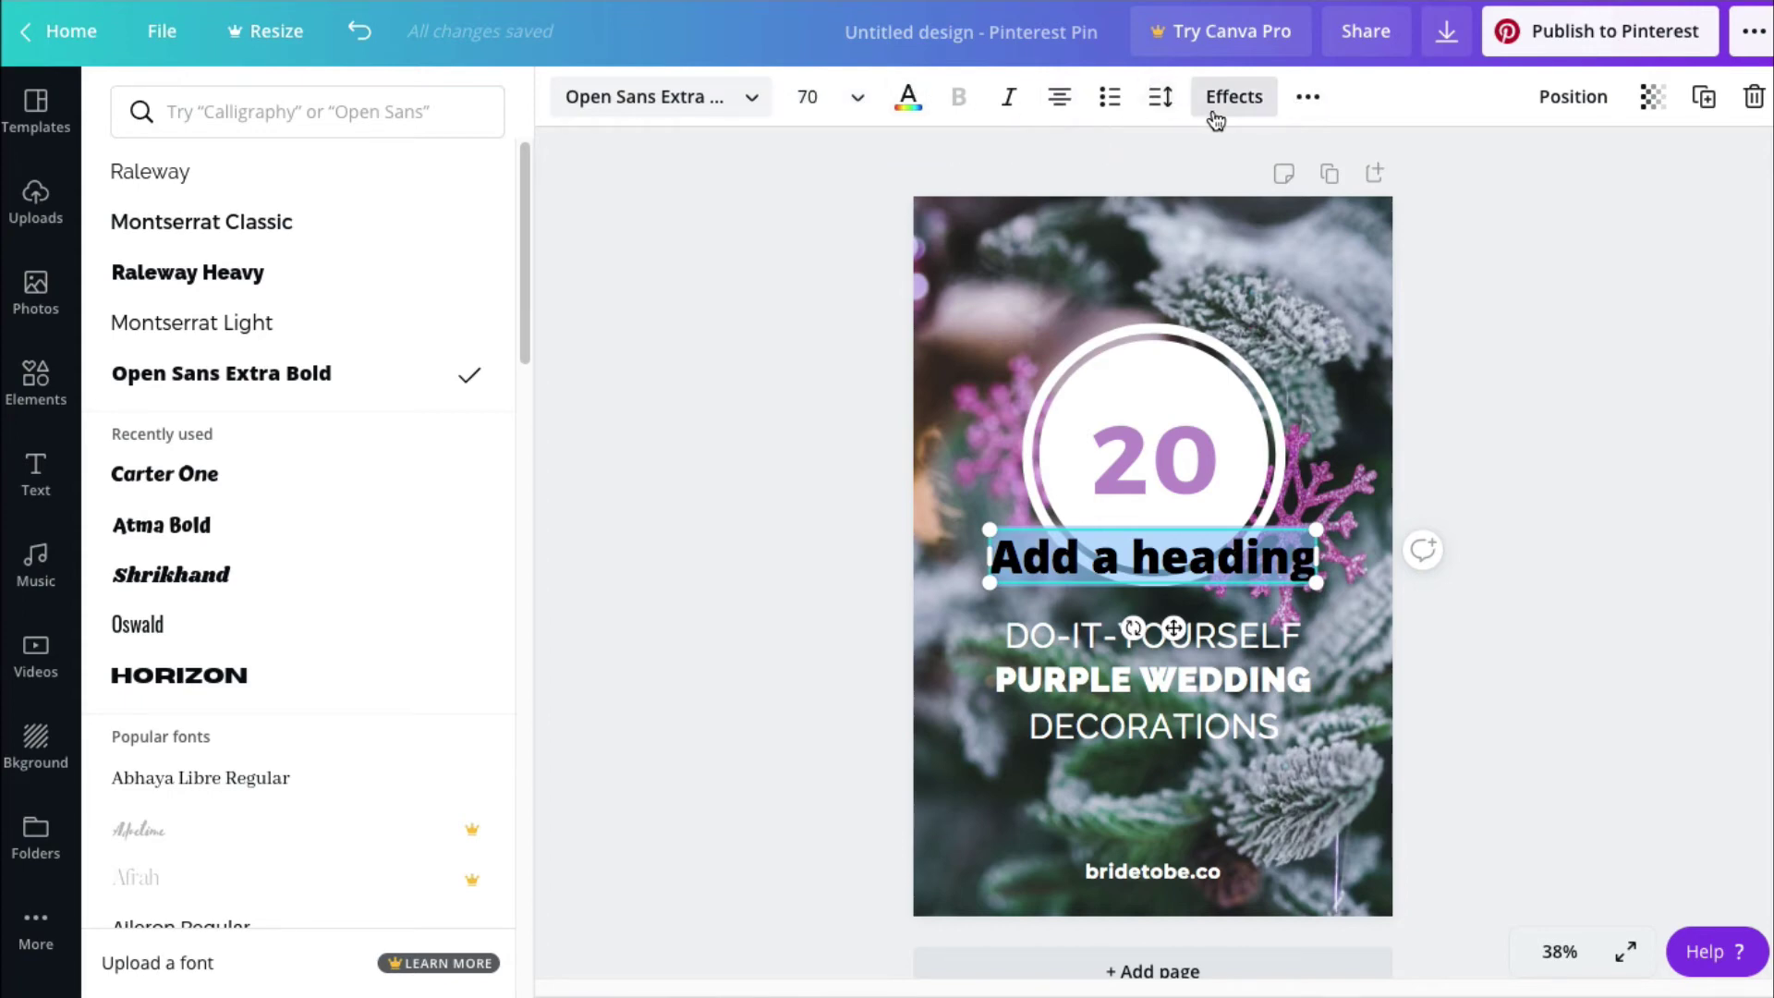
click(33, 576)
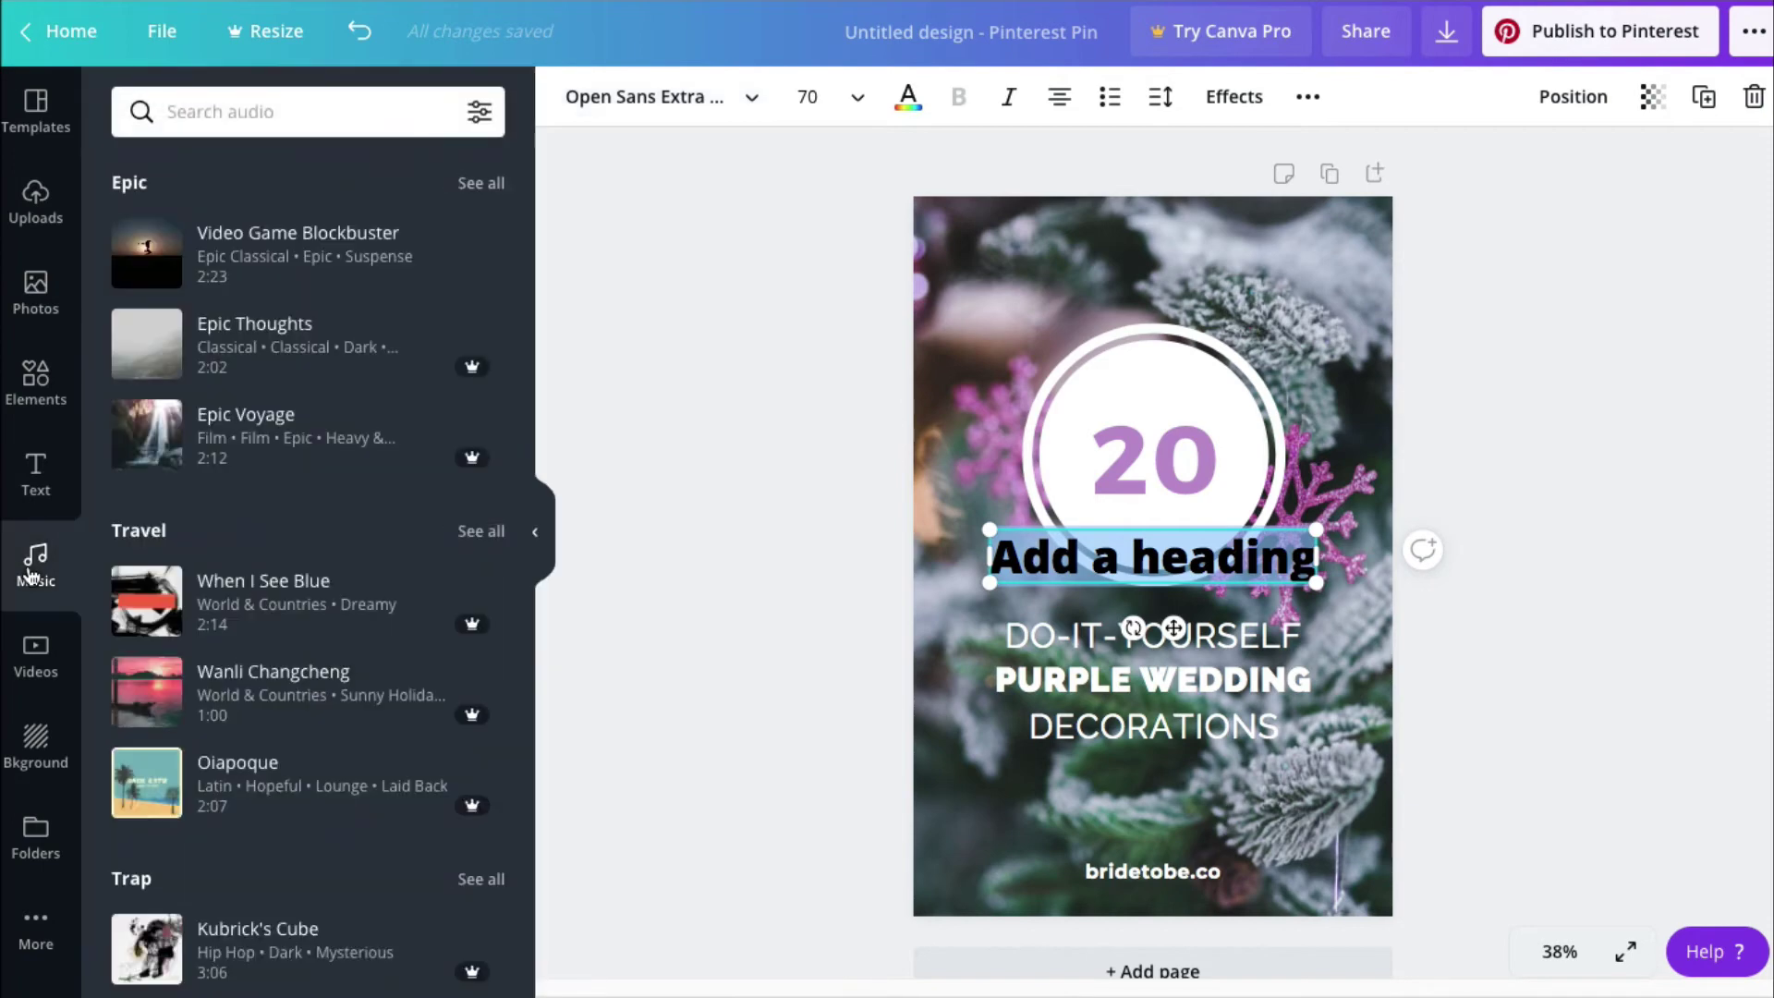
click(36, 657)
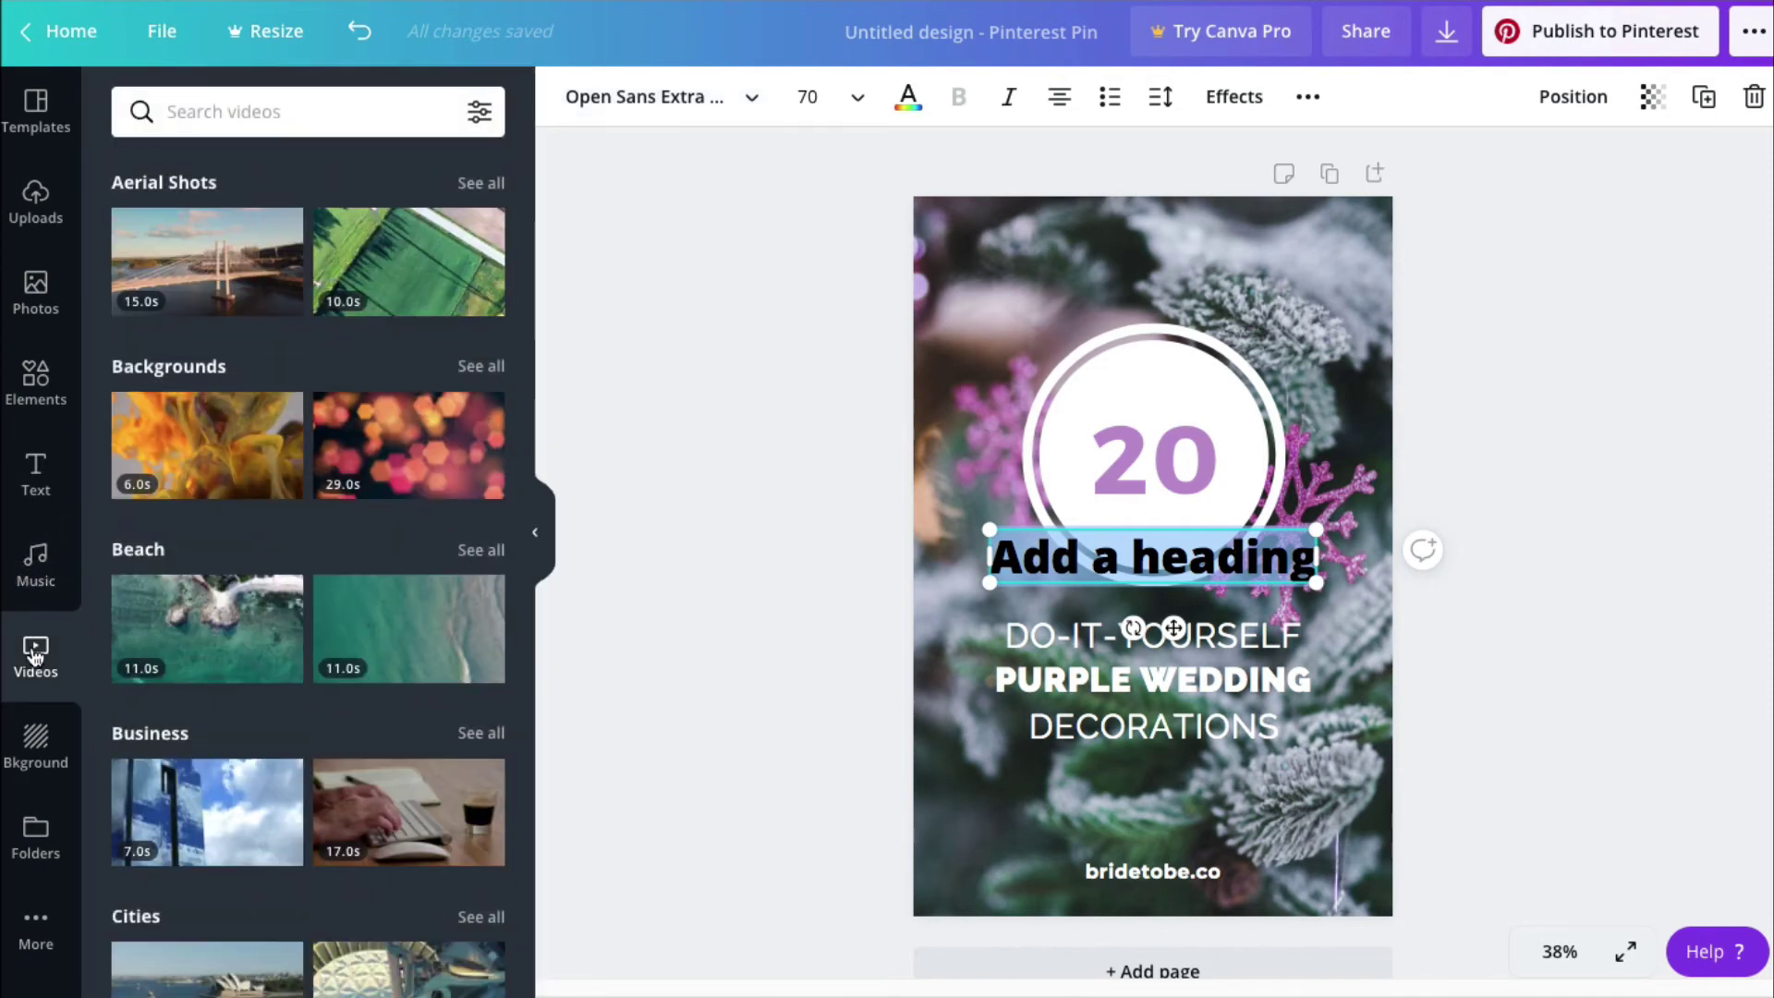
- Delete the '20' number, its white circle and the DO-IT-YOURSELF line
click(35, 744)
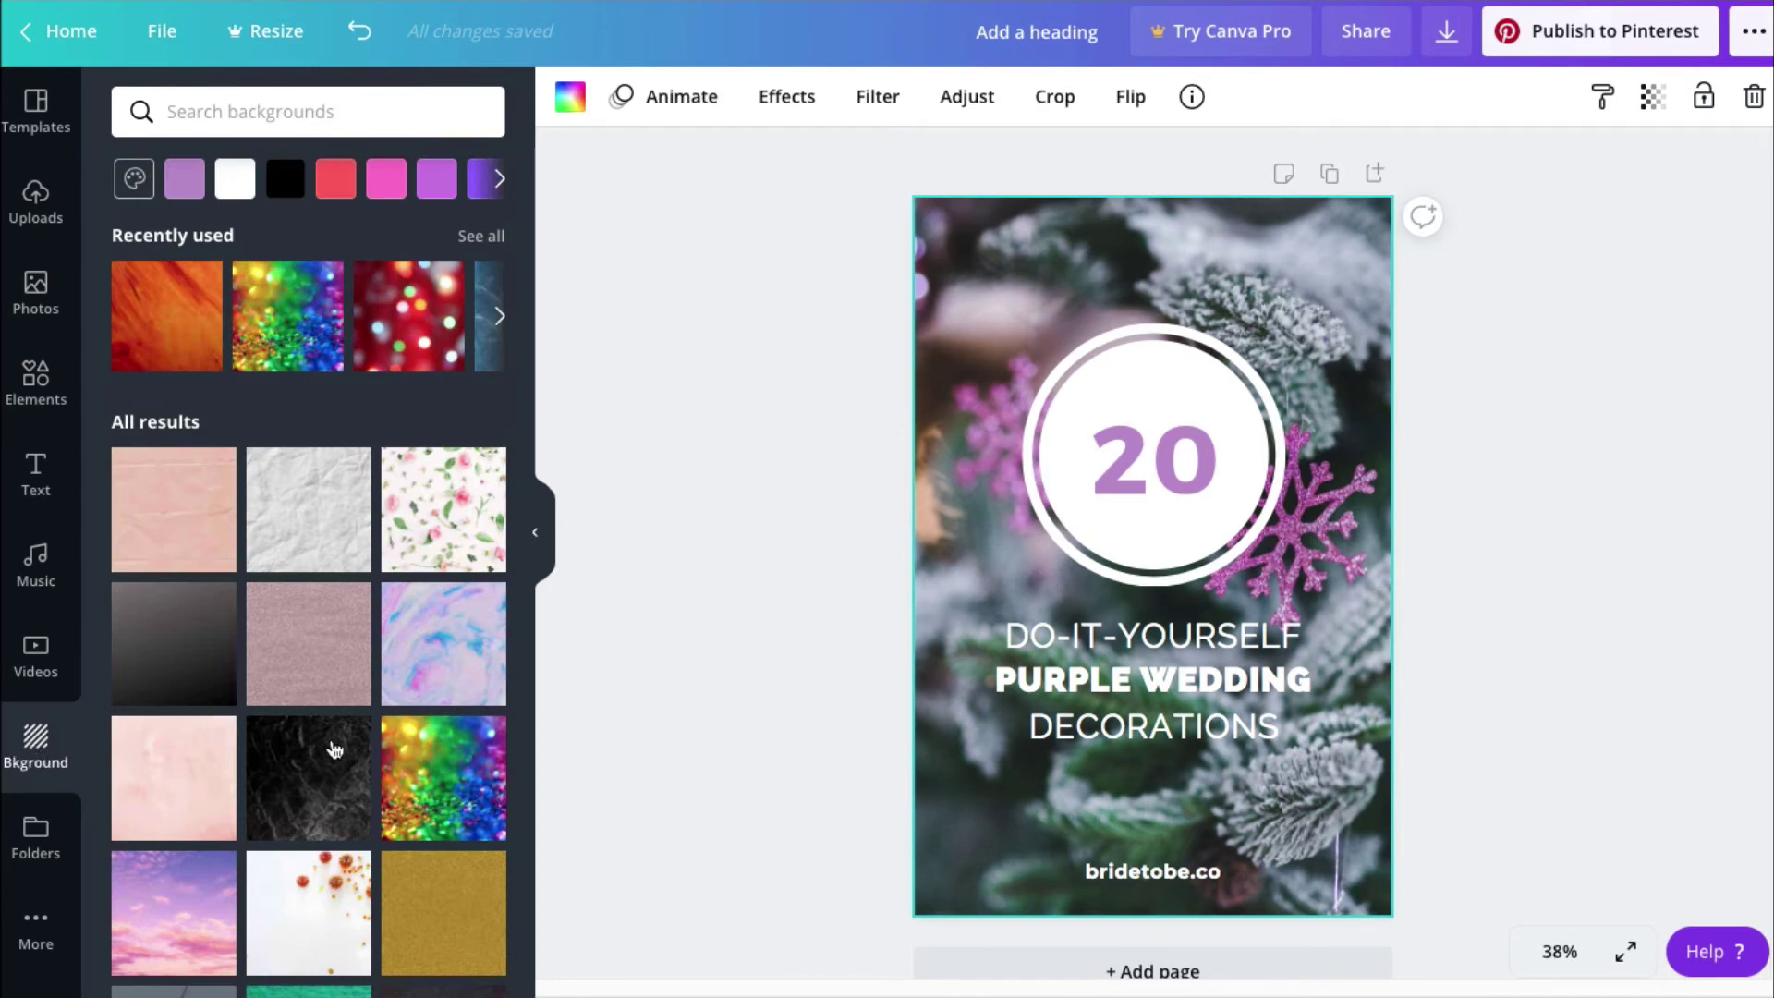
click(1142, 468)
key(Delete)
click(1136, 463)
key(Delete)
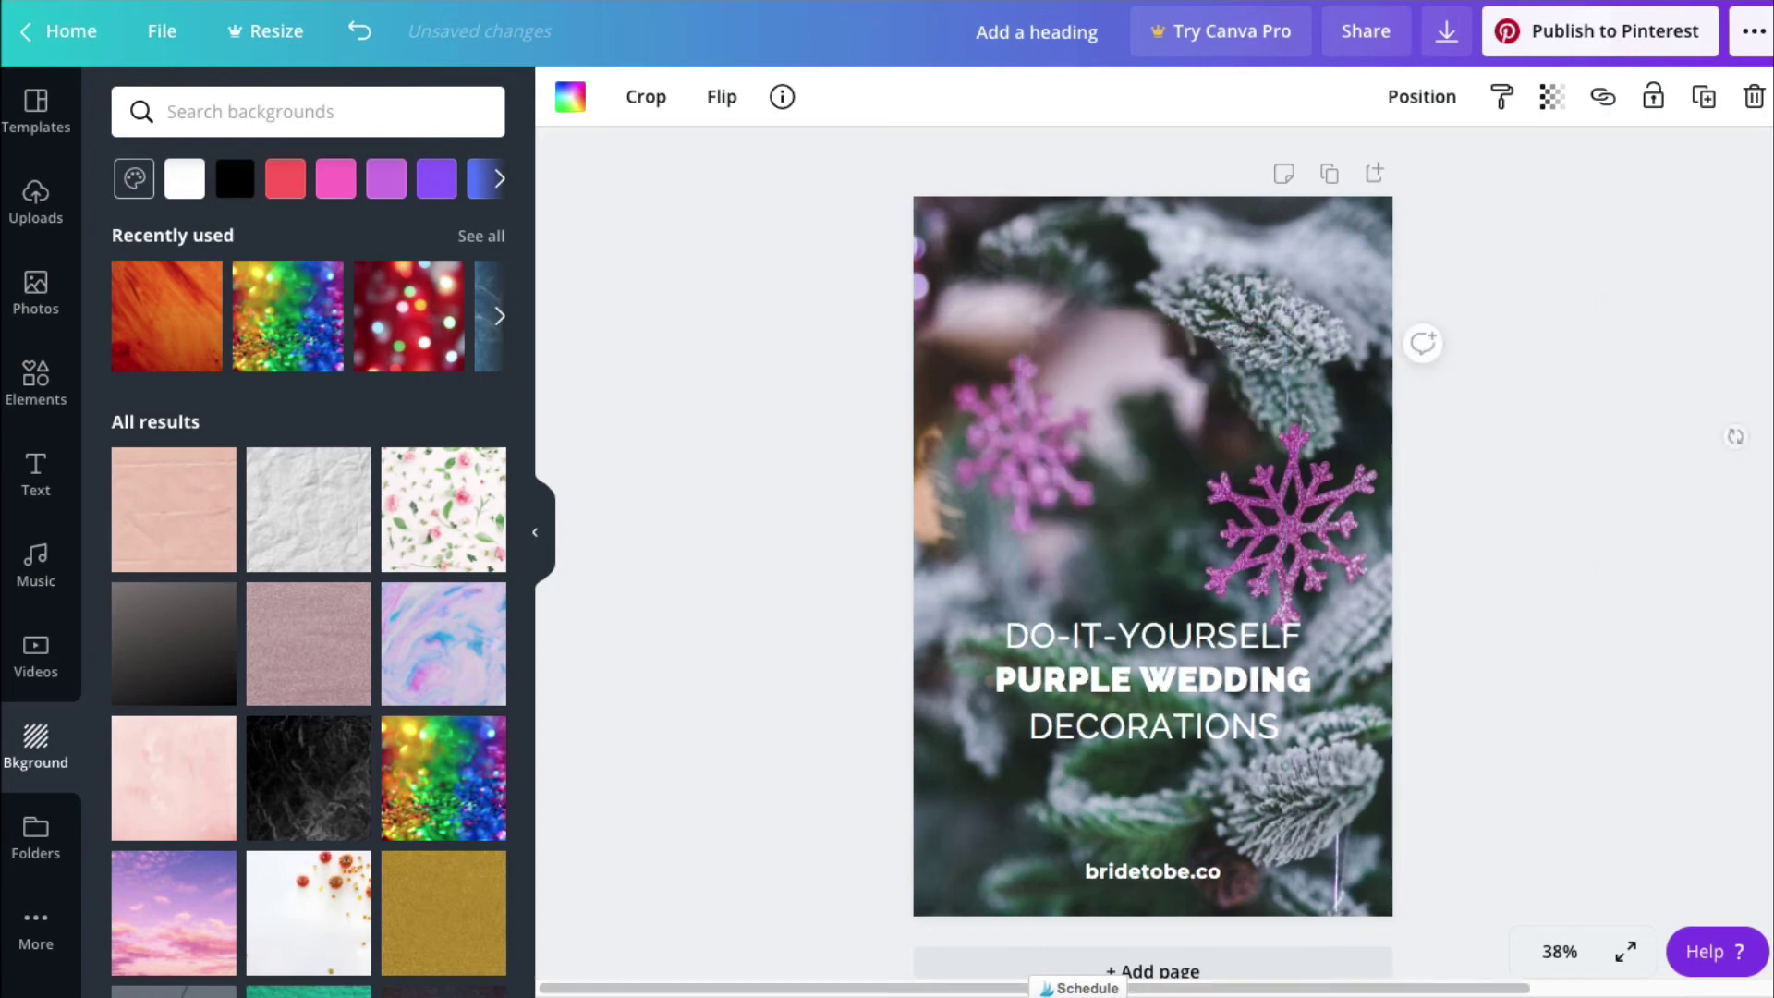
click(1291, 640)
key(Delete)
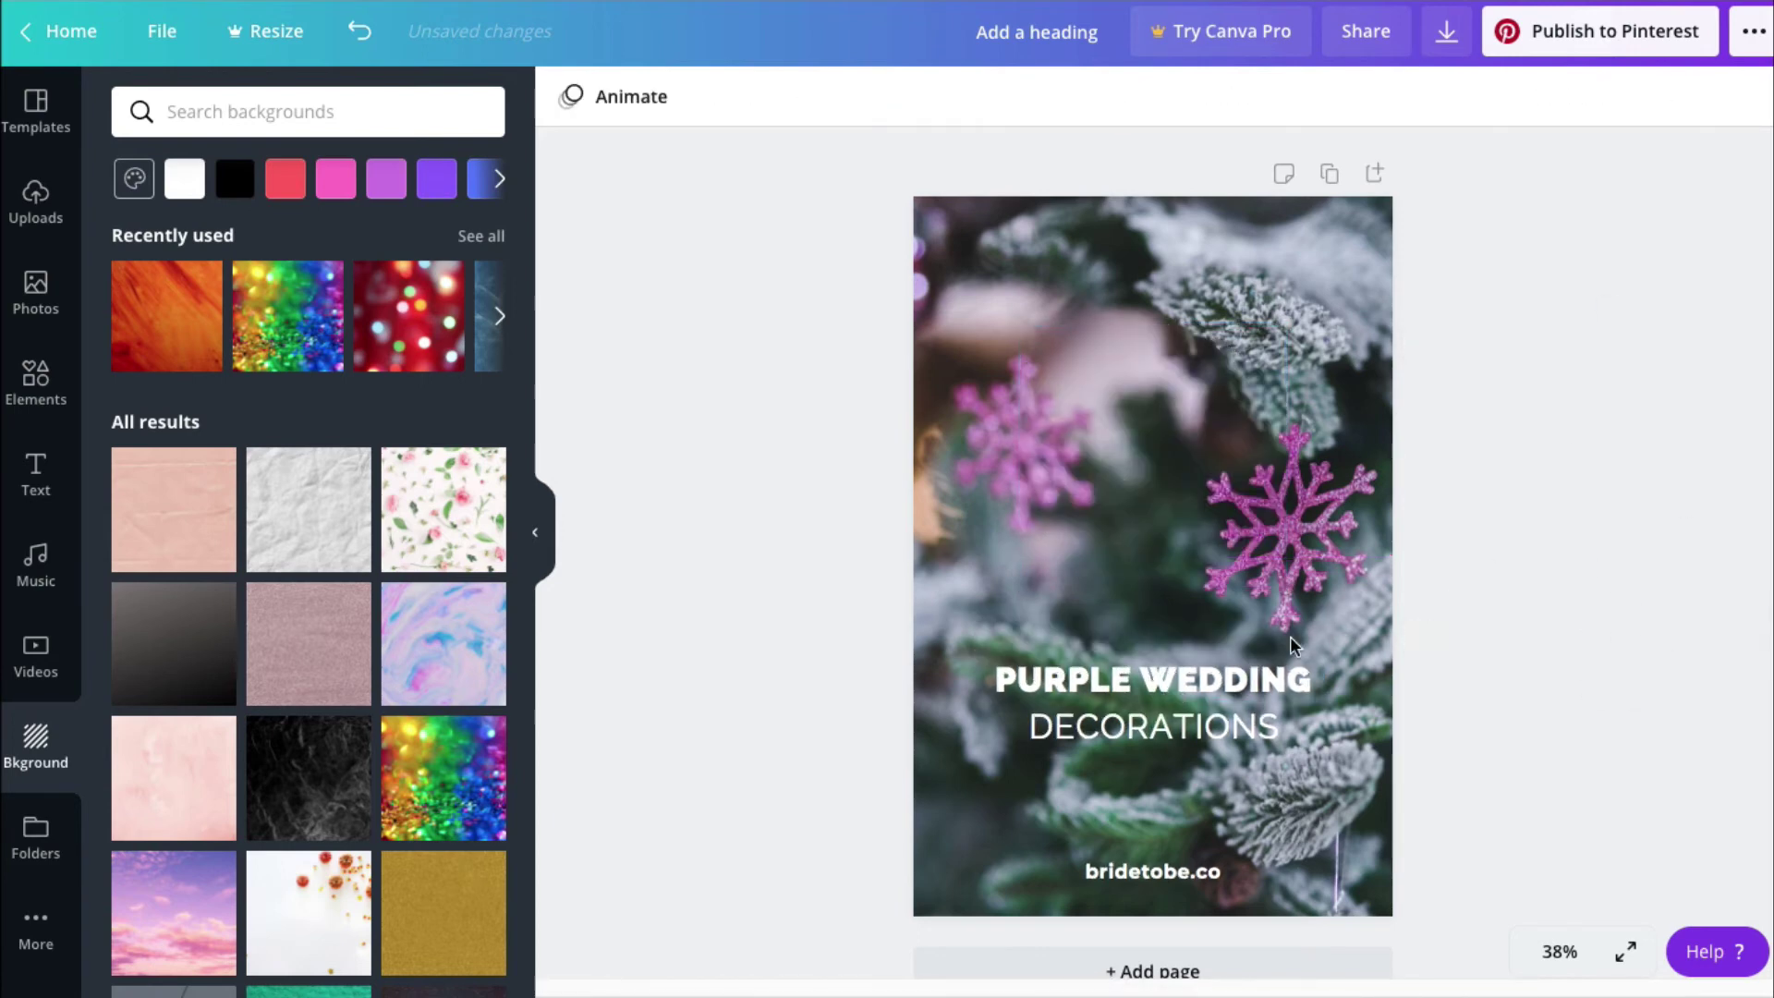
- Delete the PURPLE WEDDING, DECORATIONS and bridetobe.co texts, and apply the colourful smoke background
click(1139, 677)
key(Delete)
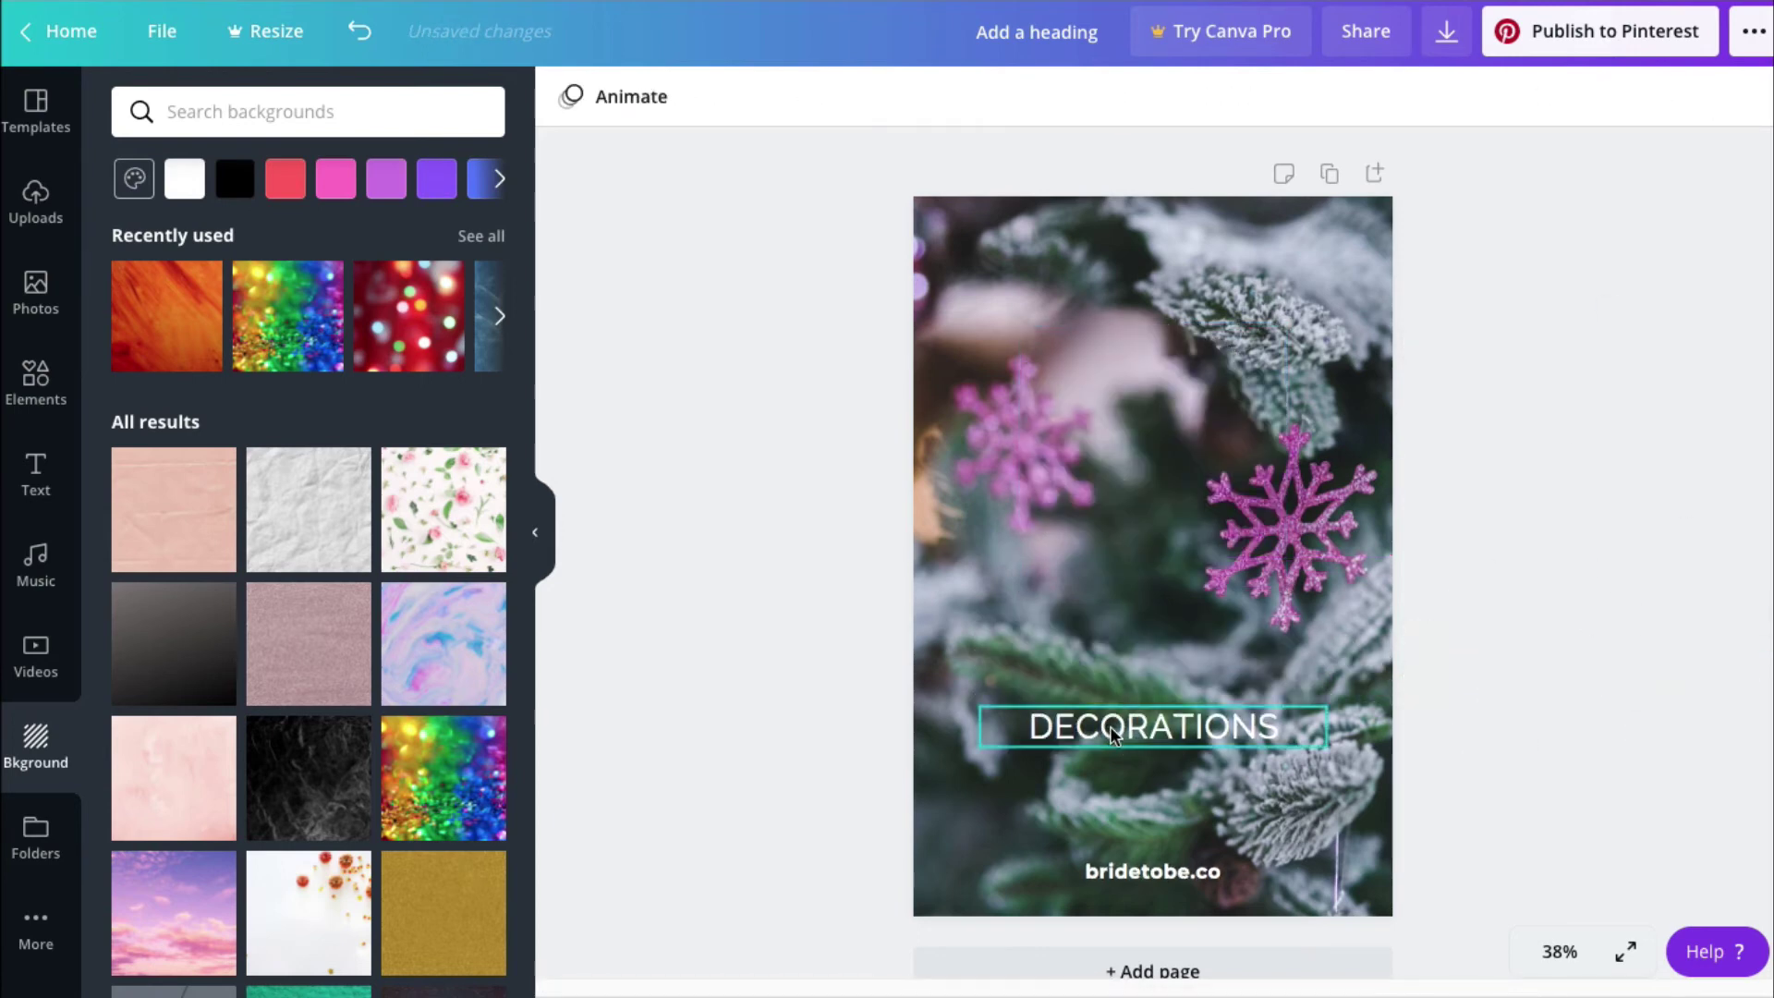
click(1111, 729)
key(Delete)
click(1123, 873)
key(Delete)
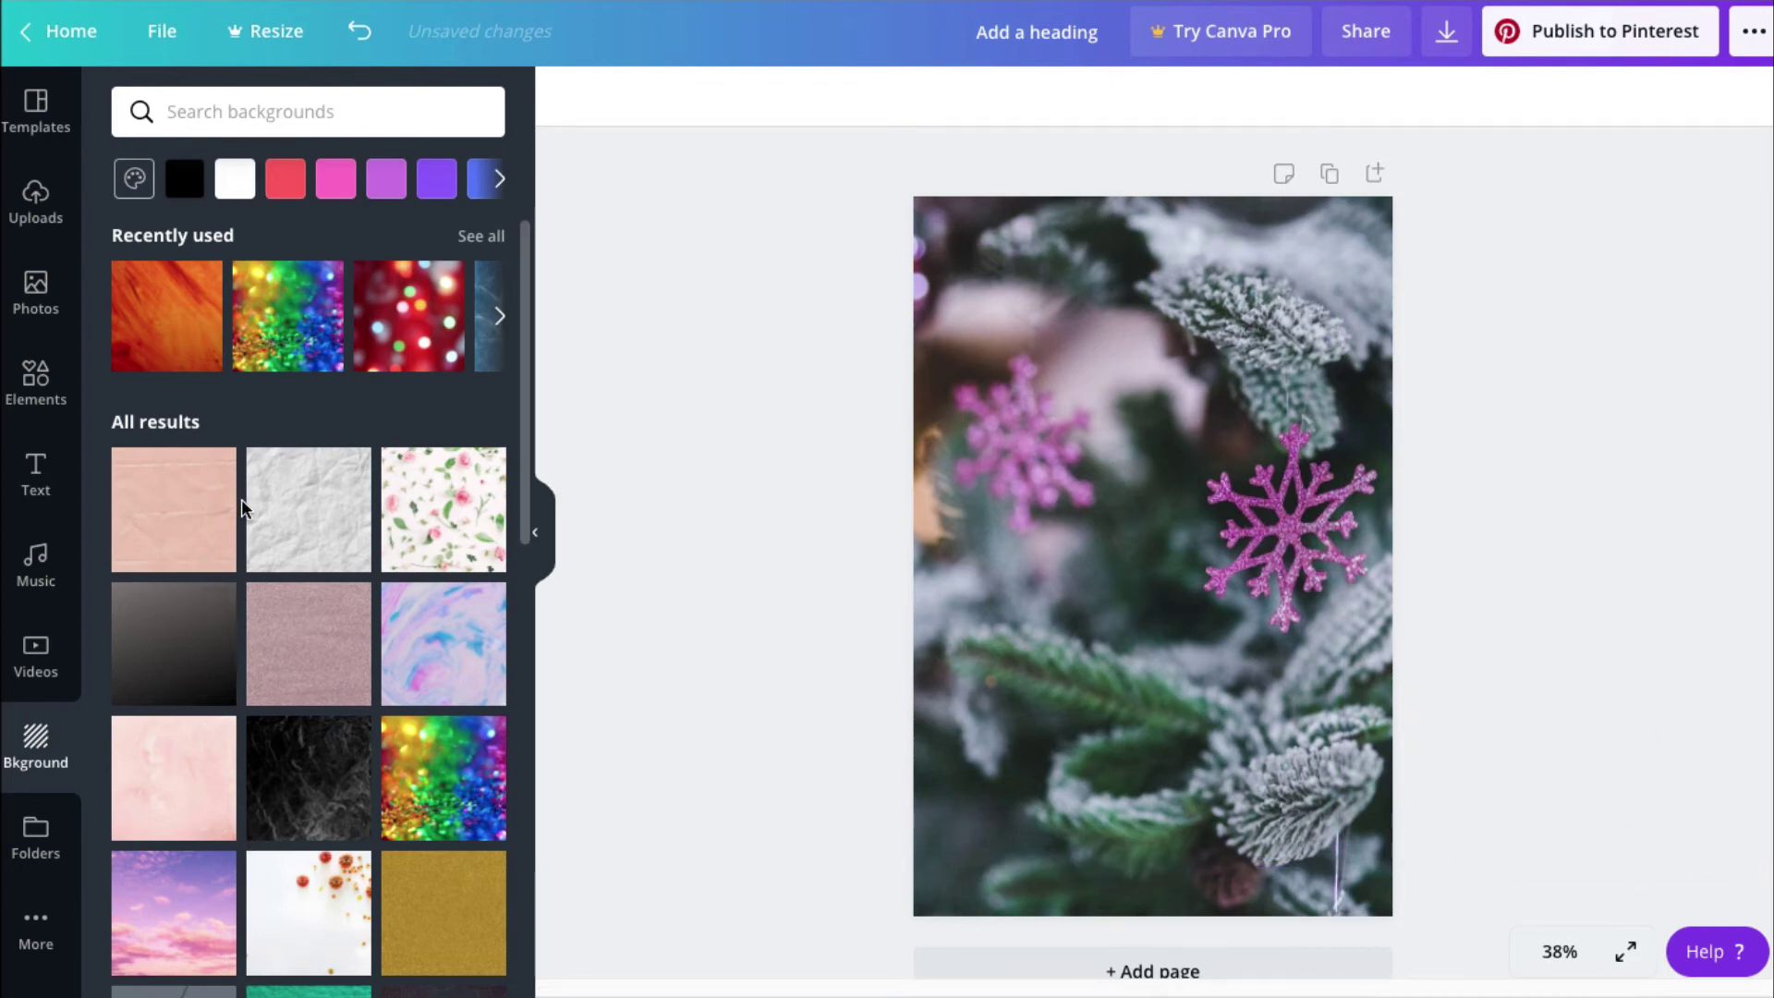
scroll(241, 507, down, 8)
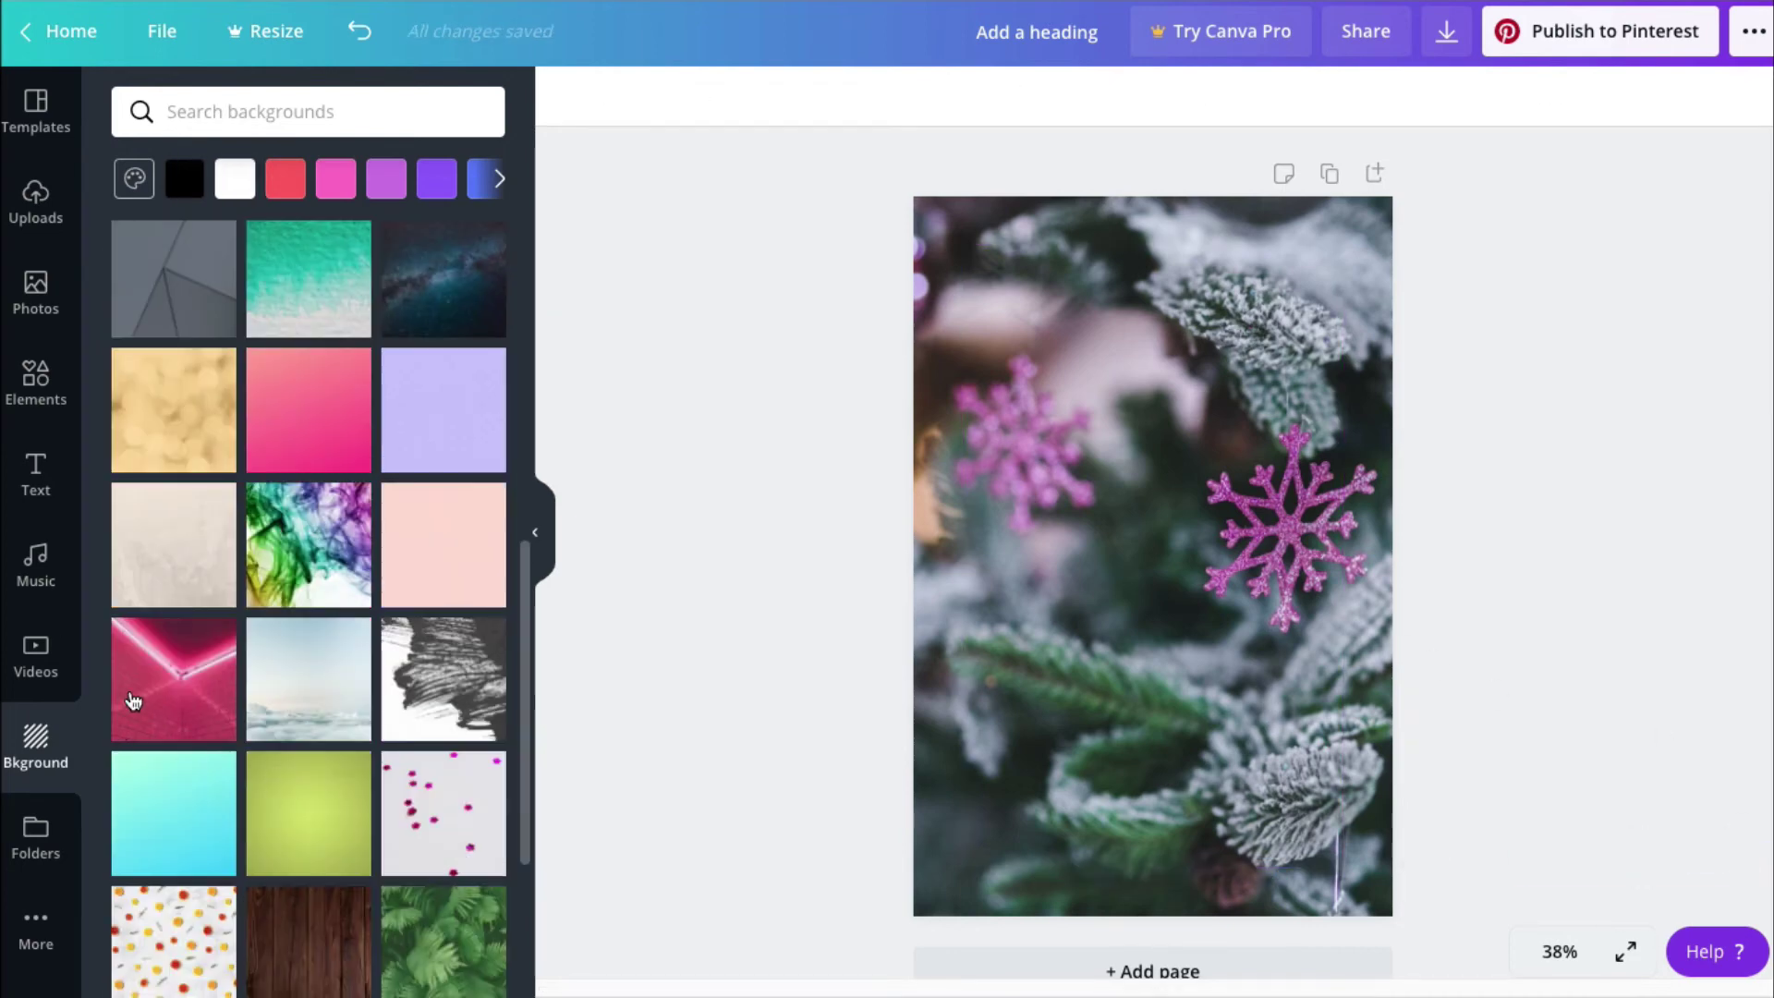
click(332, 539)
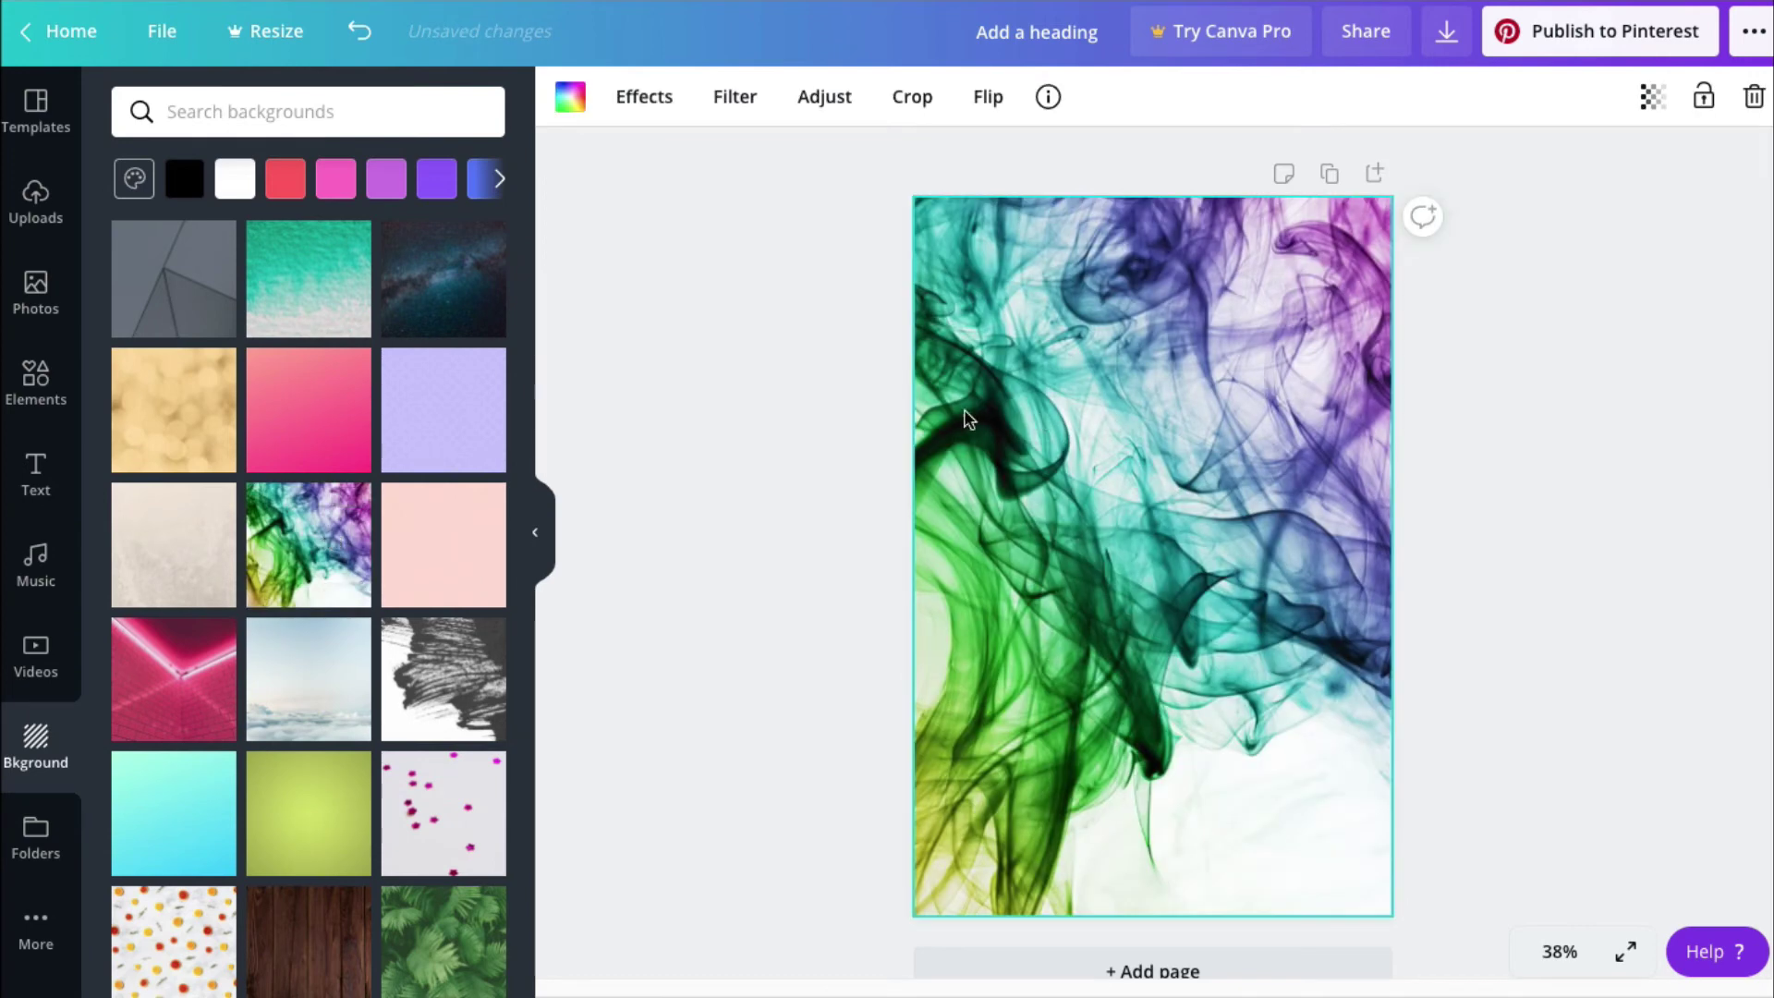
- Add the 'Thank you!' font combination, set in Bukhari Script at size 142, to the pin
click(35, 458)
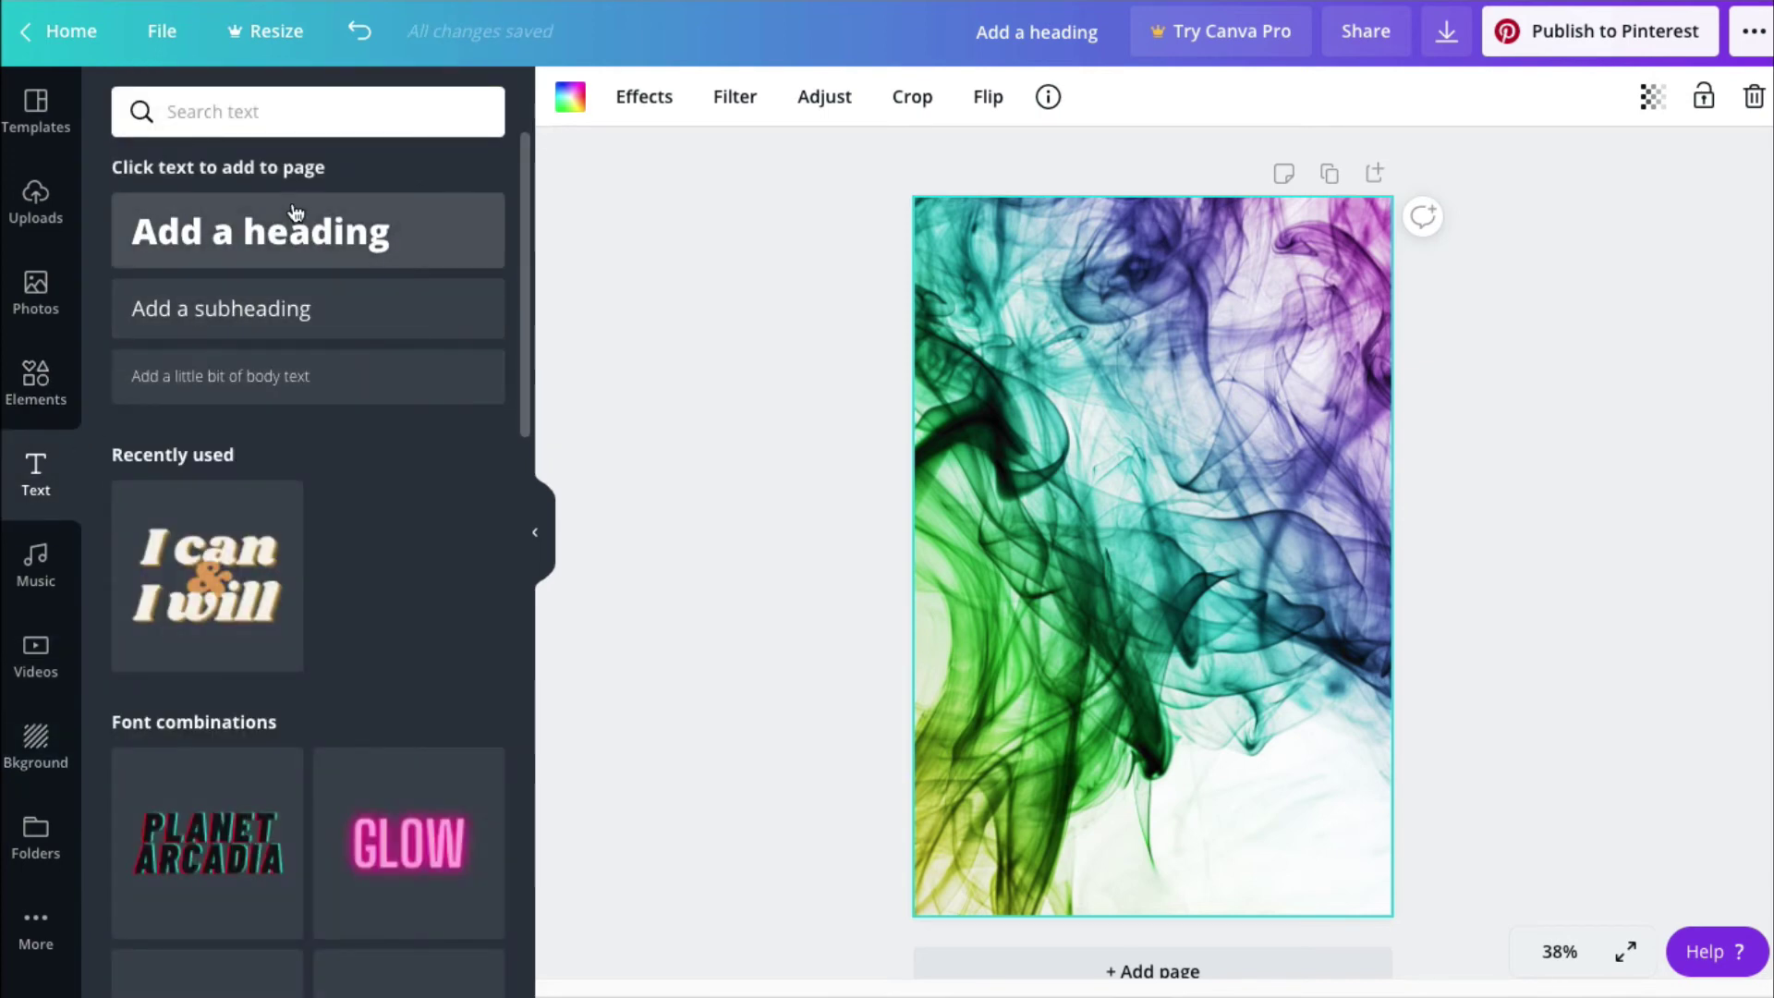
scroll(452, 653, down, 5)
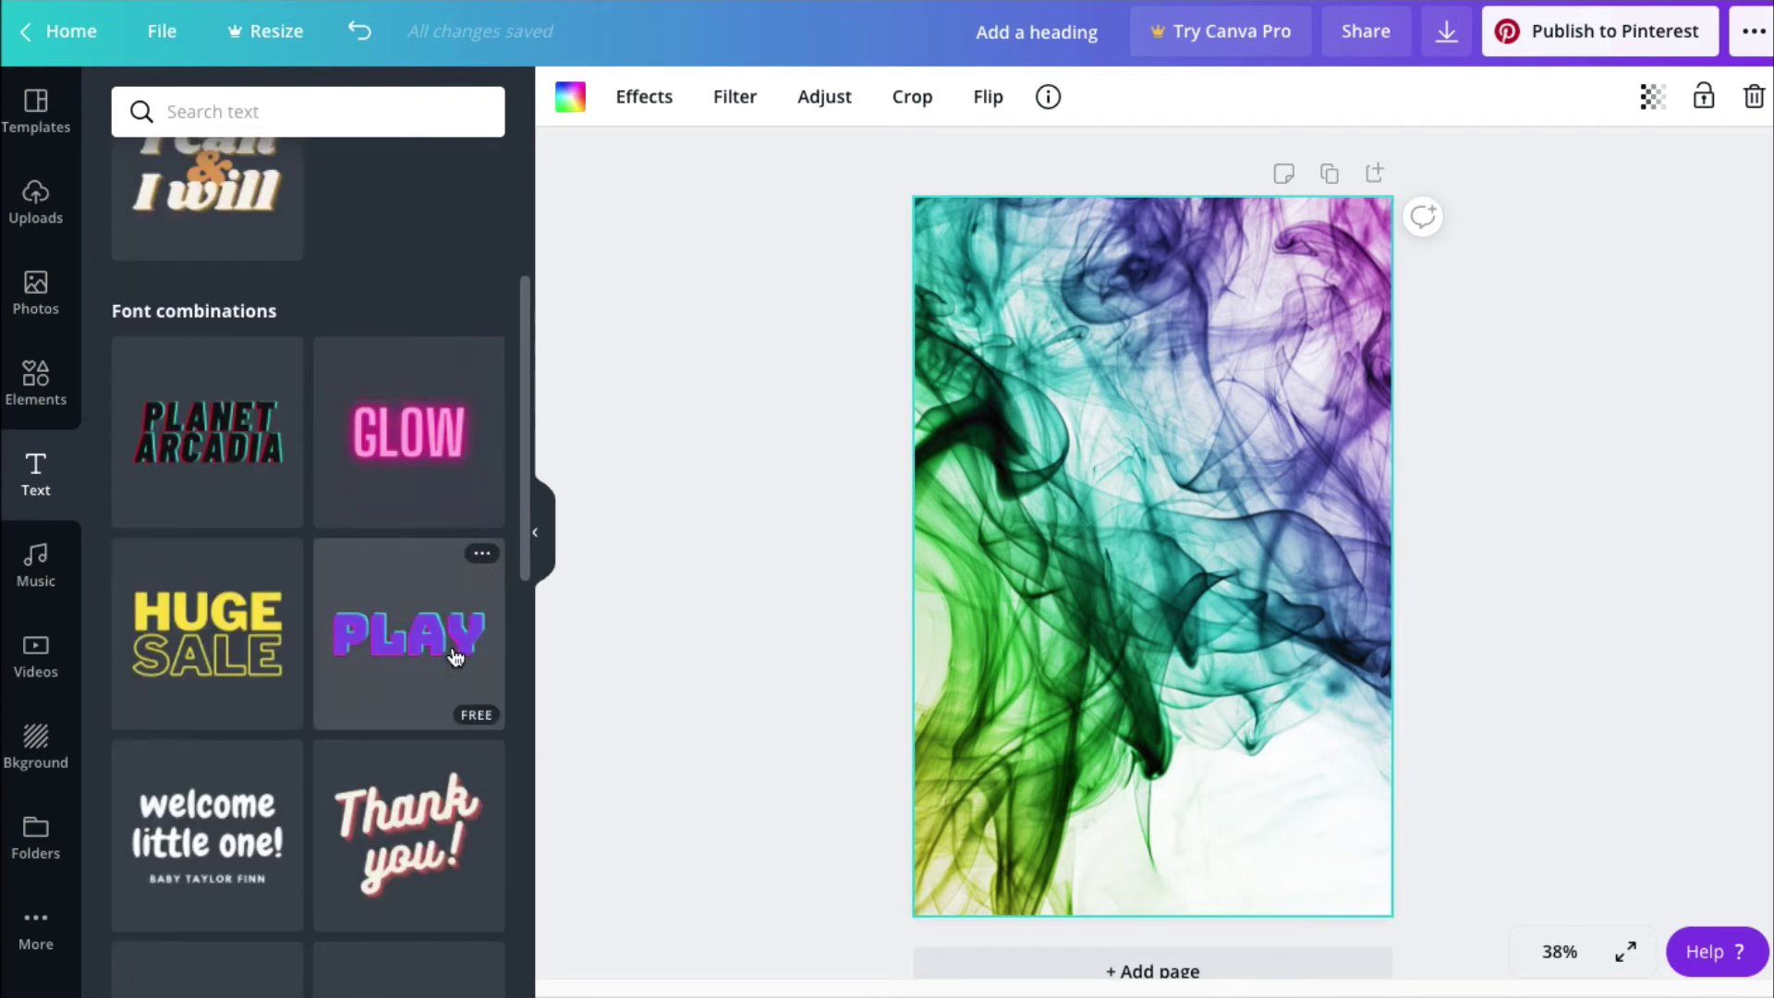
scroll(455, 656, down, 4)
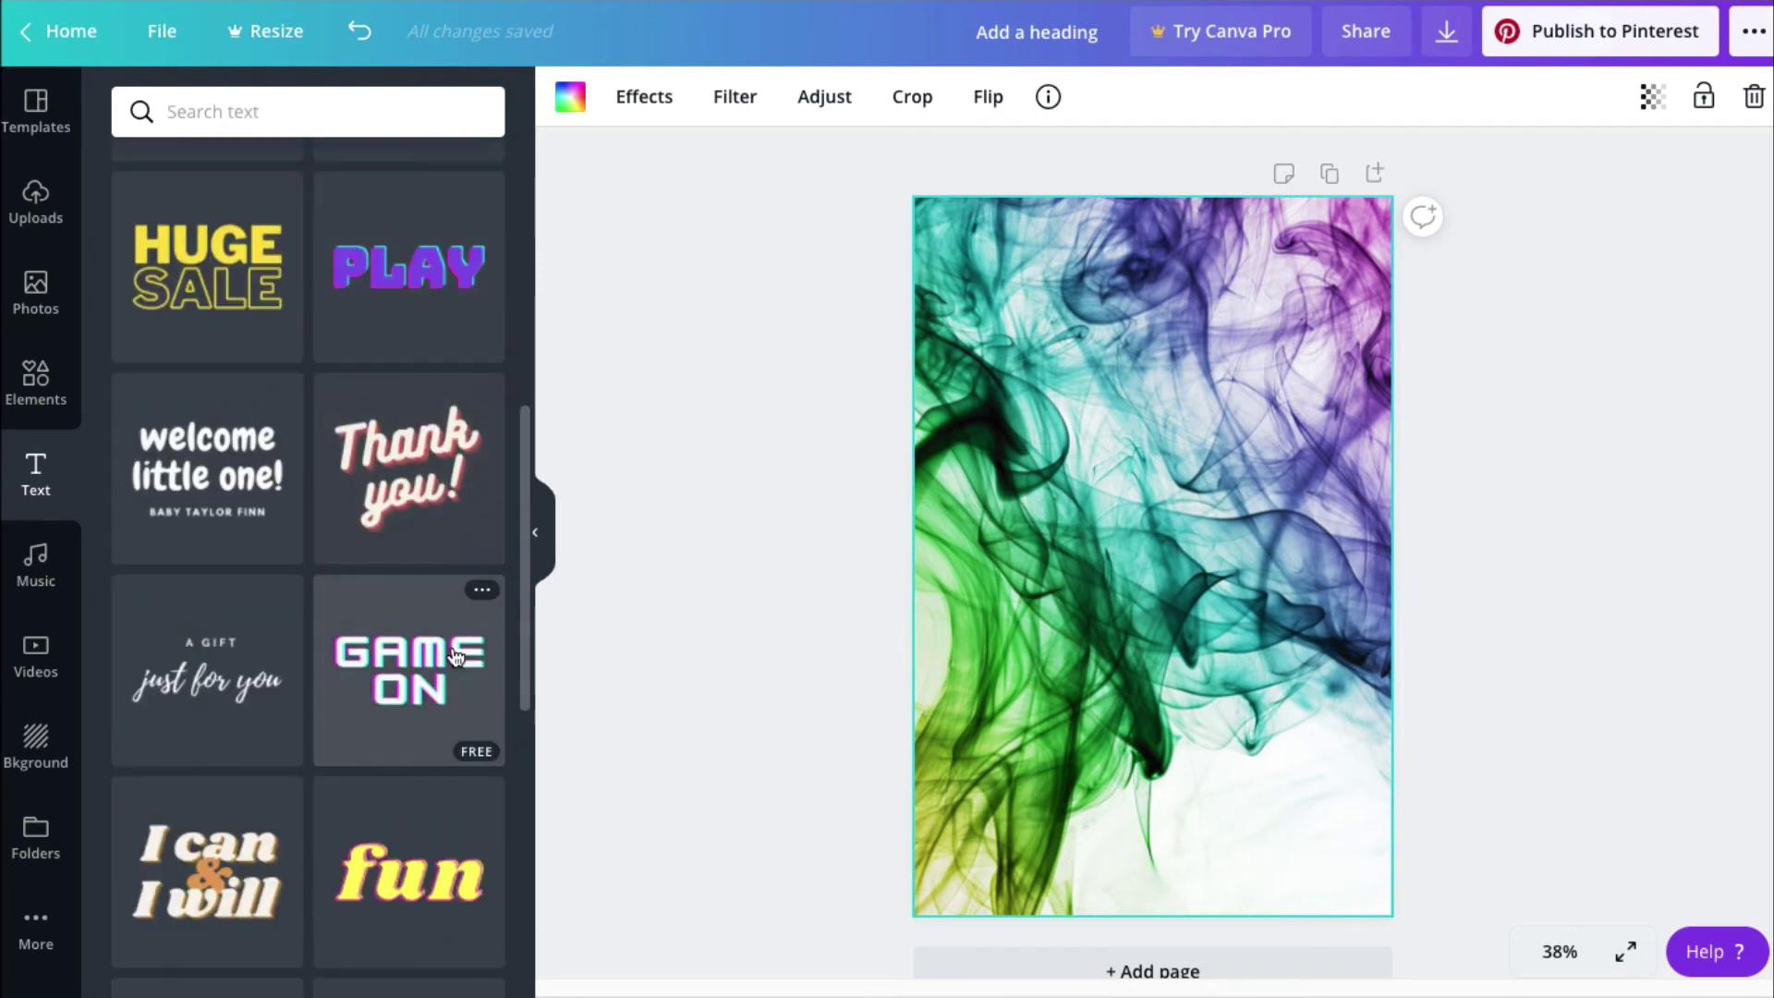
click(412, 473)
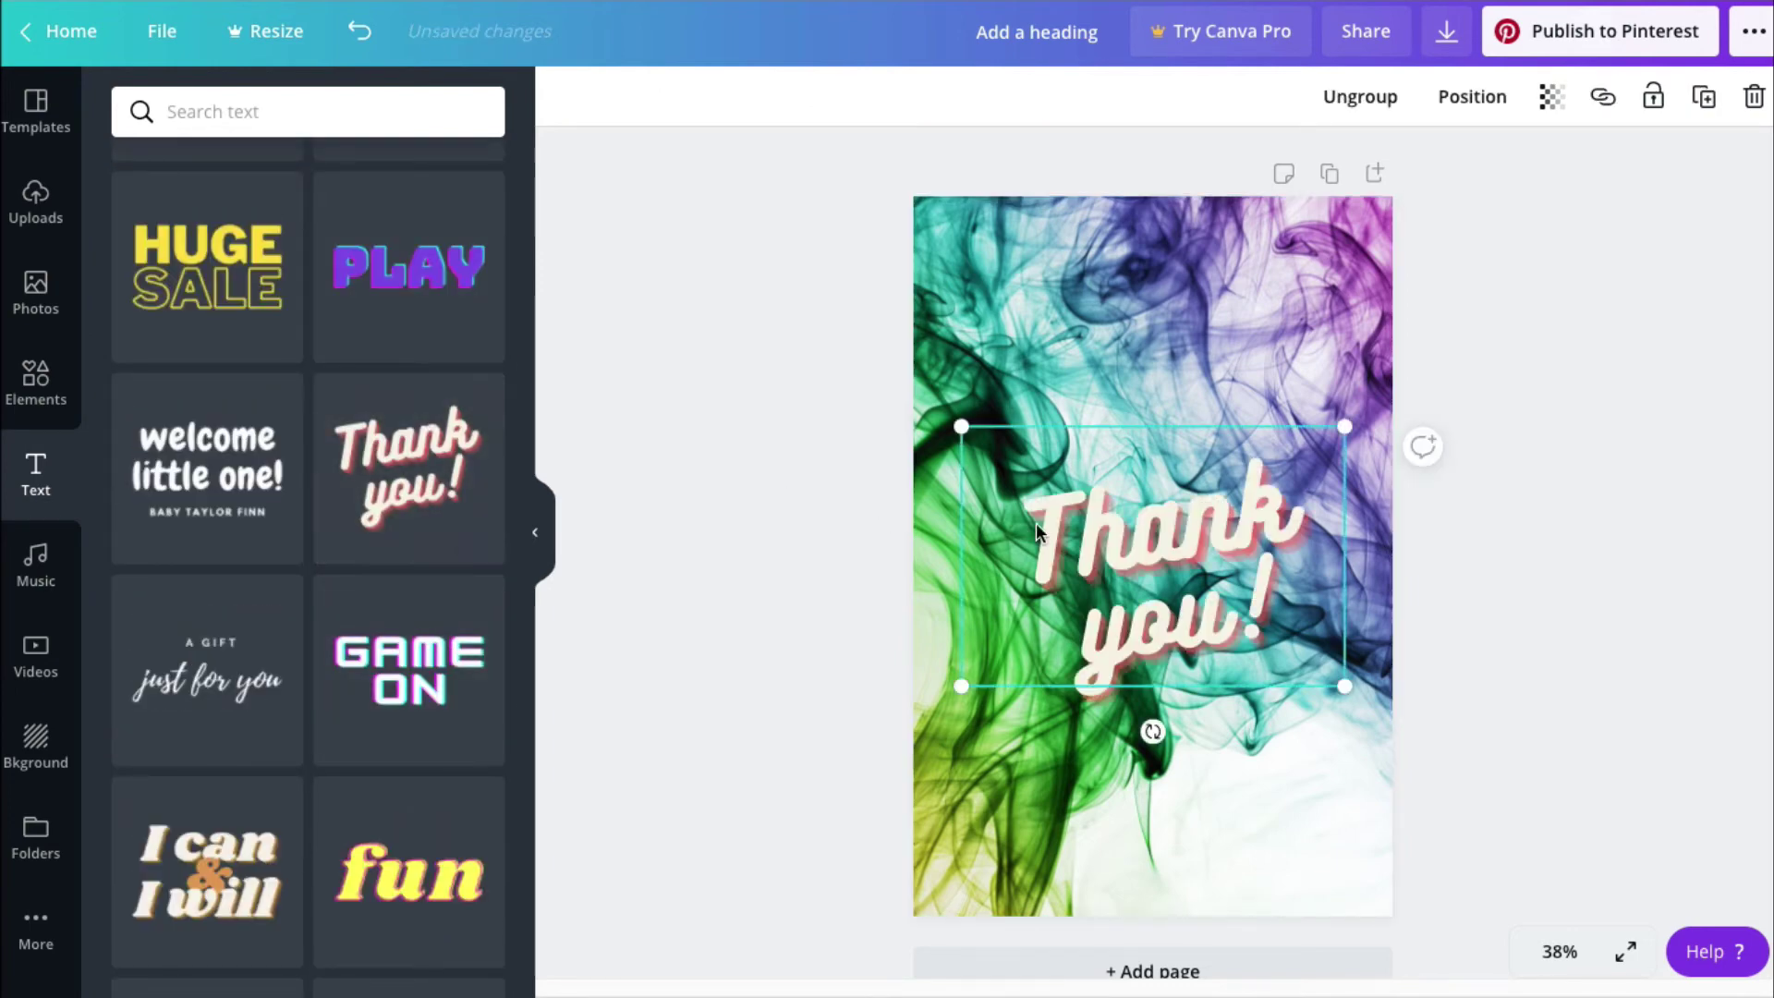
click(1083, 541)
click(1140, 641)
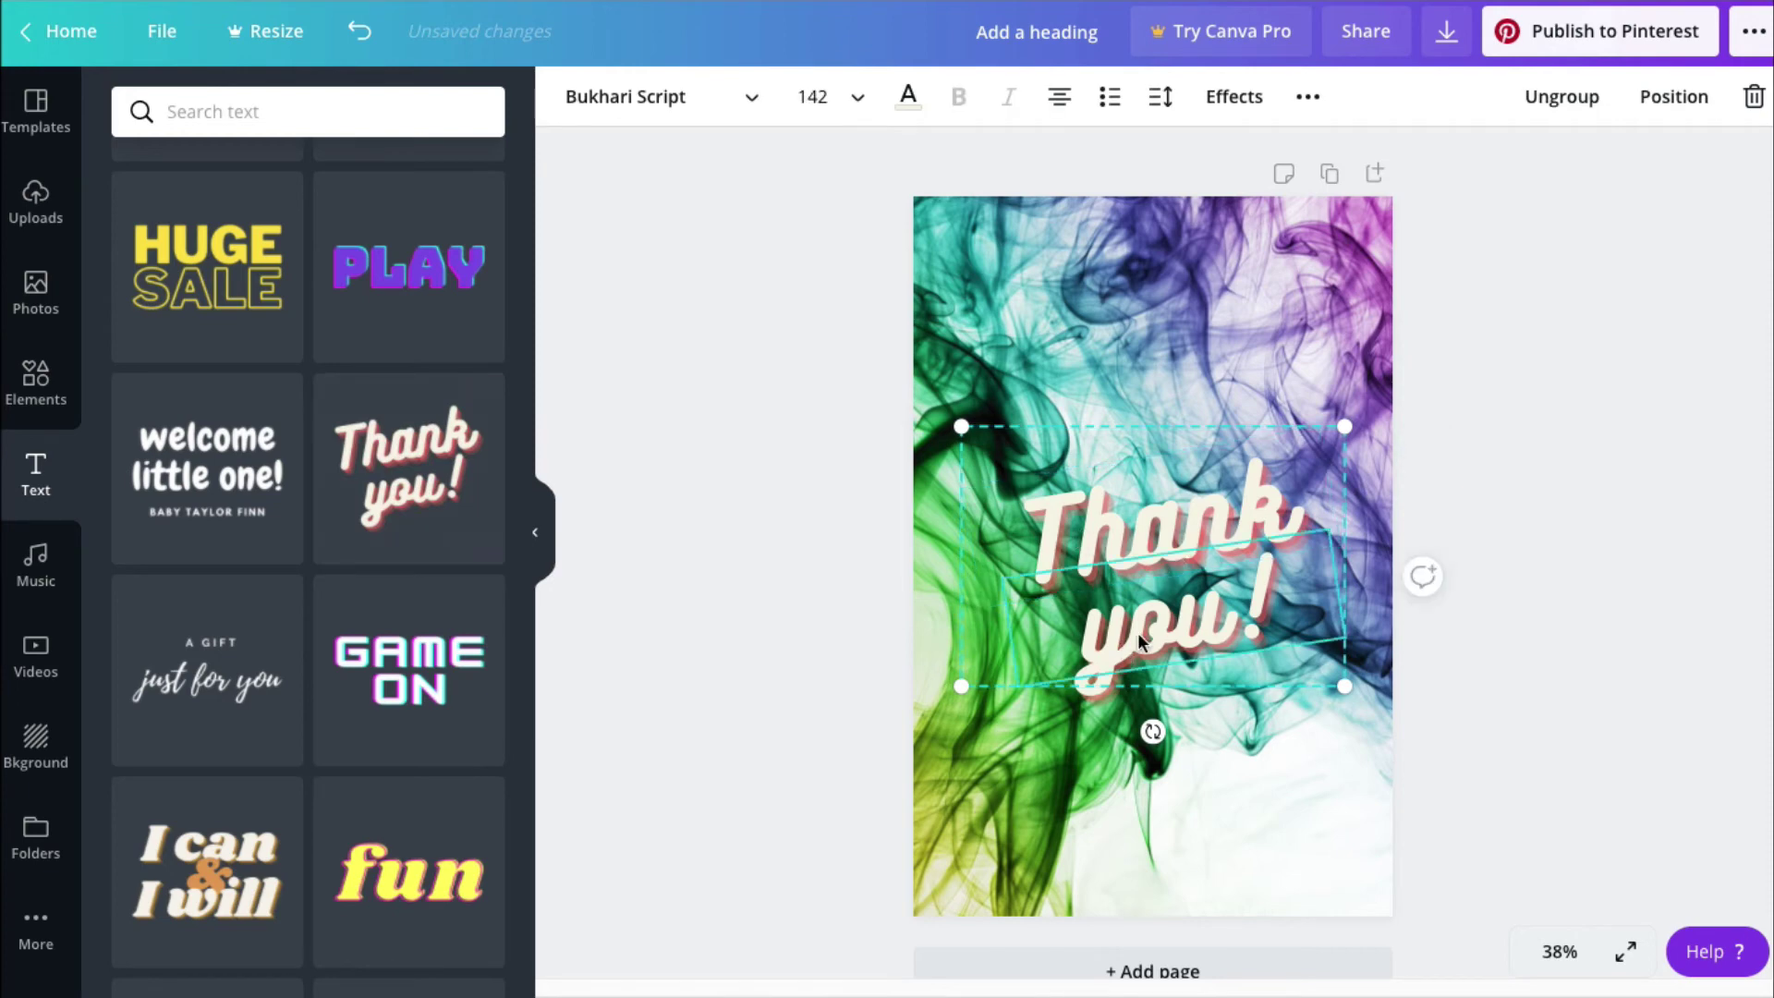
click(753, 99)
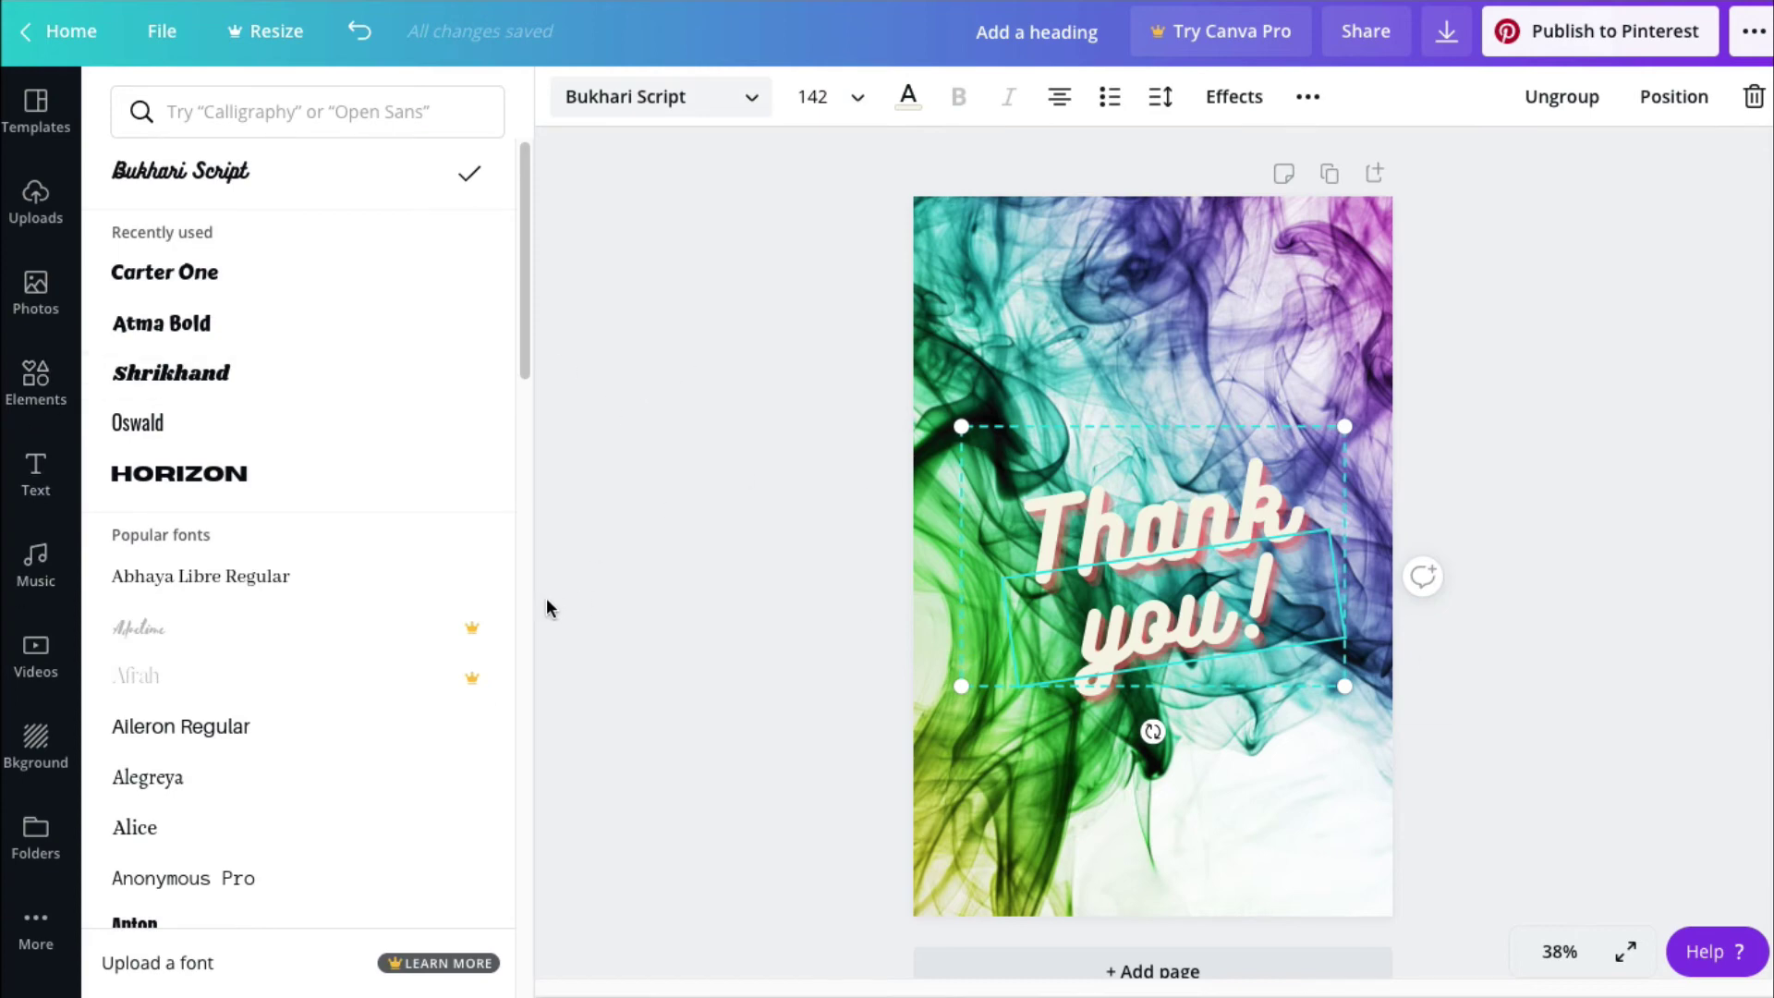
key(Escape)
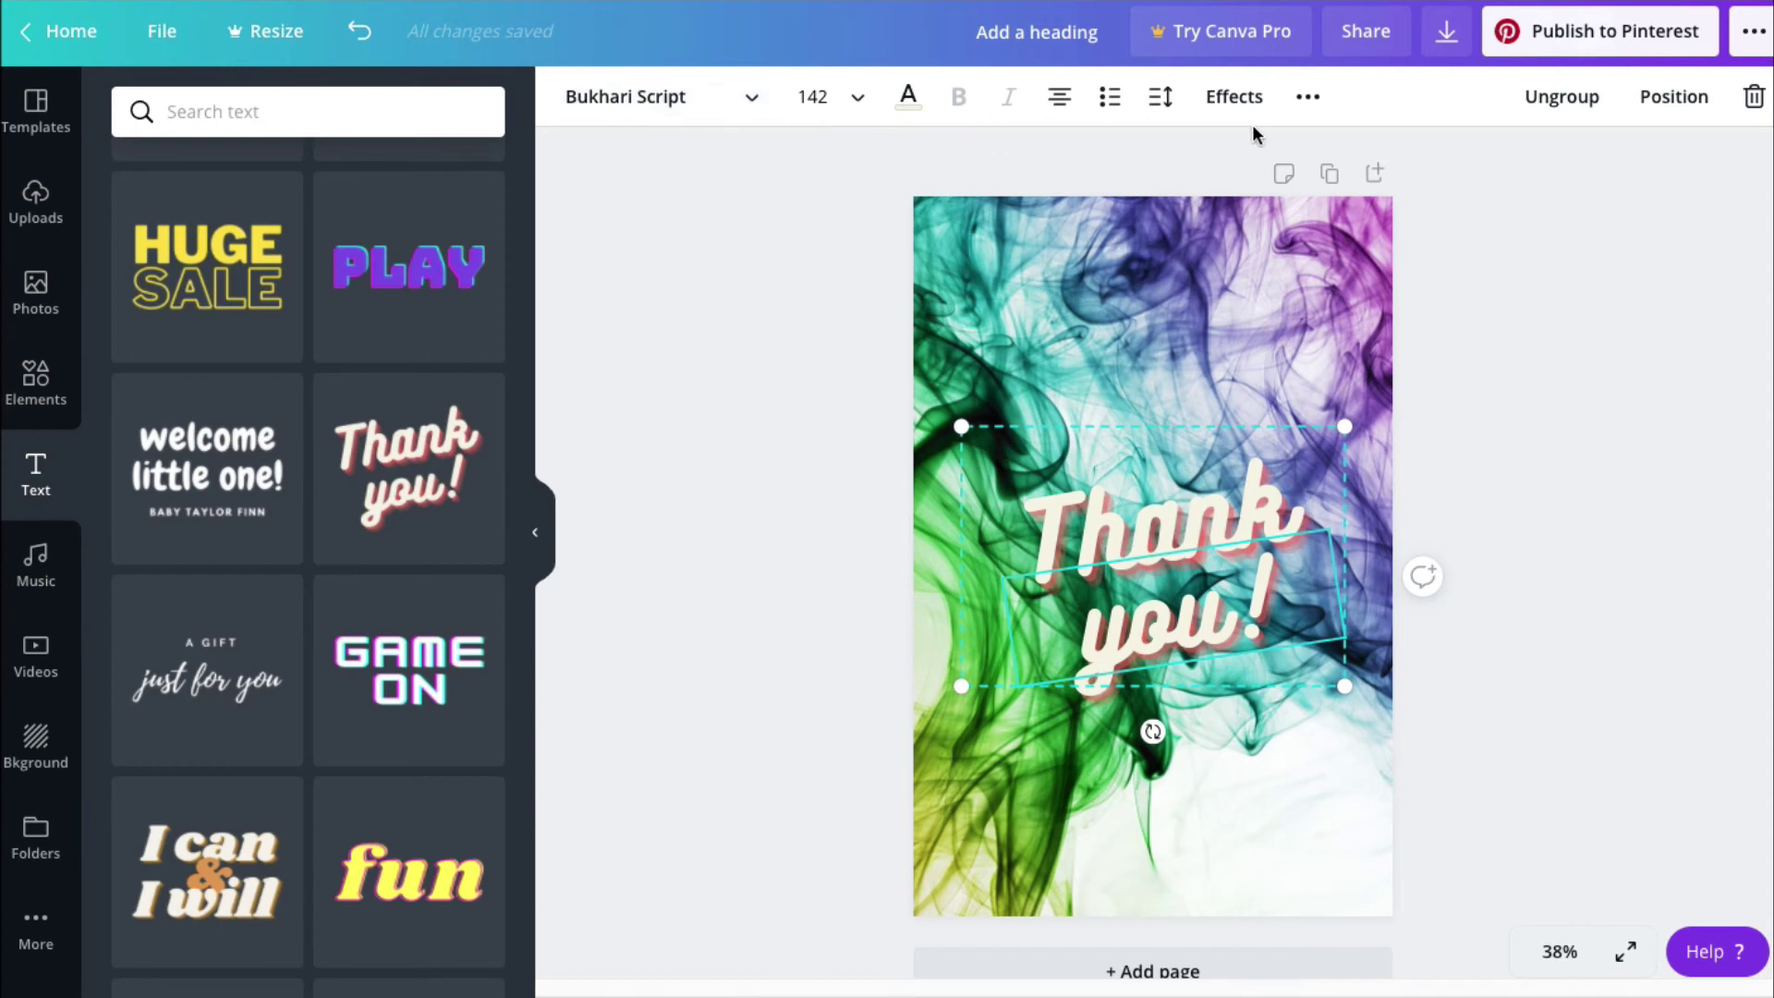
- Try the Shadow and Lift effects on the 'Thank you!' text
click(1236, 98)
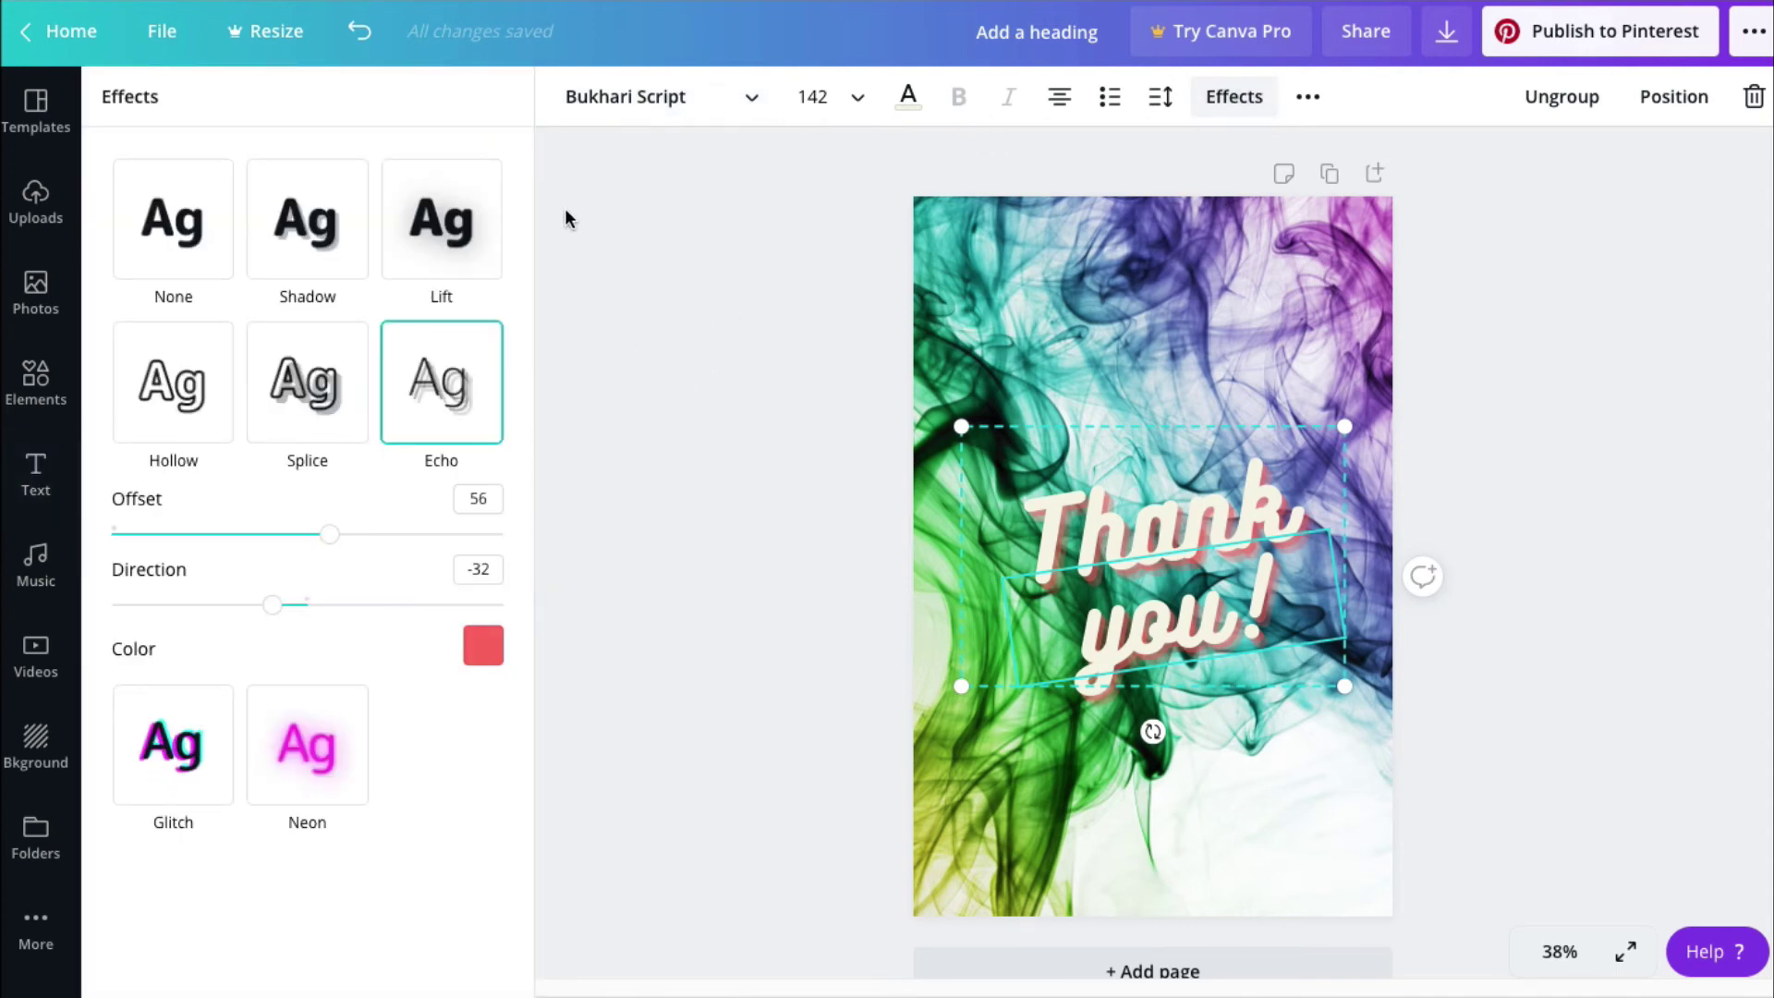
click(311, 222)
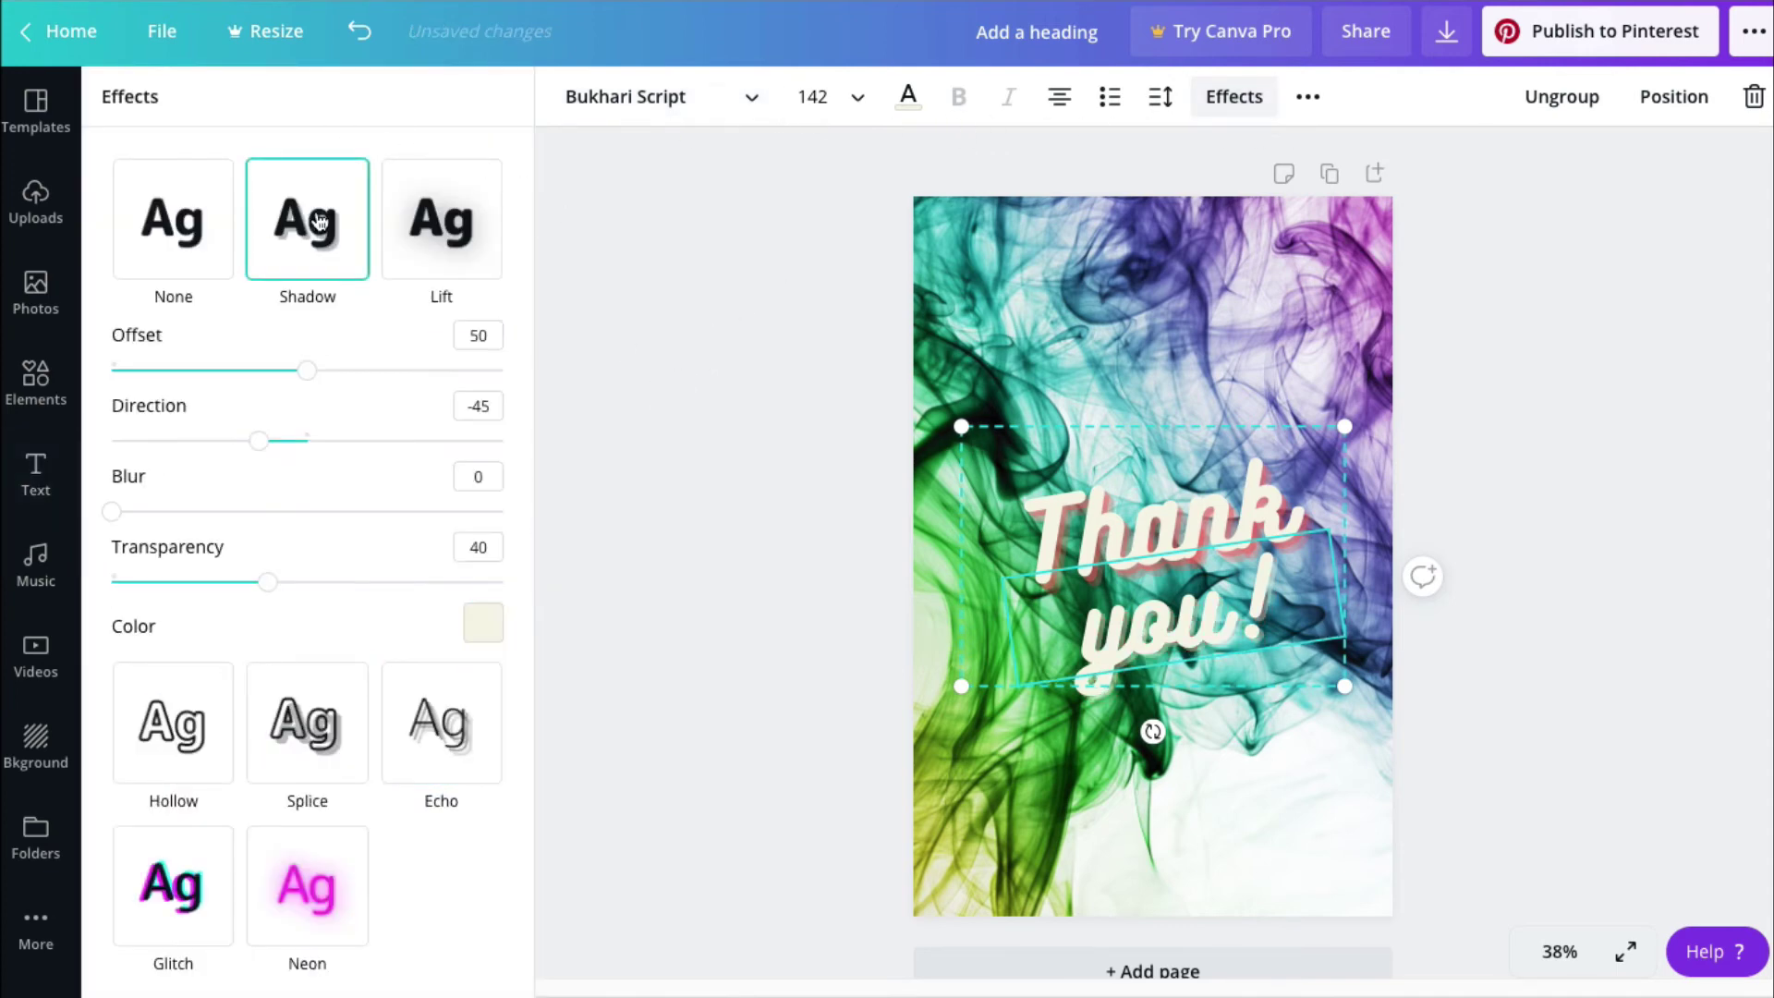
click(462, 222)
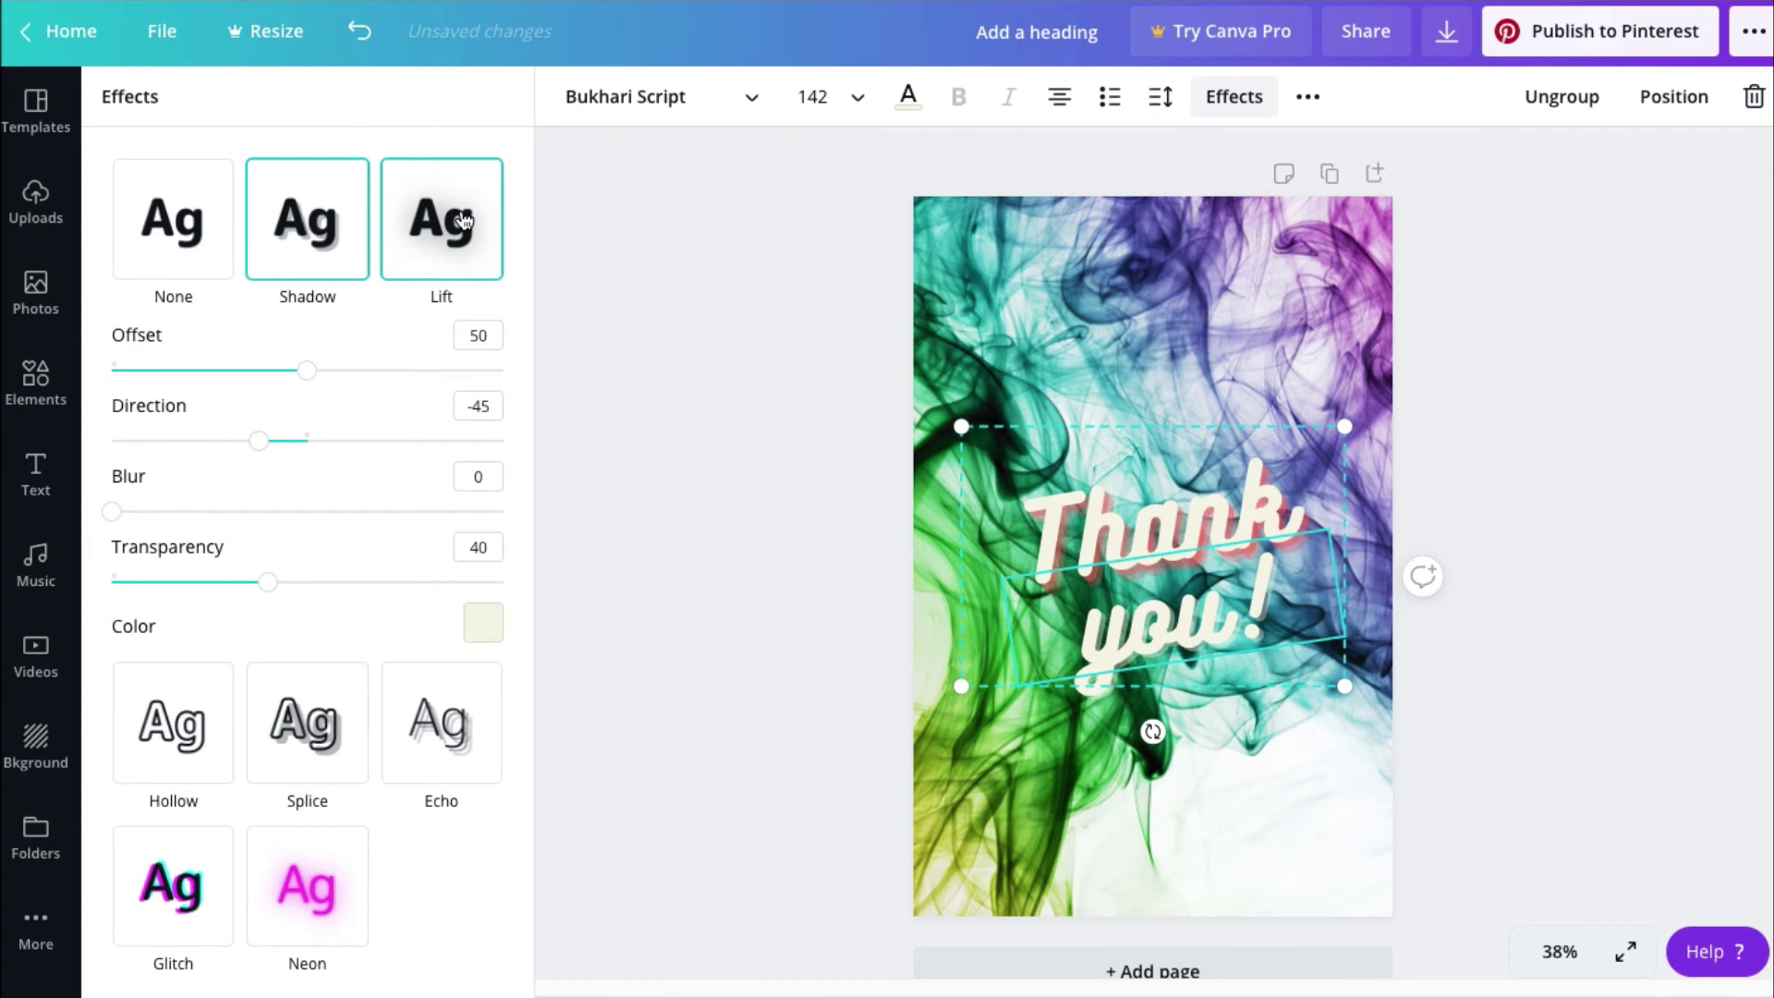
- Give the smoke background a Greyscale filter after trying Peony, Drama and Street
click(1071, 290)
click(1039, 231)
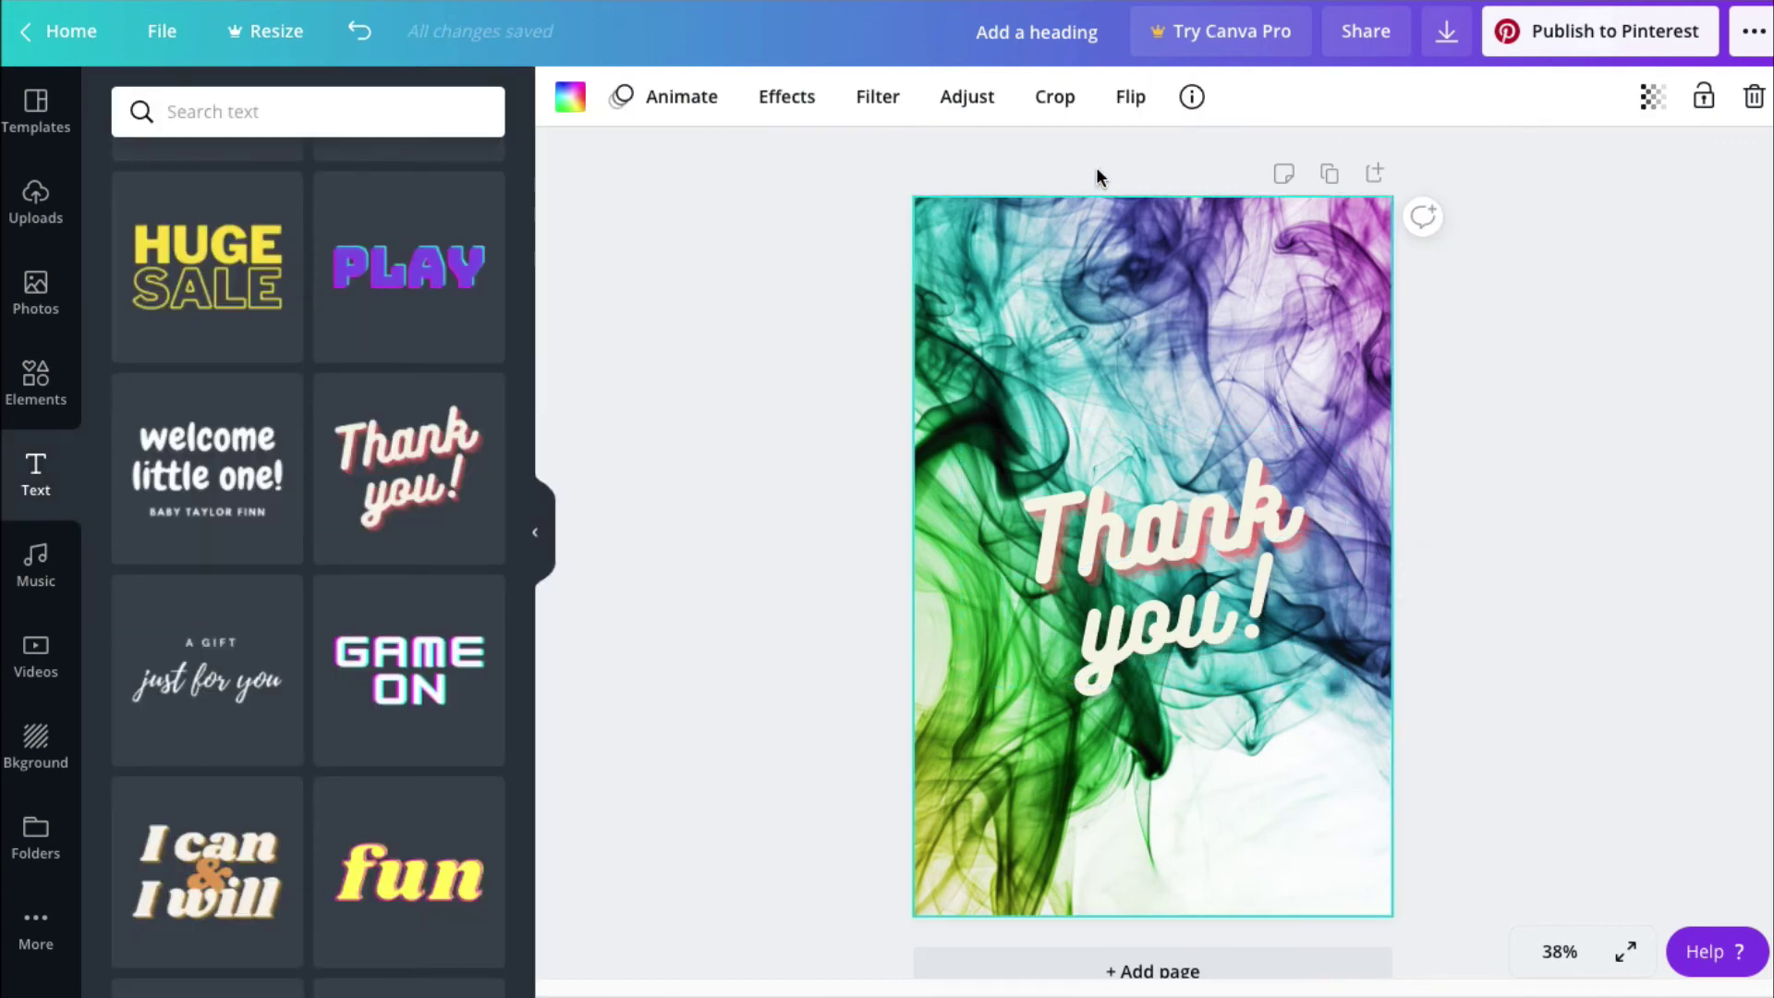
click(781, 99)
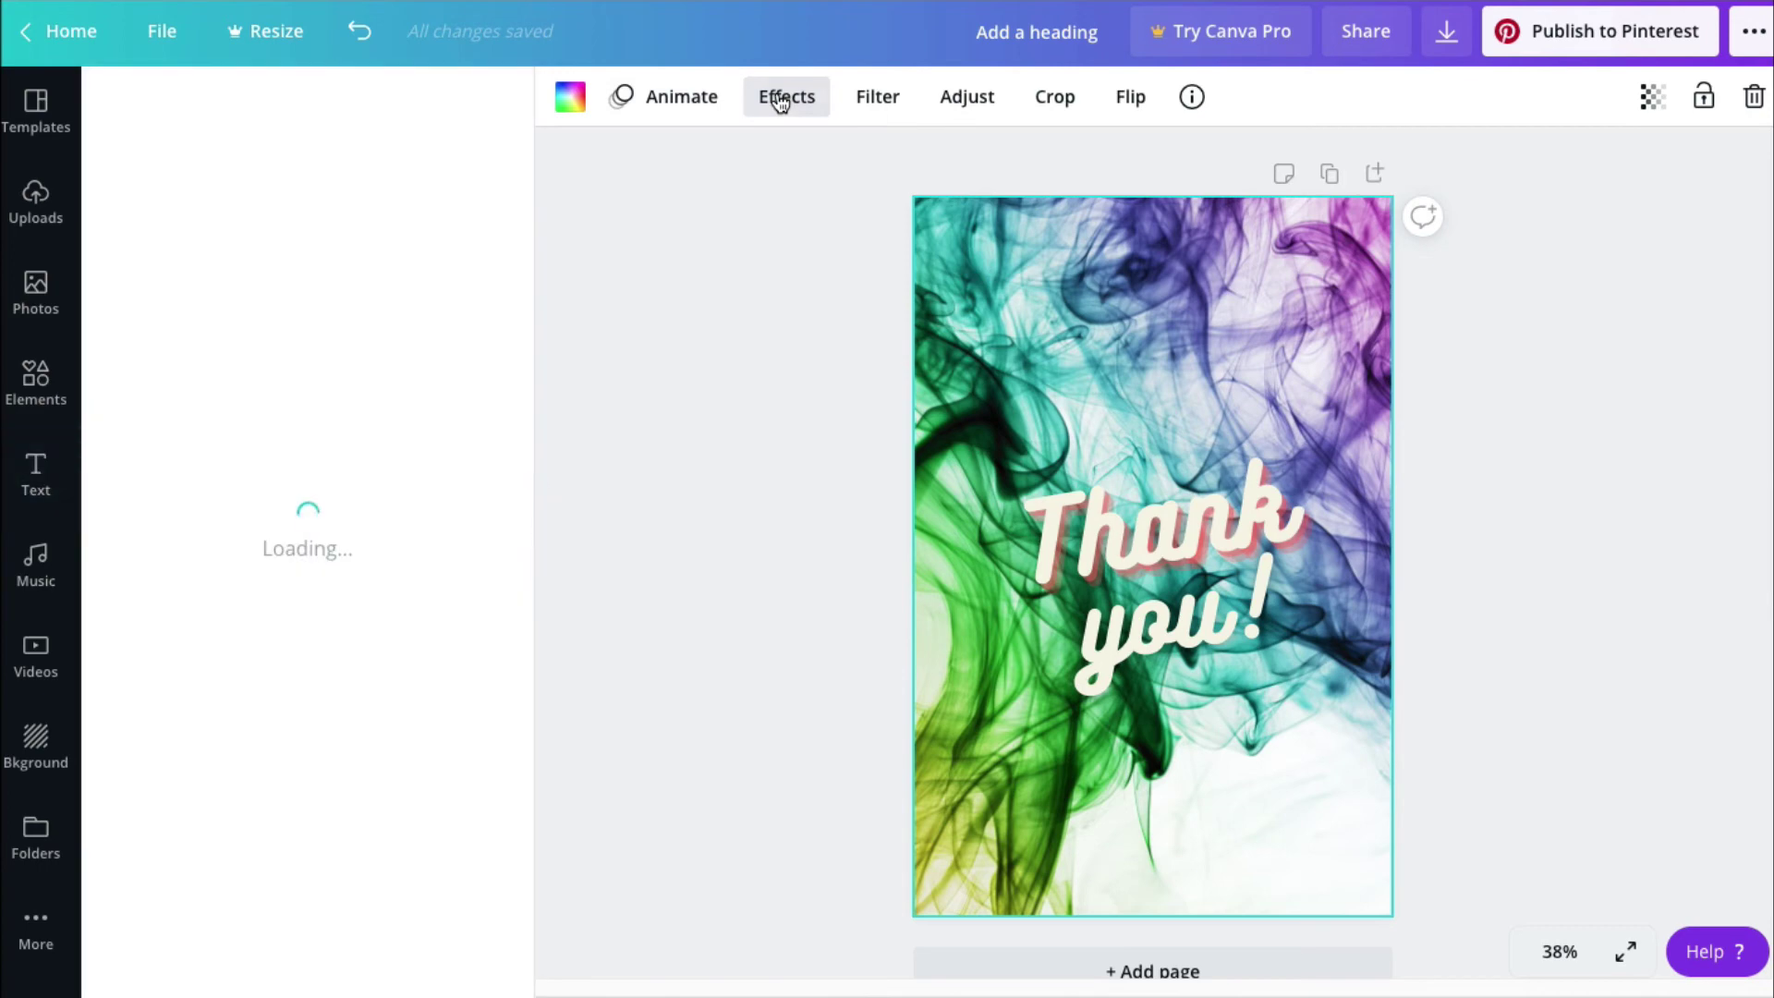
click(878, 97)
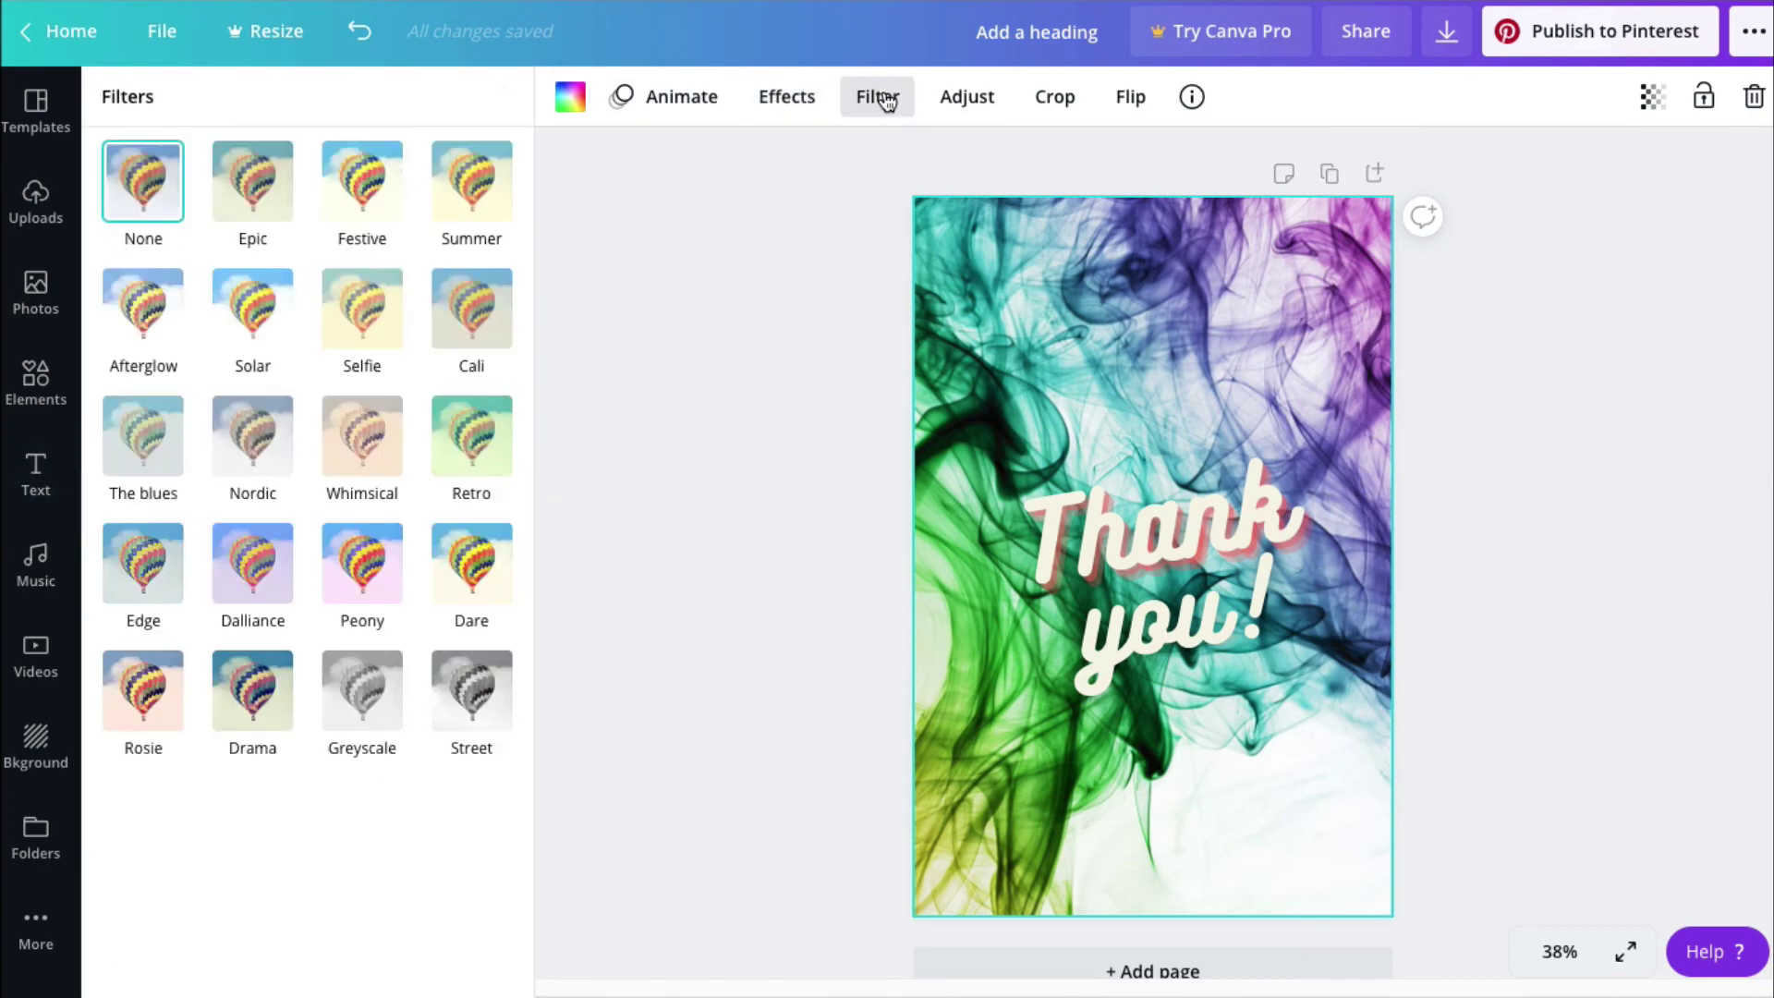
click(359, 573)
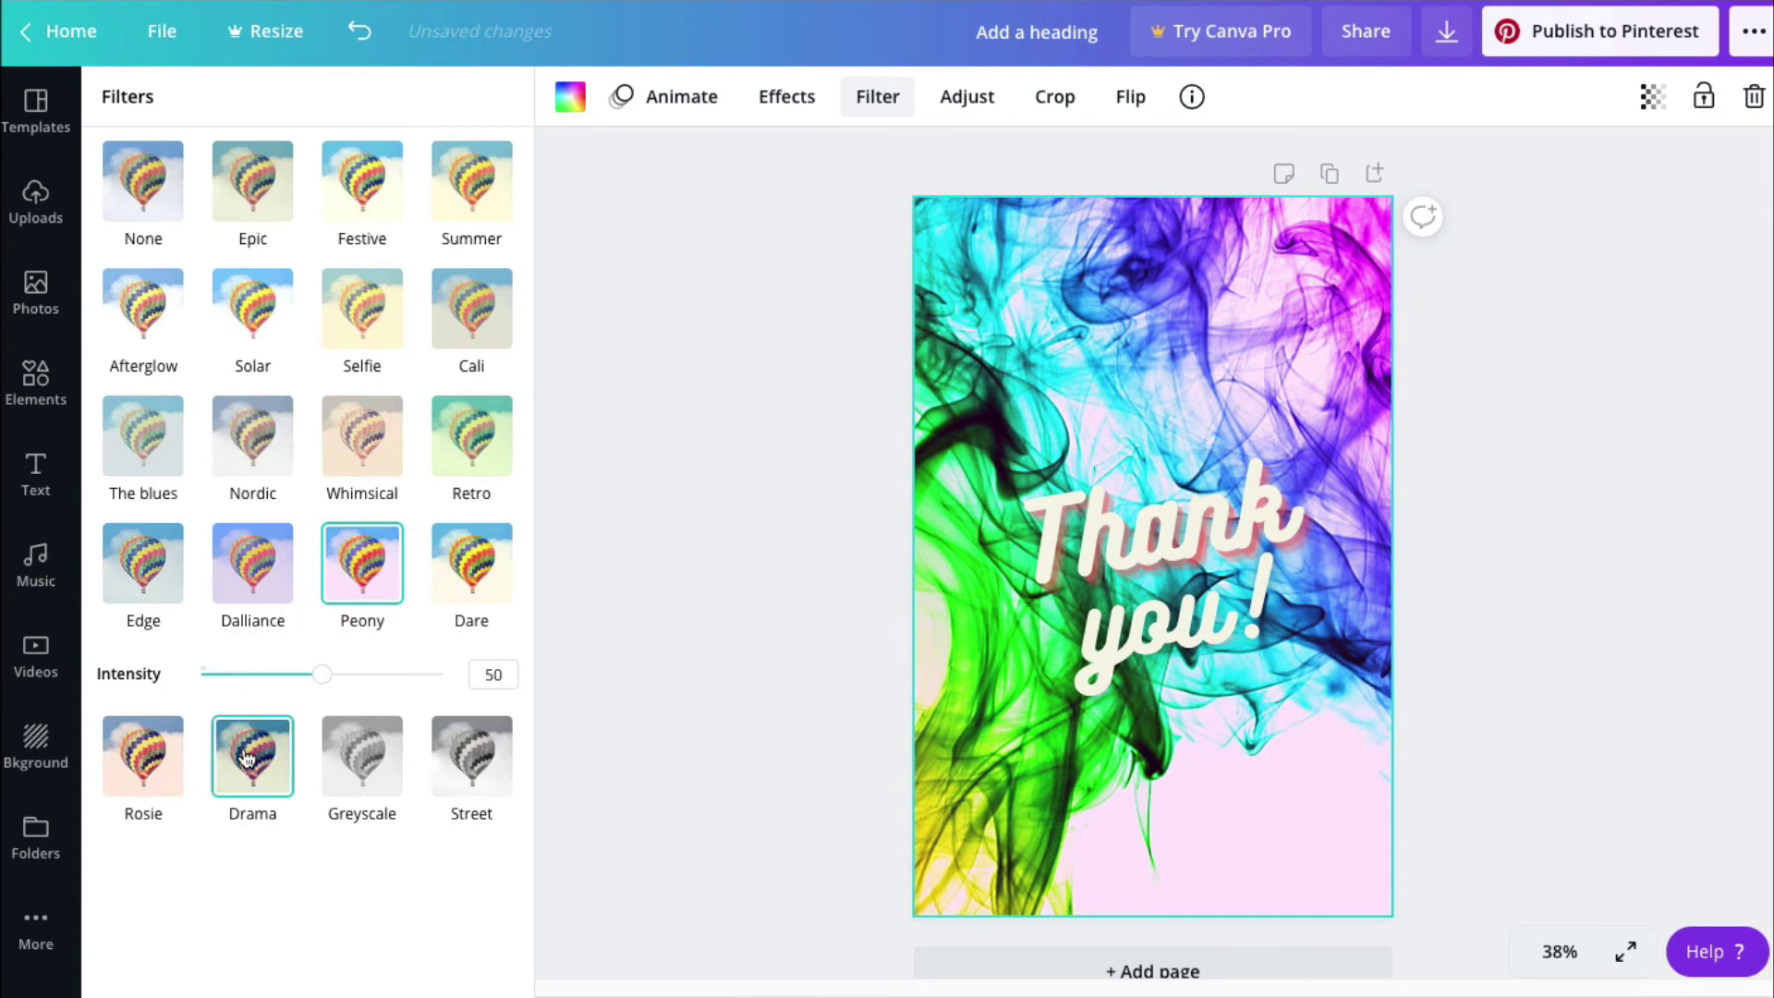
click(247, 758)
click(467, 685)
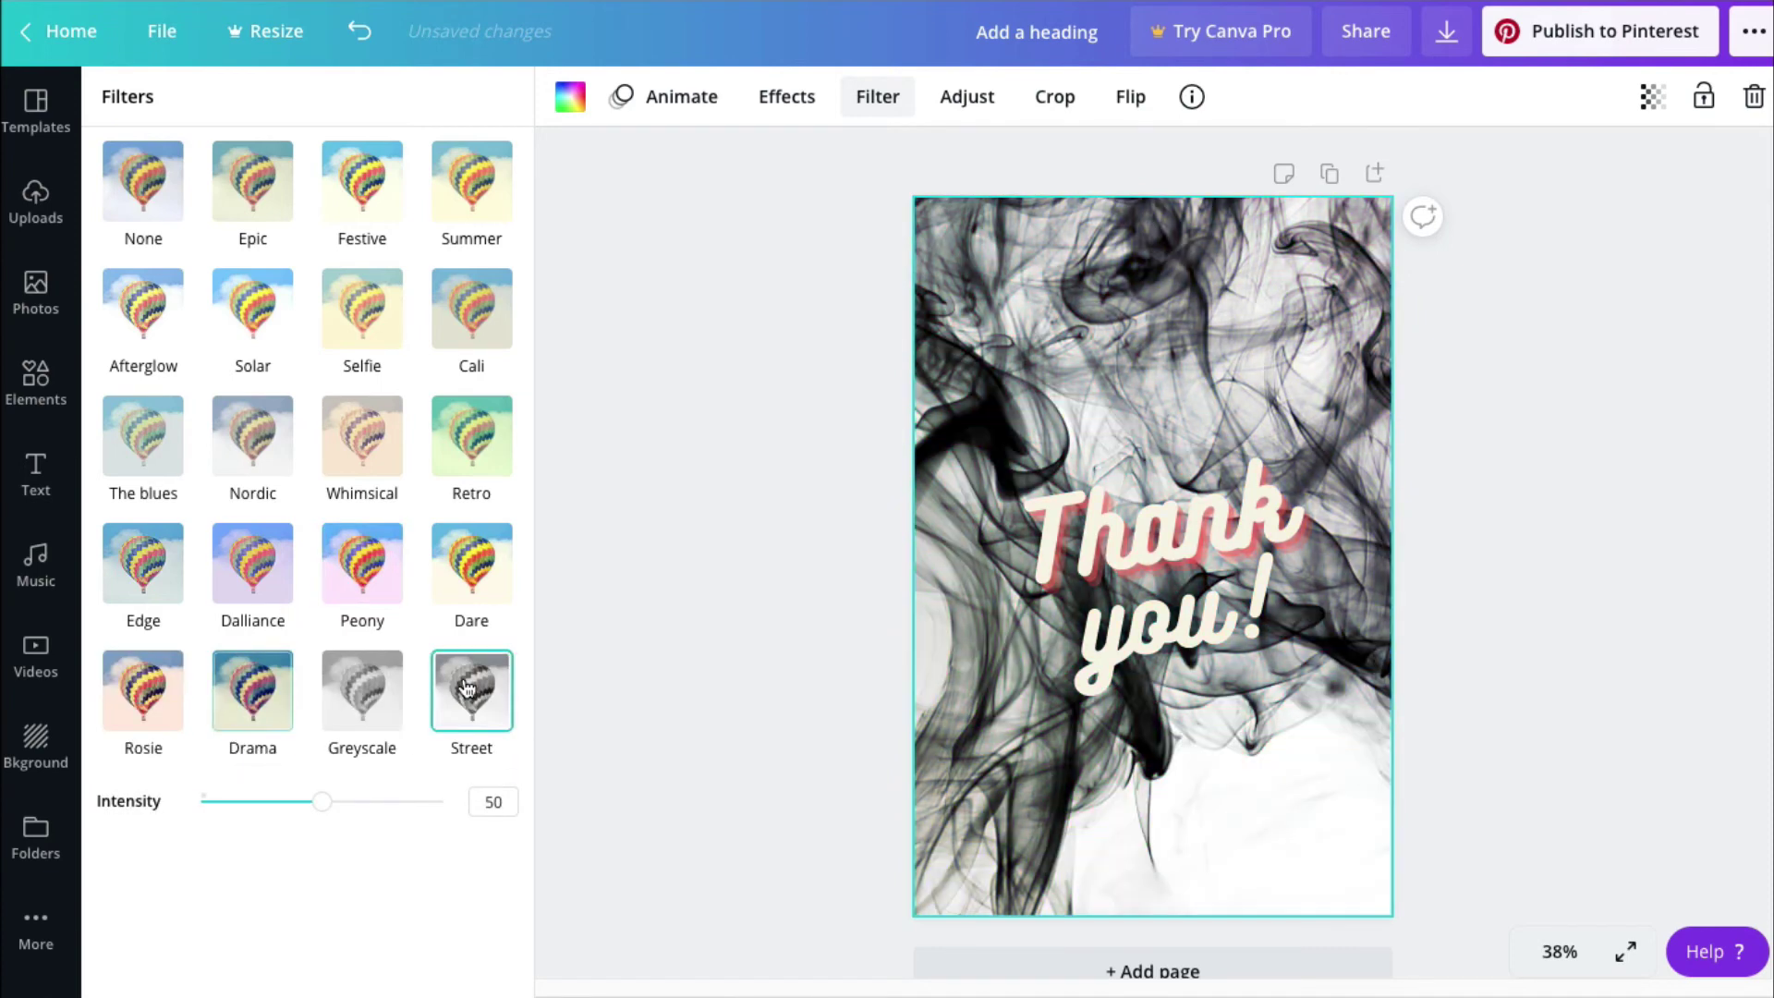
click(369, 692)
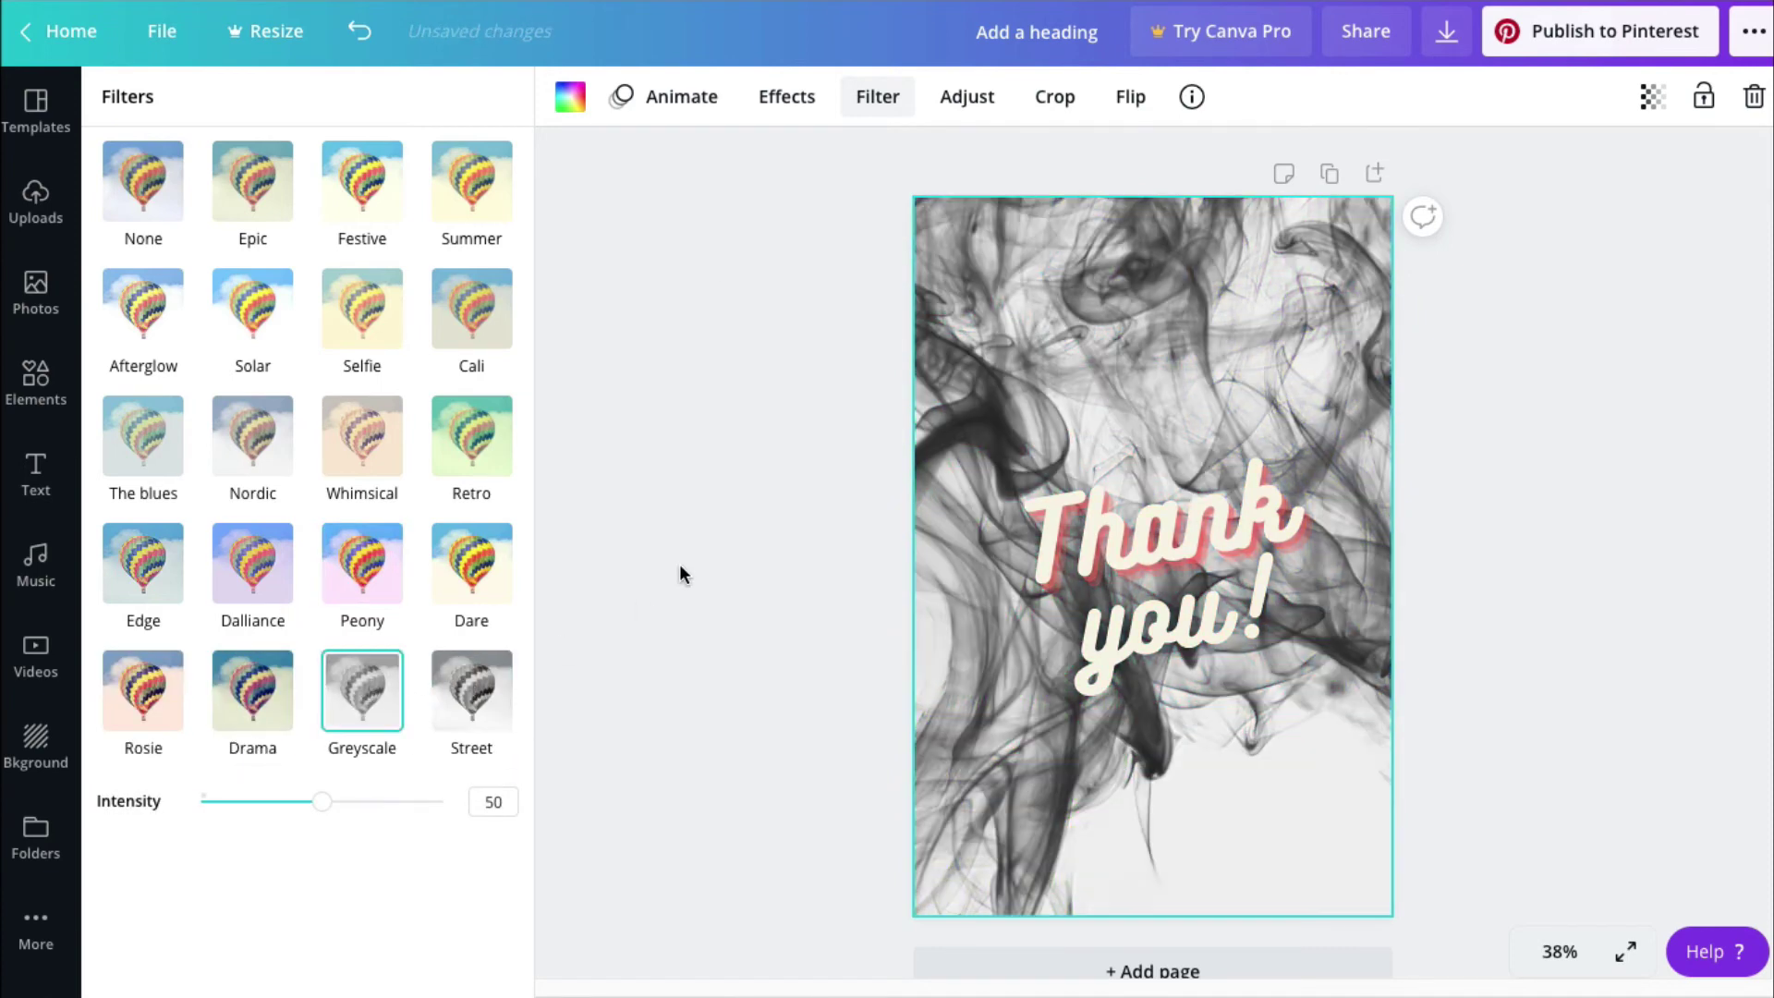
click(969, 102)
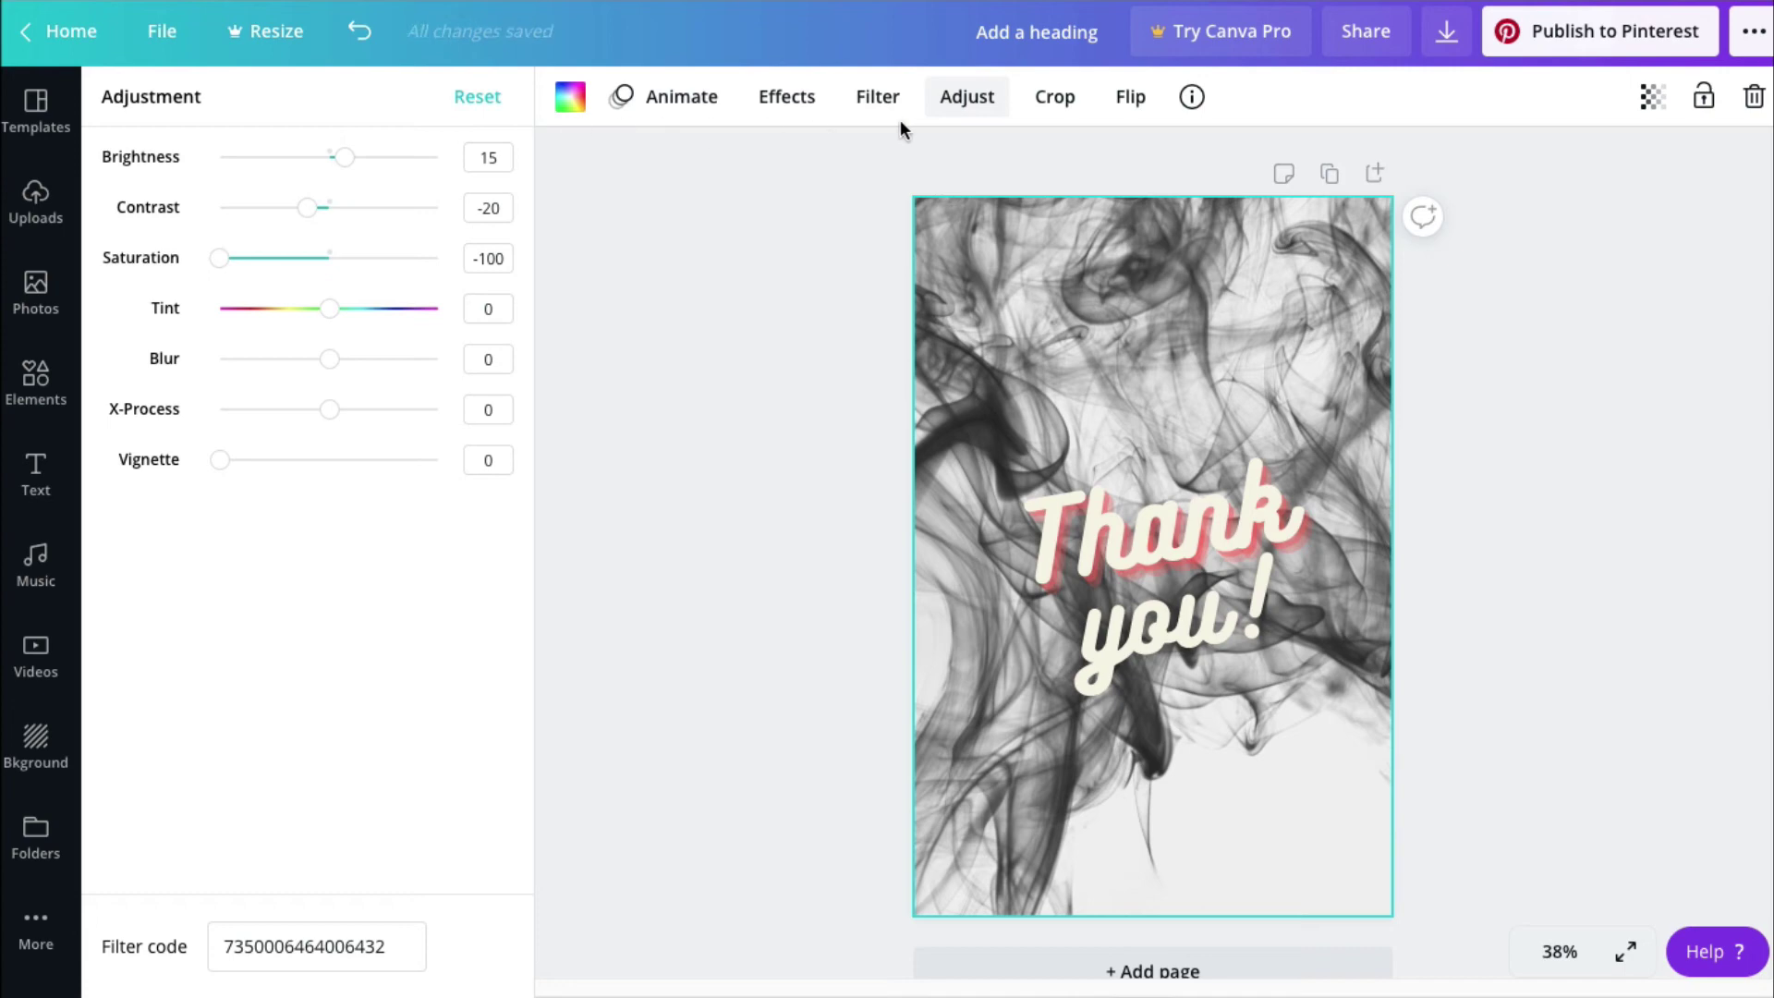
click(1065, 103)
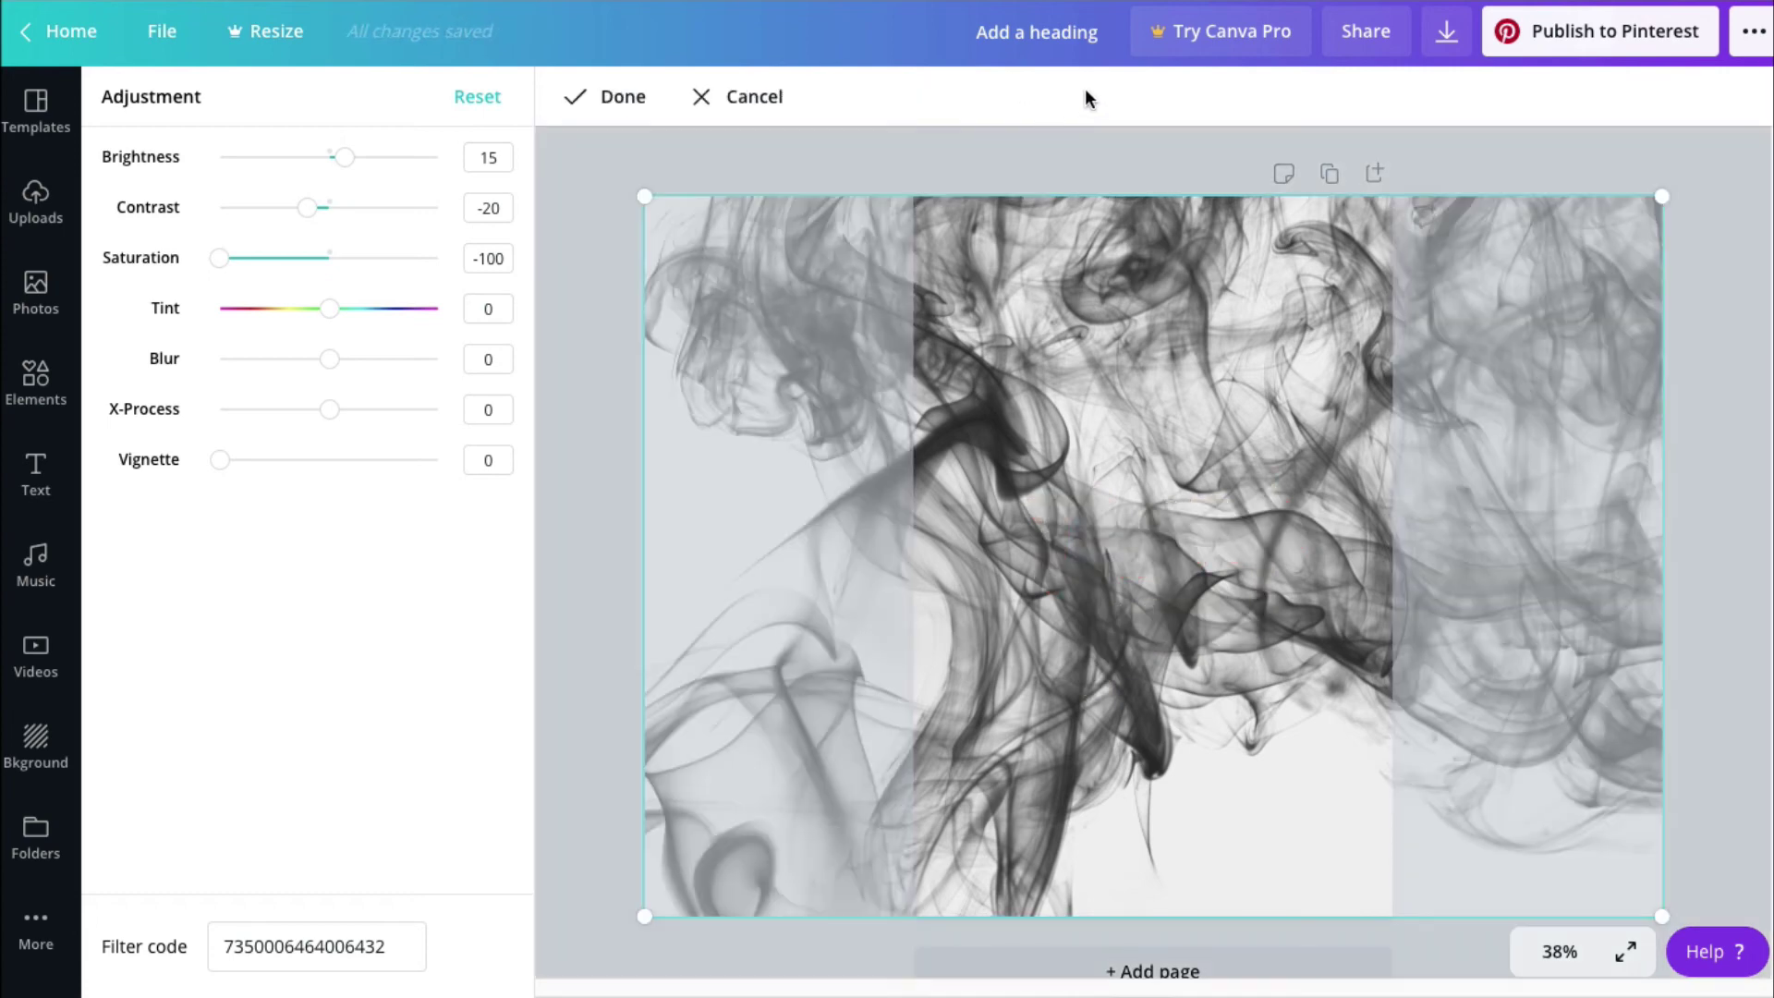
click(608, 99)
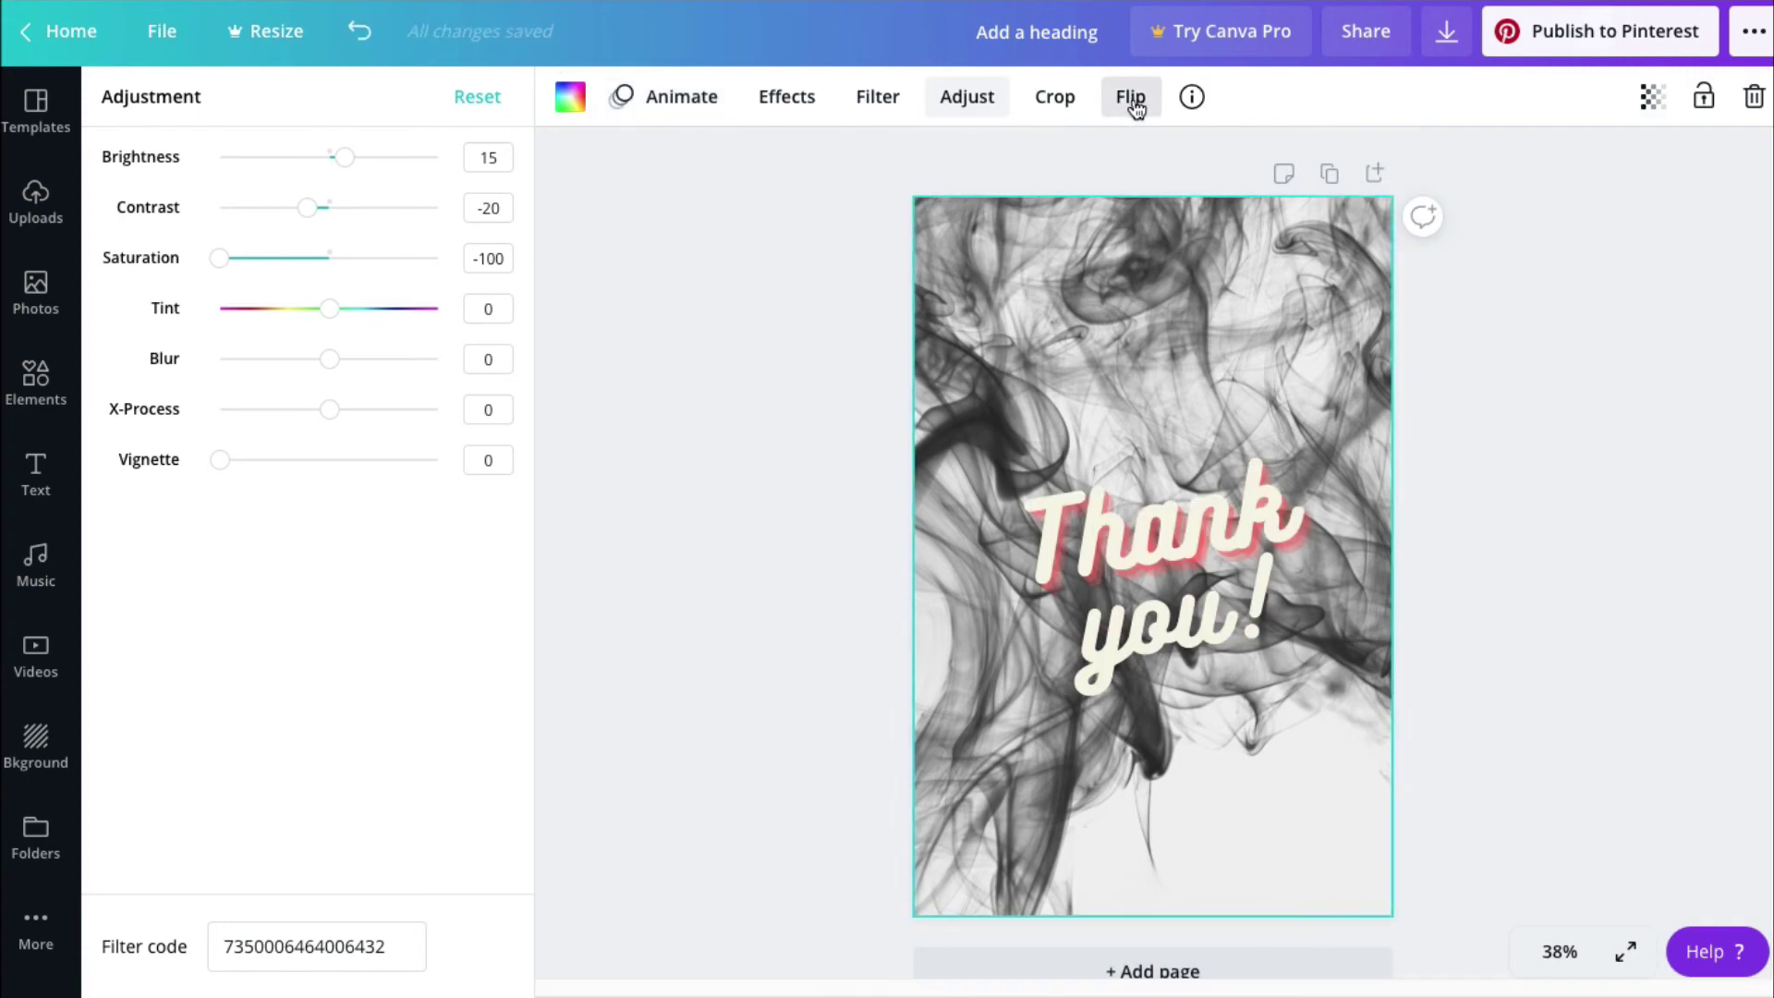
click(1653, 99)
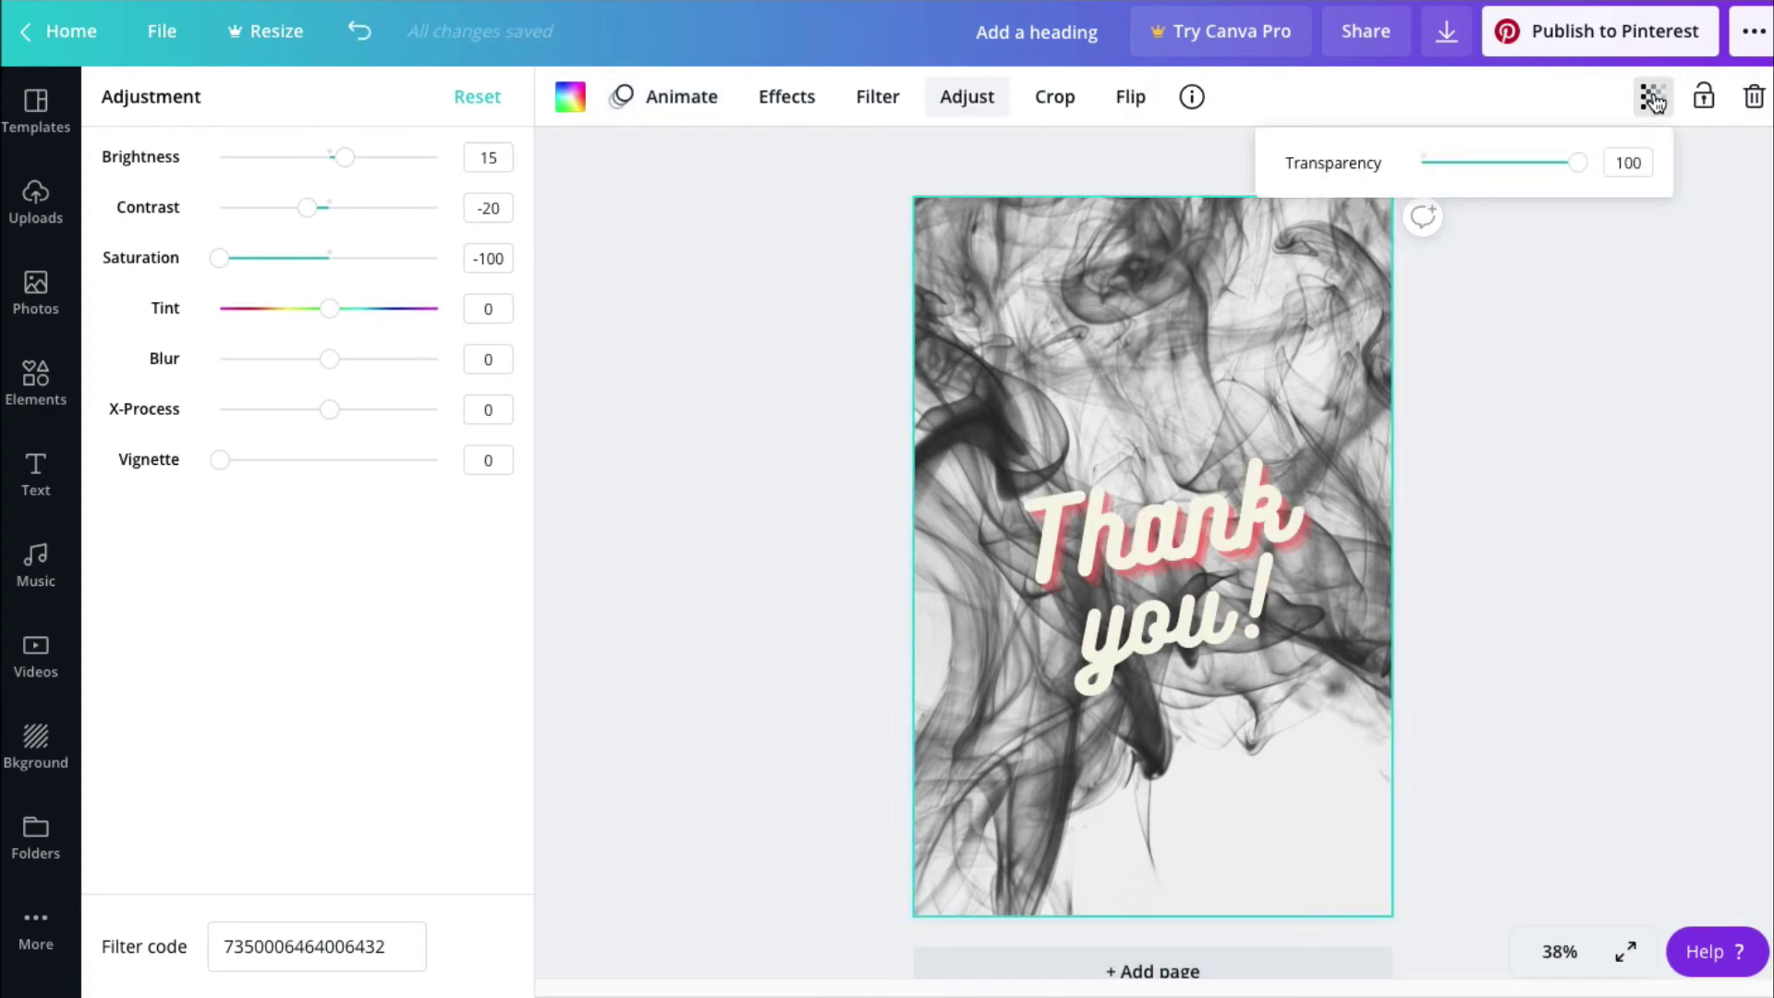
drag(1577, 164, 1635, 175)
click(1567, 364)
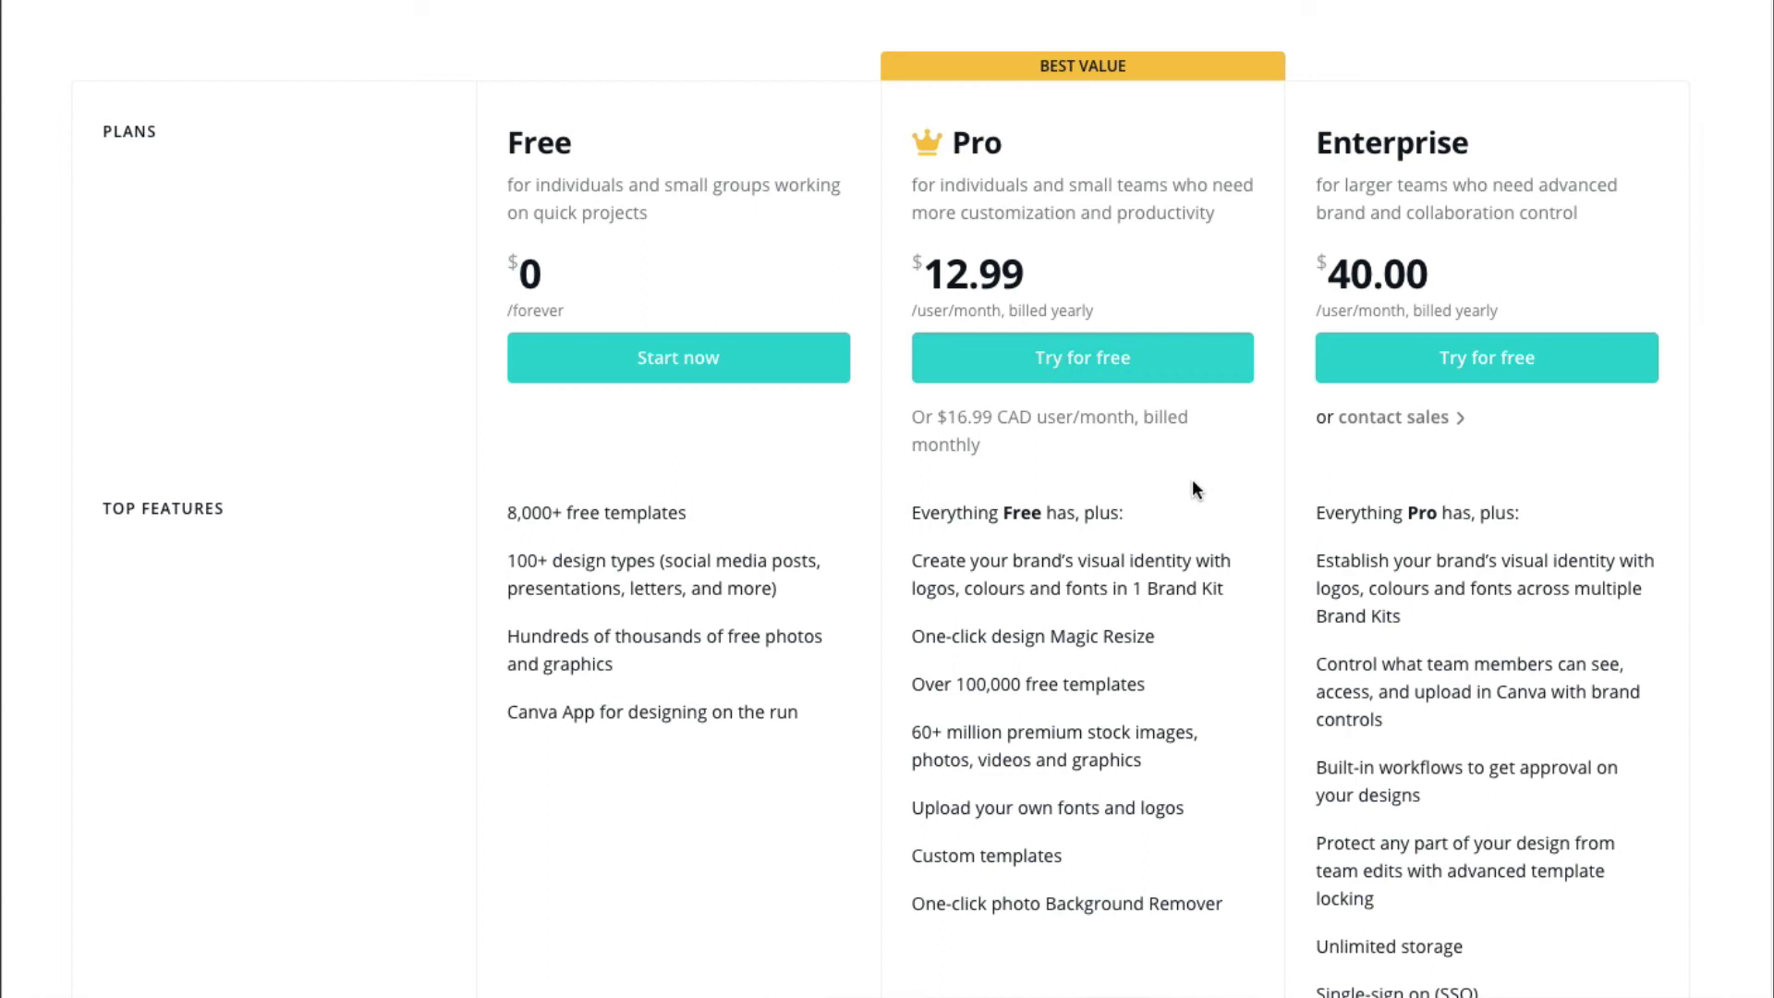
- Scroll through the Free, Pro and Enterprise plan comparison on Canva's pricing page
scroll(1245, 726, down, 1)
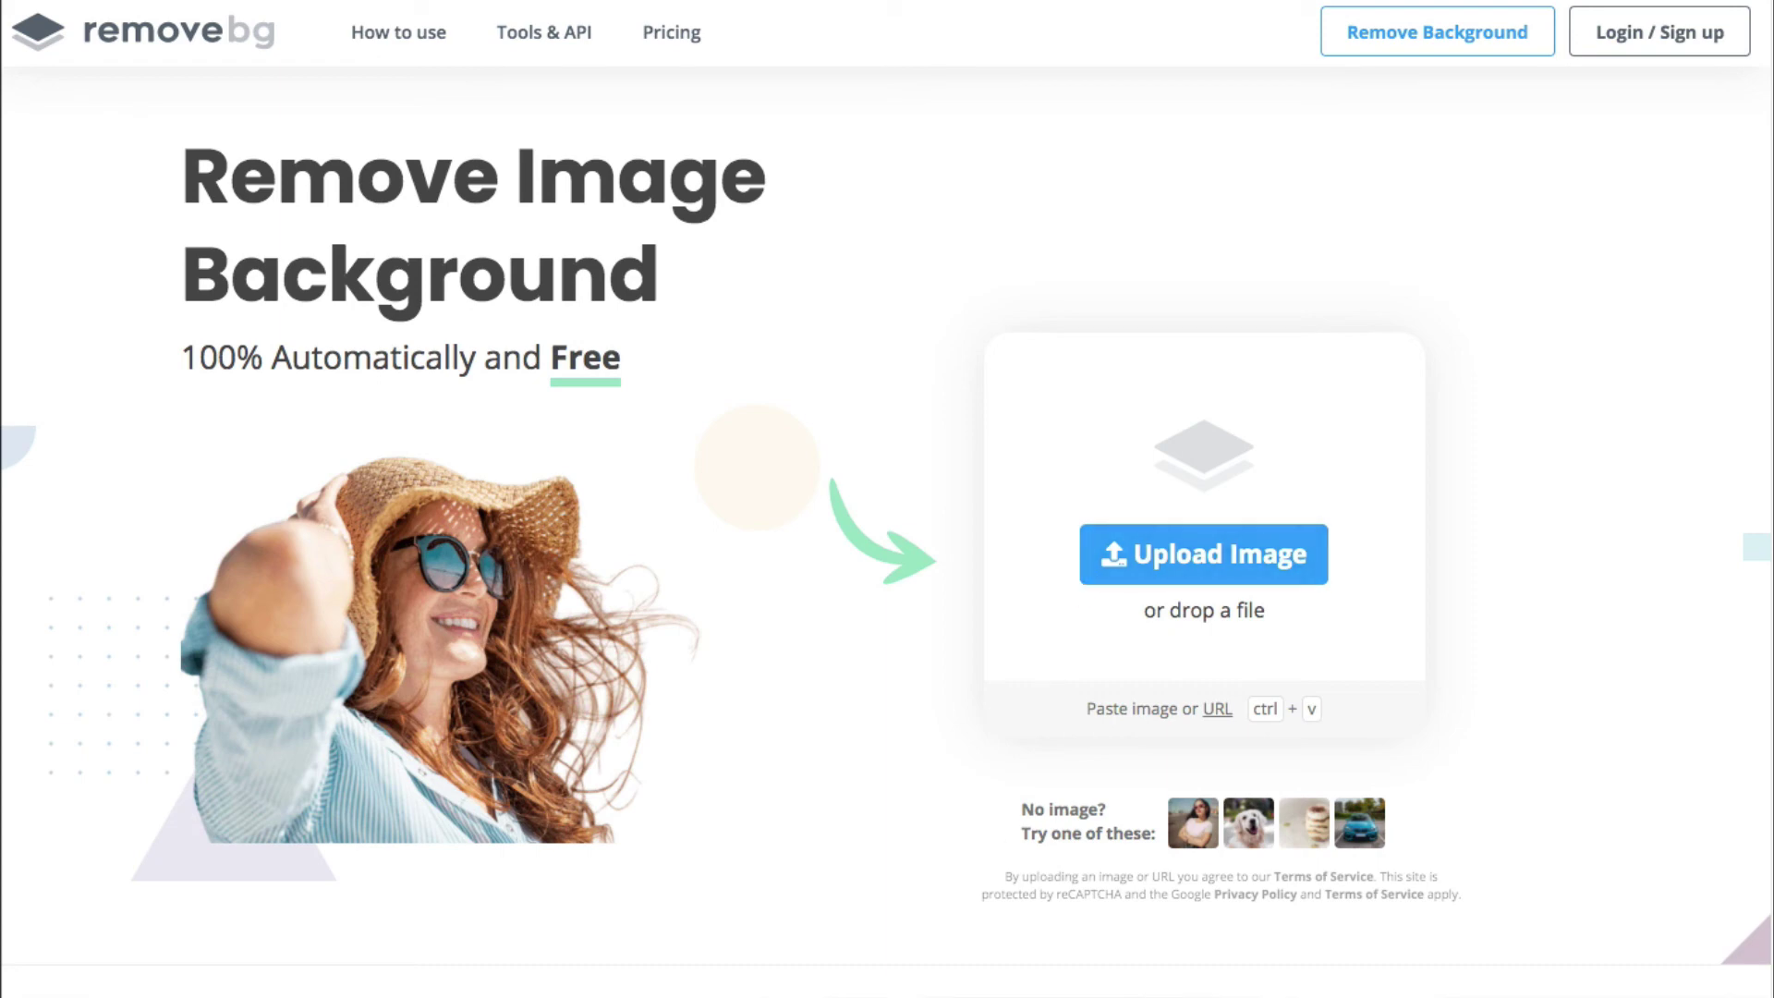
- Upload the portrait PNG from Preview to remove.bg and close the duplicate result card
drag(493, 988, 504, 243)
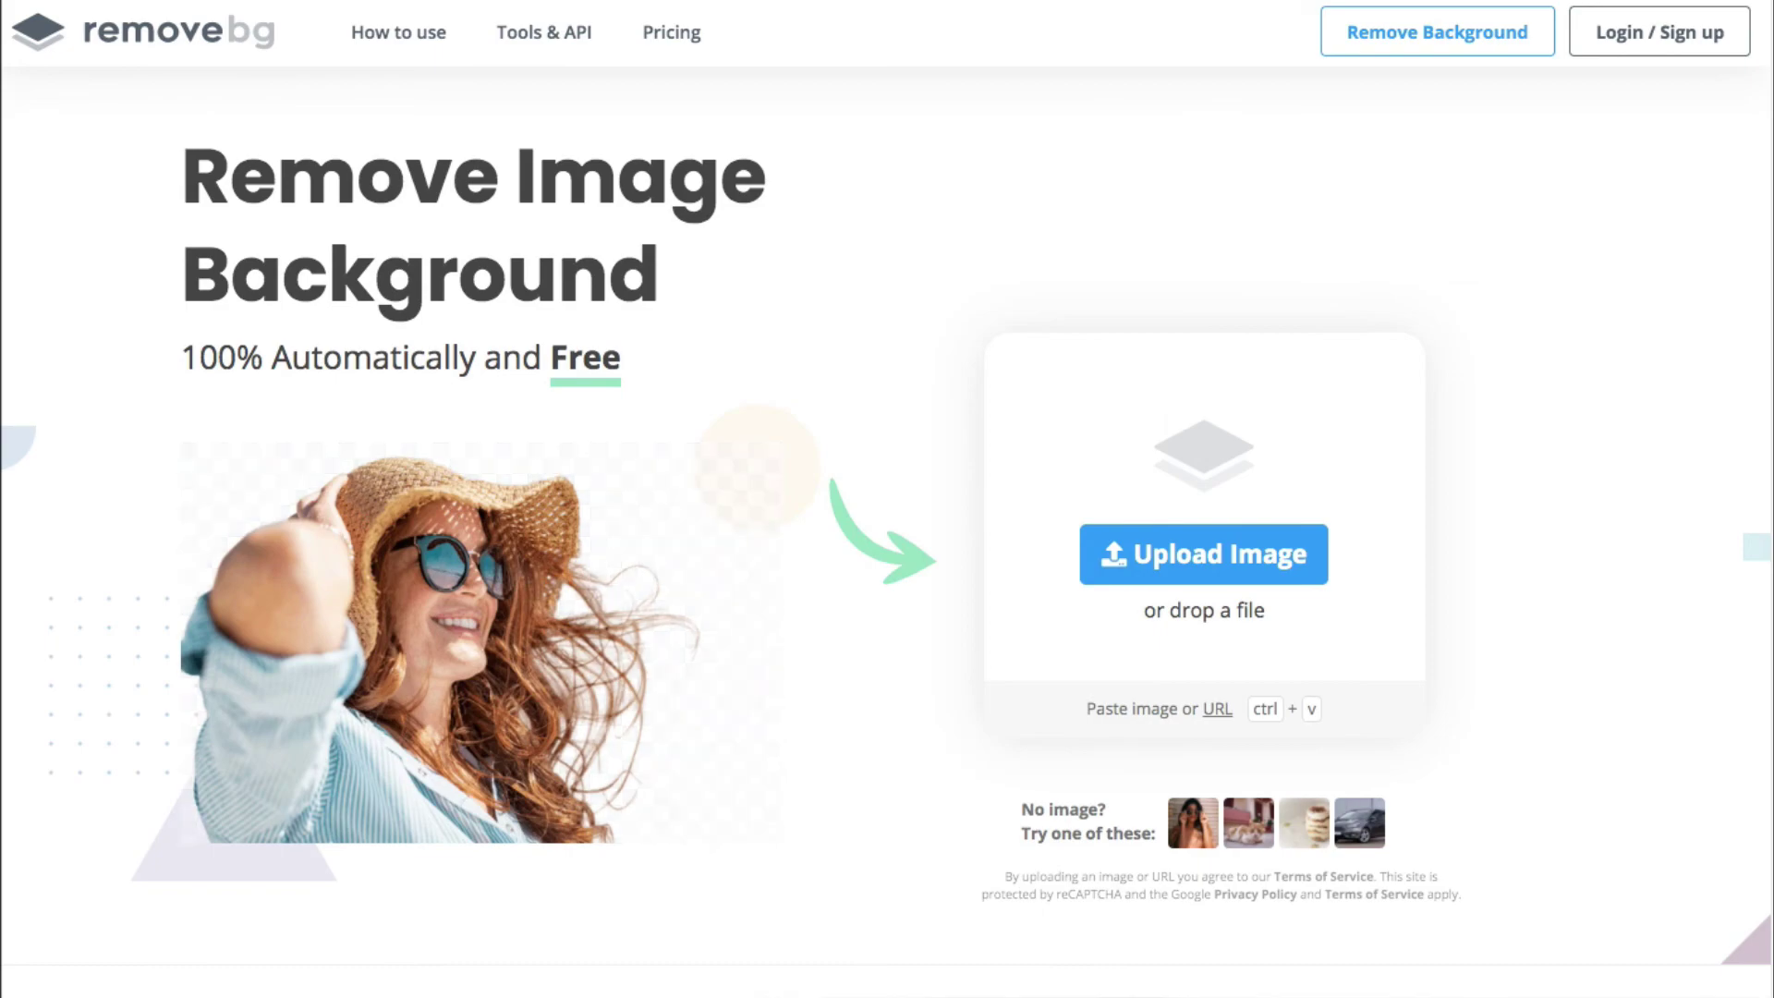
drag(1760, 547, 1026, 466)
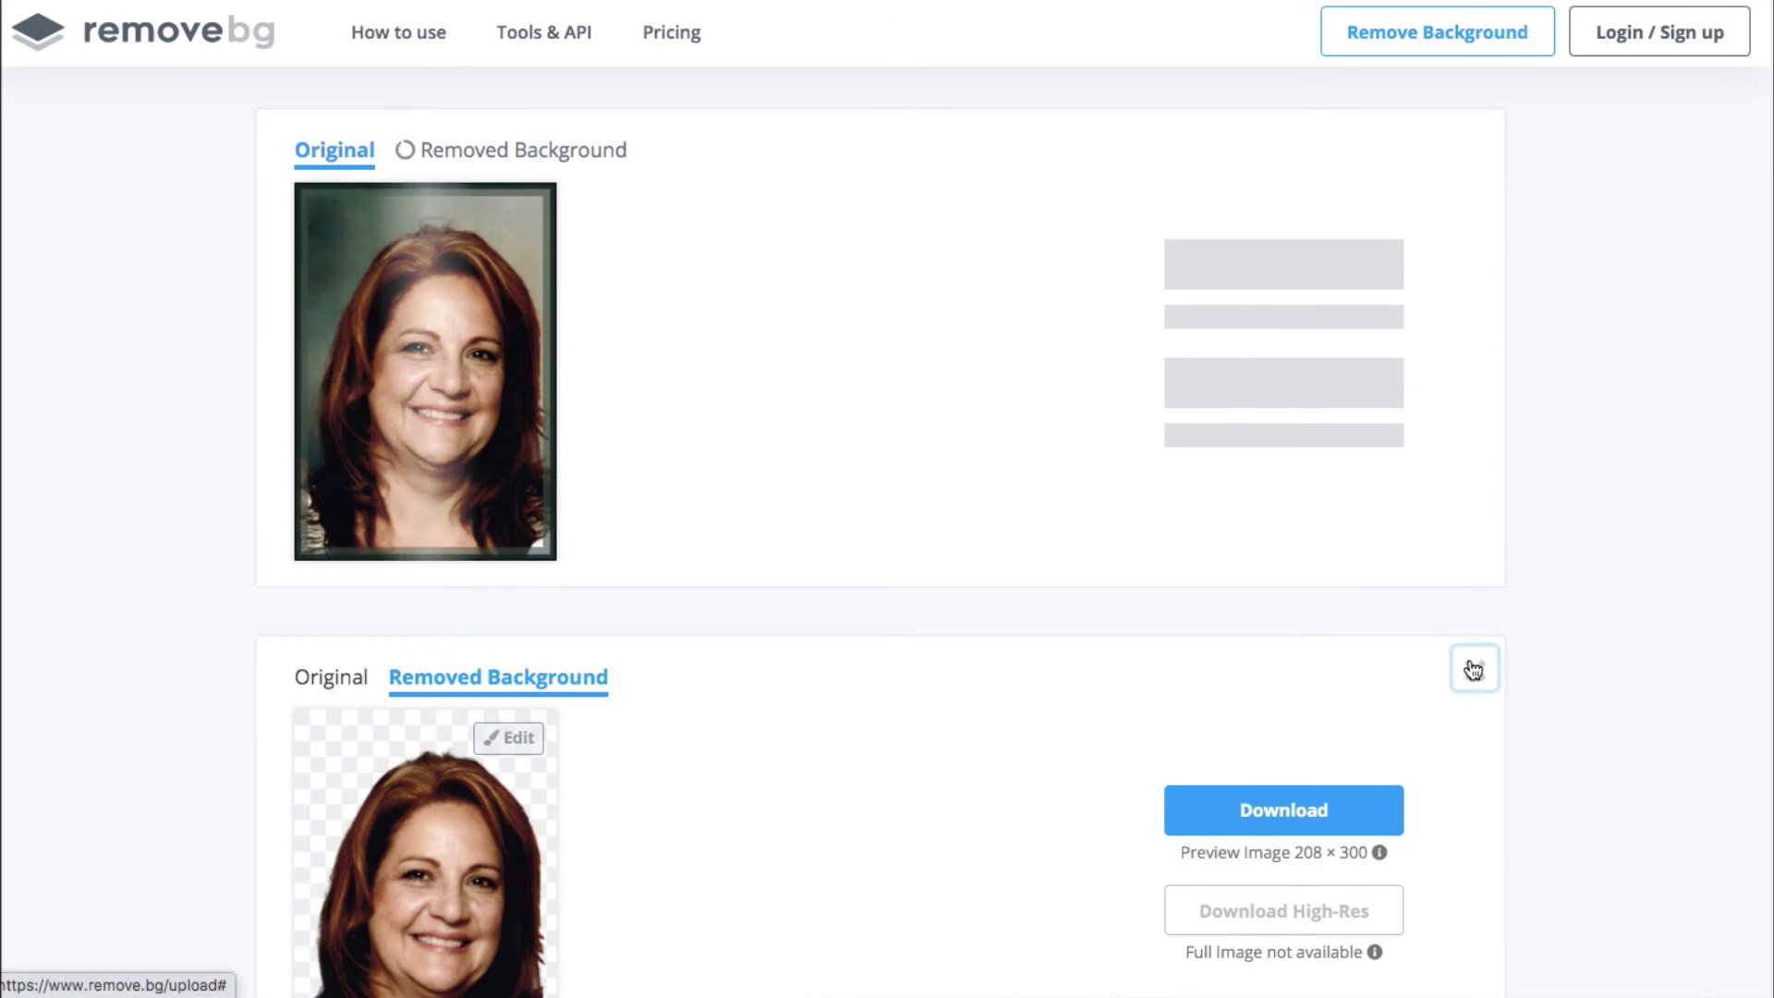
click(1473, 665)
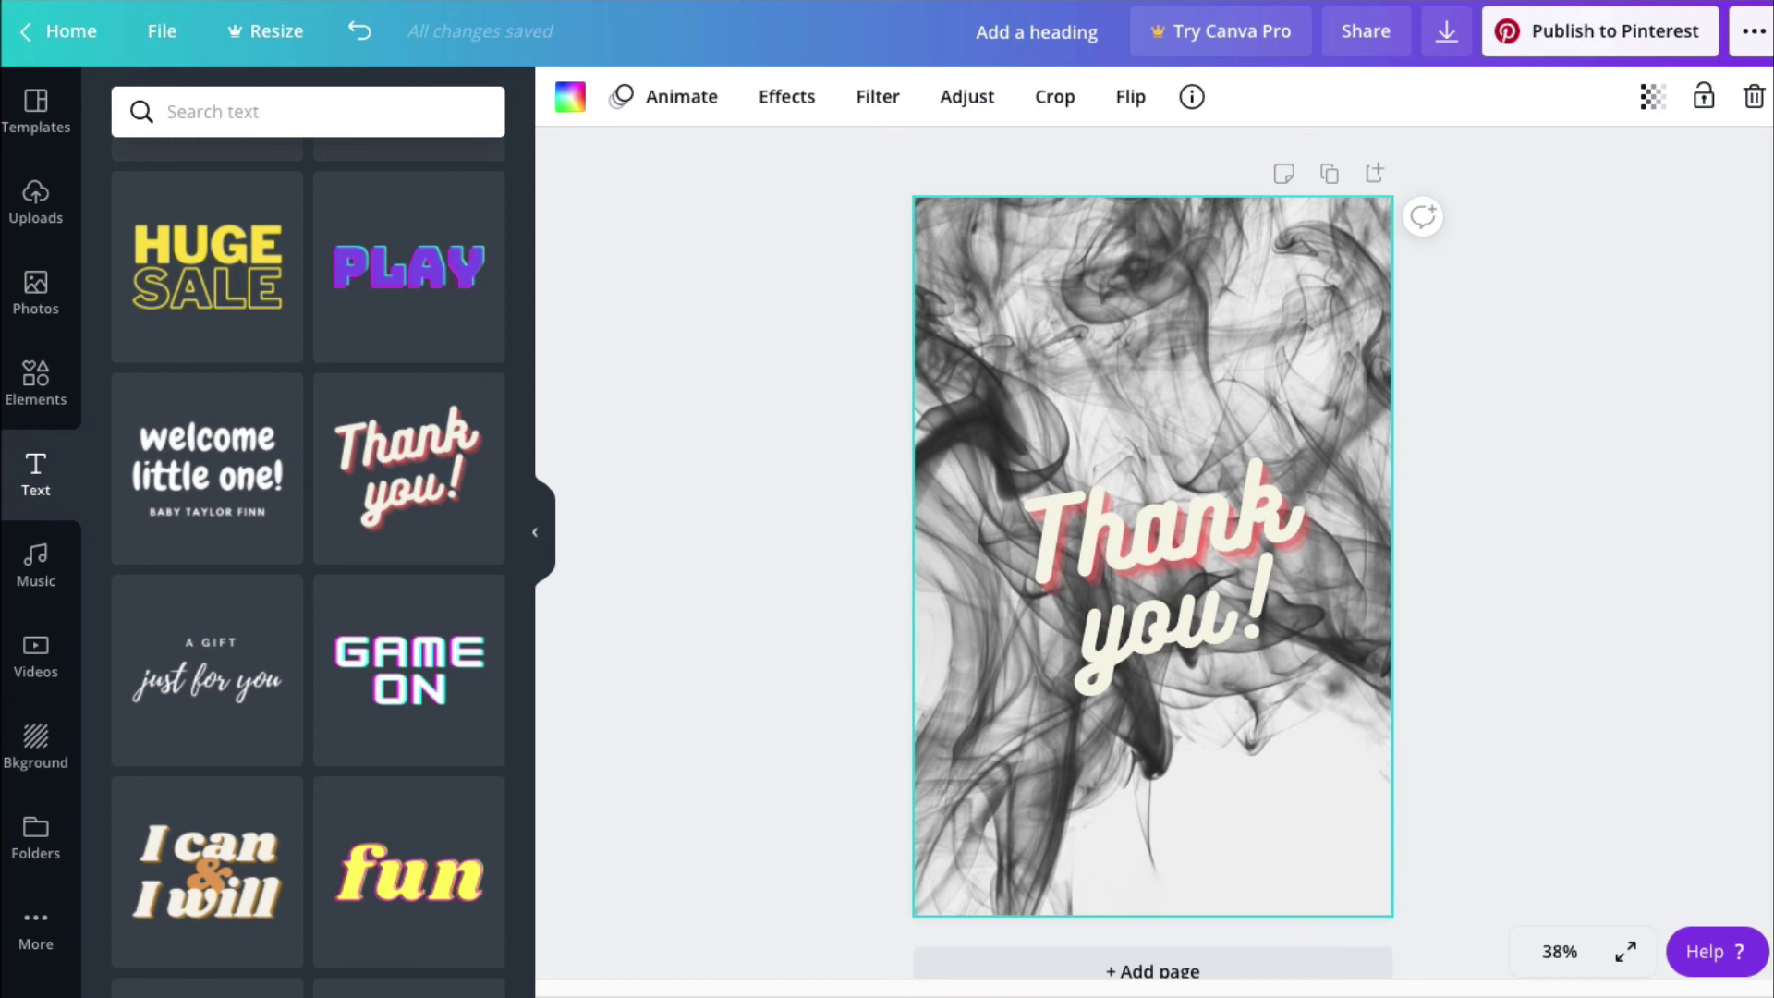
- Upload the cut-out portrait to Canva, move it to the lower-left and enlarge it
drag(1570, 813, 1201, 651)
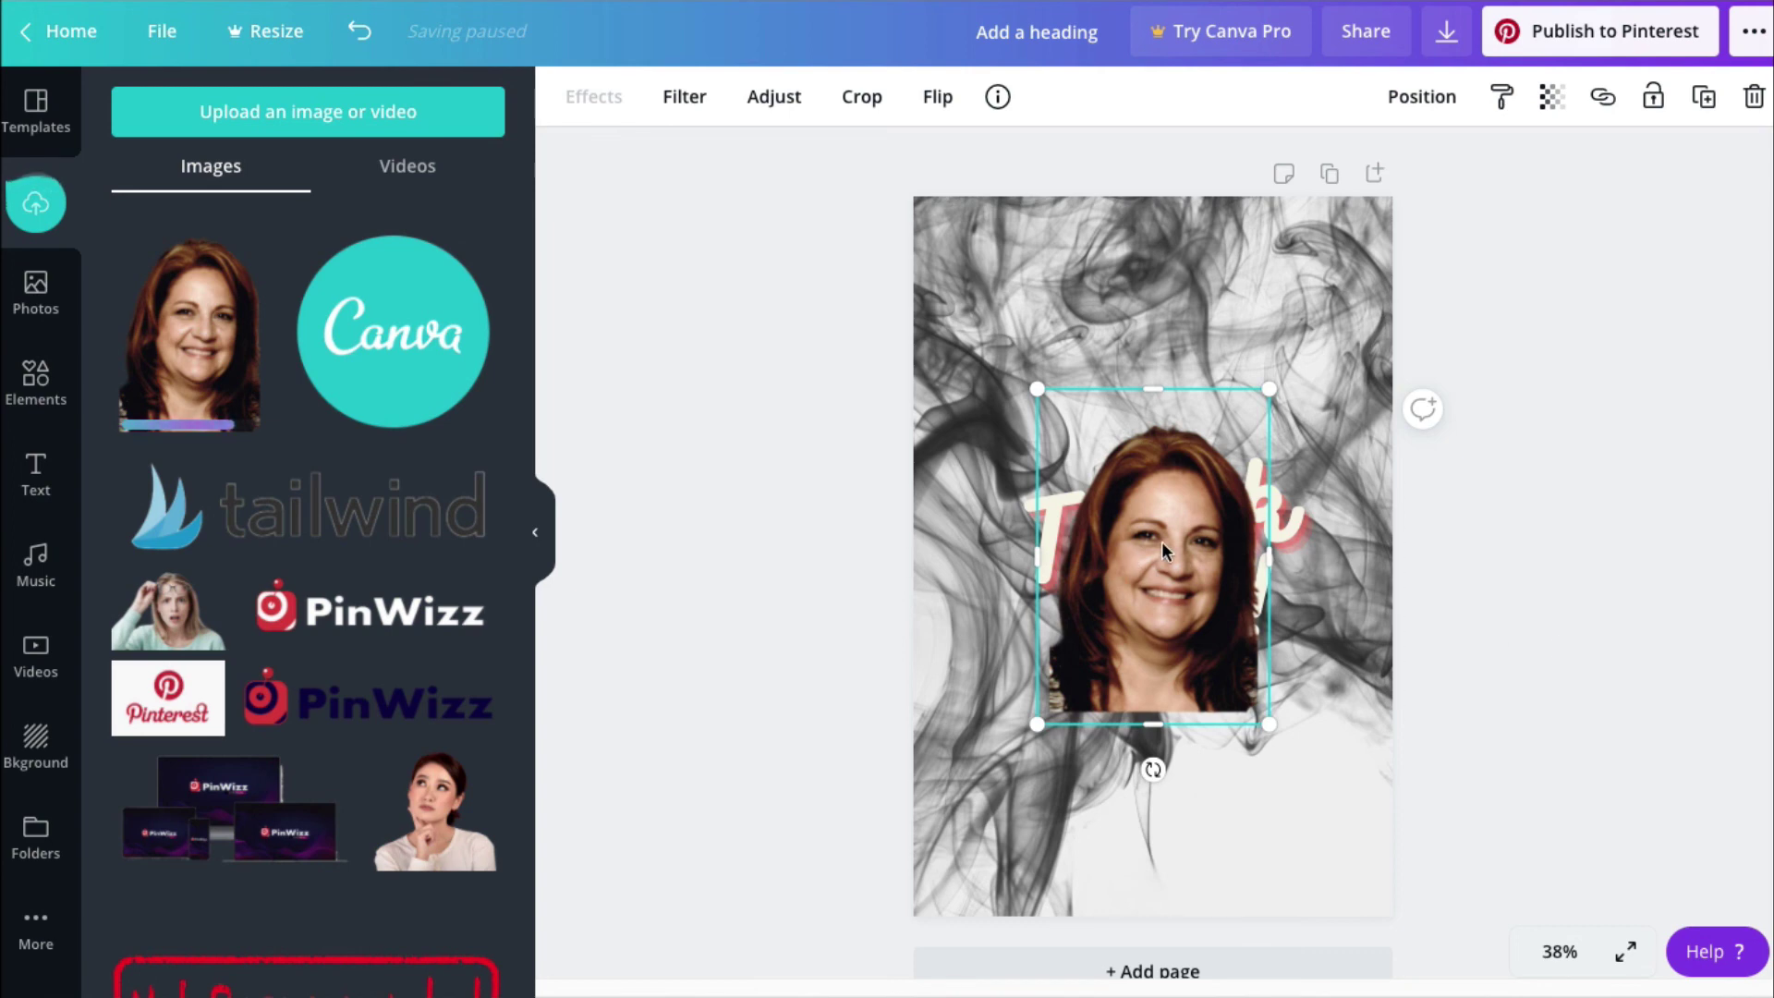
drag(1161, 545, 1016, 759)
drag(1129, 600, 1198, 499)
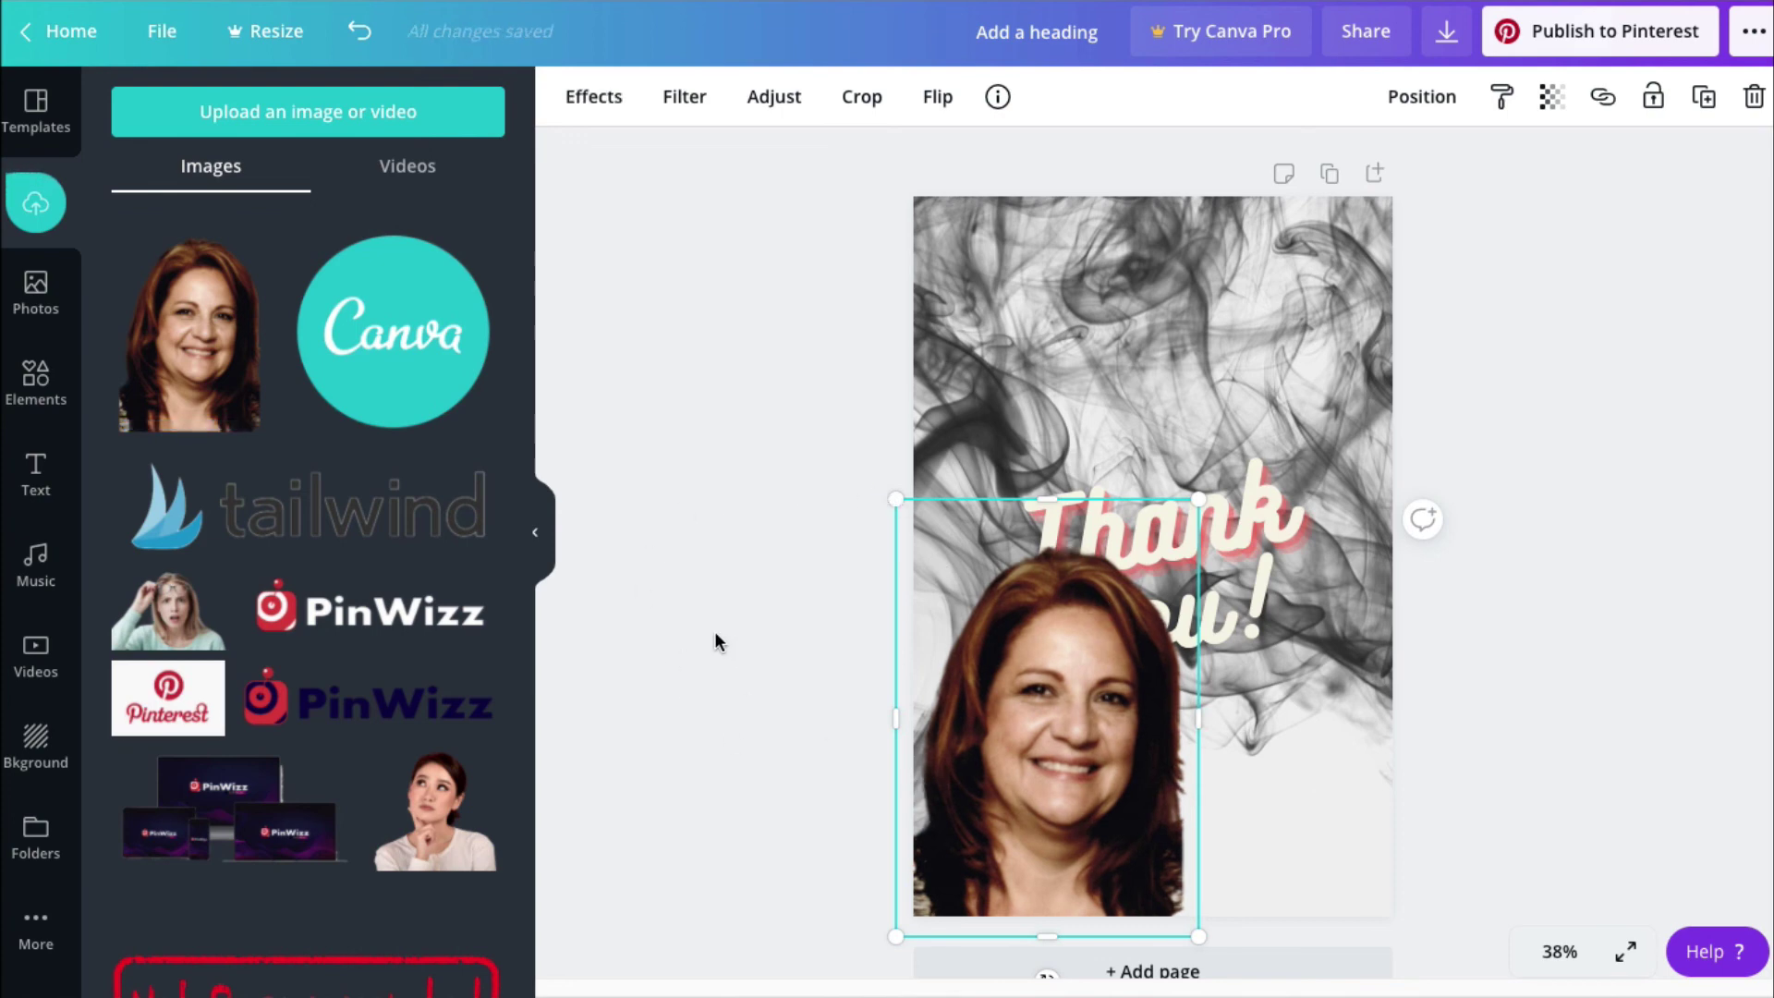
click(678, 301)
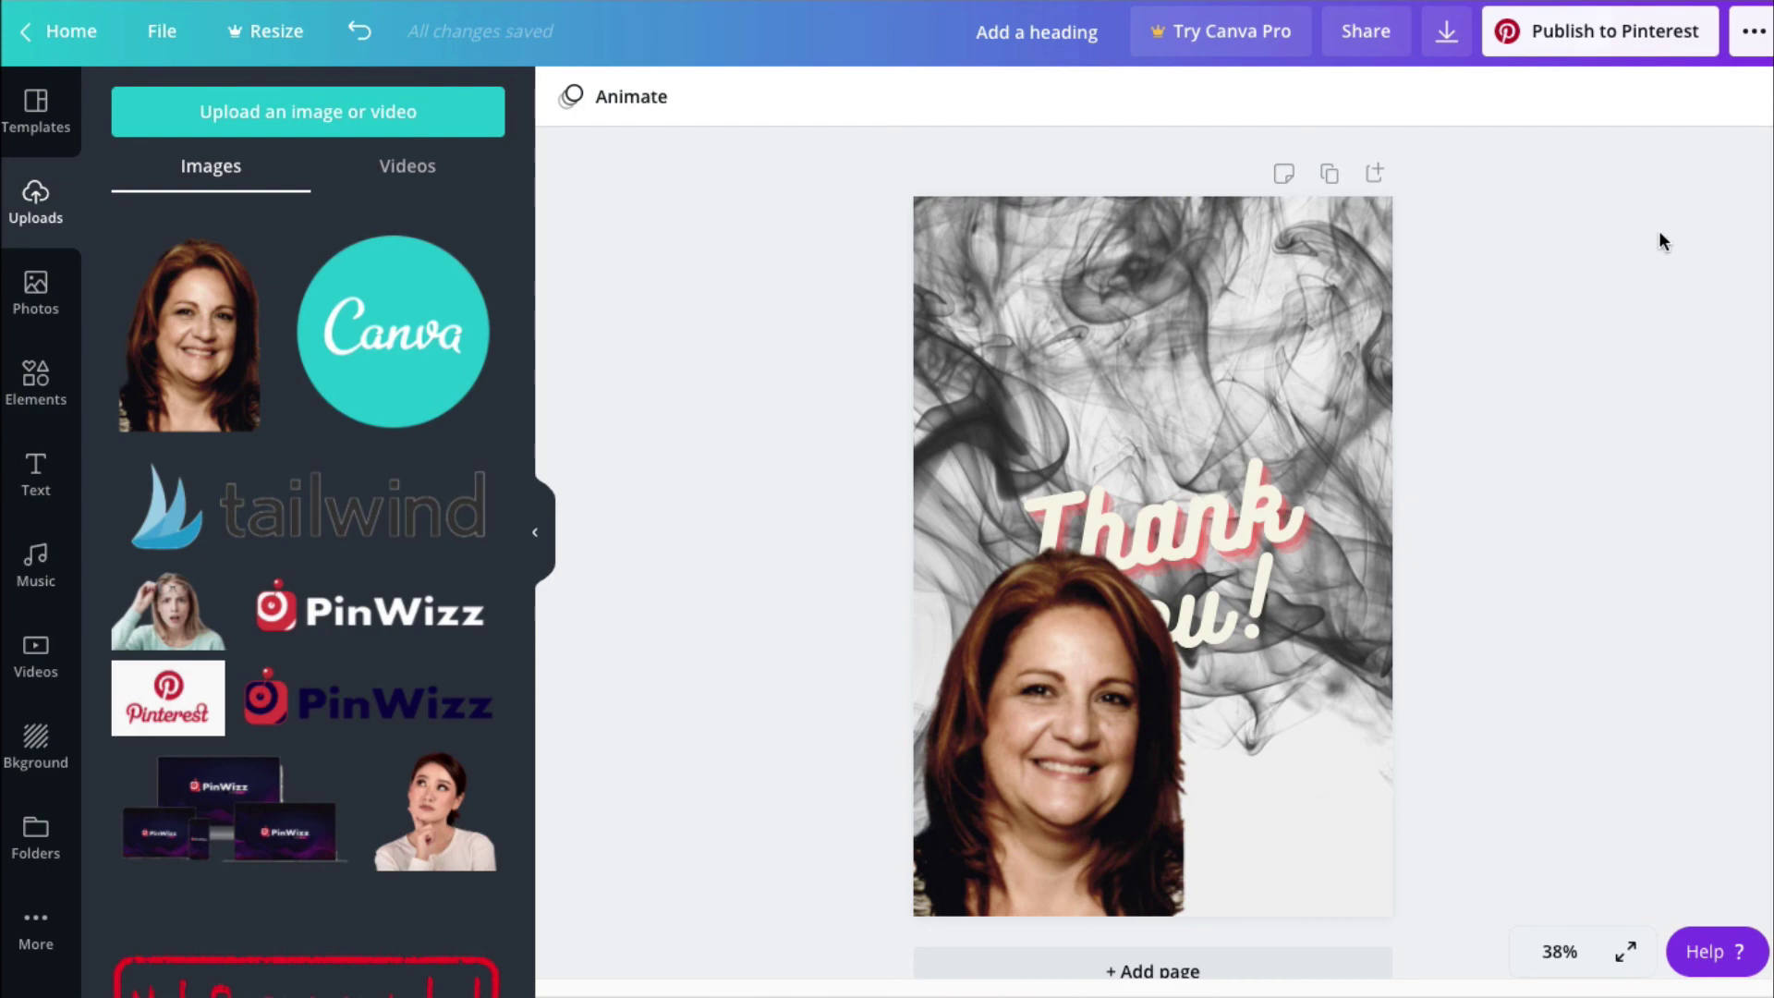